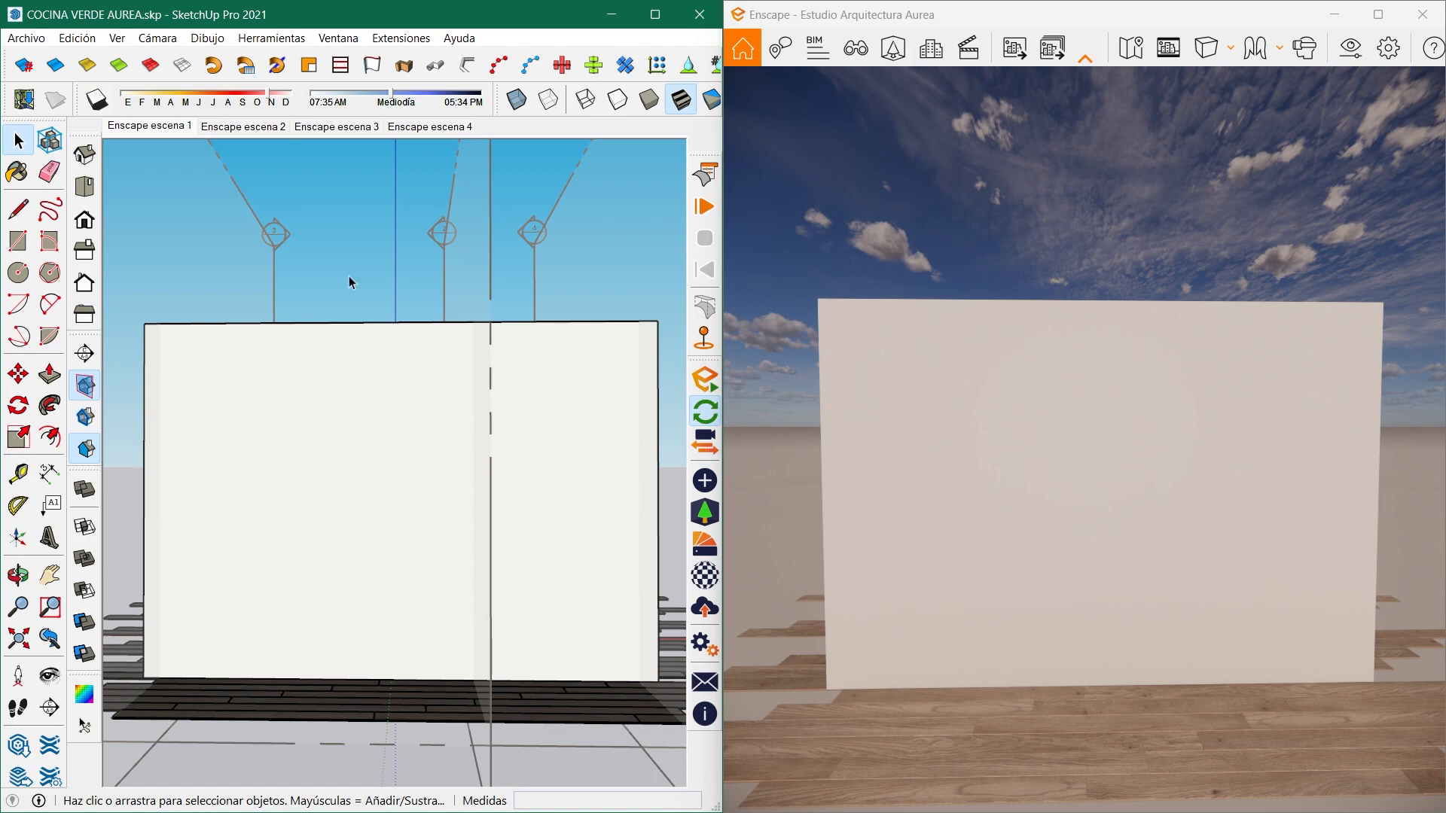
- Hide the section plane and turn on its section cut to open up the kitchen interior
left_click(85, 386)
left_click(85, 417)
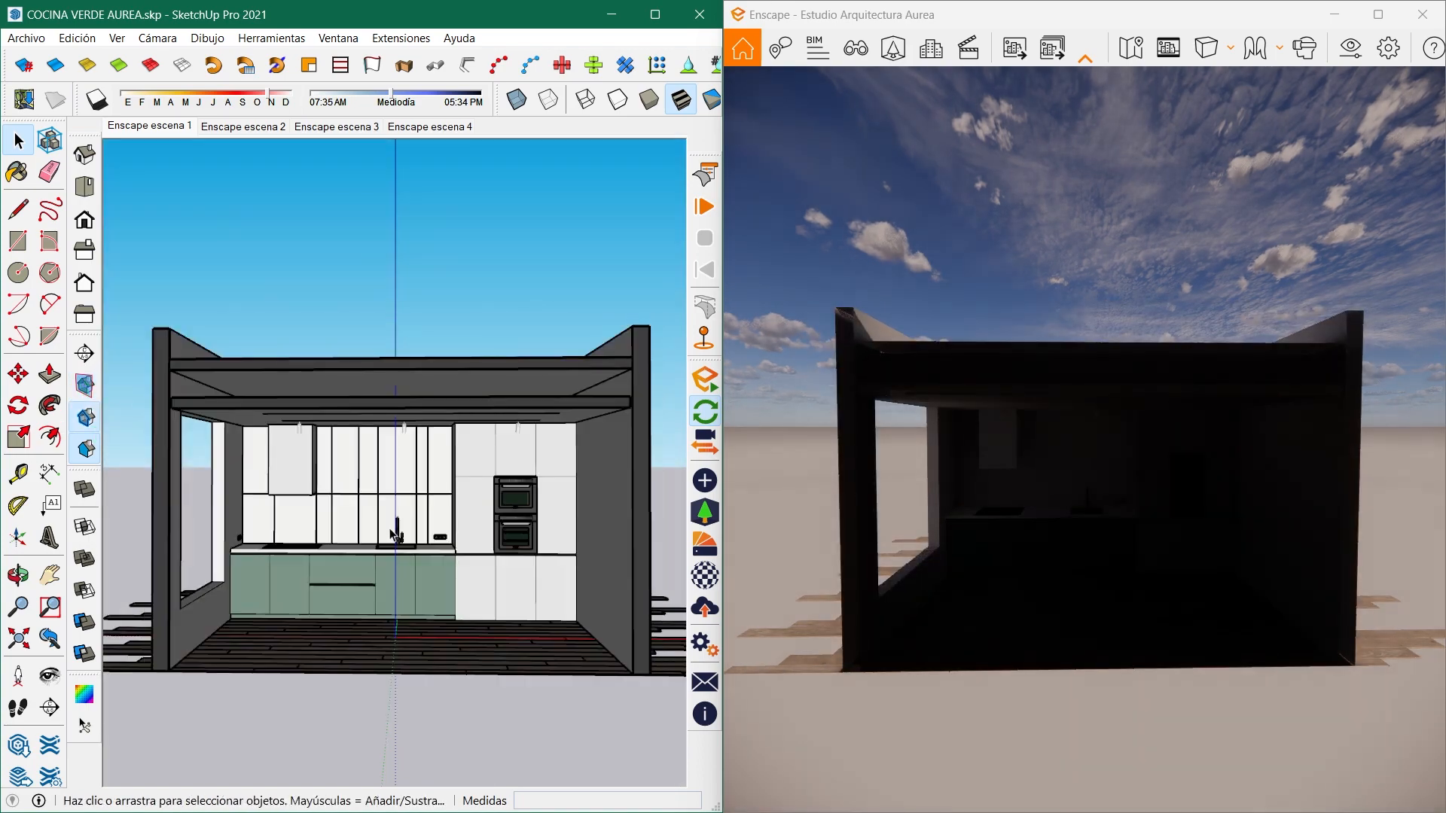
scroll(399, 561, "up", 8)
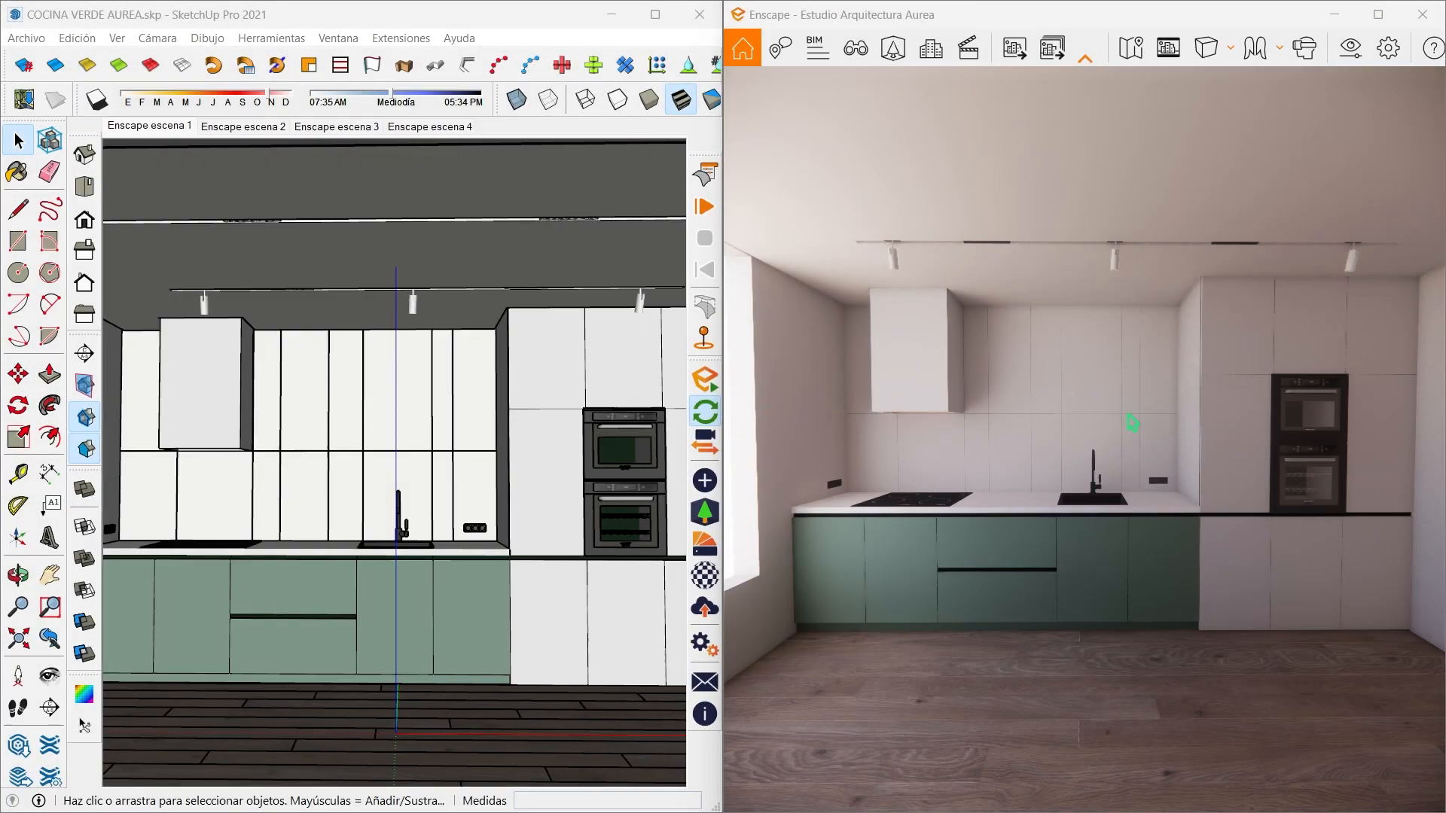
- Duplicate the custom visual settings preset as COCINA 1, make it active and move the settings window off the render view
left_click(1351, 50)
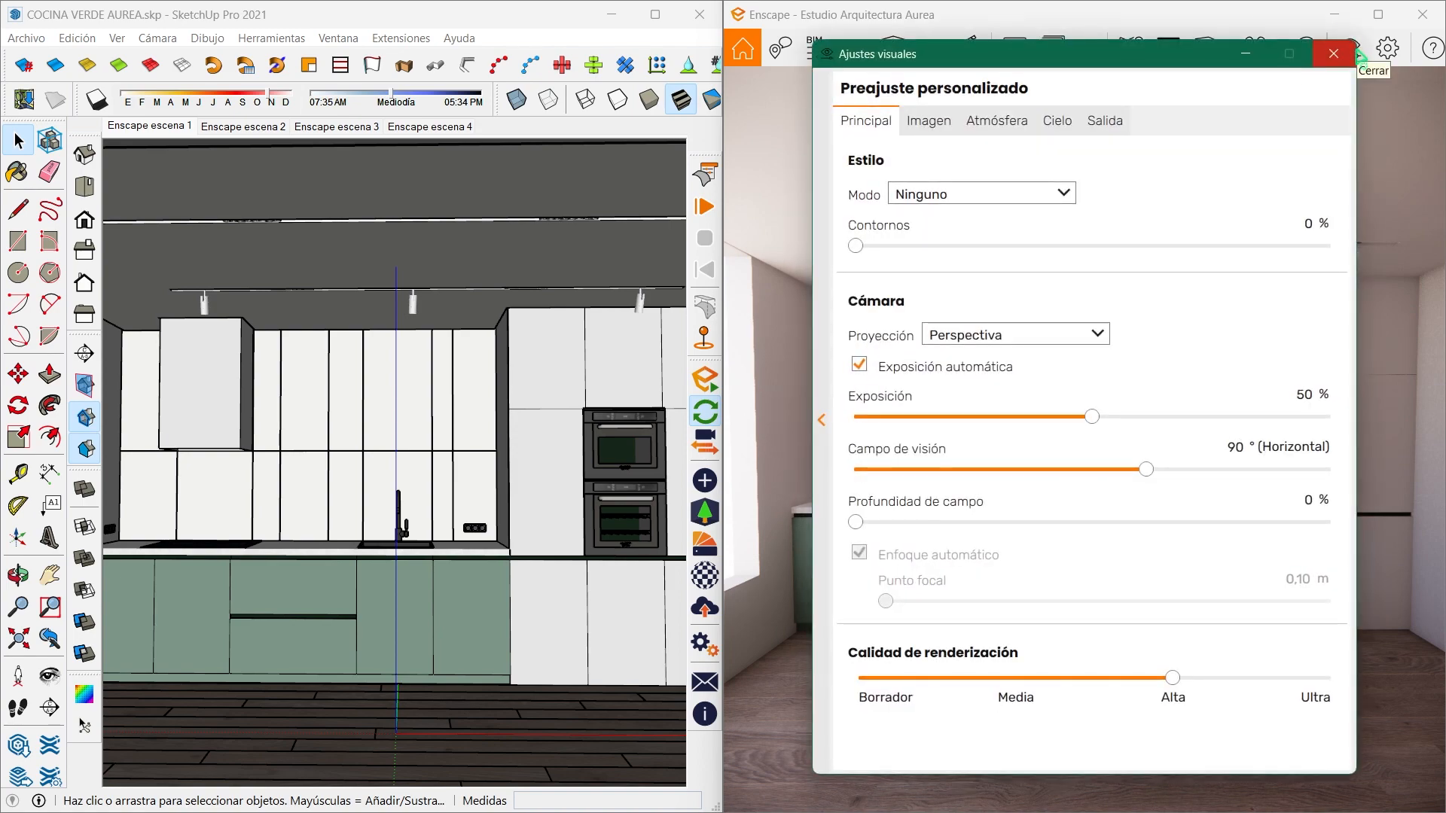
left_click(820, 422)
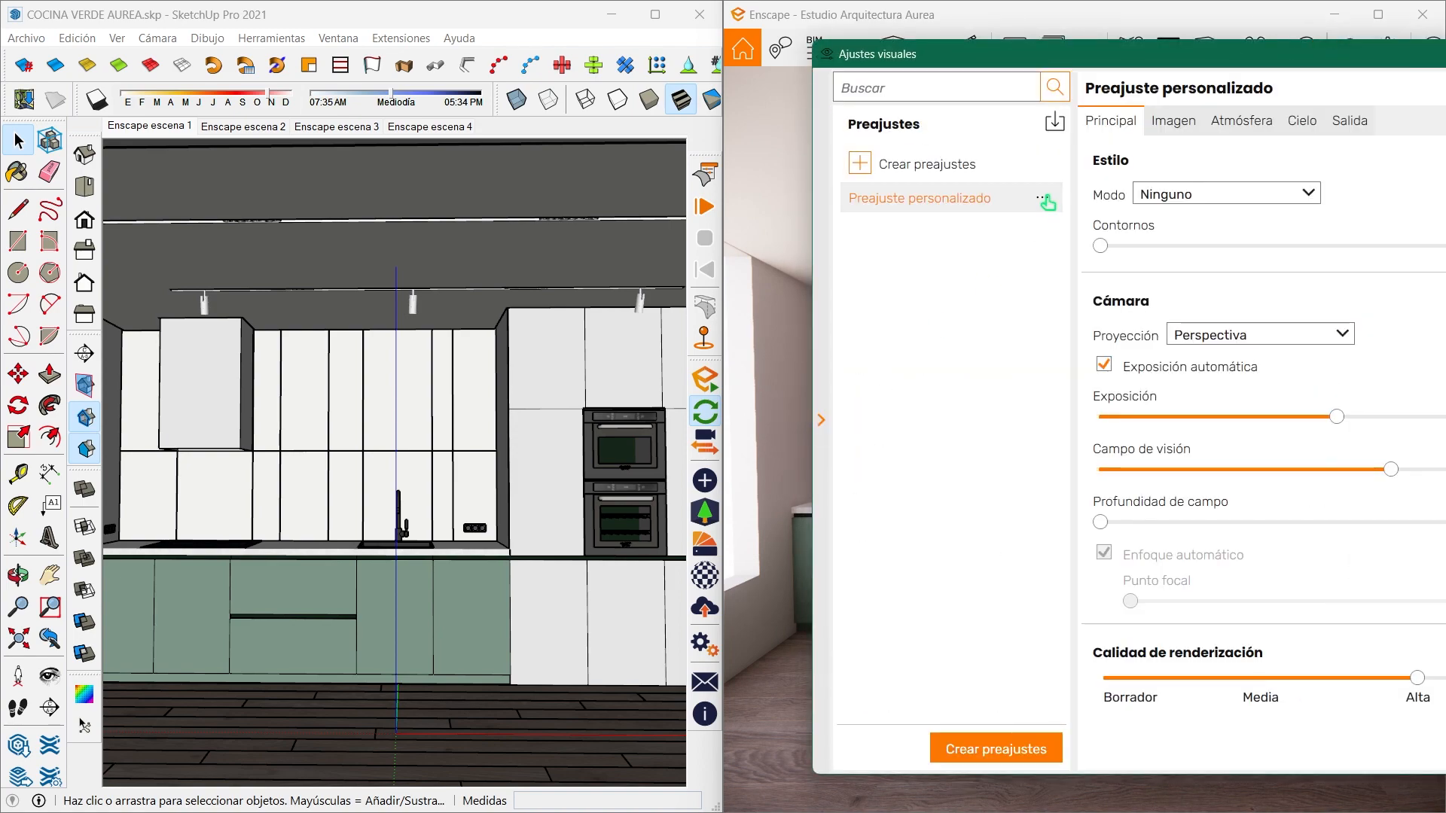
left_click(1051, 198)
left_click(835, 245)
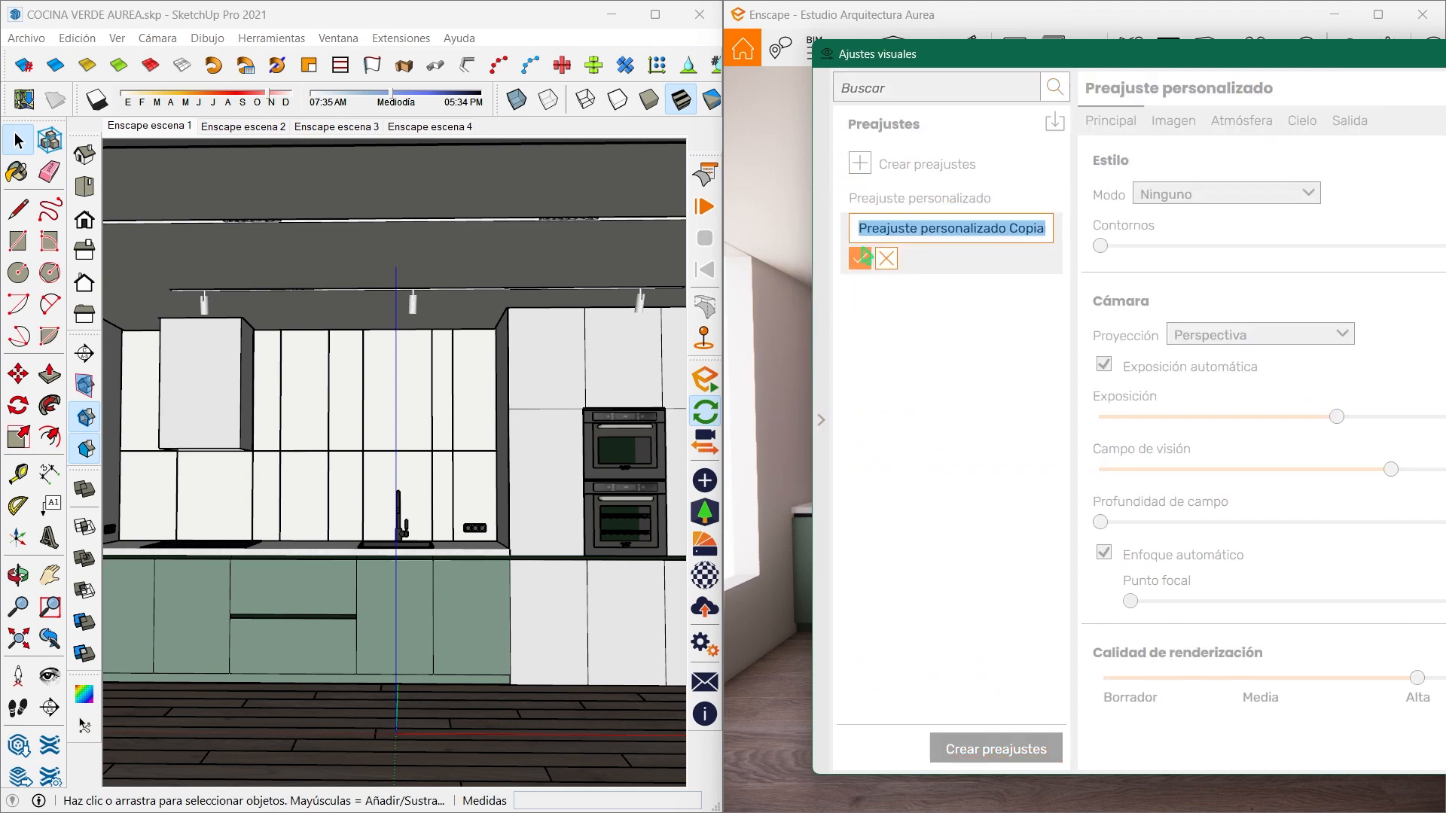
type("co")
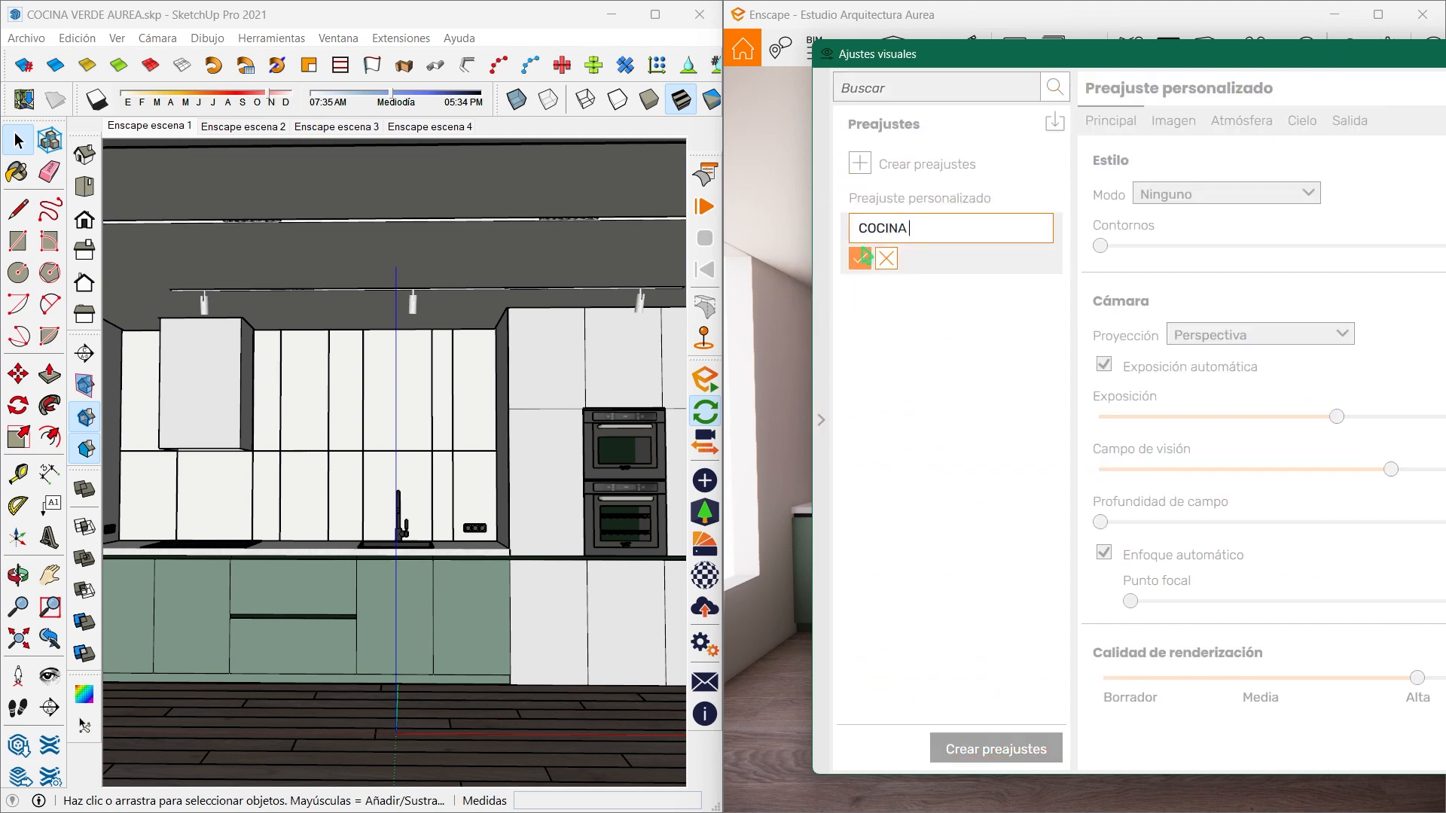
left_click(860, 259)
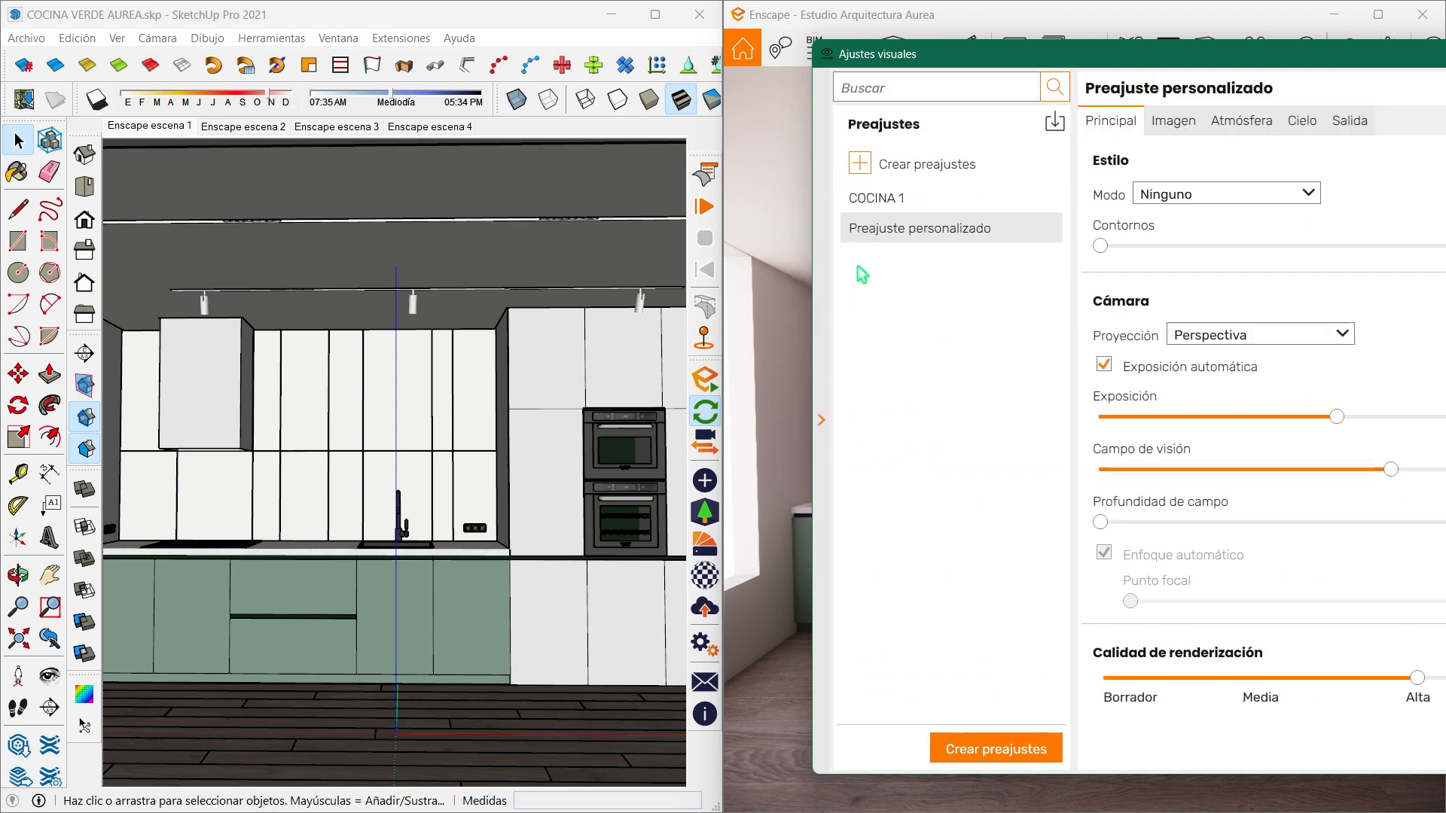
left_click(858, 198)
left_click(822, 420)
mouse_move(1098, 70)
left_mouse_down()
mouse_move(504, 129)
mouse_move(386, 63)
left_mouse_up()
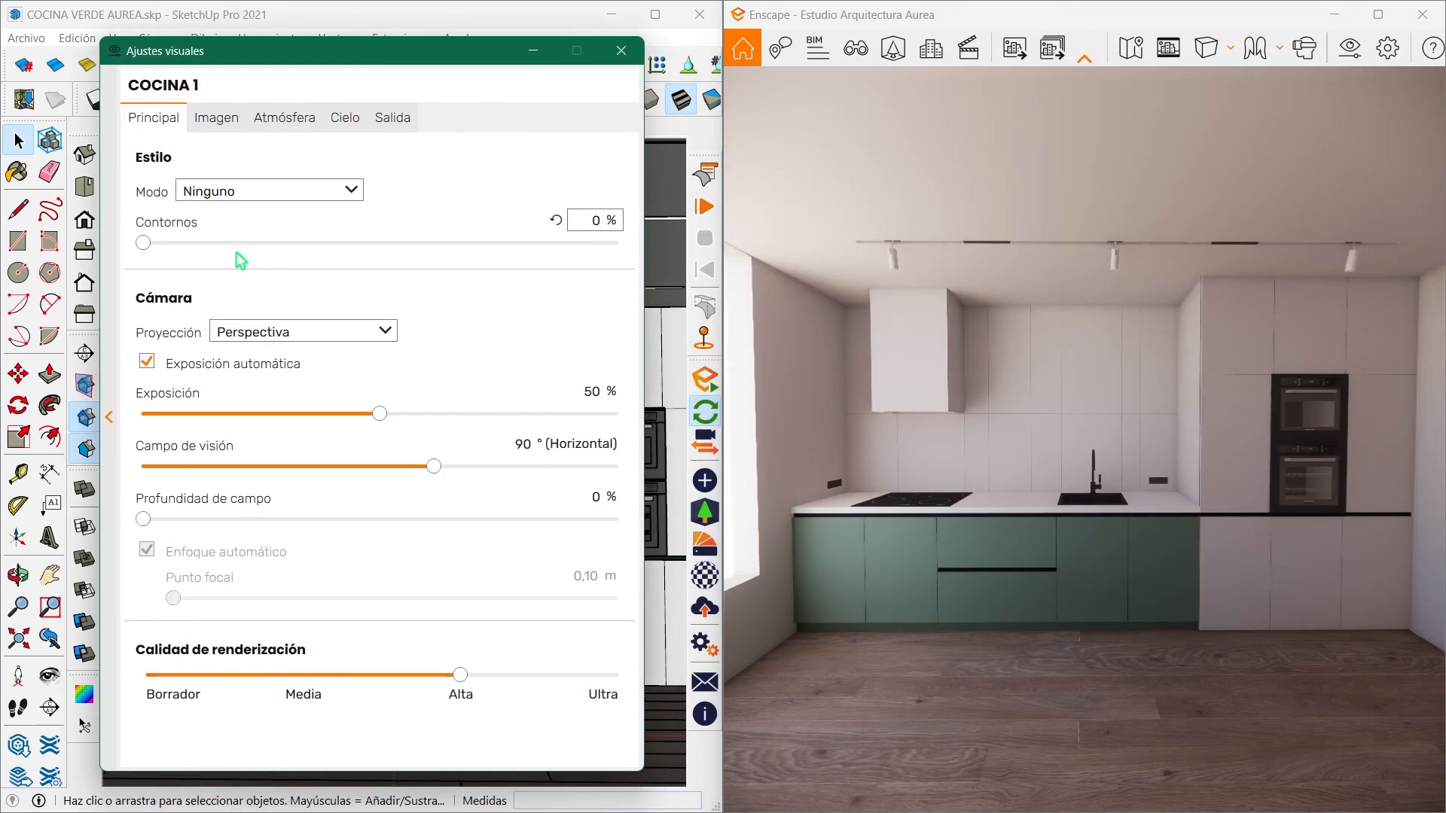
- Set the camera projection to two-point (De dos puntos) and turn off automatic exposure, fixing the exposure at 53%
left_click(239, 333)
left_click(219, 373)
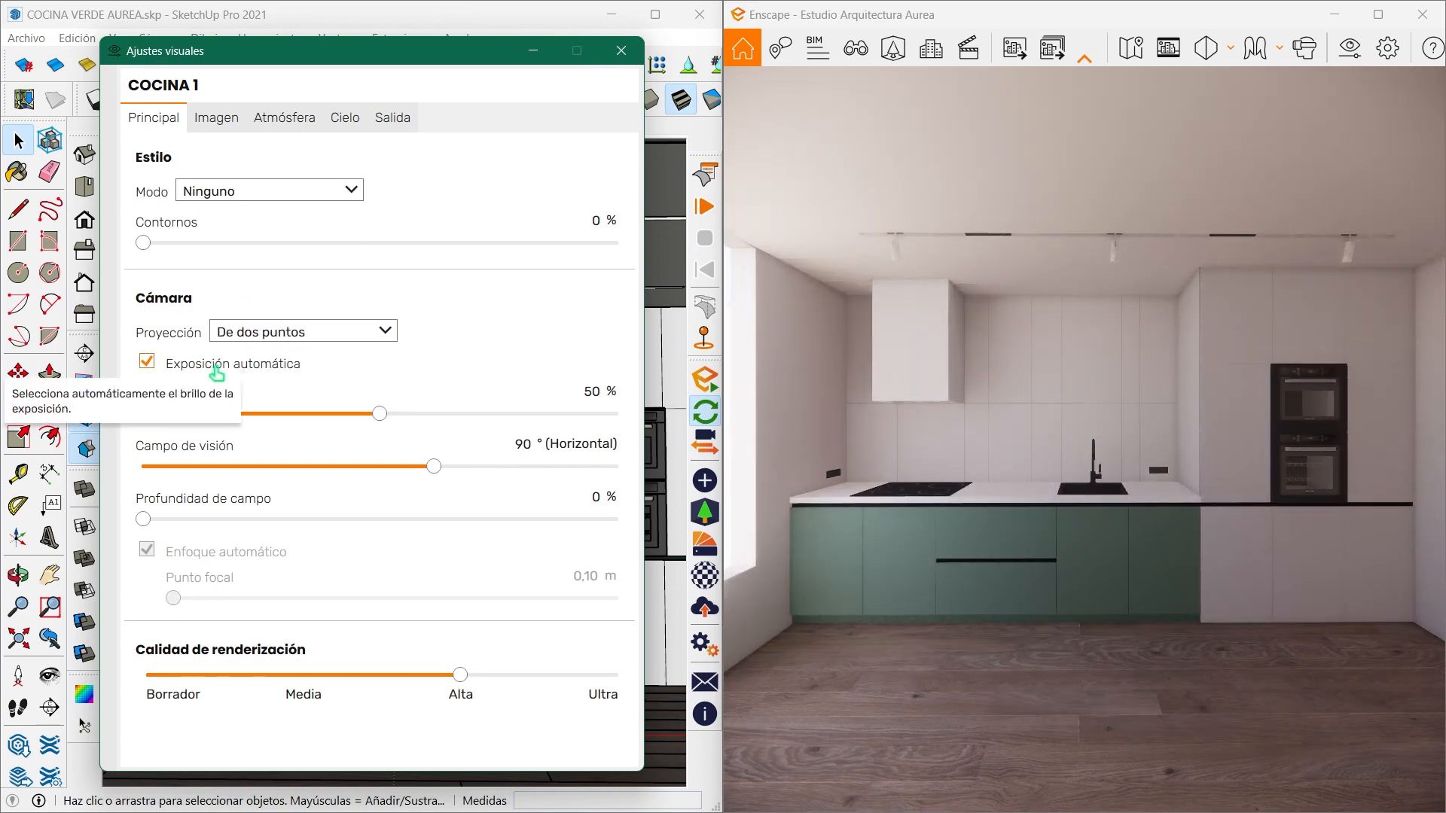
left_click(216, 369)
left_click_drag(379, 414, 399, 413)
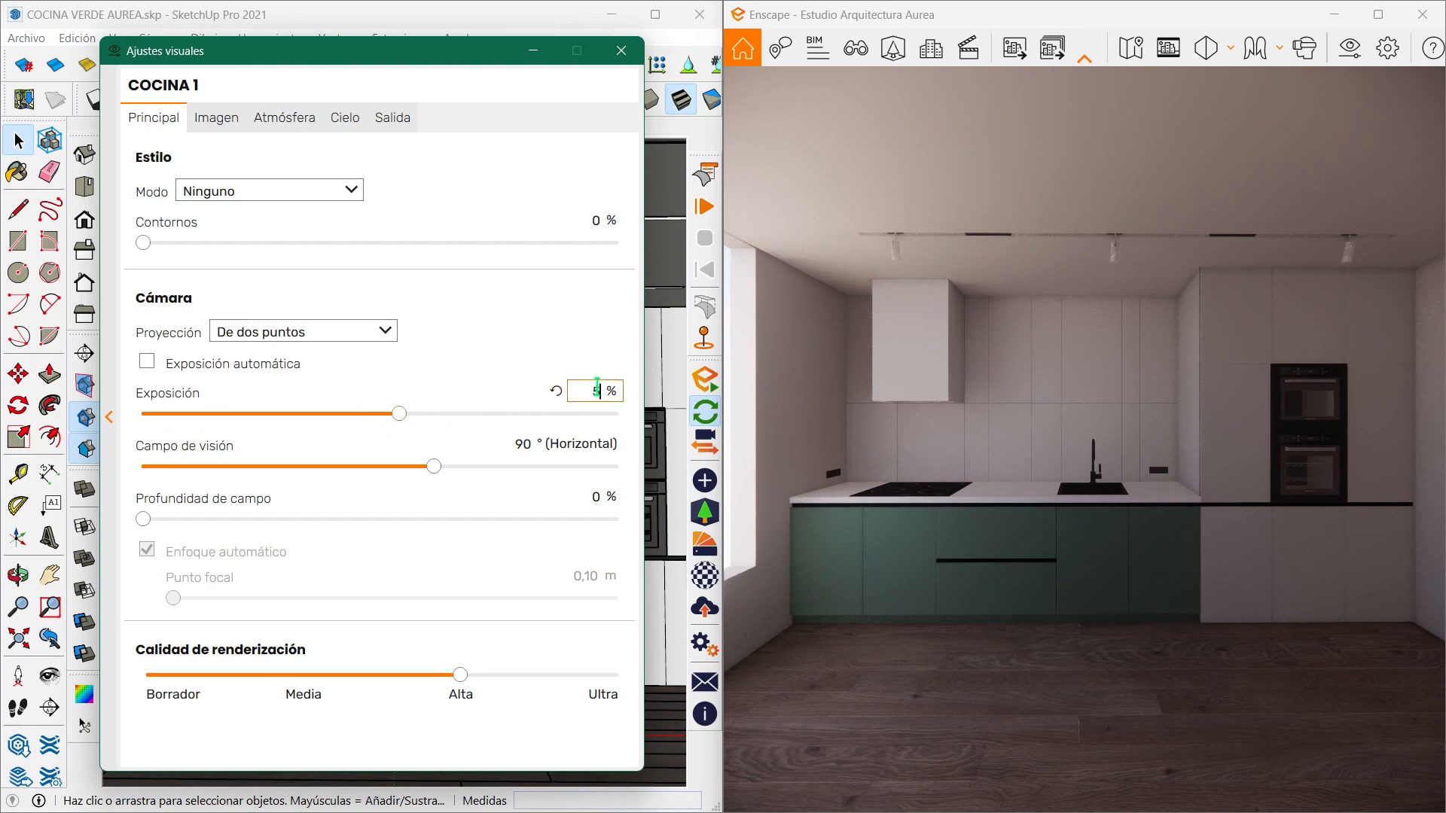
type("3")
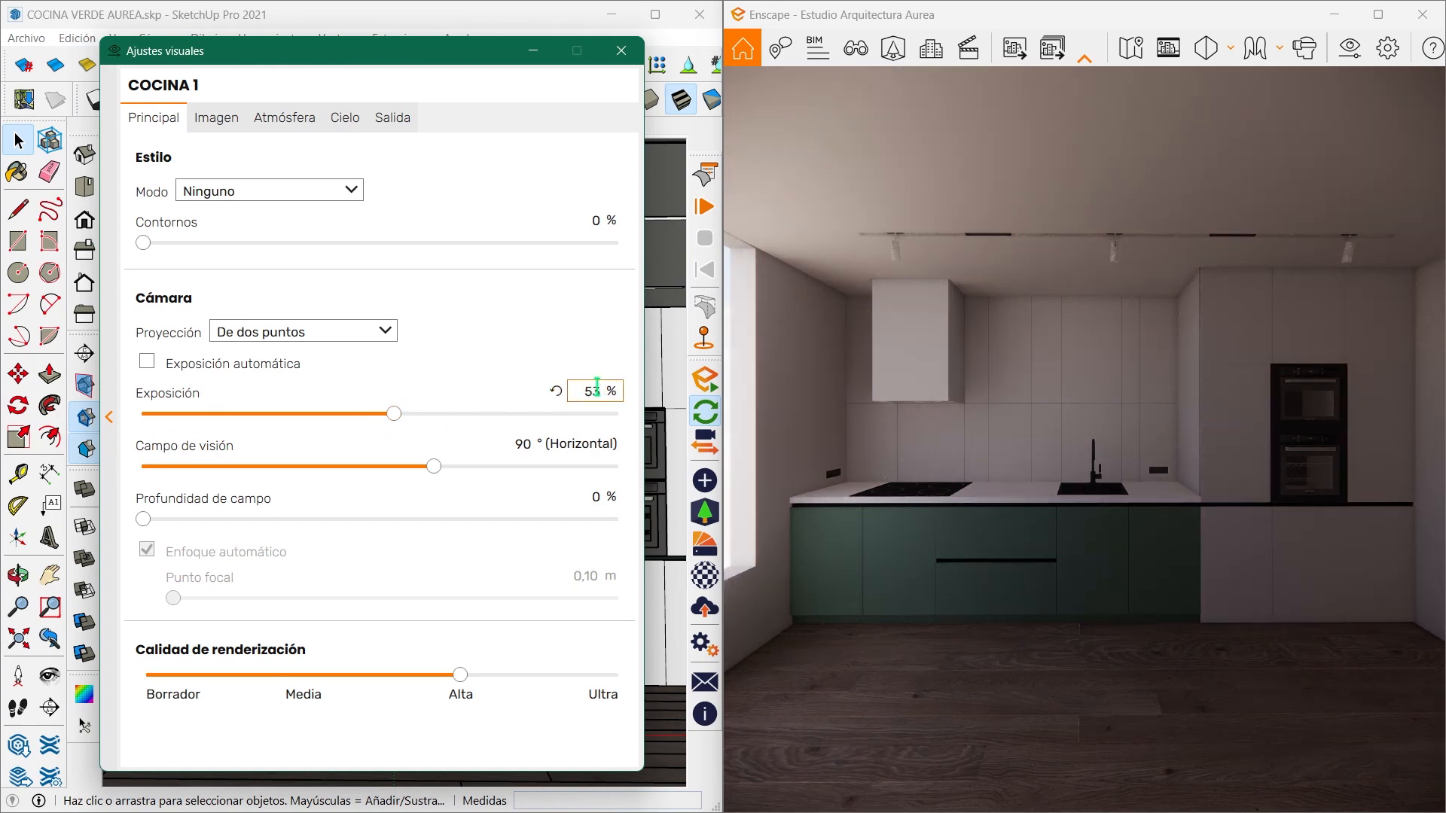
key("Return")
- Set the field of view to 40°, reframe the whole kitchen and raise the rendering quality to Ultra
left_click_drag(433, 466, 251, 467)
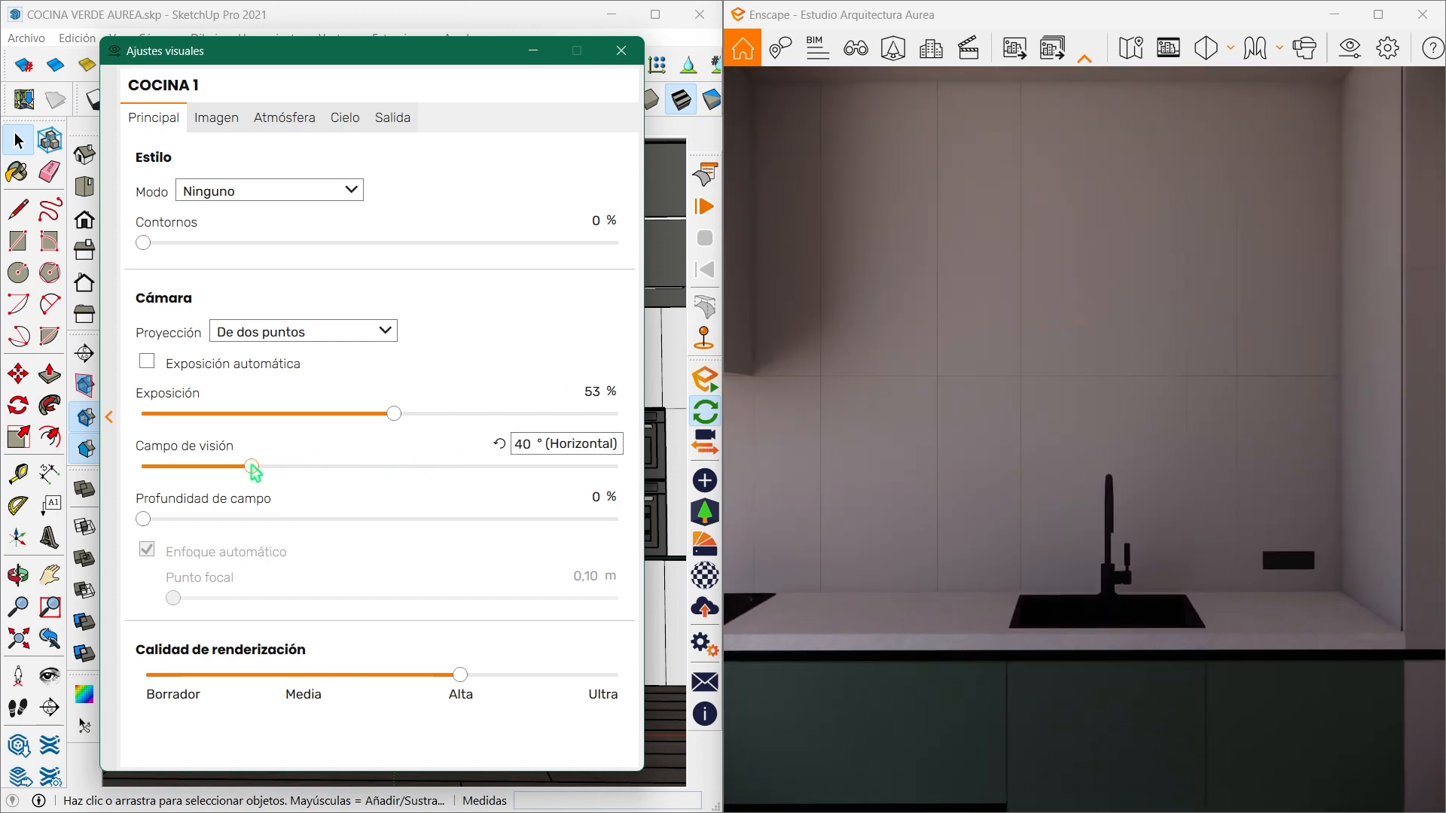
scroll(1031, 384, "down", 10)
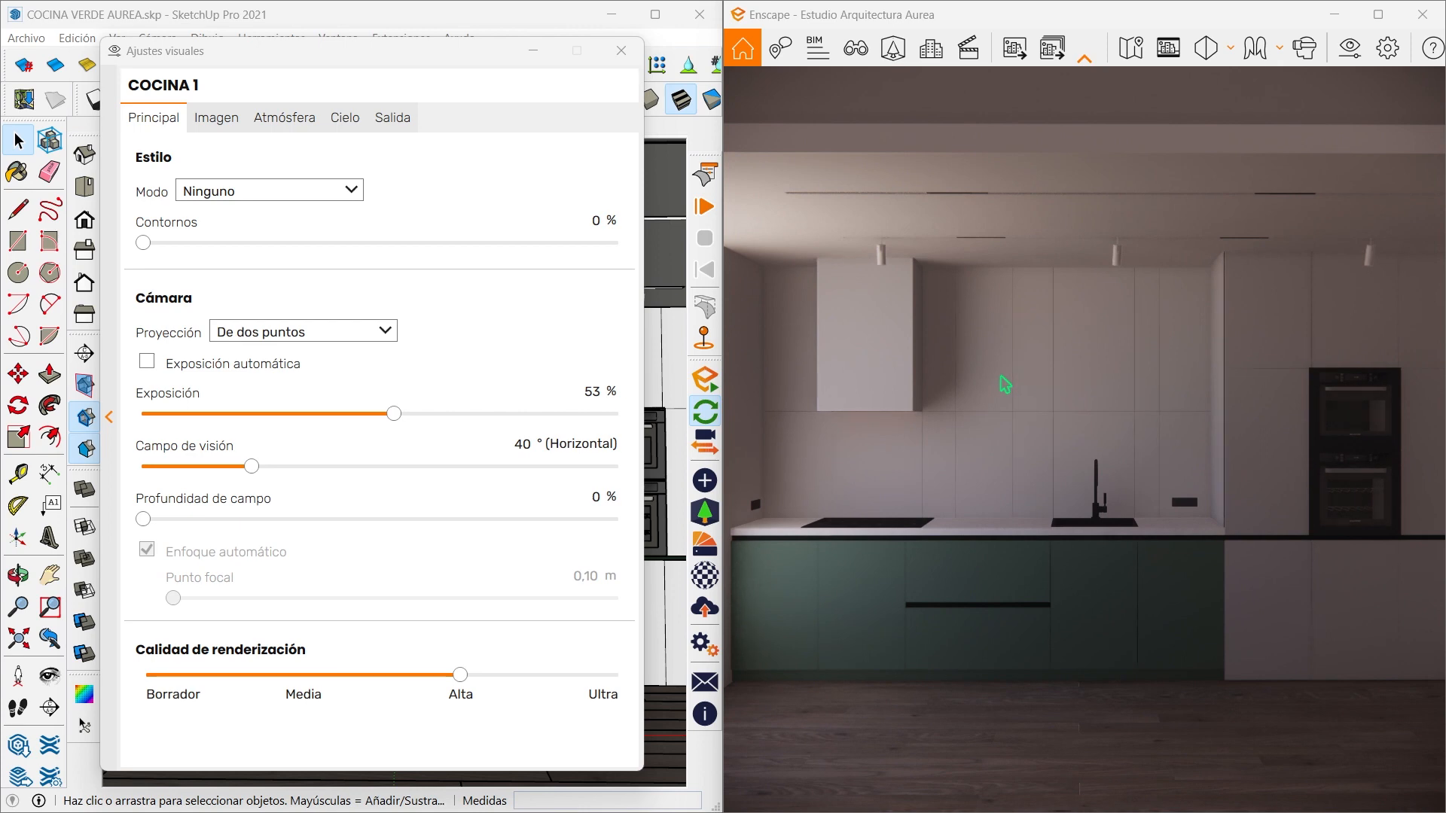
left_click_drag(460, 680, 631, 687)
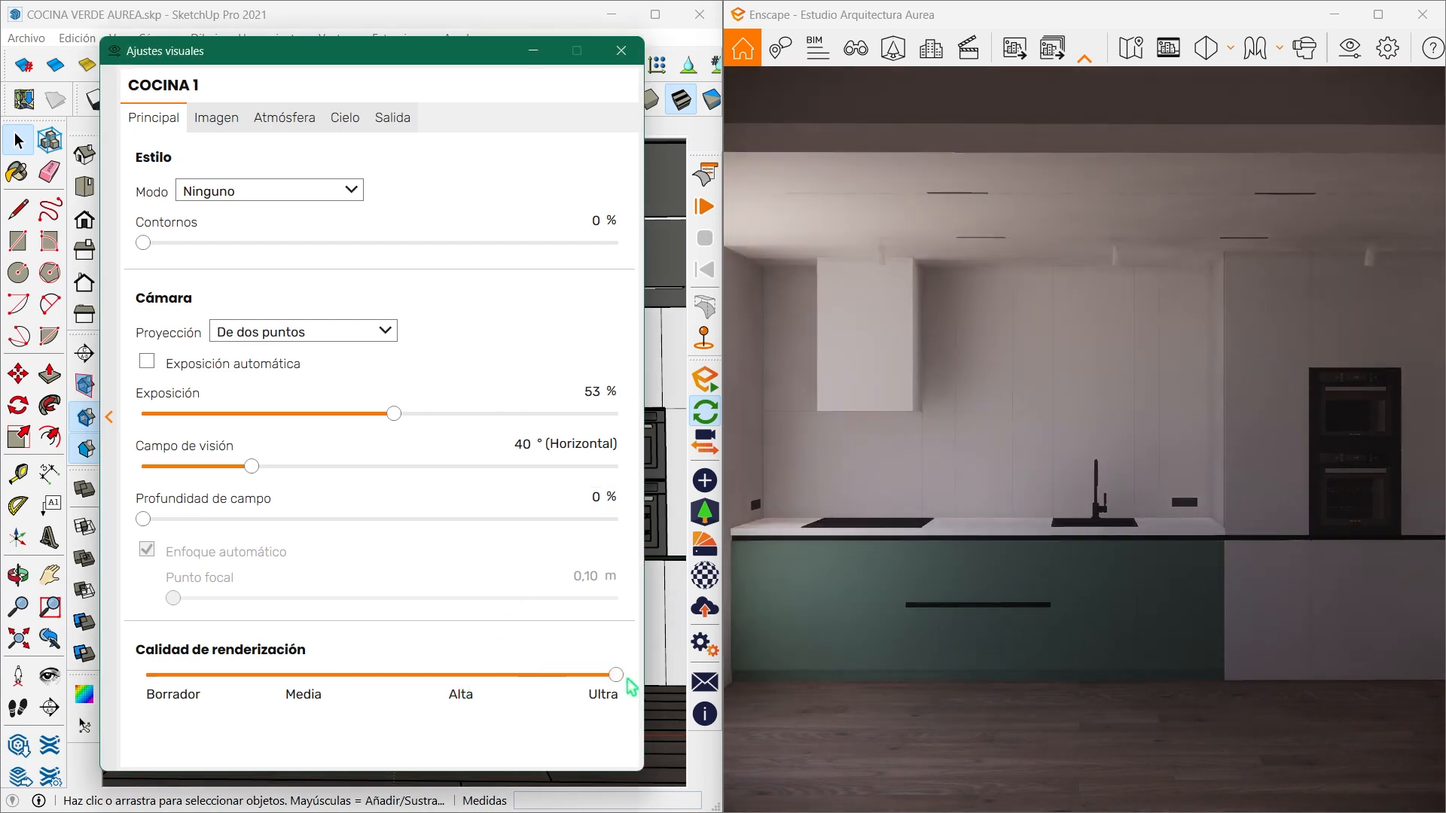
- Correct the image with highlights (Reflejos) at 20%, shadows (Sombras) at 20% and a colour temperature of 9.000 K
left_click(236, 118)
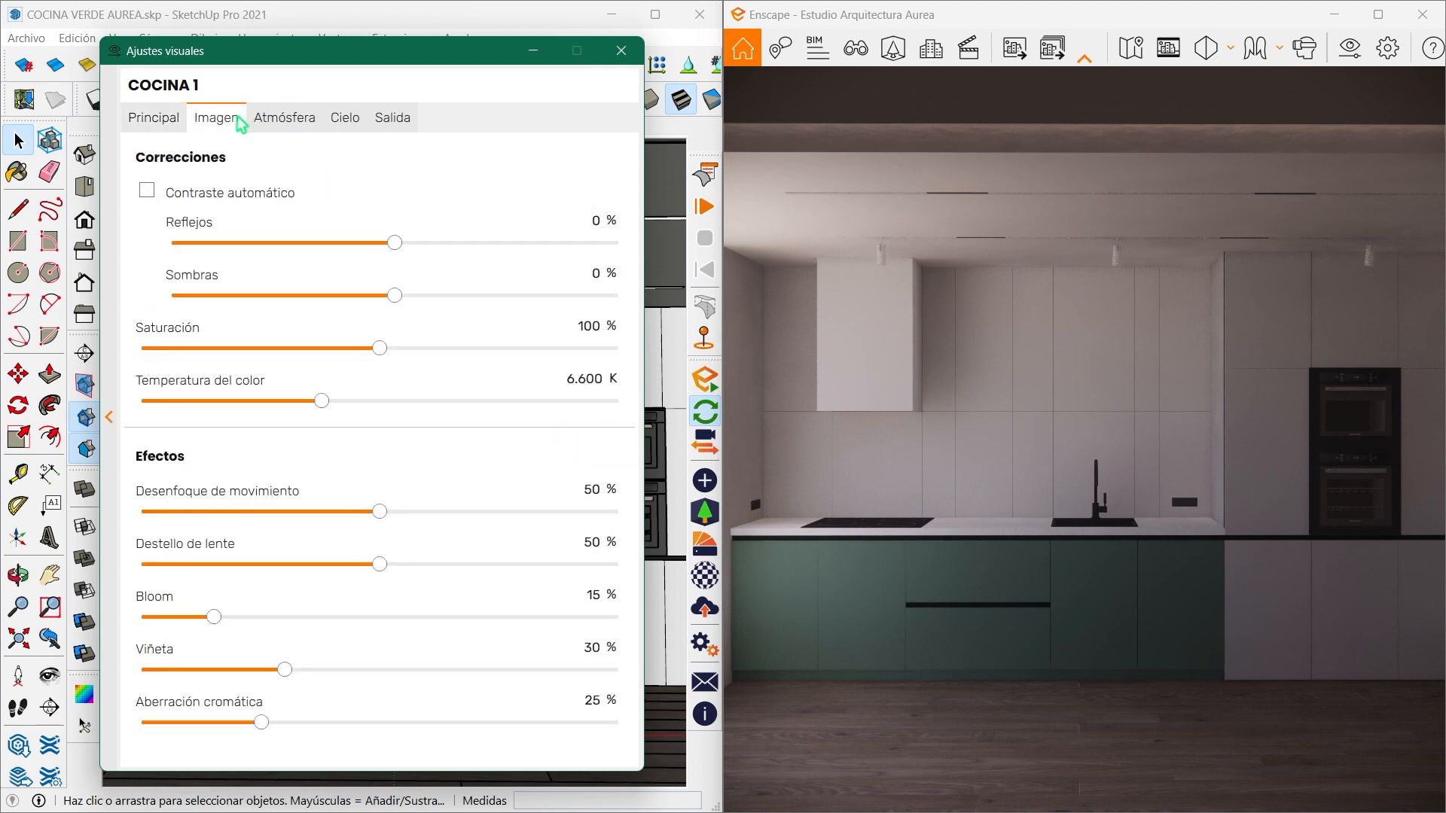
left_click_drag(397, 253, 439, 271)
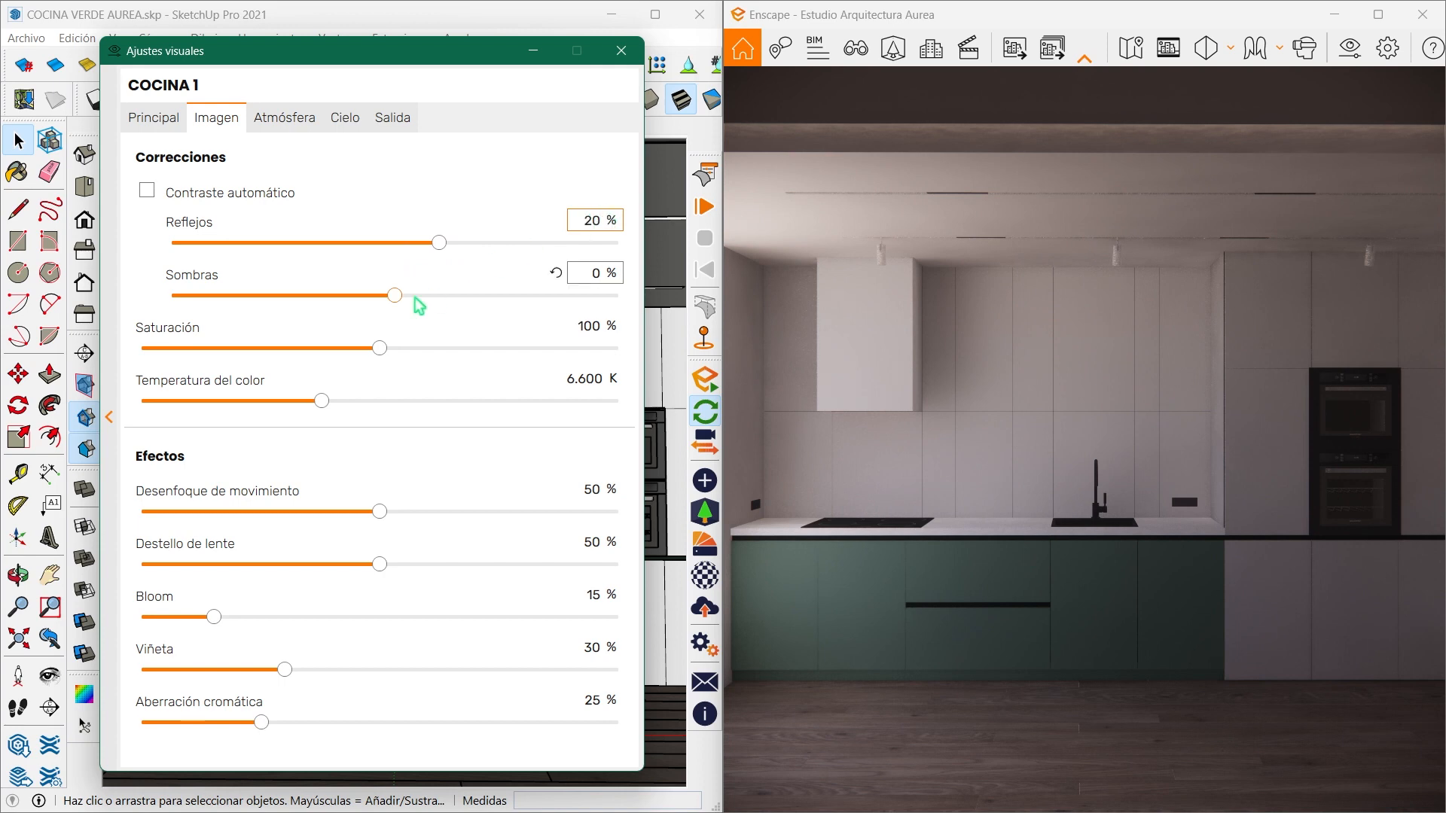
mouse_move(396, 298)
left_mouse_down()
mouse_move(363, 308)
mouse_move(428, 310)
mouse_move(408, 315)
left_mouse_up()
type("20")
key("Return")
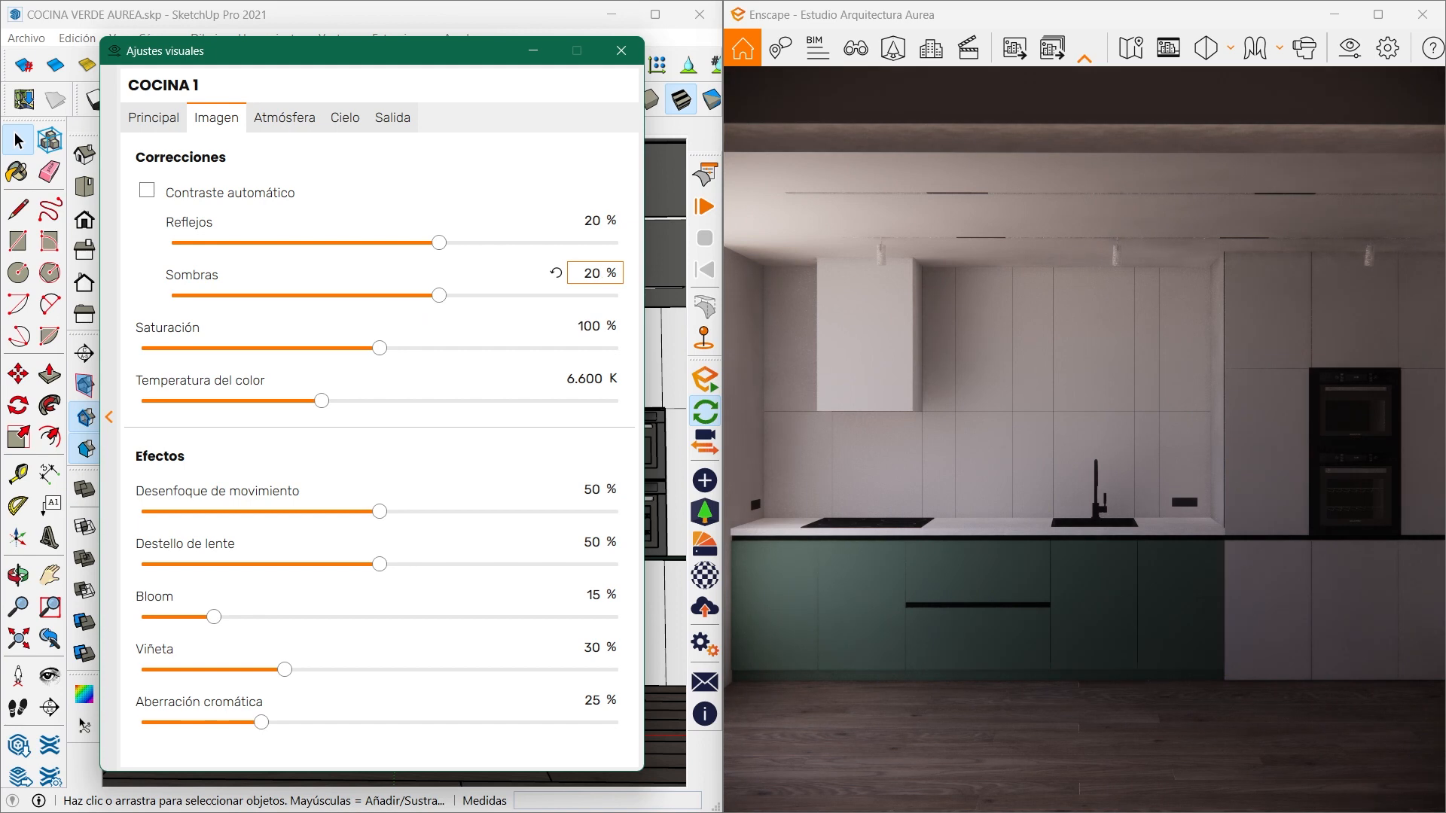
left_click_drag(325, 403, 402, 408)
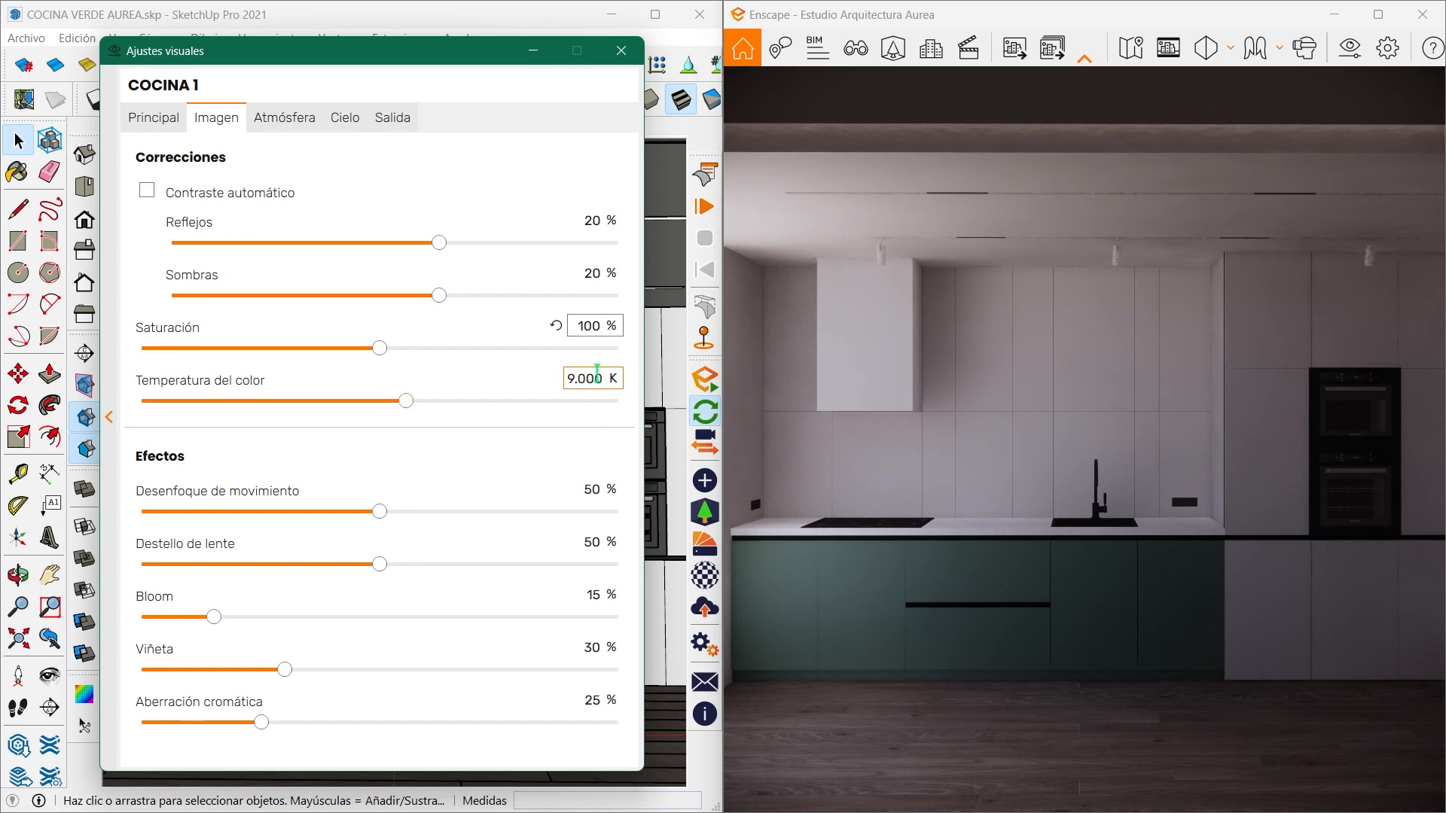
- Set motion blur, lens flare, bloom, vignette and chromatic aberration all to 0%
left_click(593, 488)
type("0")
left_click(592, 541)
type("0")
left_click(593, 594)
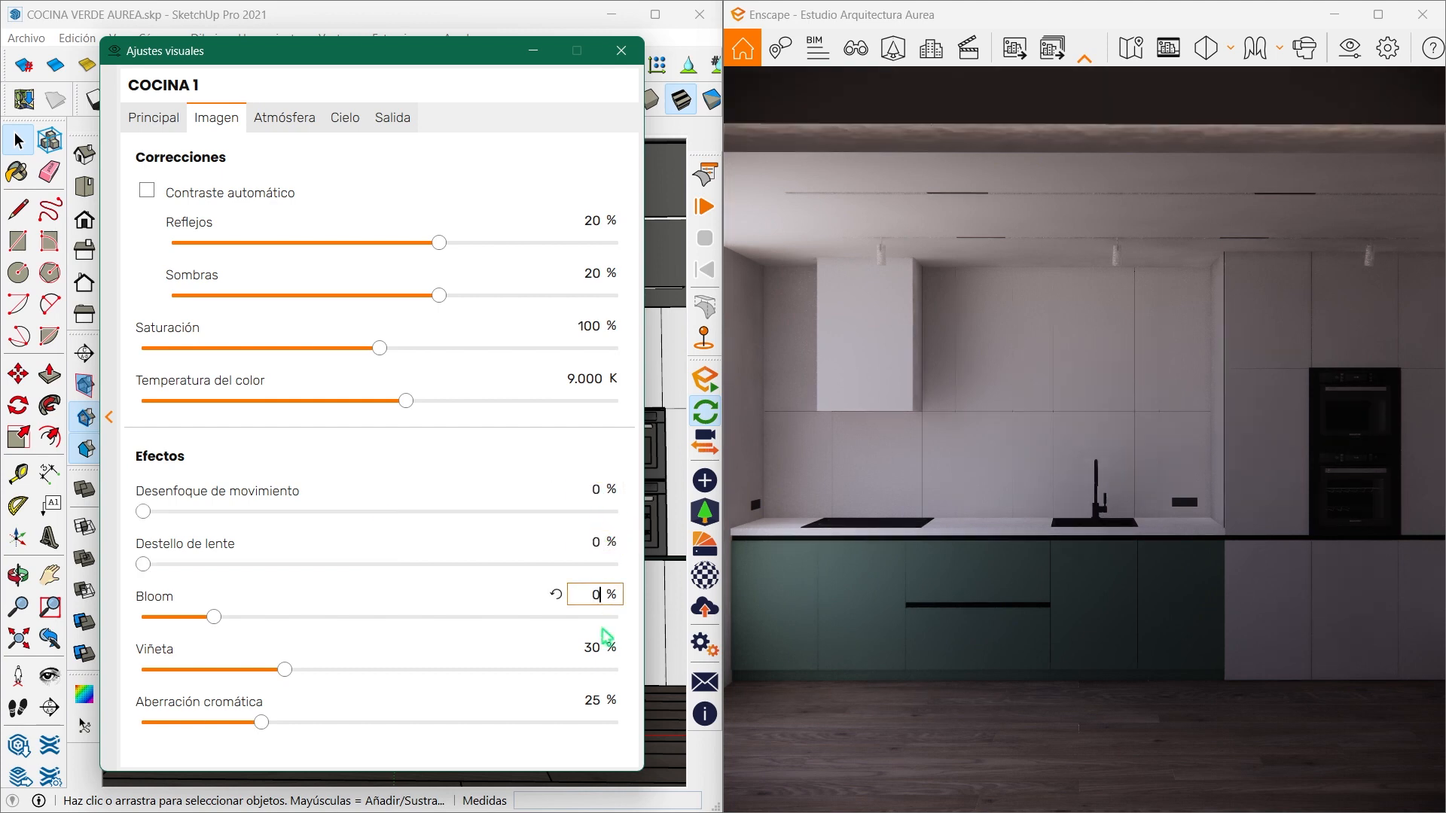
type("0")
left_click(592, 647)
type("0")
left_click(592, 699)
key("Return")
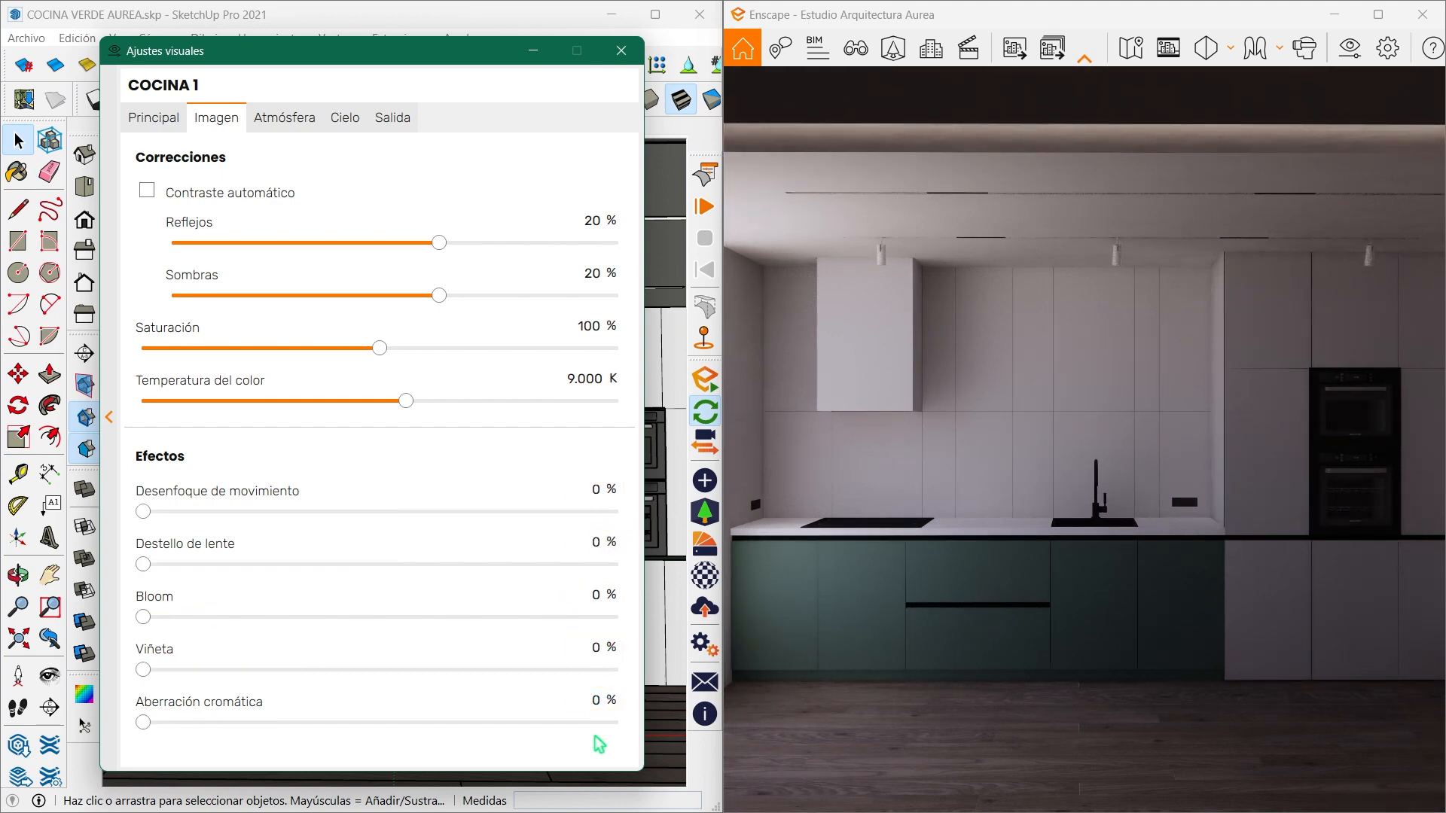
- Configure the atmosphere with fog intensity 0%, sun brightness 0%, shadow sharpness 5%, ambient brightness 65% and wind intensity 0%
left_click(302, 127)
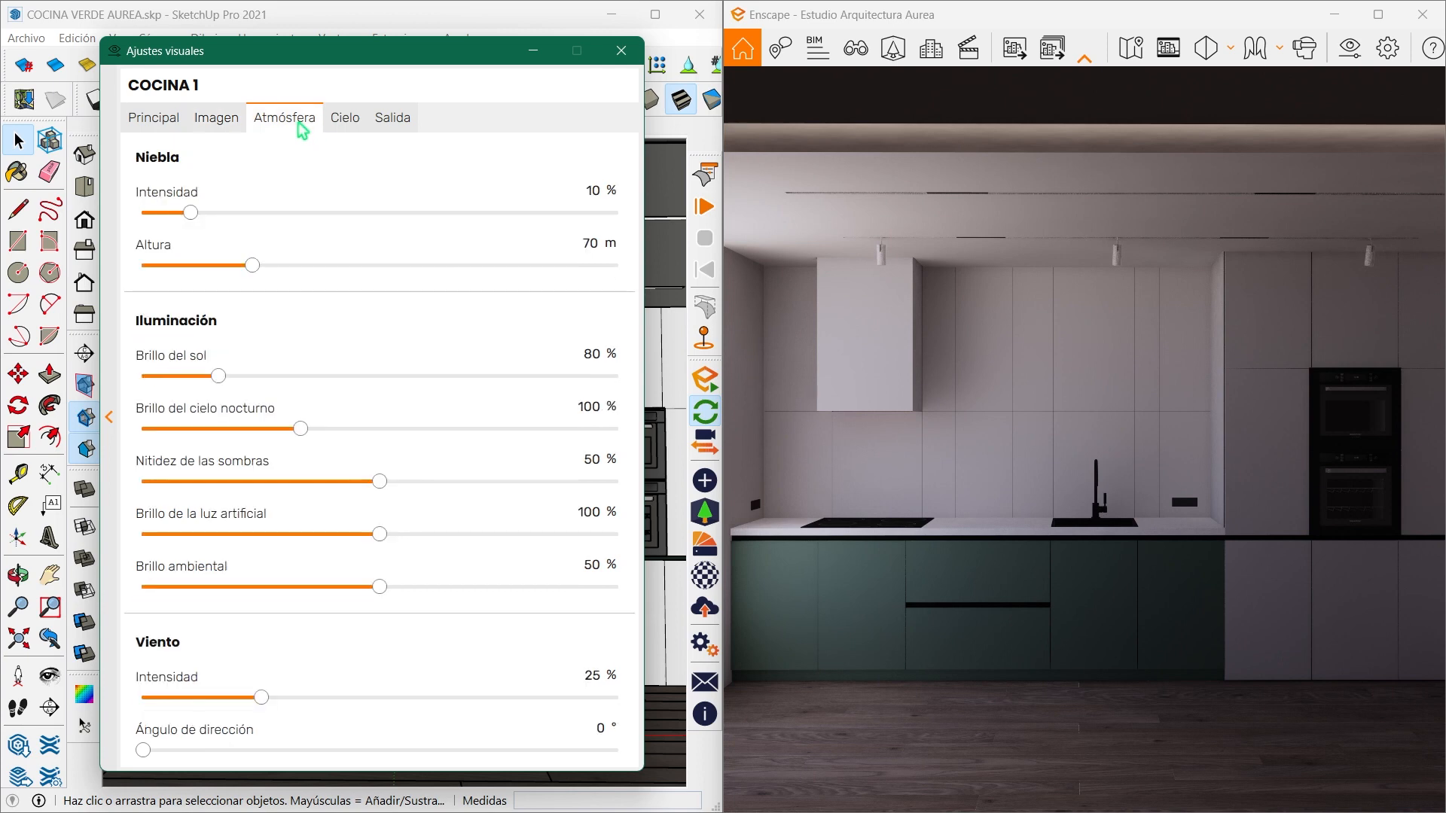
left_click_drag(188, 213, 52, 223)
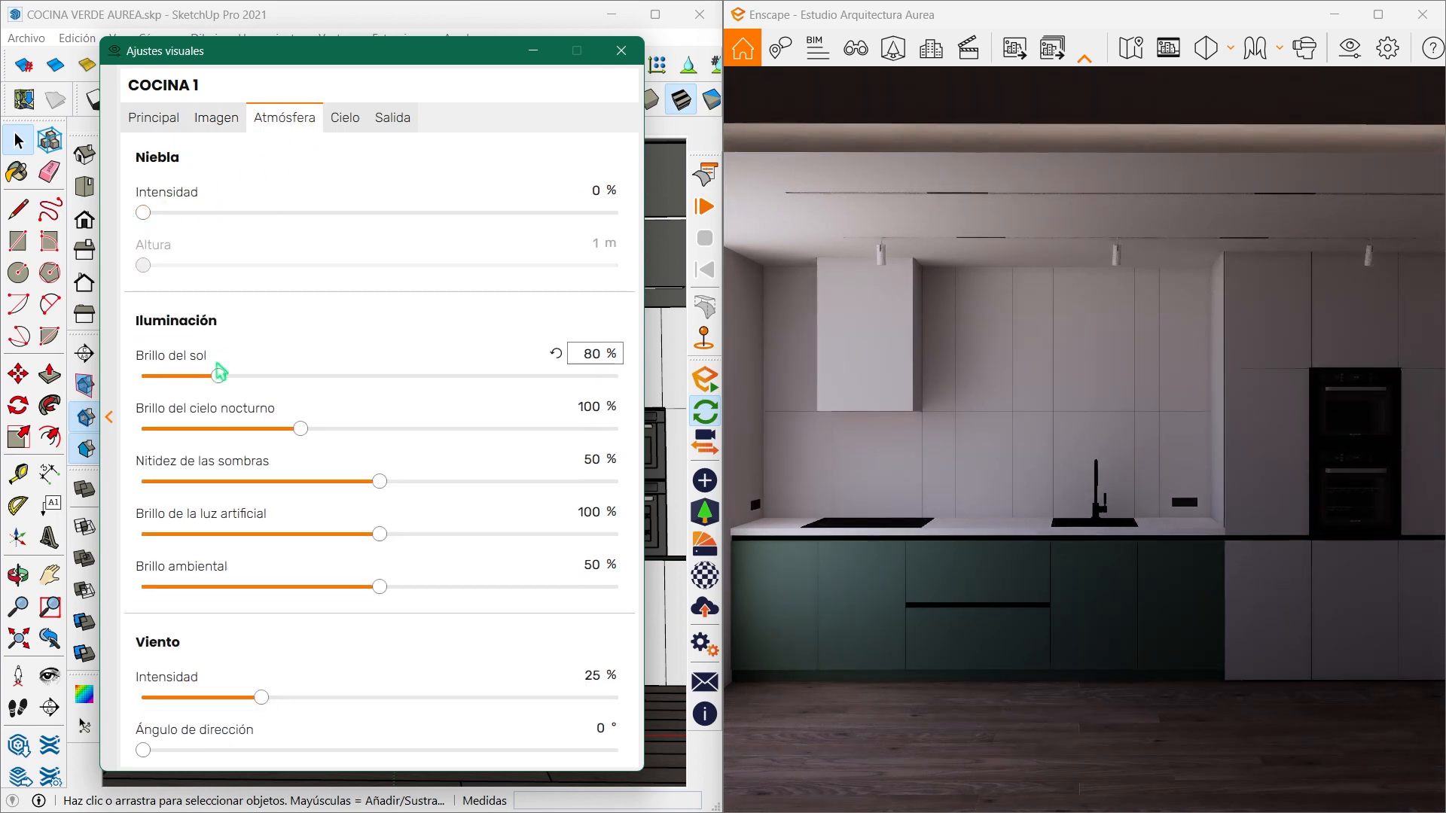
left_click_drag(220, 386, 127, 384)
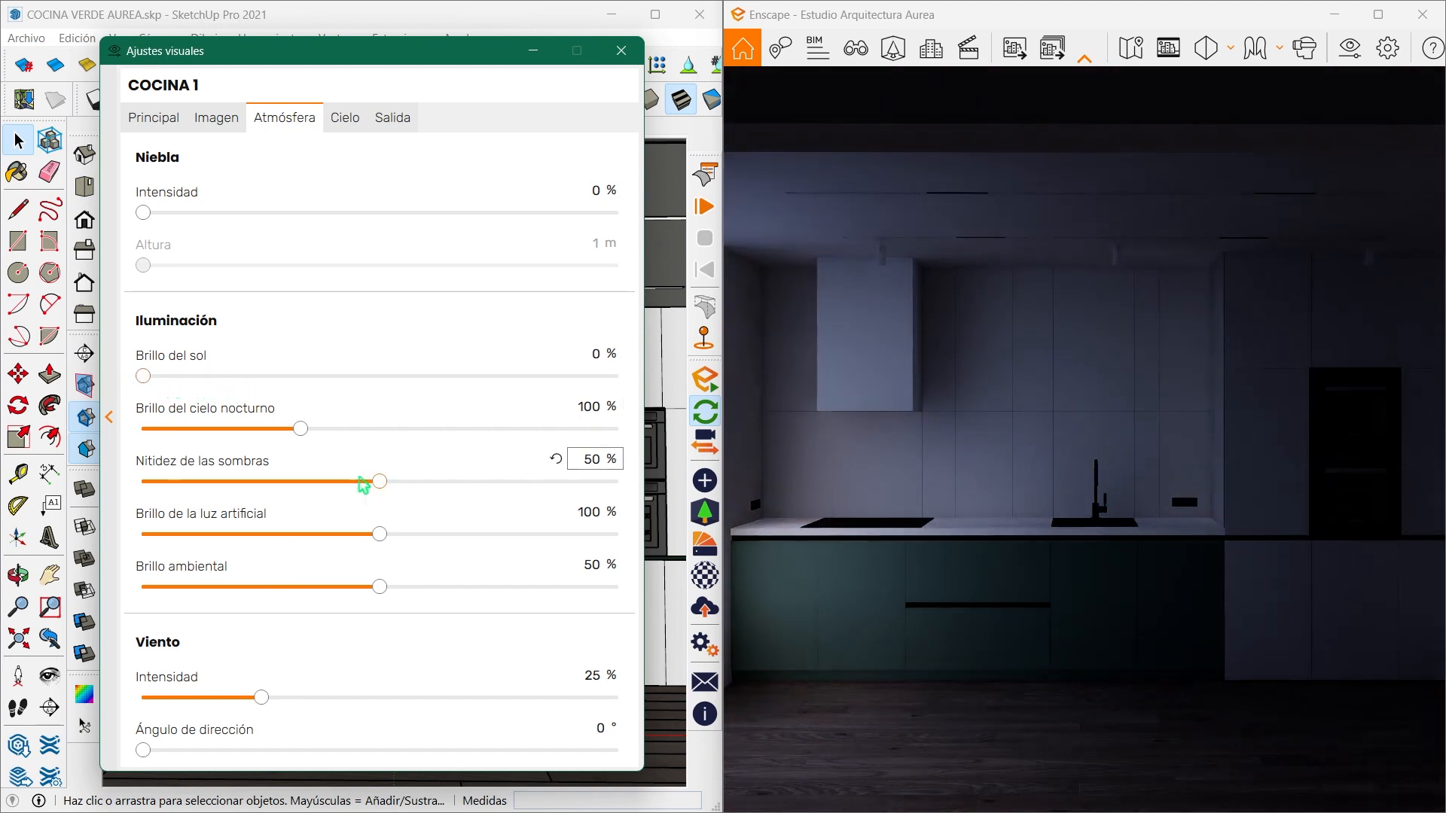
left_click_drag(382, 488, 166, 484)
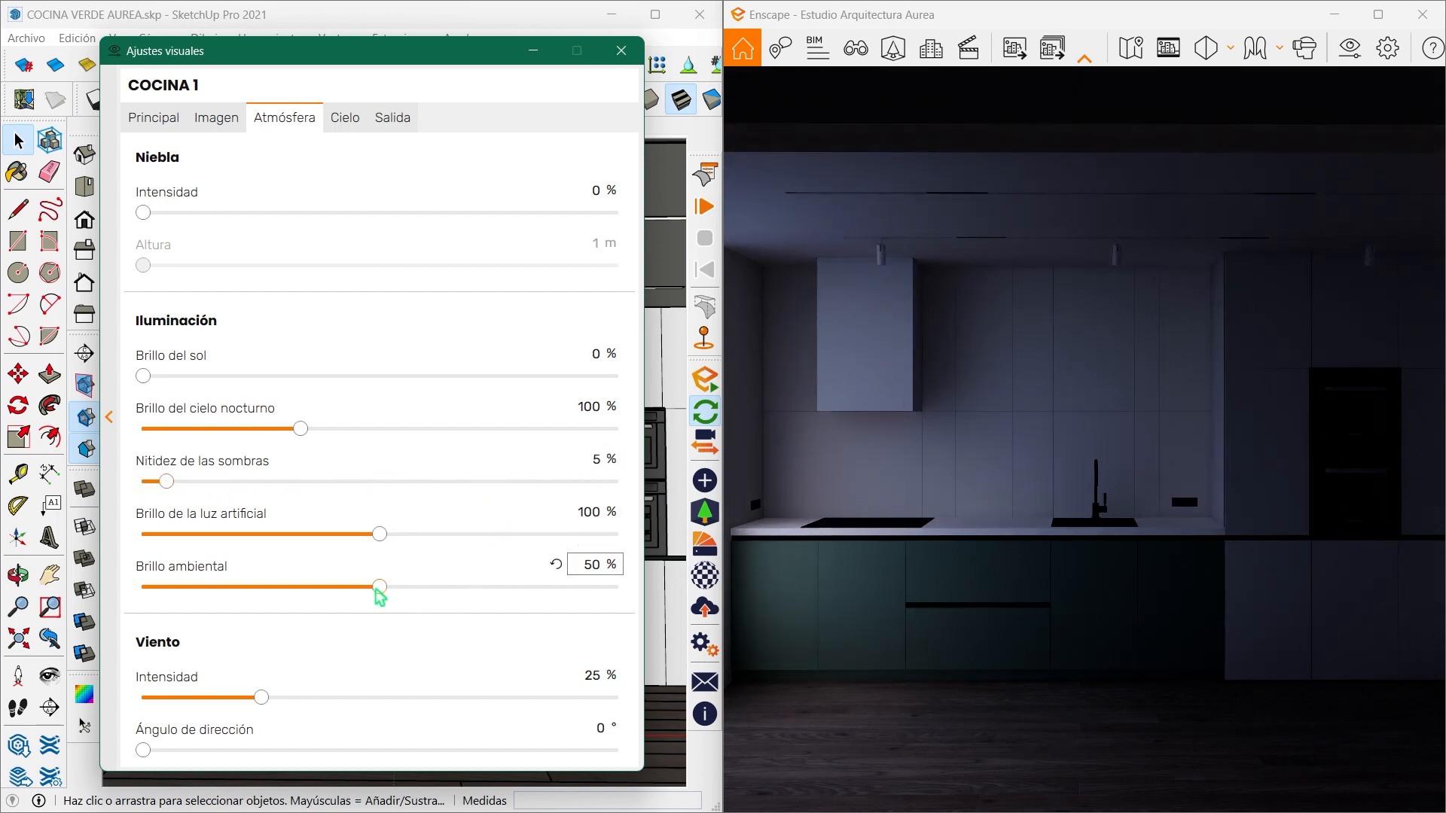
left_click_drag(378, 591, 451, 589)
left_click_drag(261, 701, 128, 704)
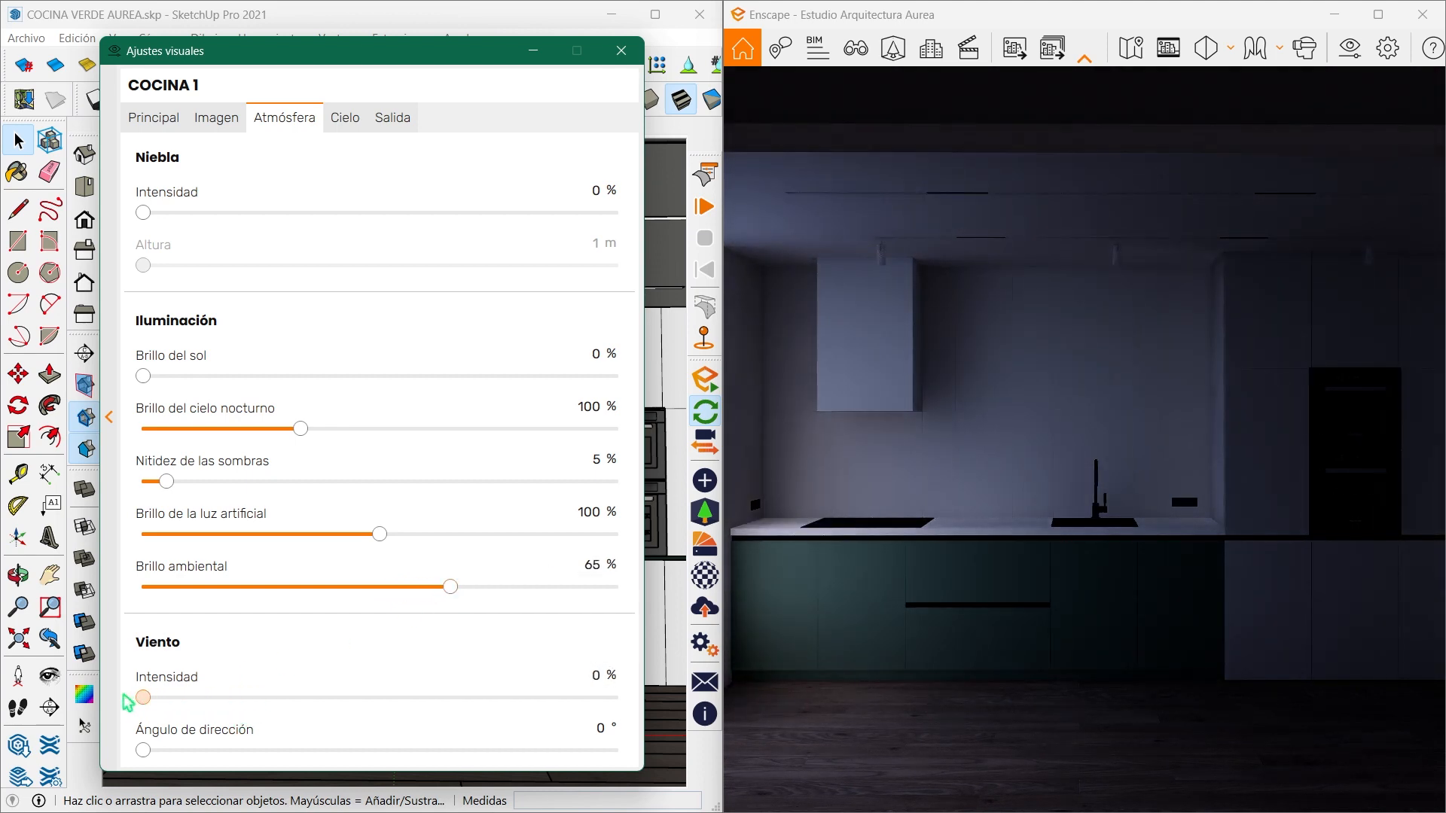
- Change the horizon source to Skybox and load the file HDRI COCINA VERDE.jpg
left_click(351, 128)
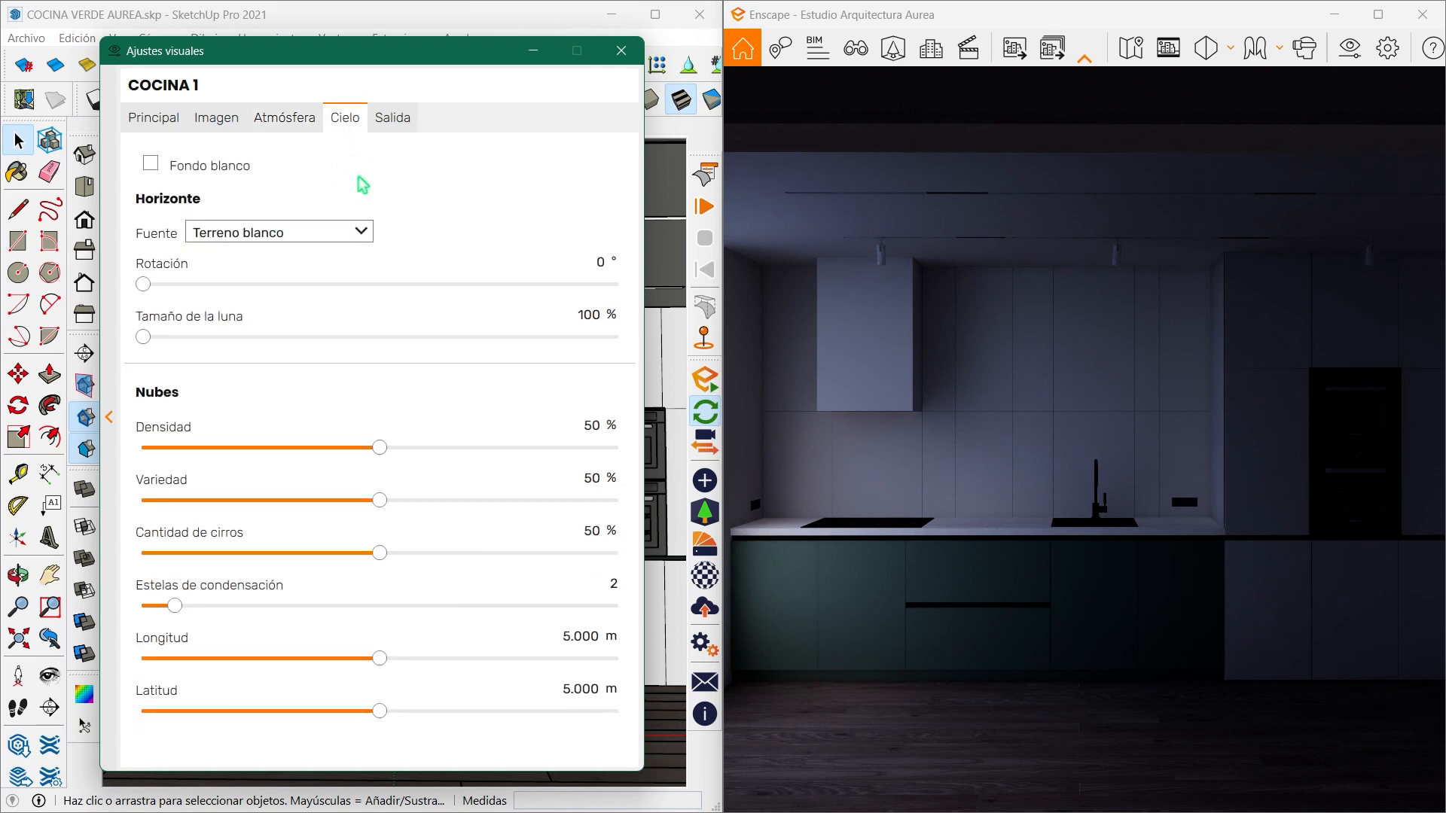
left_click(356, 234)
left_click(313, 281)
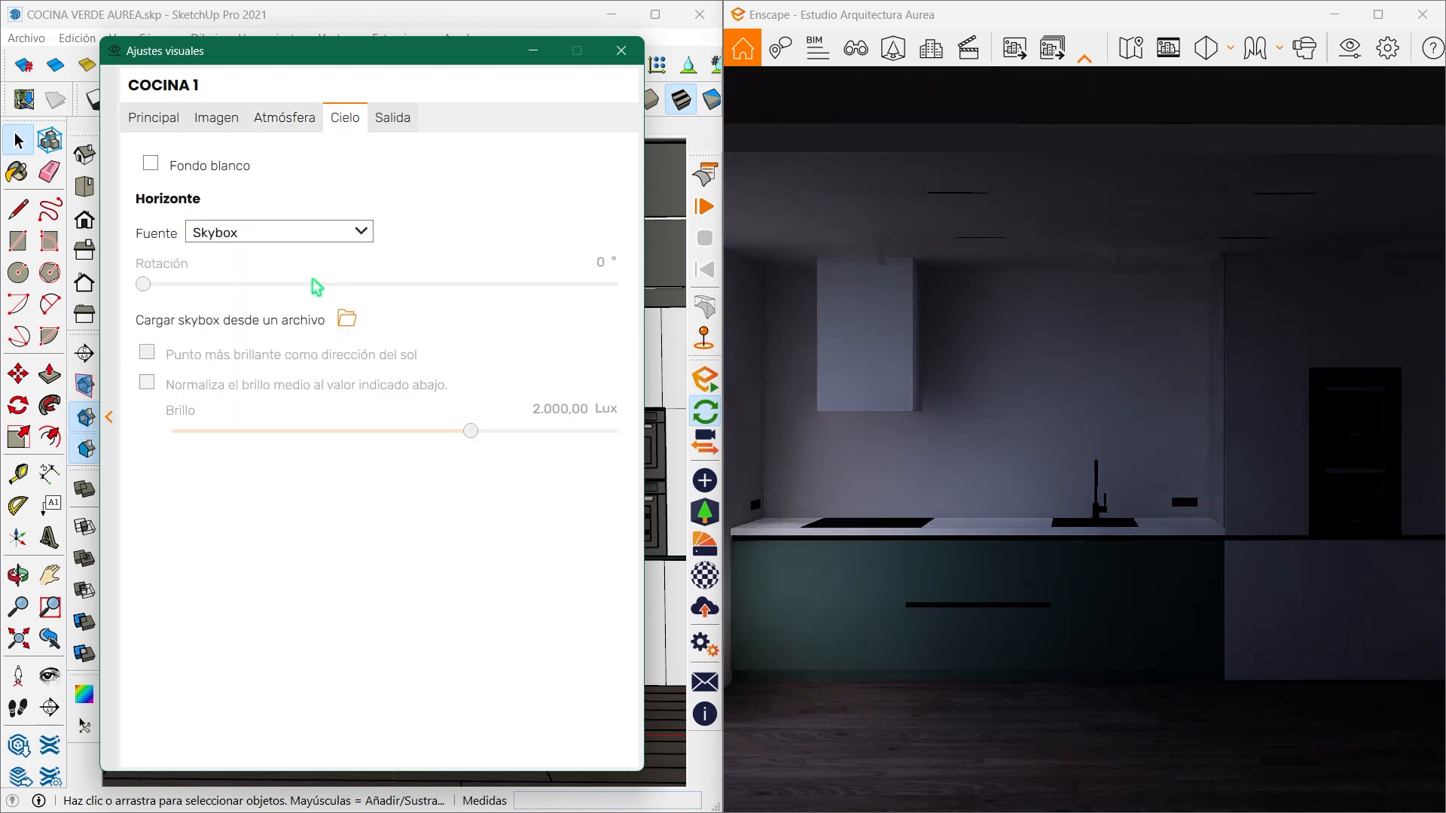
left_click(346, 318)
left_click(914, 765)
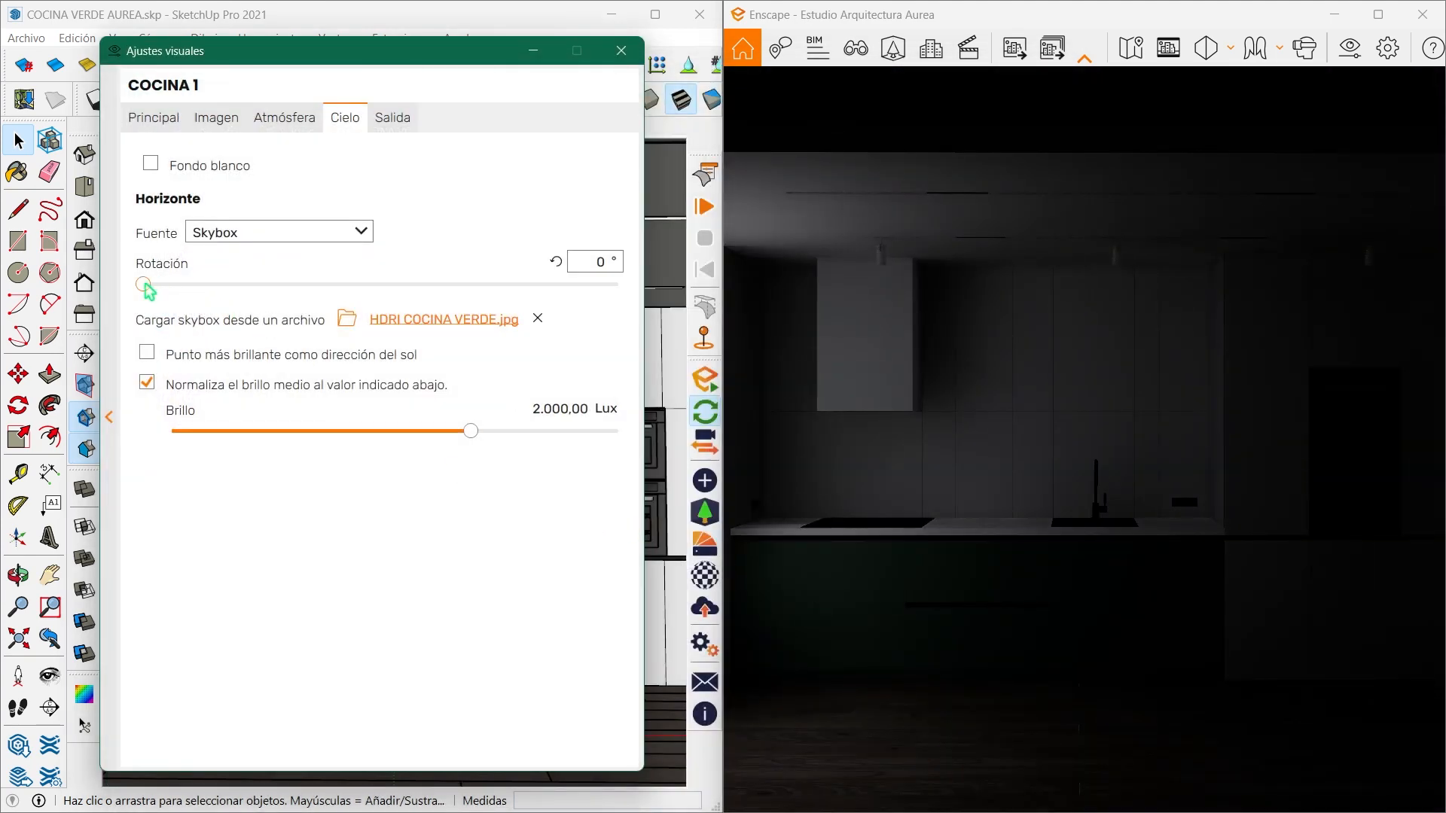
- Set the skybox rotation to 250° and its brightness to 7.000 Lux, and enable the white background
left_click_drag(146, 286, 472, 286)
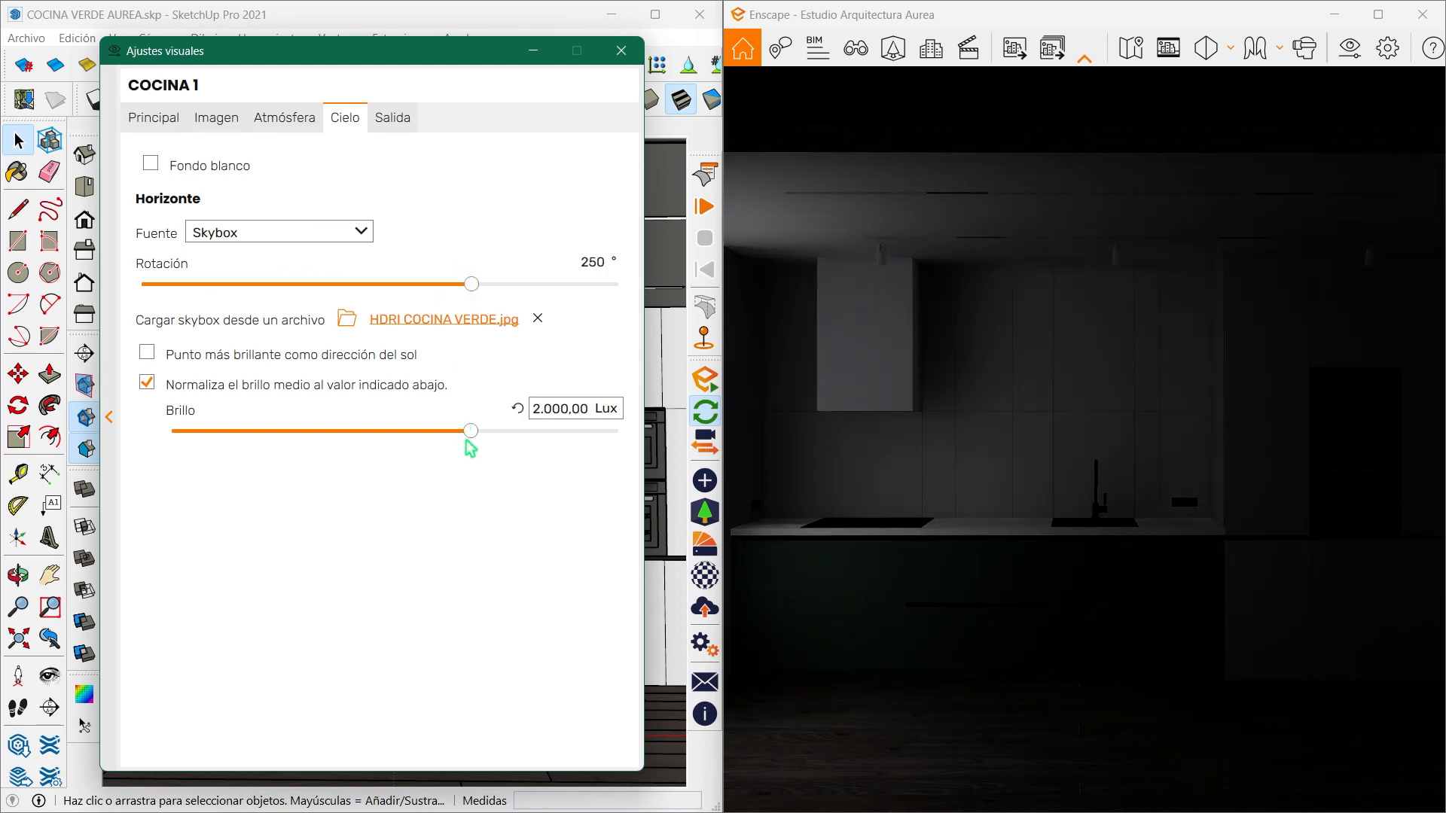
left_click_drag(471, 431, 511, 437)
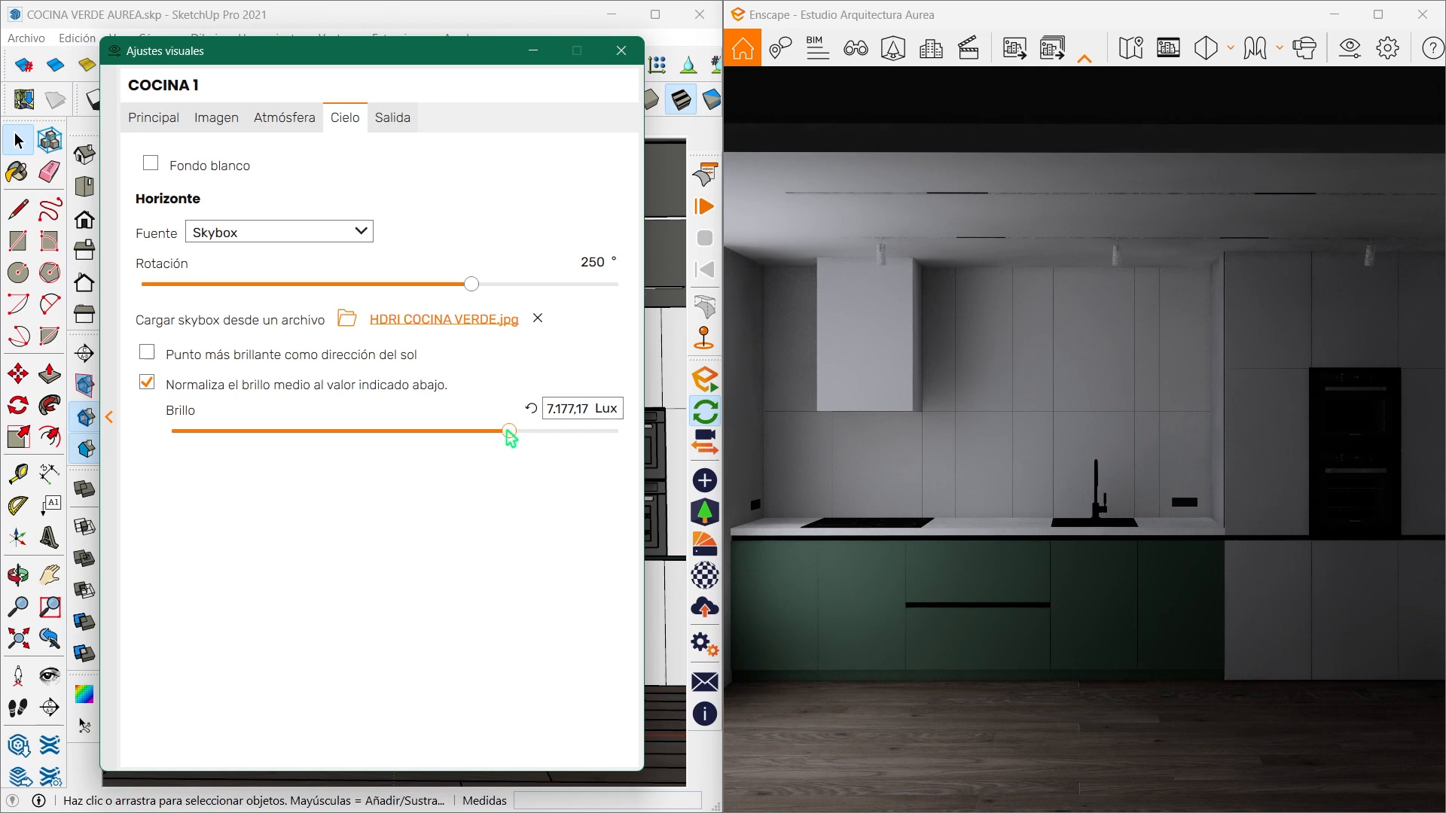
type("7")
key("Return")
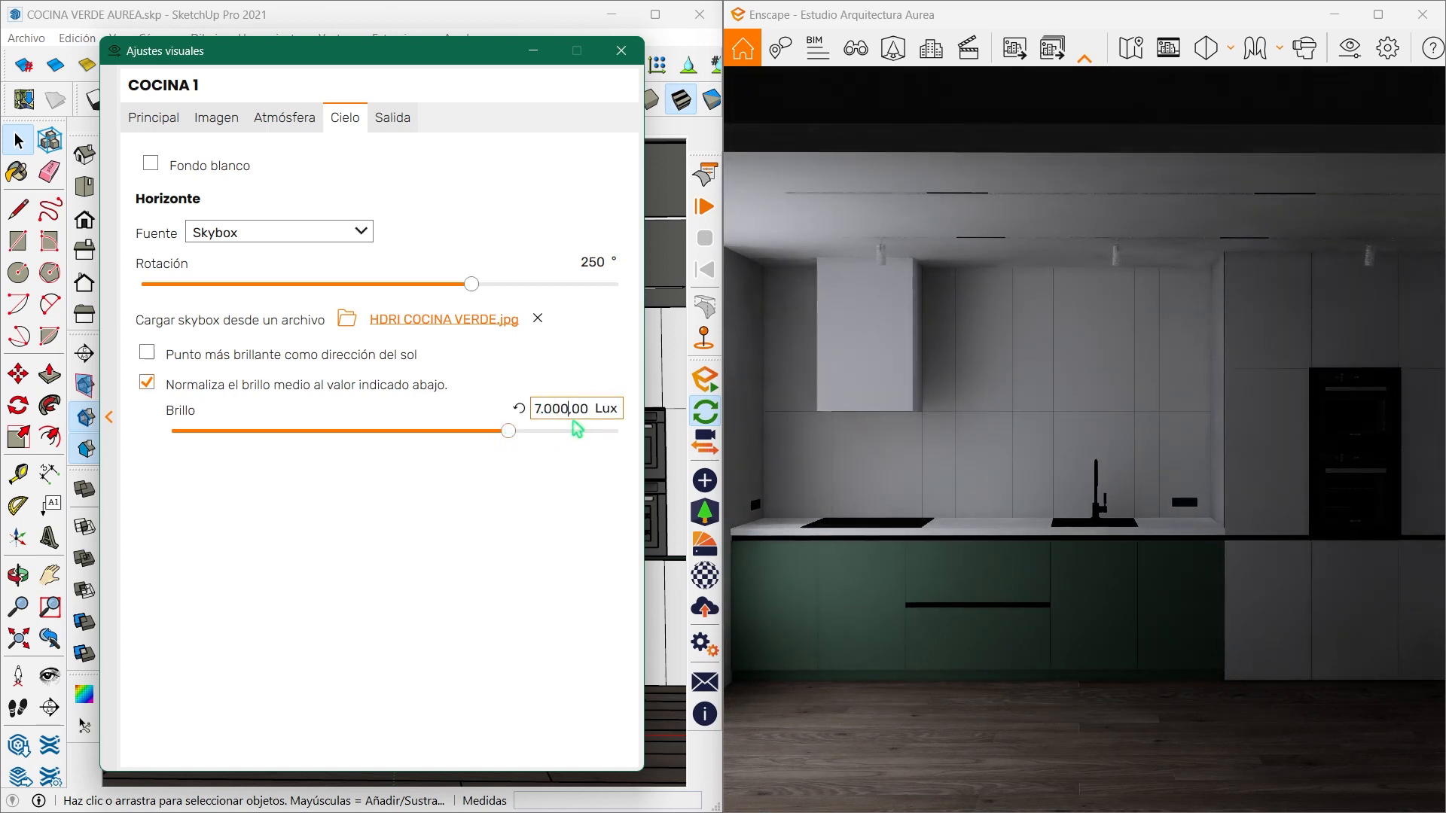
- Set a custom output resolution of 2840 × 3840 with the safe frame shown, and close the visual settings
left_click(391, 120)
left_click(317, 194)
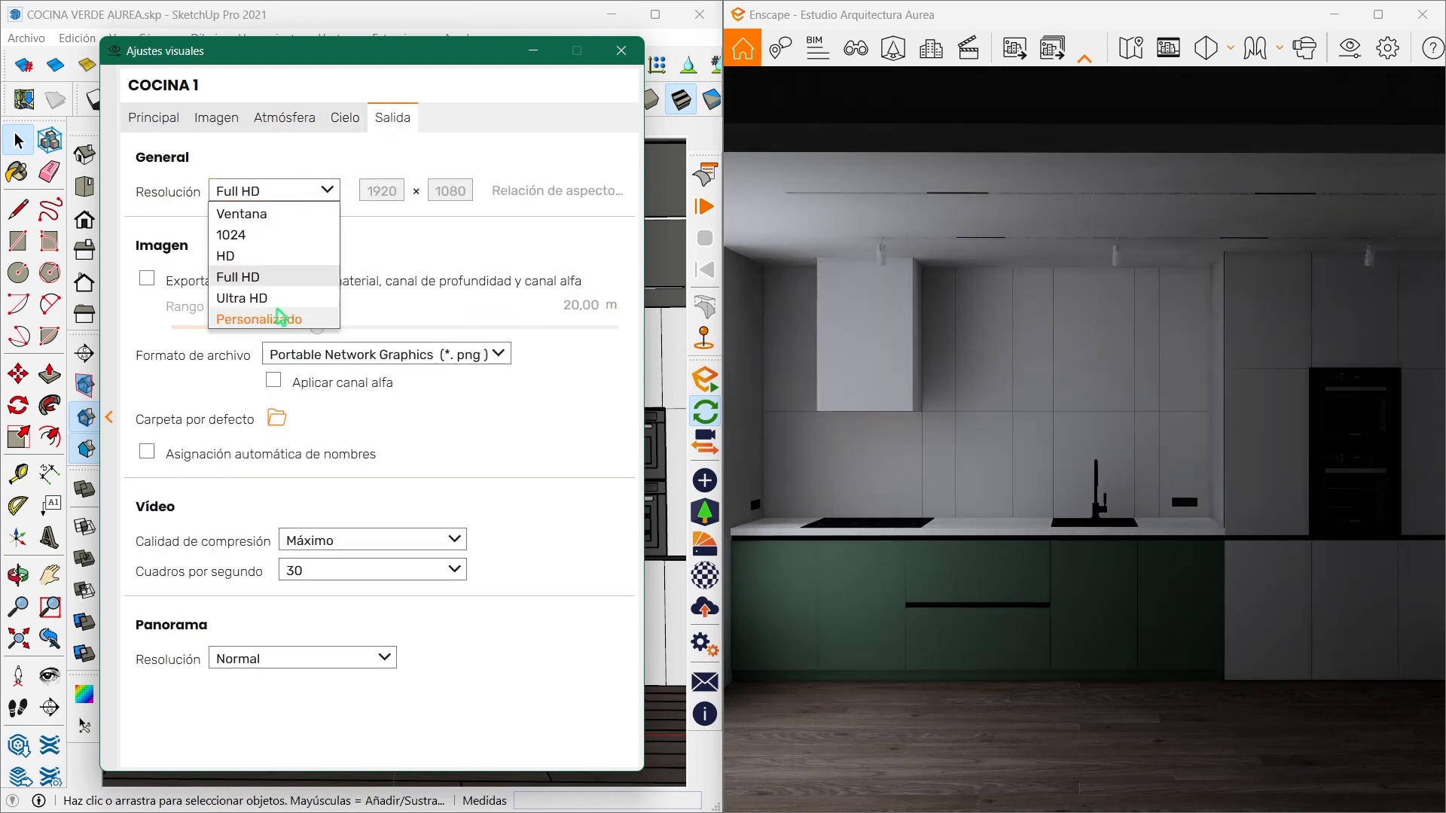
left_click(301, 327)
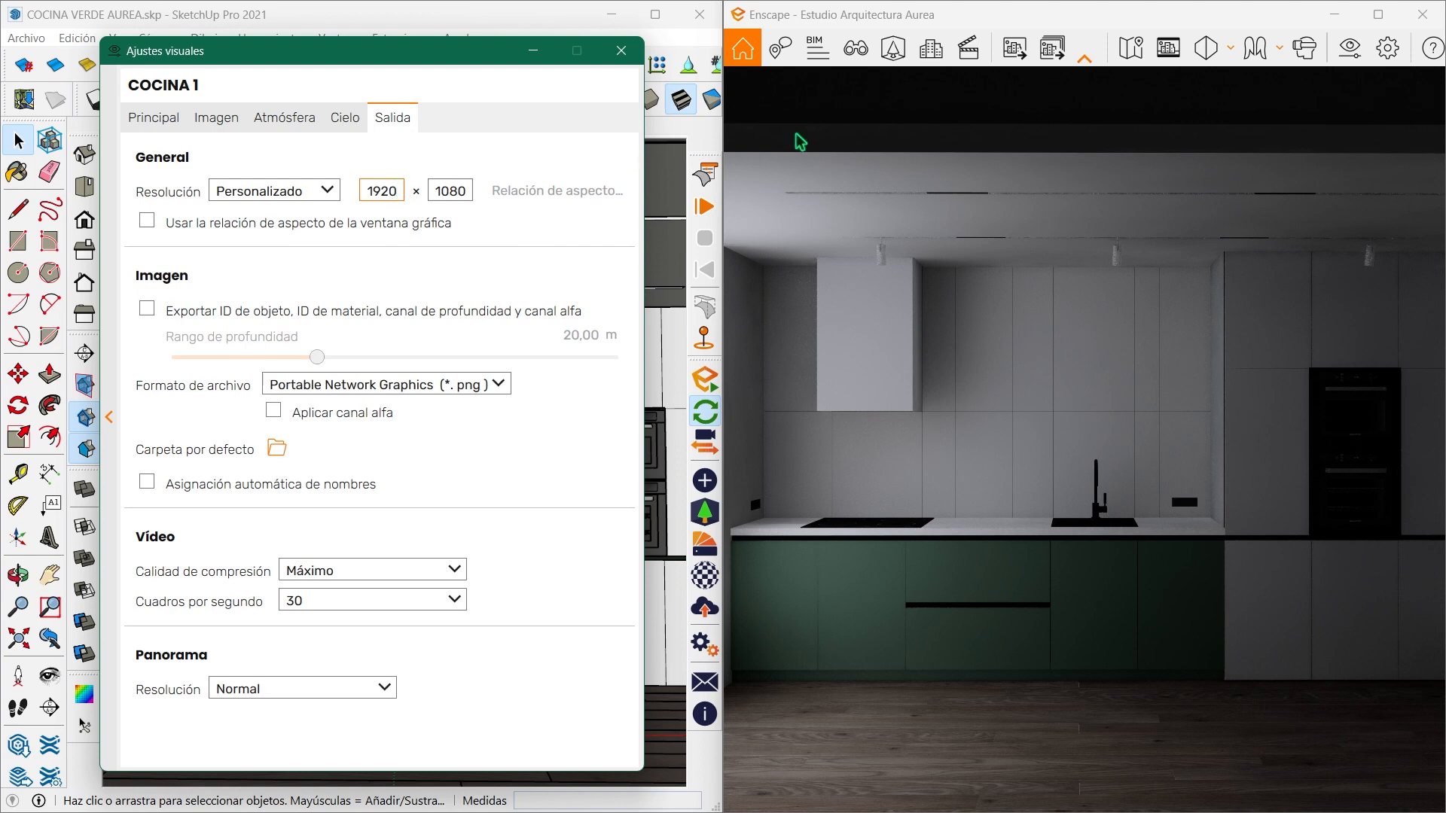
left_click(1168, 48)
double_click(381, 190)
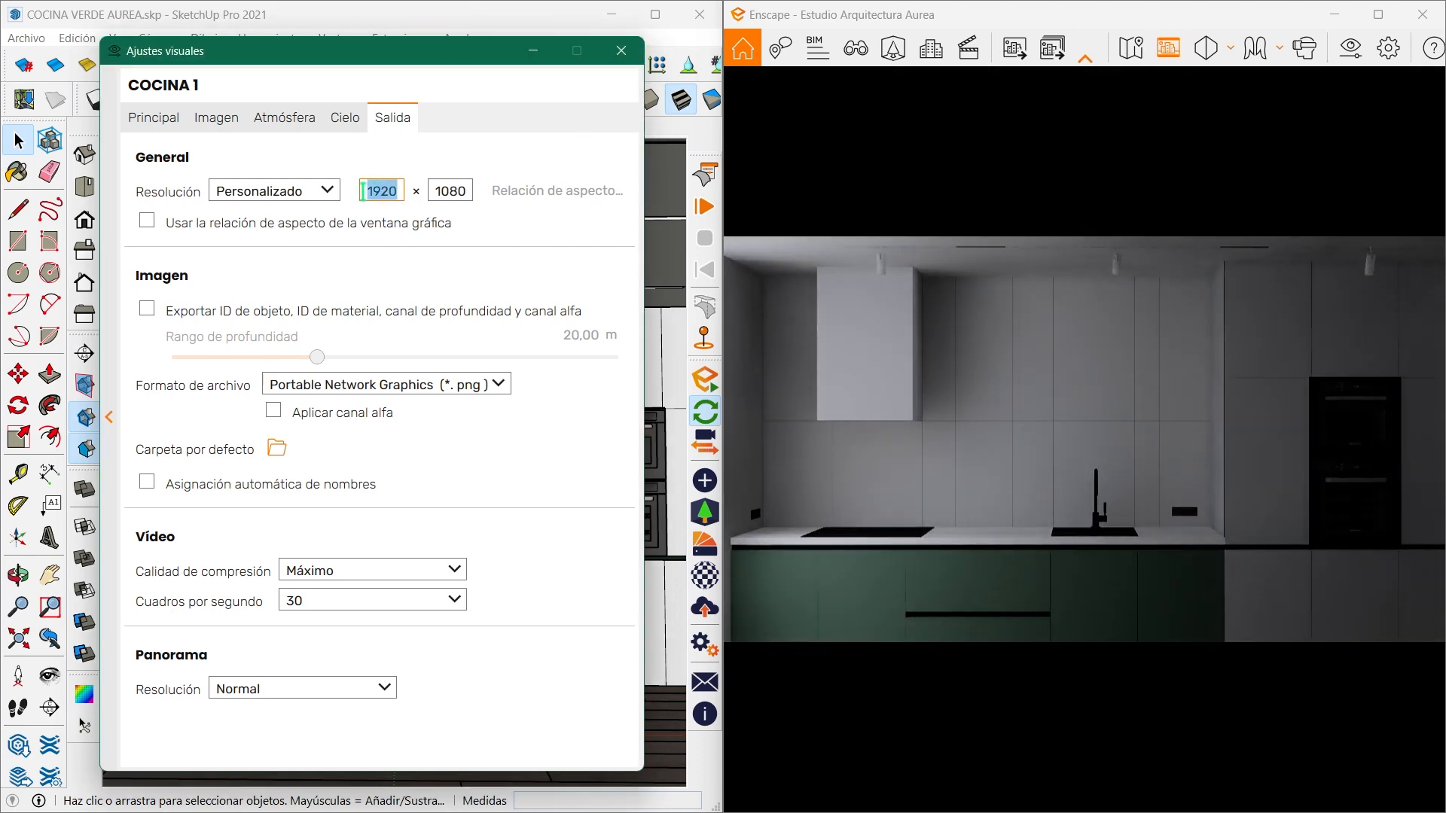
type("2840")
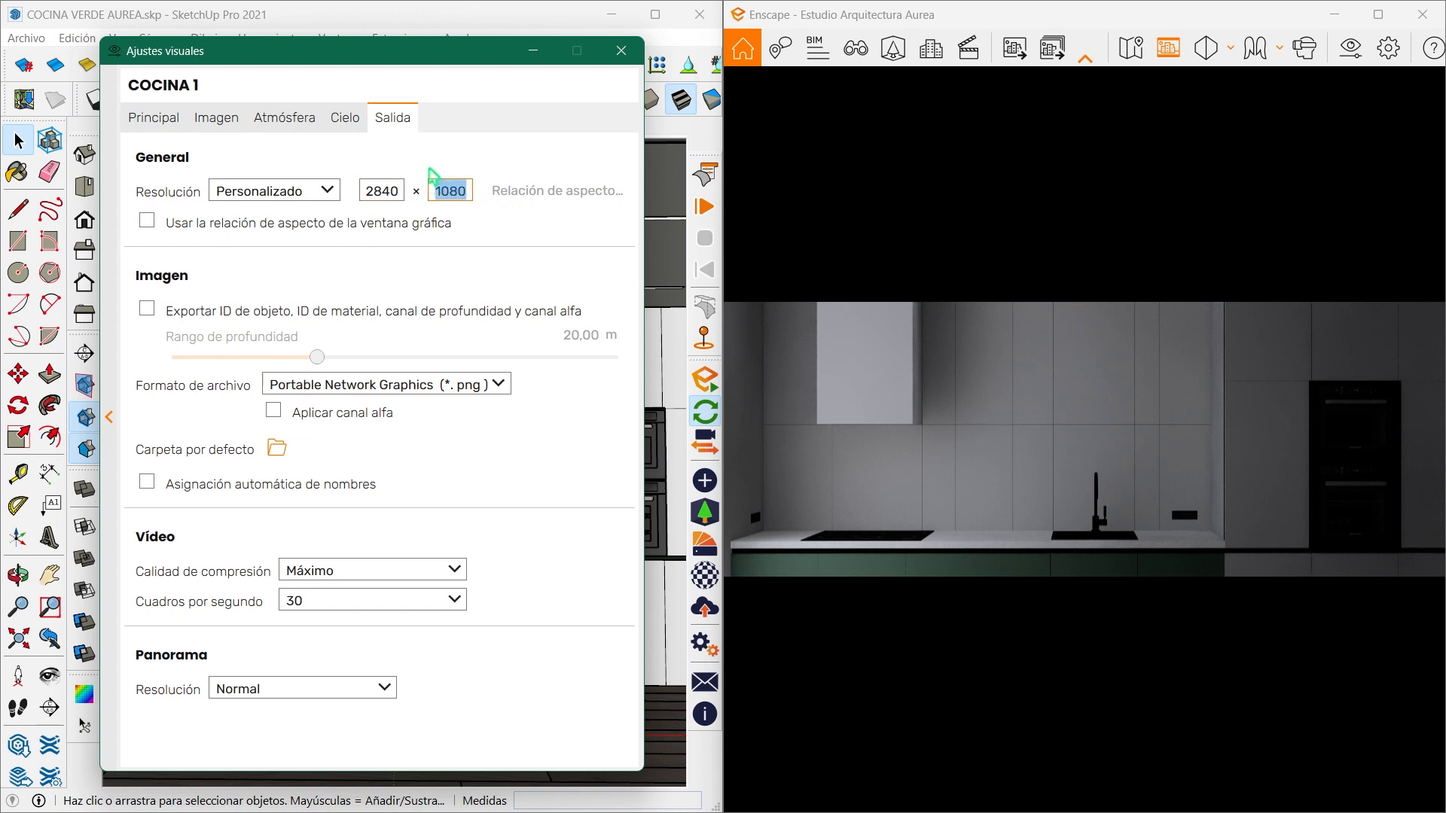
type("3840")
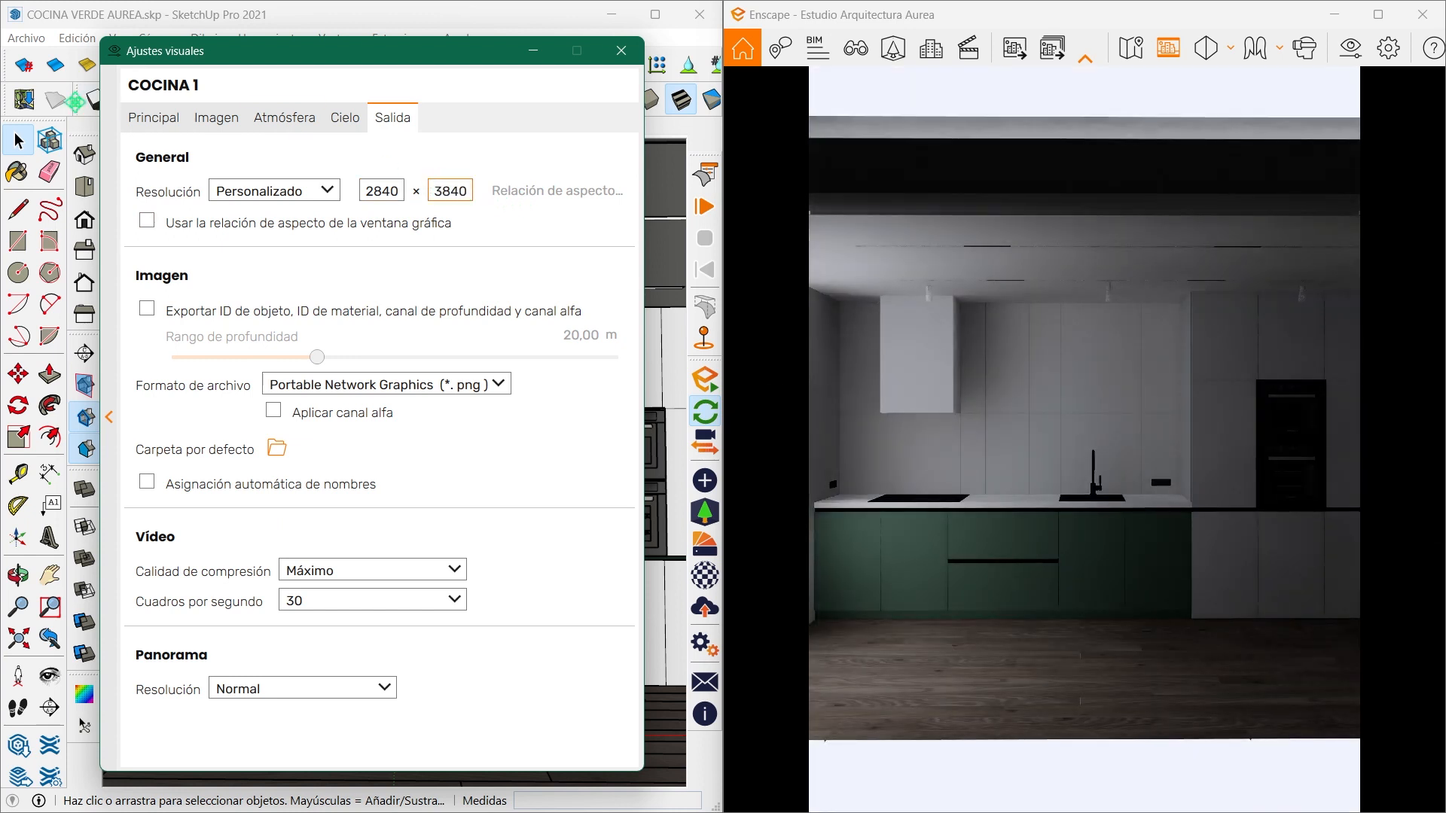
left_click(133, 120)
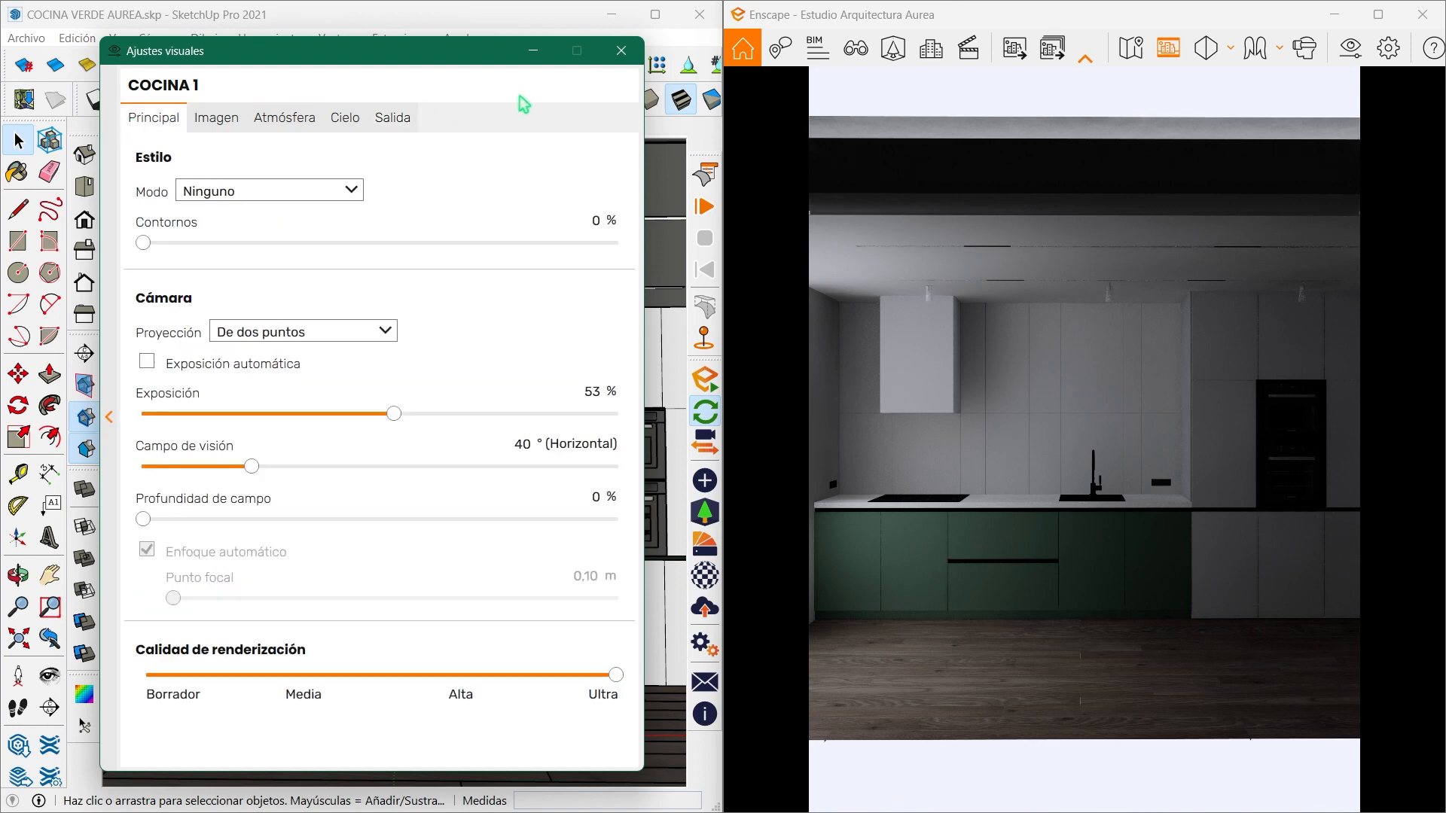
left_click(621, 50)
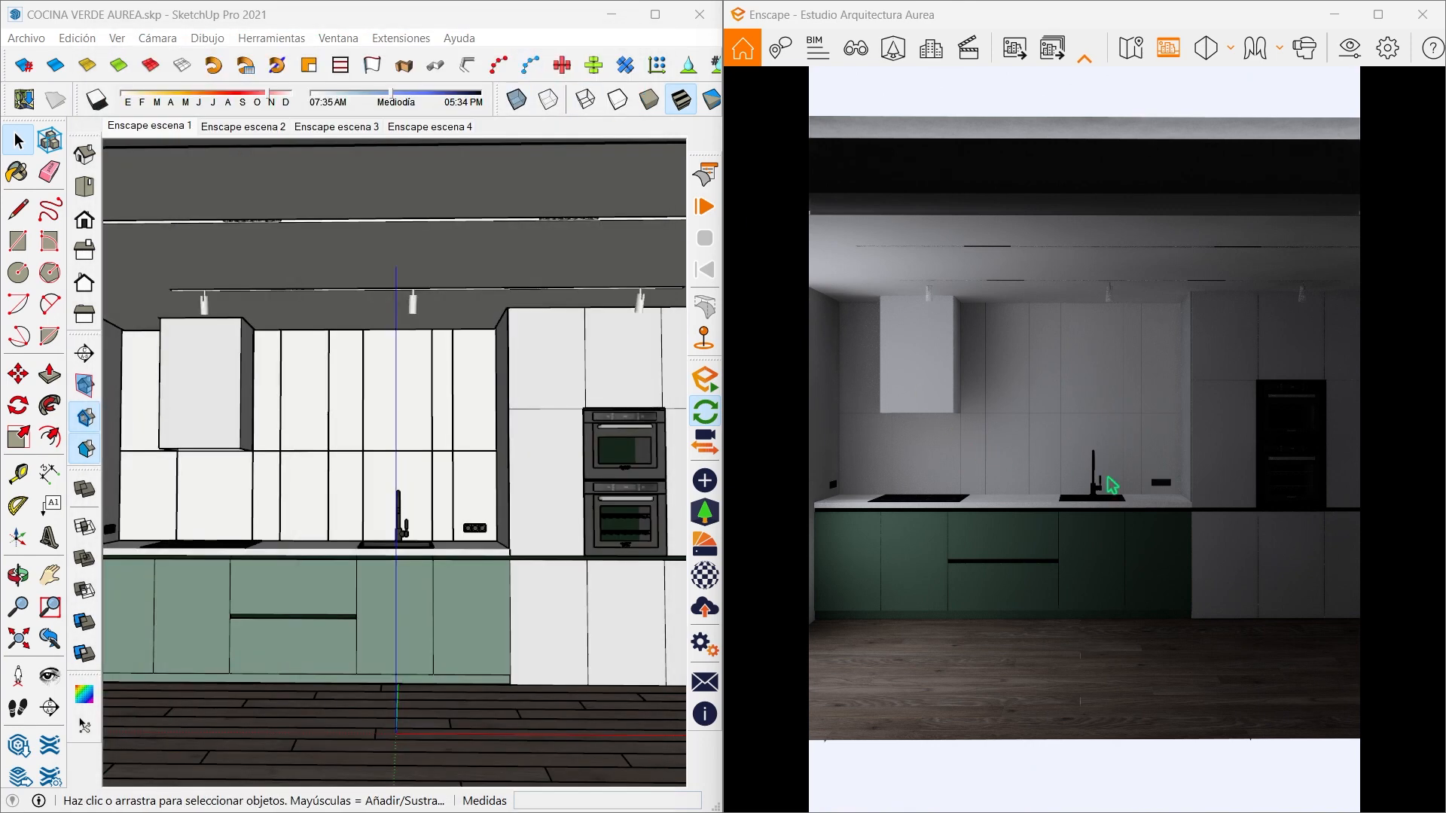
- Reframe the Enscape camera to an angled view of the kitchen showing the range hood, green cabinets and ovens
scroll(1112, 485, "up", 3)
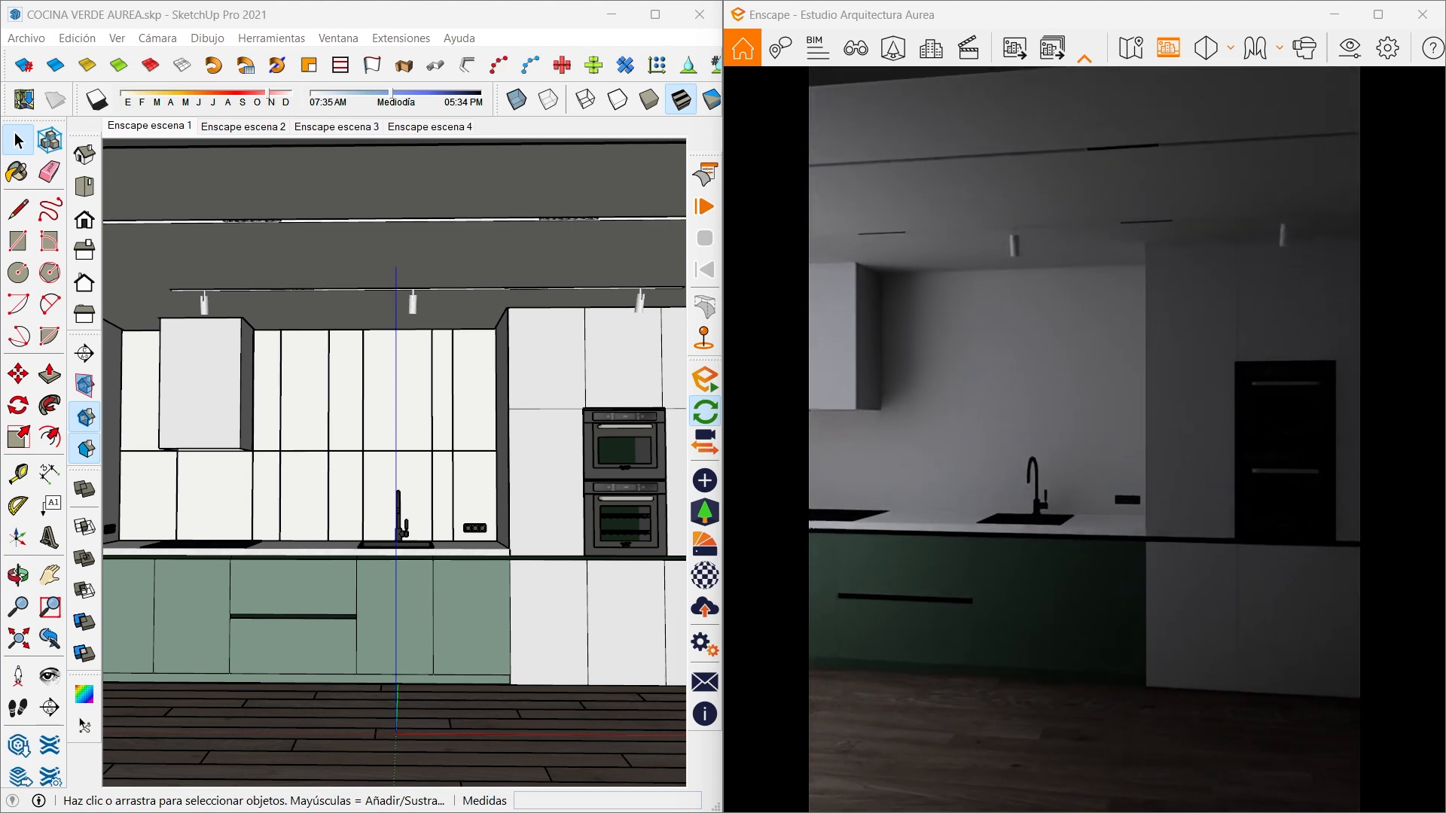
key("s")
left_click_drag(1054, 391, 1110, 397)
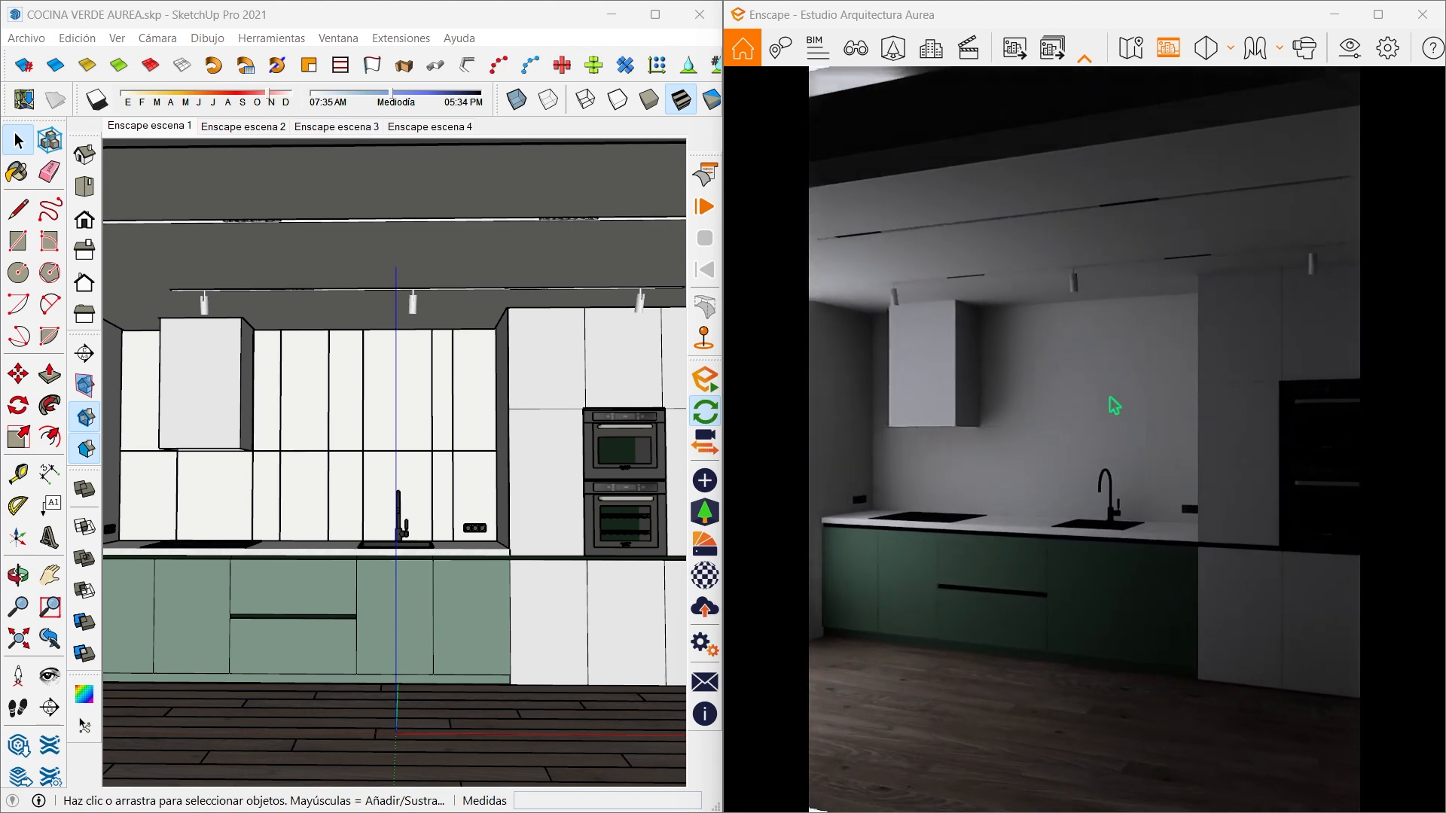
key("s")
key("q")
key("d")
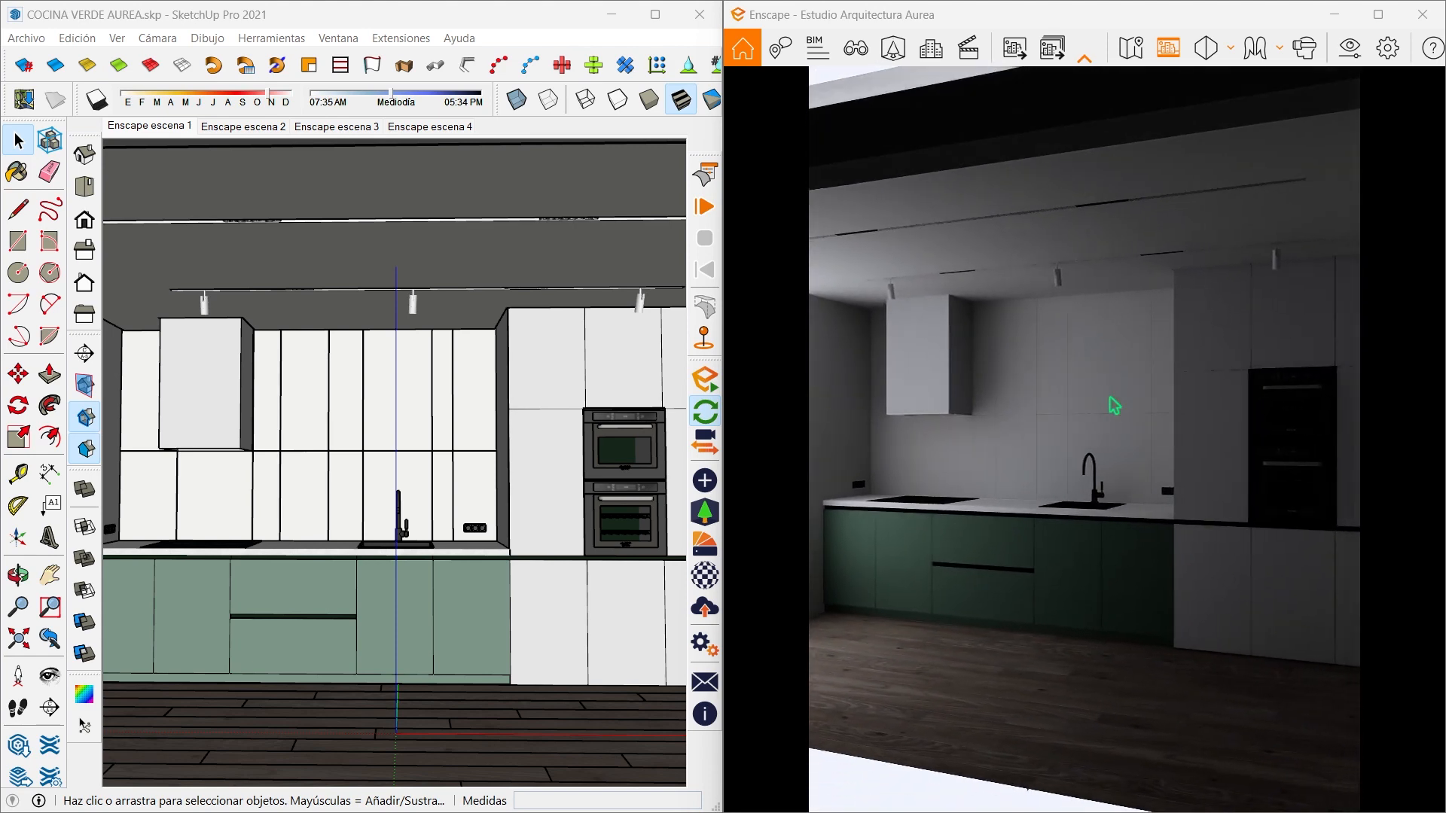
- Unhide all hidden objects in the SketchUp model to bring back the lights
middle_click_drag(463, 446, 482, 449)
scroll(548, 461, "down", 6)
mouse_move(354, 417)
middle_mouse_down()
mouse_move(279, 441)
mouse_move(340, 426)
mouse_move(330, 412)
middle_mouse_up()
scroll(411, 455, "up", 4)
middle_click_drag(411, 454, 297, 423)
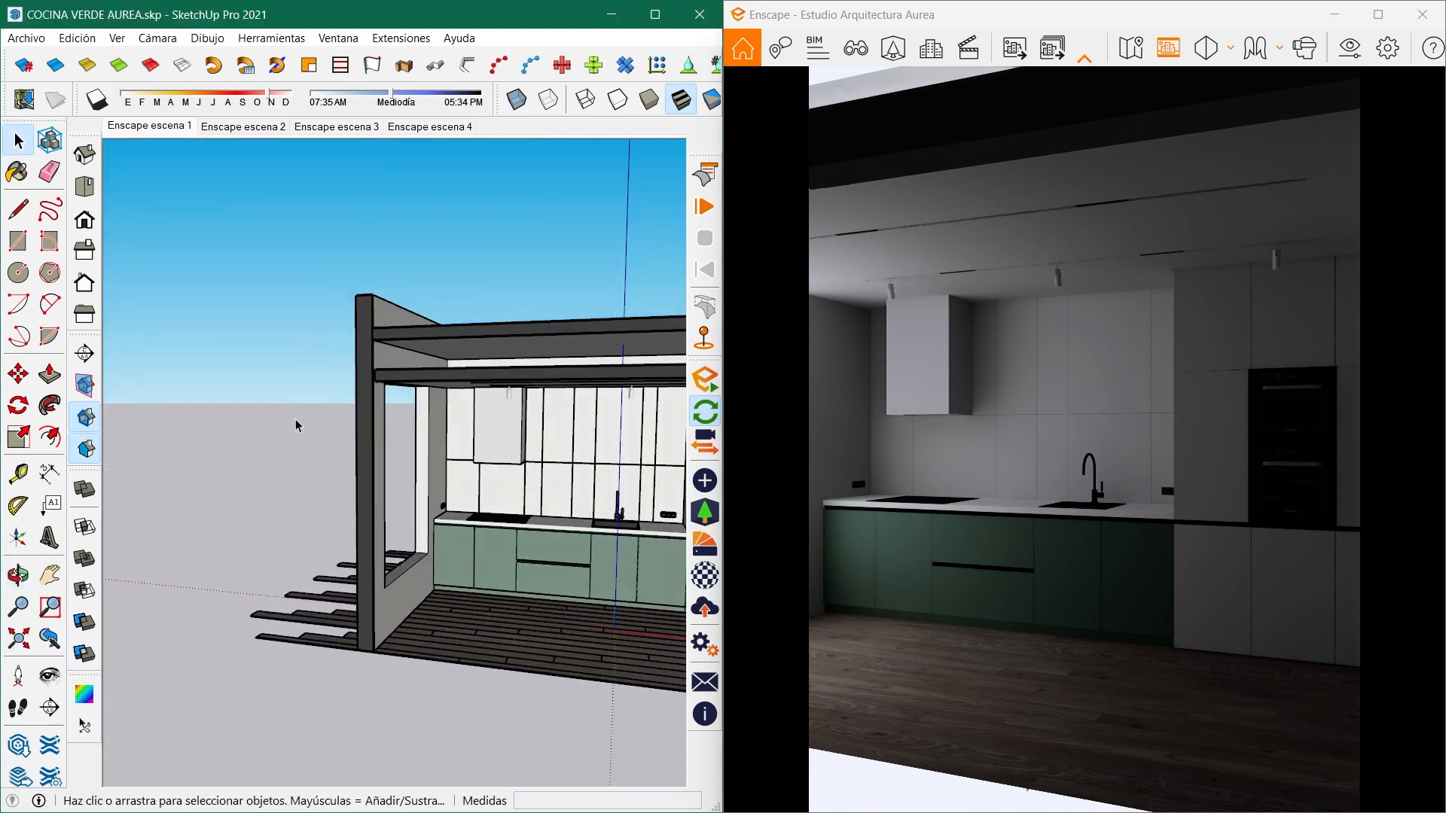
scroll(297, 423, "up", 2)
left_click(77, 38)
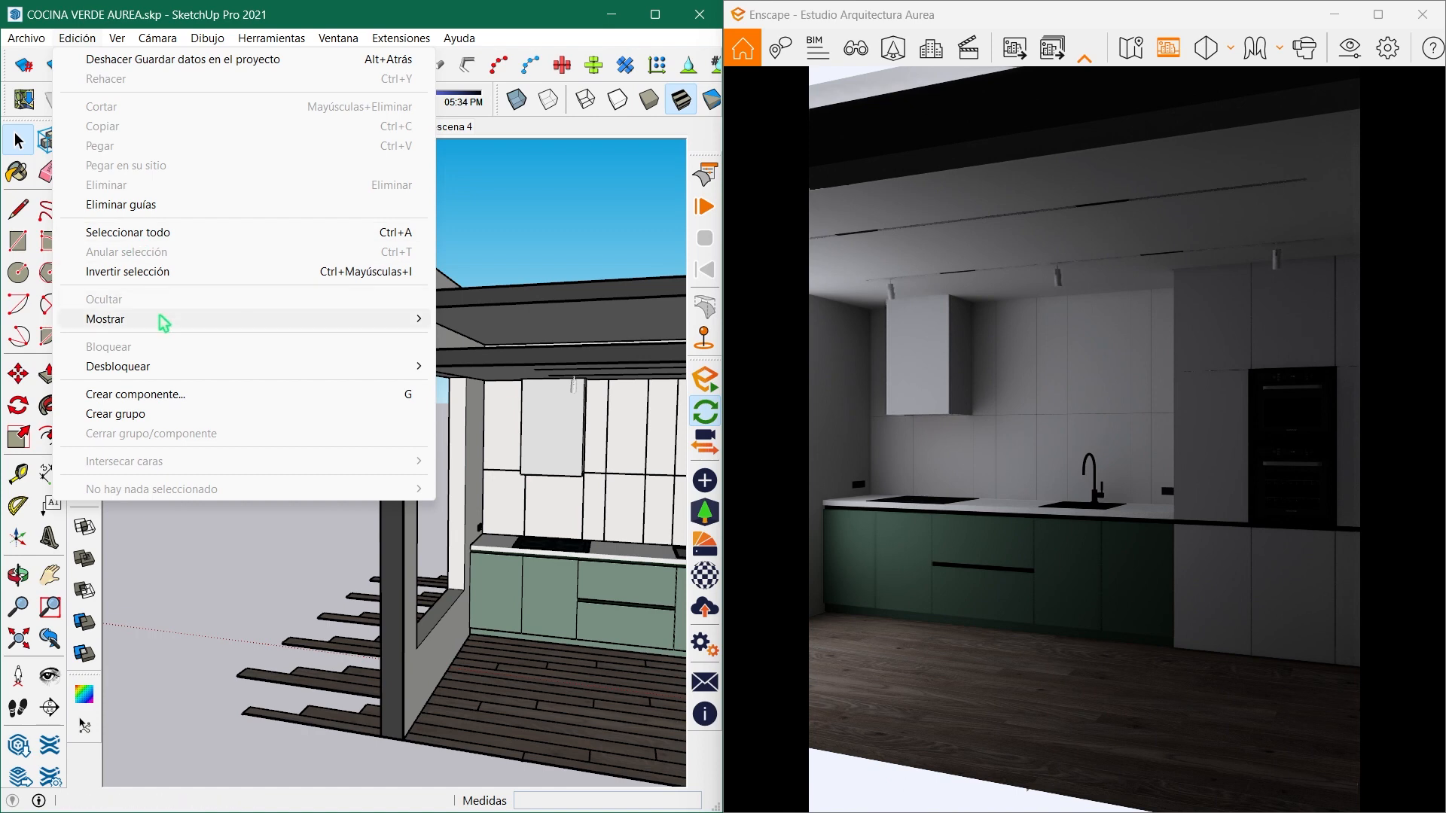
mouse_move(164, 321)
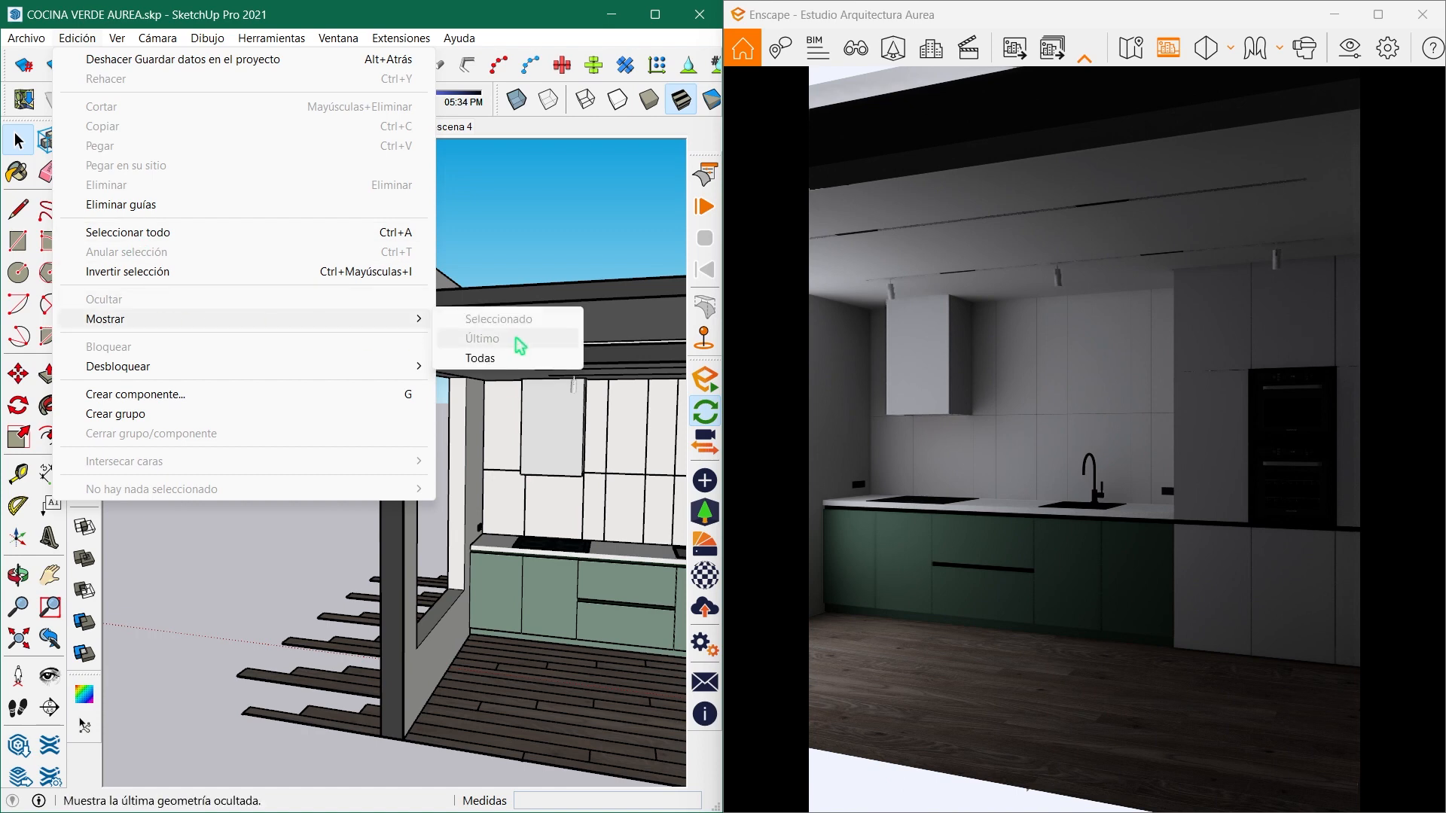
left_click(482, 338)
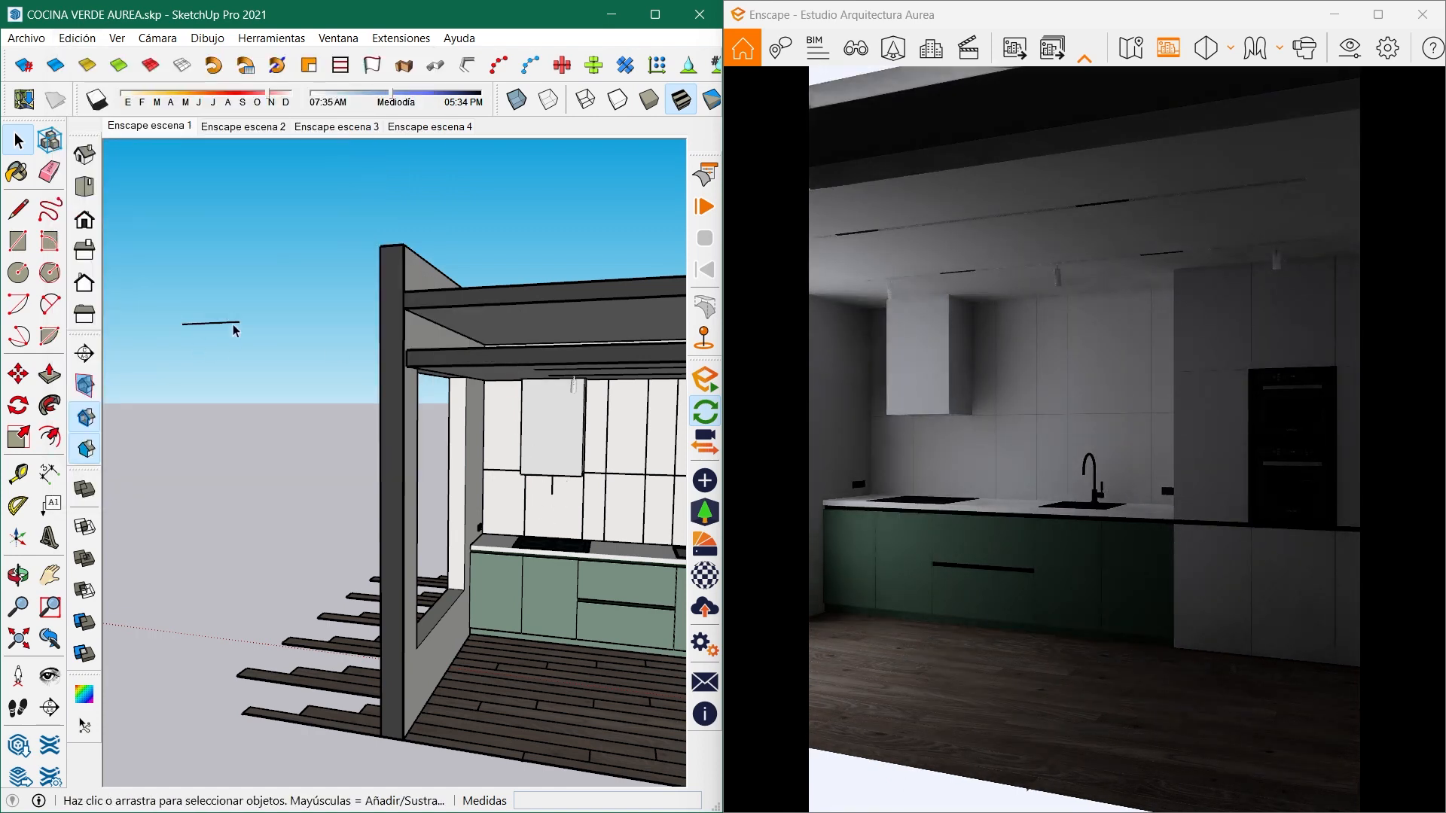
- Move the spotlight floating above the model to just outside the side wall, near the window opening's upper edge
scroll(282, 449, "down", 4)
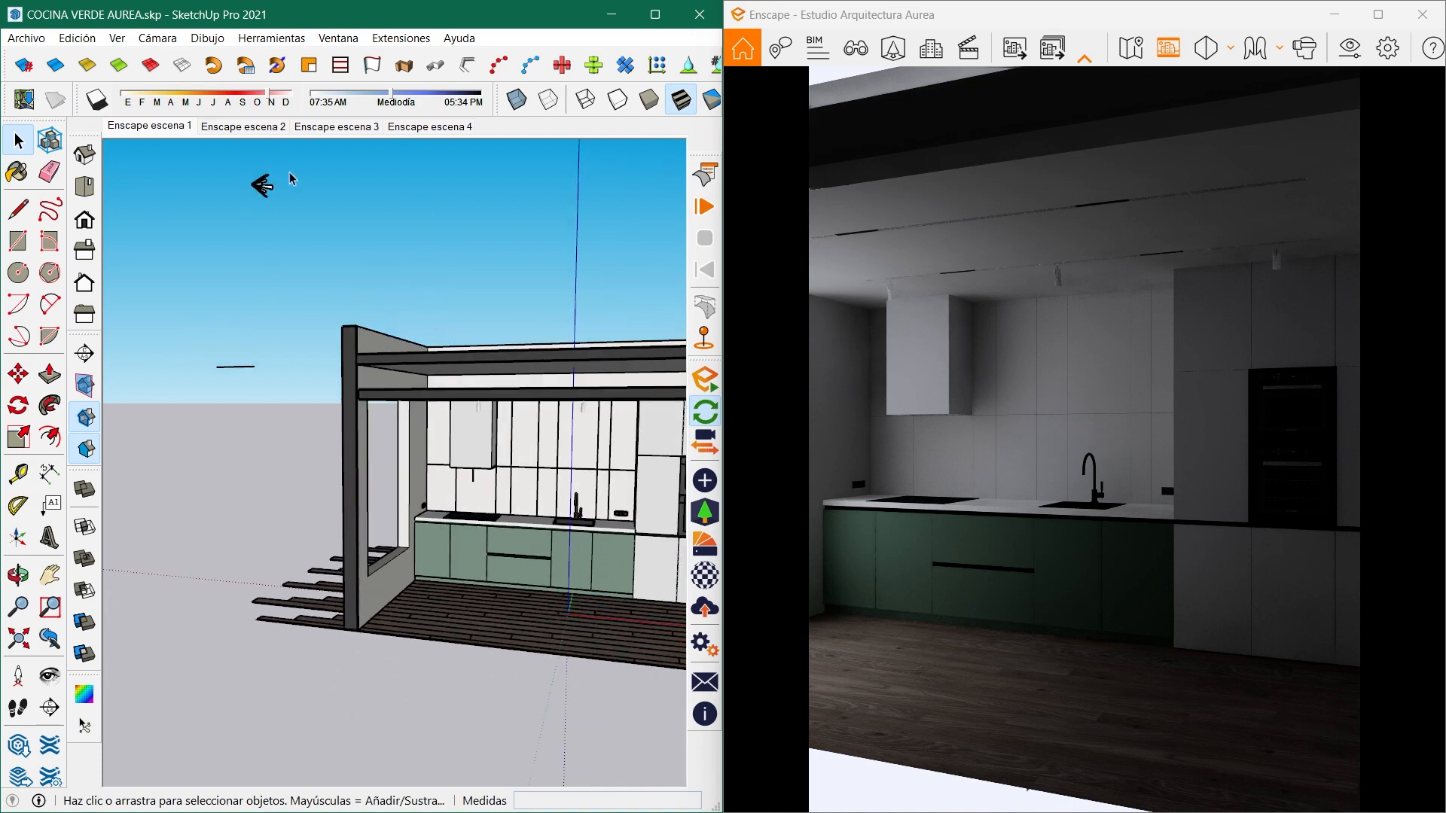
middle_click_drag(284, 223, 626, 363)
left_click(354, 214)
scroll(354, 213, "up", 5)
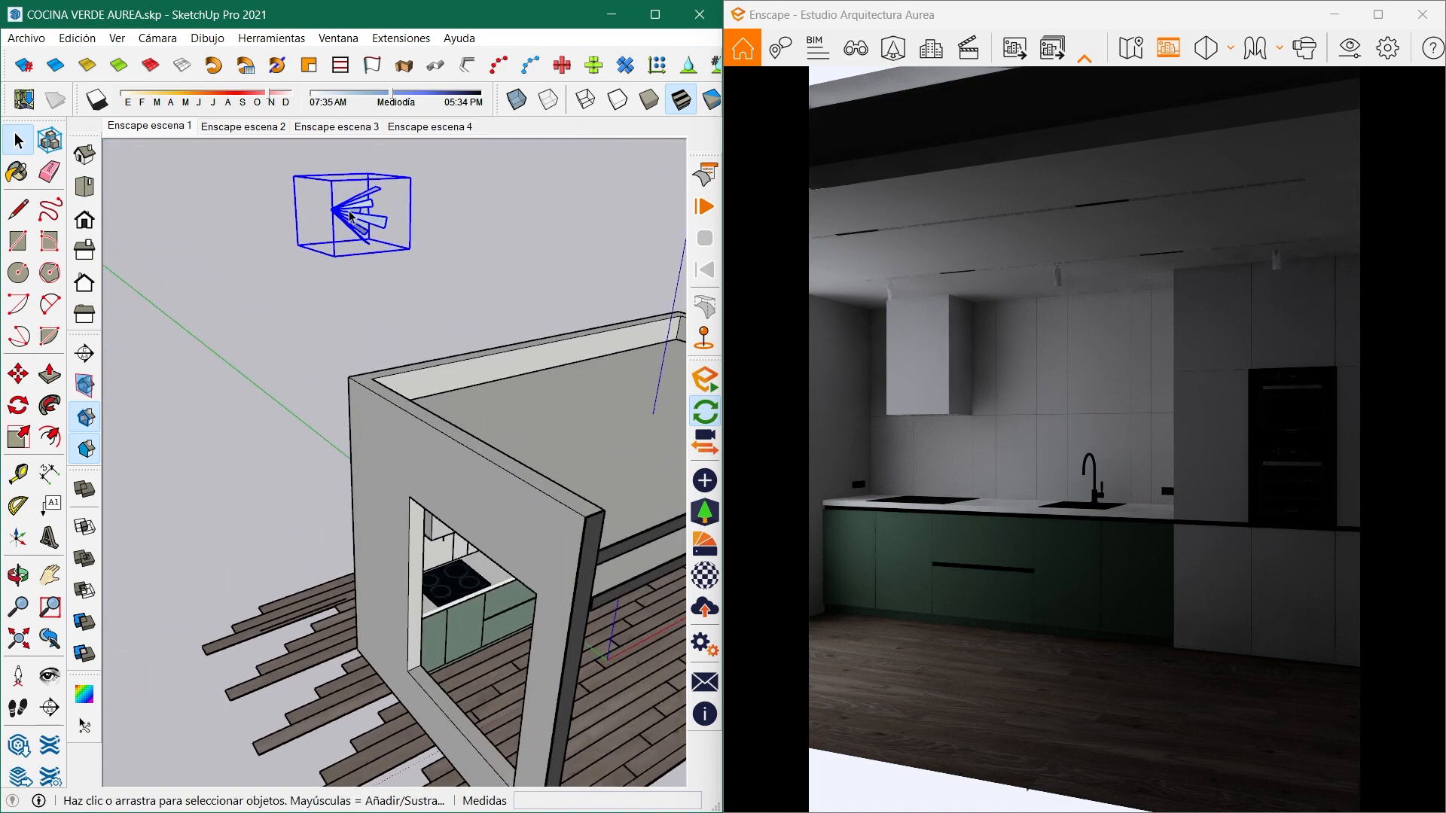
key("m")
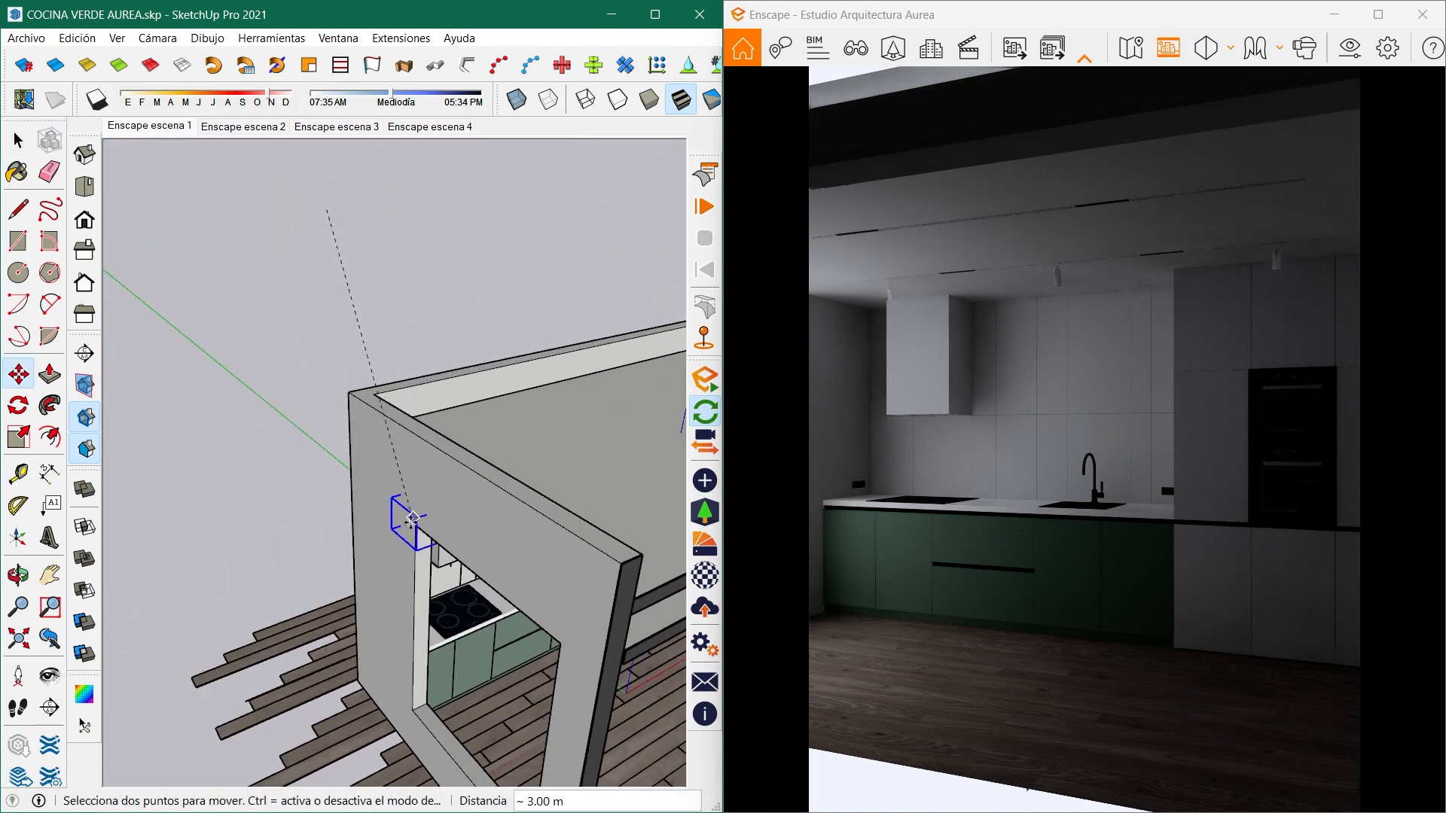
mouse_move(406, 519)
middle_mouse_down()
mouse_move(310, 474)
mouse_move(283, 421)
mouse_move(323, 452)
mouse_move(540, 476)
mouse_move(549, 548)
middle_mouse_up()
scroll(422, 422, "up", 1)
mouse_move(423, 423)
middle_mouse_down()
mouse_move(475, 429)
mouse_move(462, 435)
mouse_move(487, 422)
mouse_move(440, 537)
mouse_move(513, 546)
mouse_move(539, 533)
middle_mouse_up()
scroll(562, 485, "down", 2)
mouse_move(562, 484)
middle_mouse_down()
mouse_move(459, 435)
mouse_move(493, 371)
middle_mouse_up()
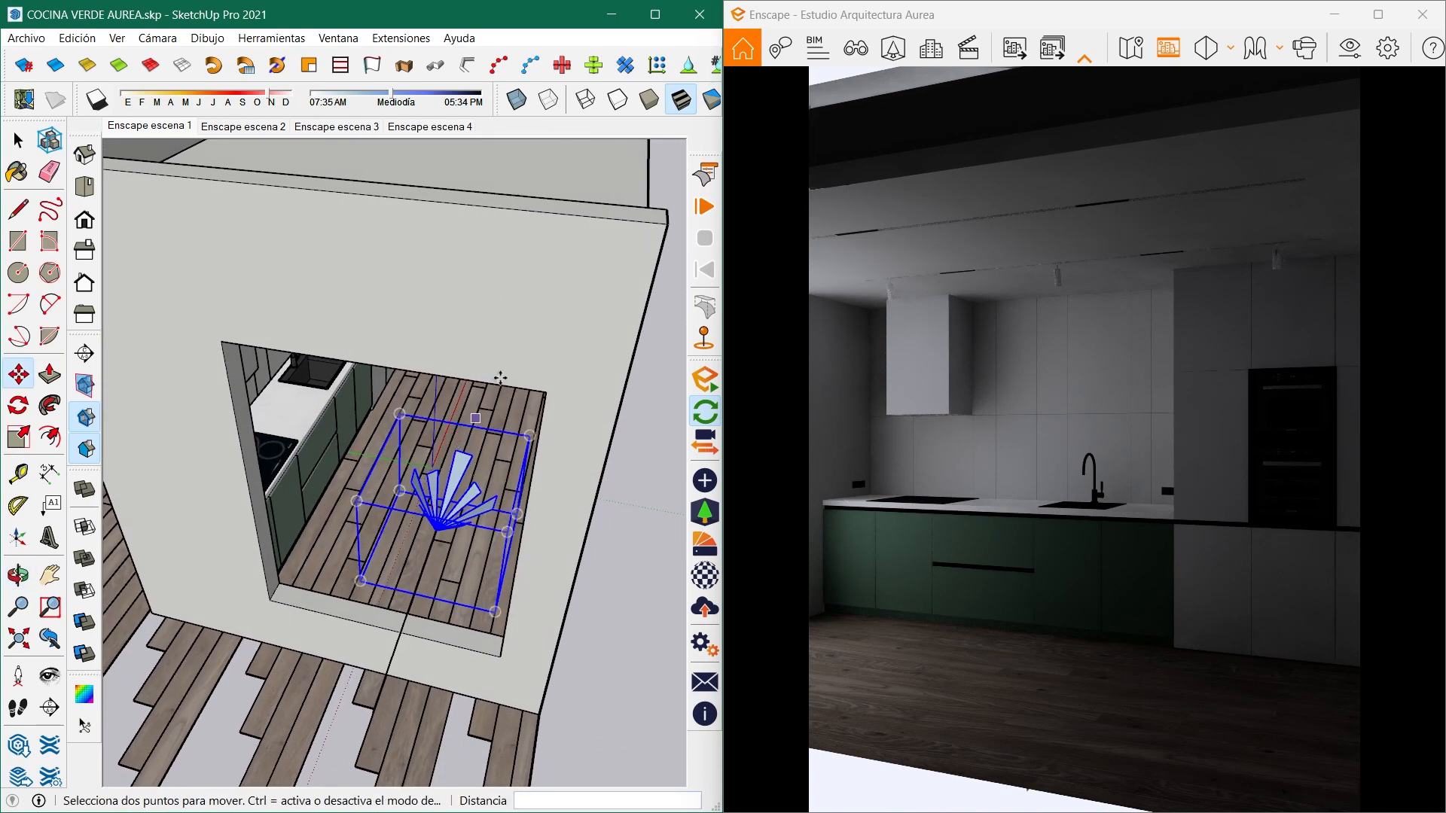
- Copy the spotlight along the side wall at 0.25 m spacing to make a row of six lights
left_click(516, 336)
key("ctrl")
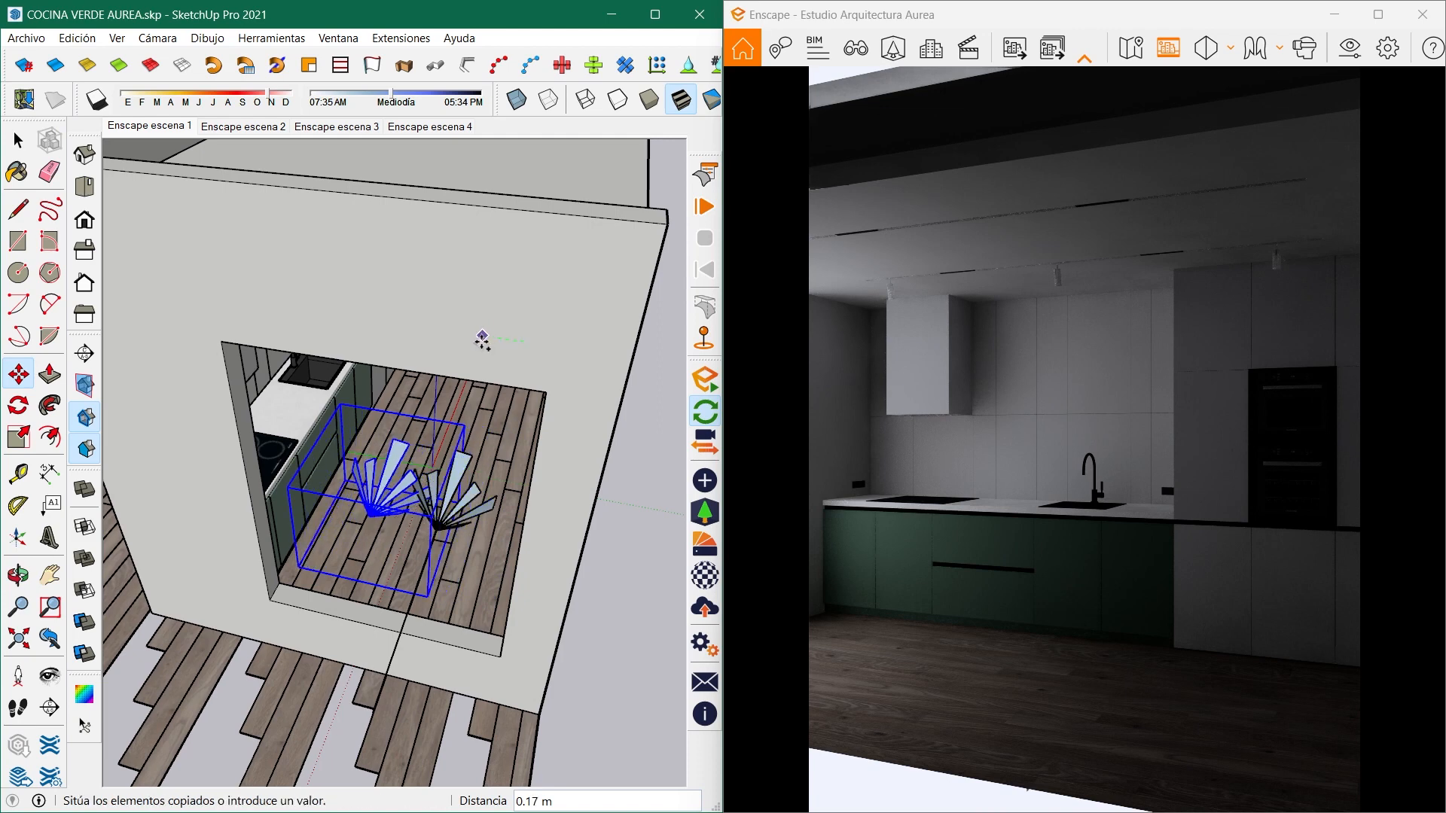
type(".25")
key("Return")
type("x")
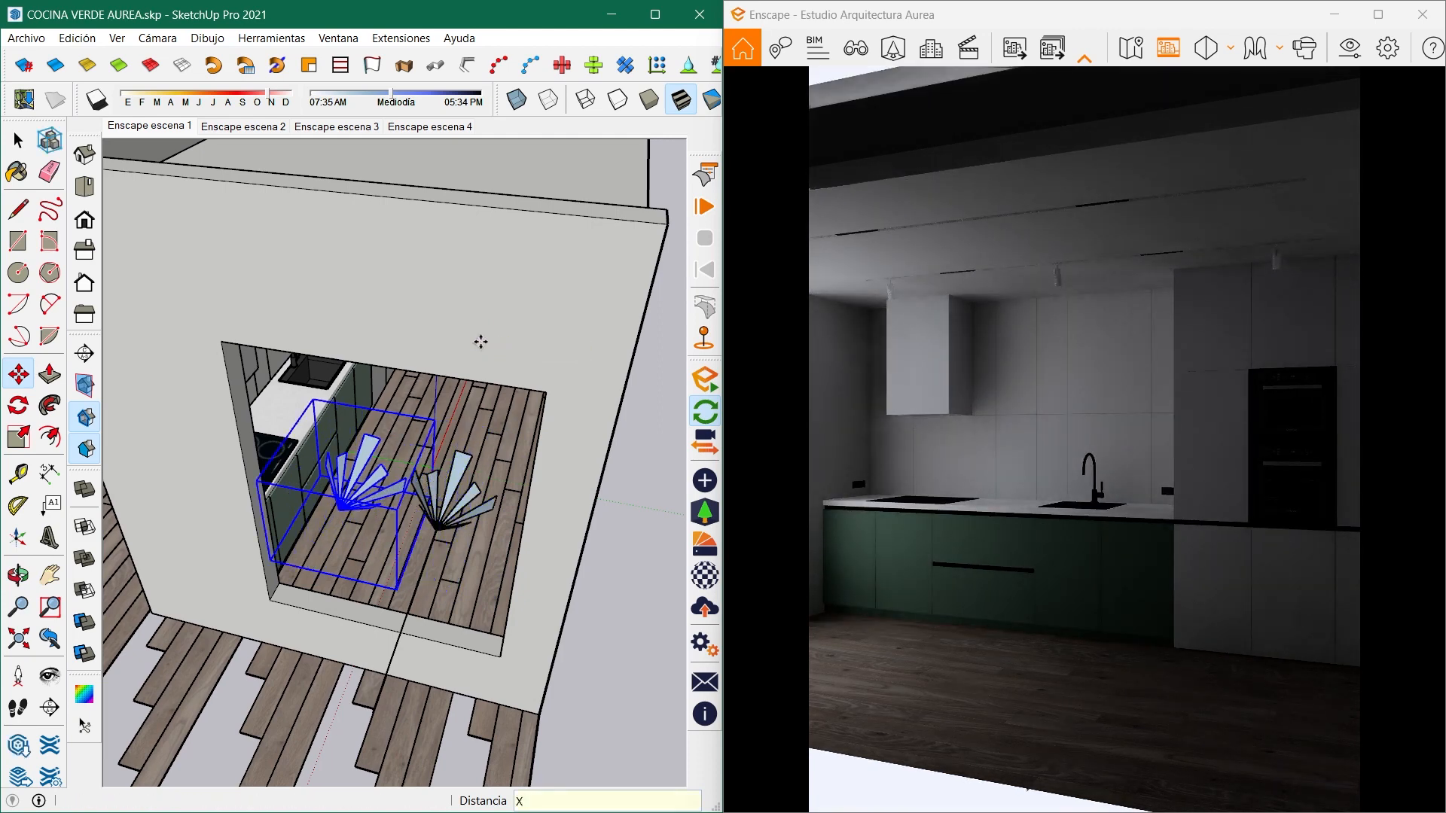
key("Return")
- Copy the whole row of lights downward seven times at 0.25 m spacing to cover the window opening
scroll(502, 363, "down", 3)
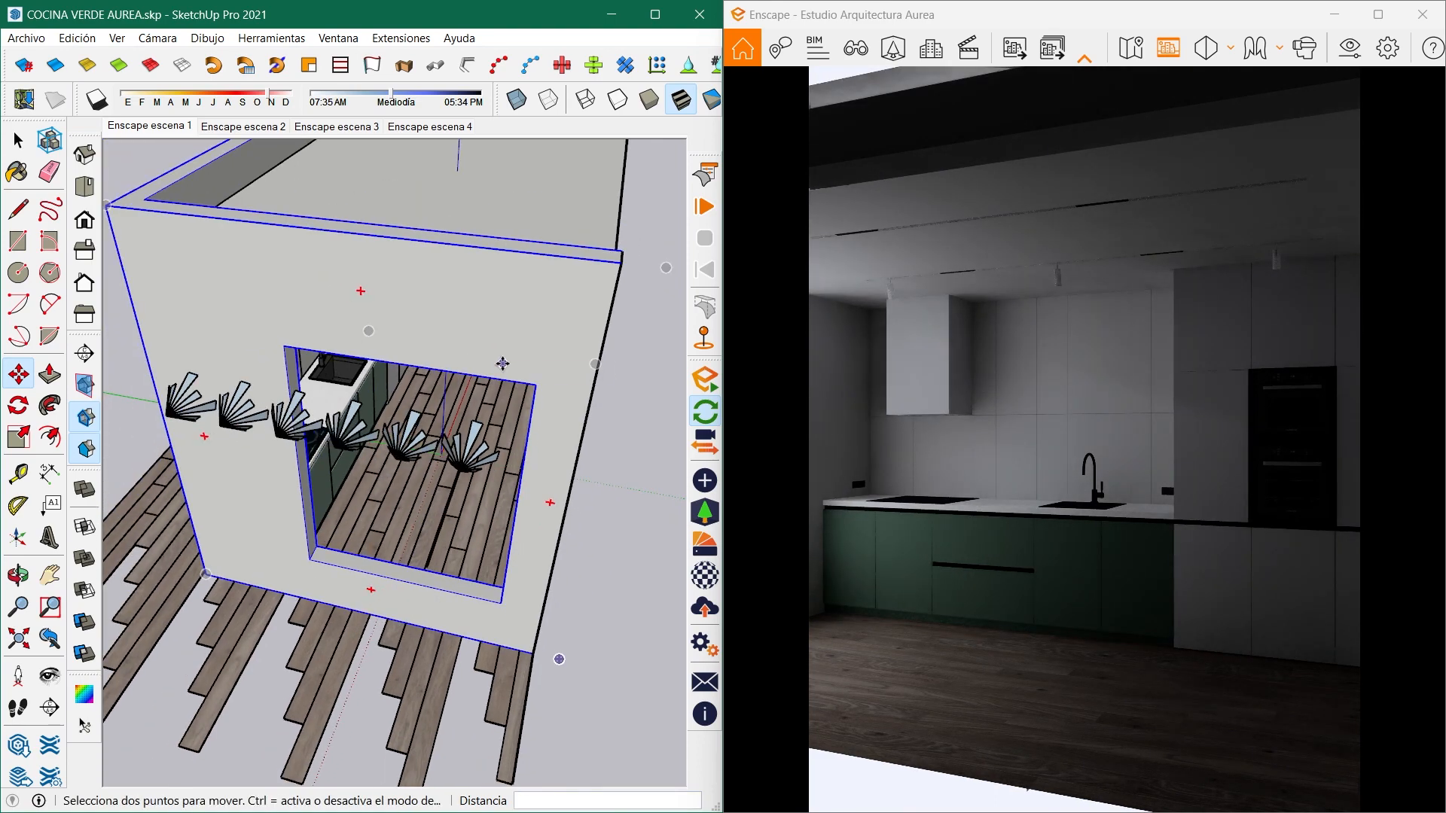
mouse_move(501, 364)
middle_mouse_down()
mouse_move(512, 353)
mouse_move(549, 365)
mouse_move(598, 543)
middle_mouse_up()
key("space")
left_click_drag(196, 515, 607, 619)
middle_click_drag(607, 619, 244, 178)
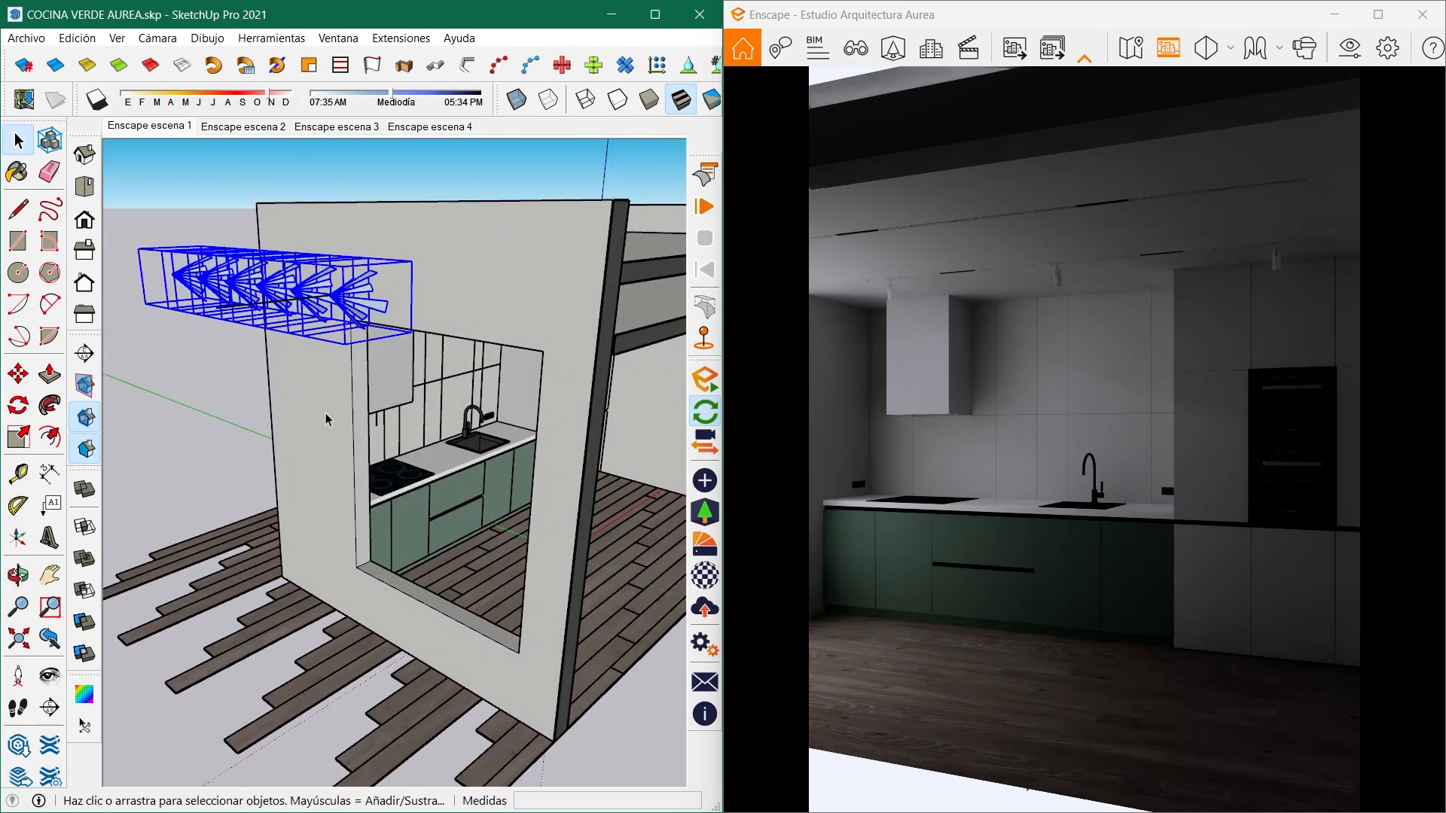
middle_click_drag(390, 415, 393, 399)
key("m")
key("ctrl")
left_click(556, 210)
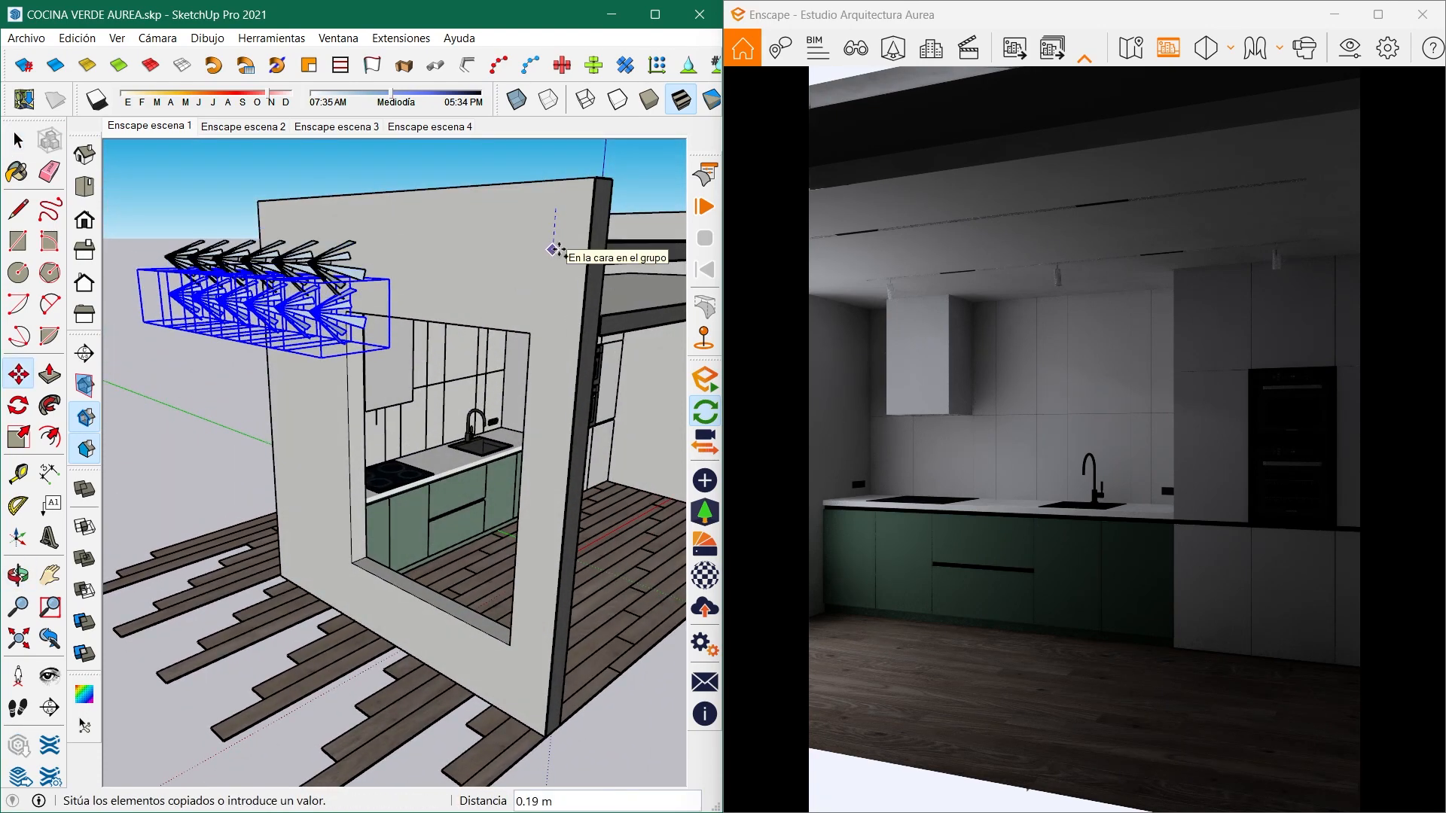
type(".25")
key("Return")
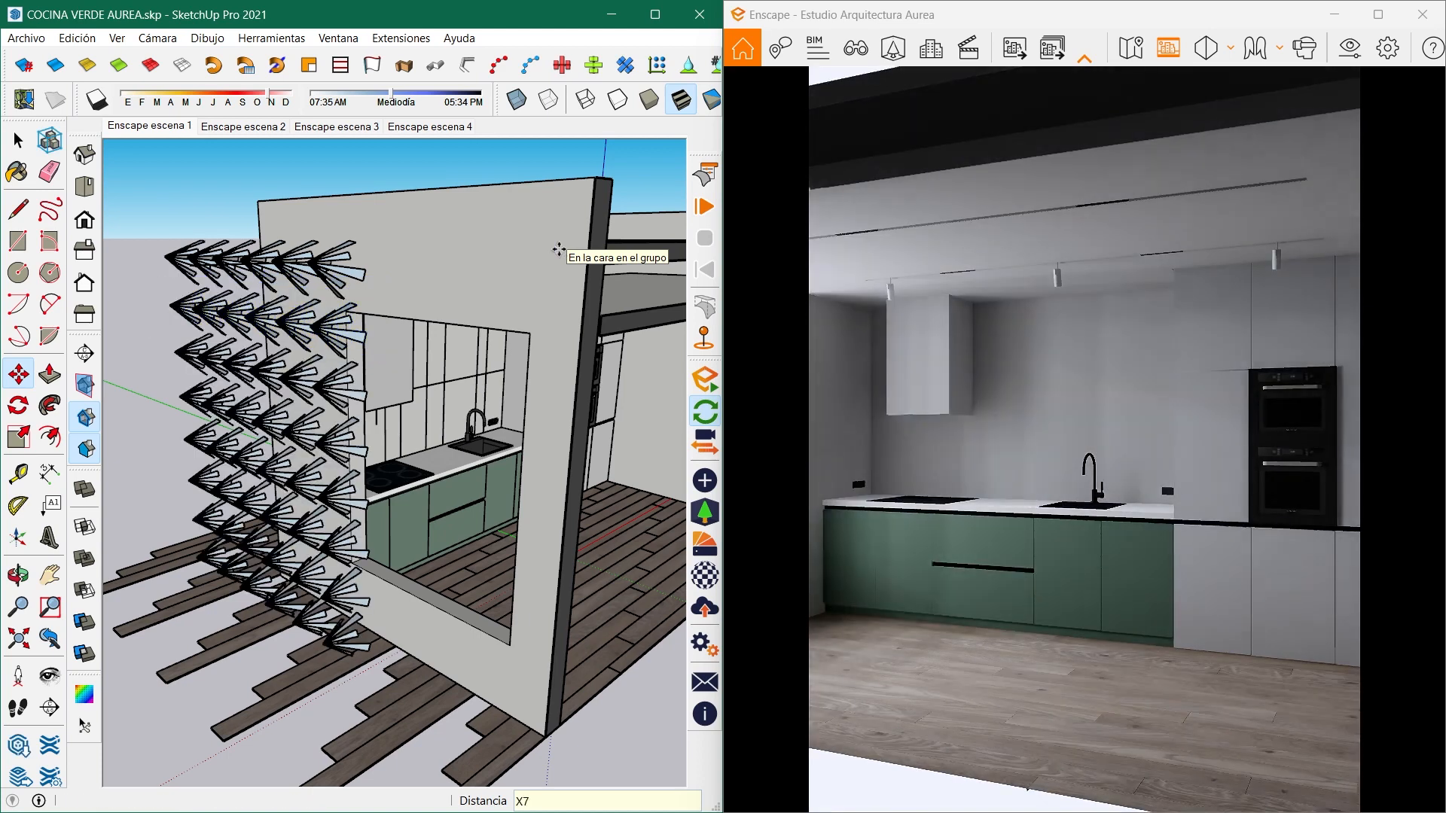
- Create a material named LUZ EXTERIOR with an HLS colour of hue 224 and saturation 91
key("space")
middle_click_drag(148, 382, 380, 283)
scroll(380, 282, "up", 1)
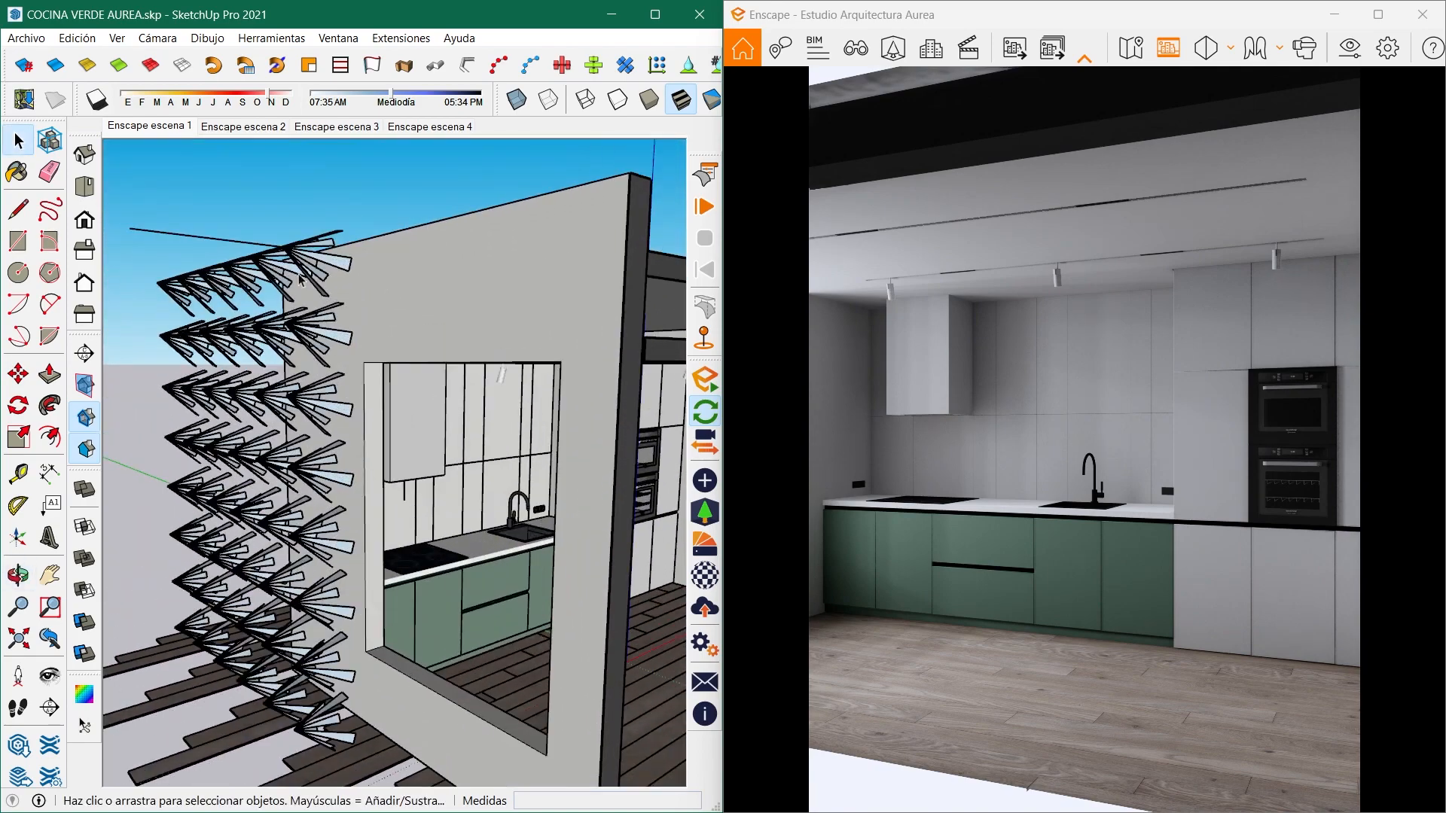
middle_click_drag(301, 305, 260, 228)
key("b")
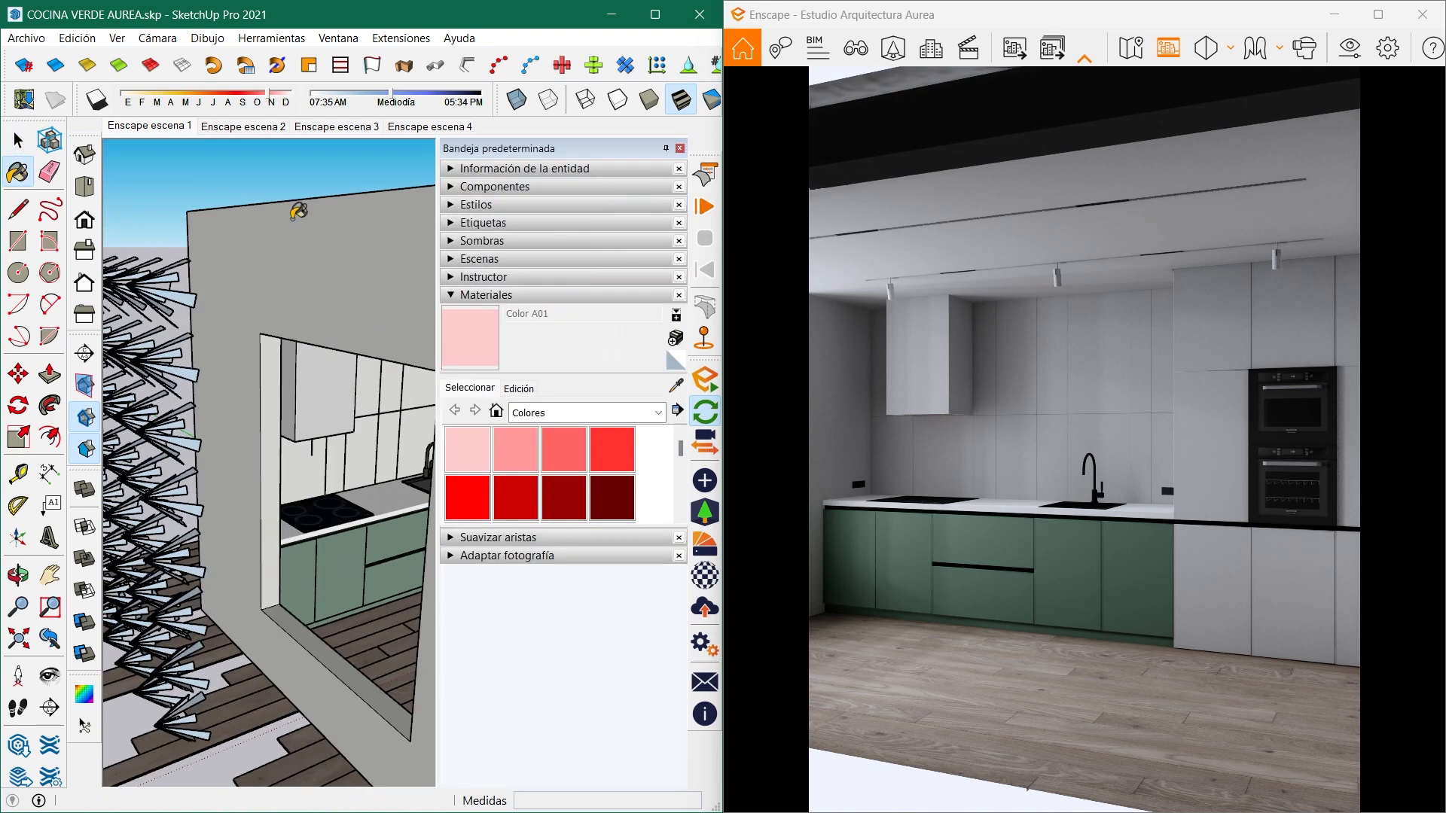
left_click(672, 341)
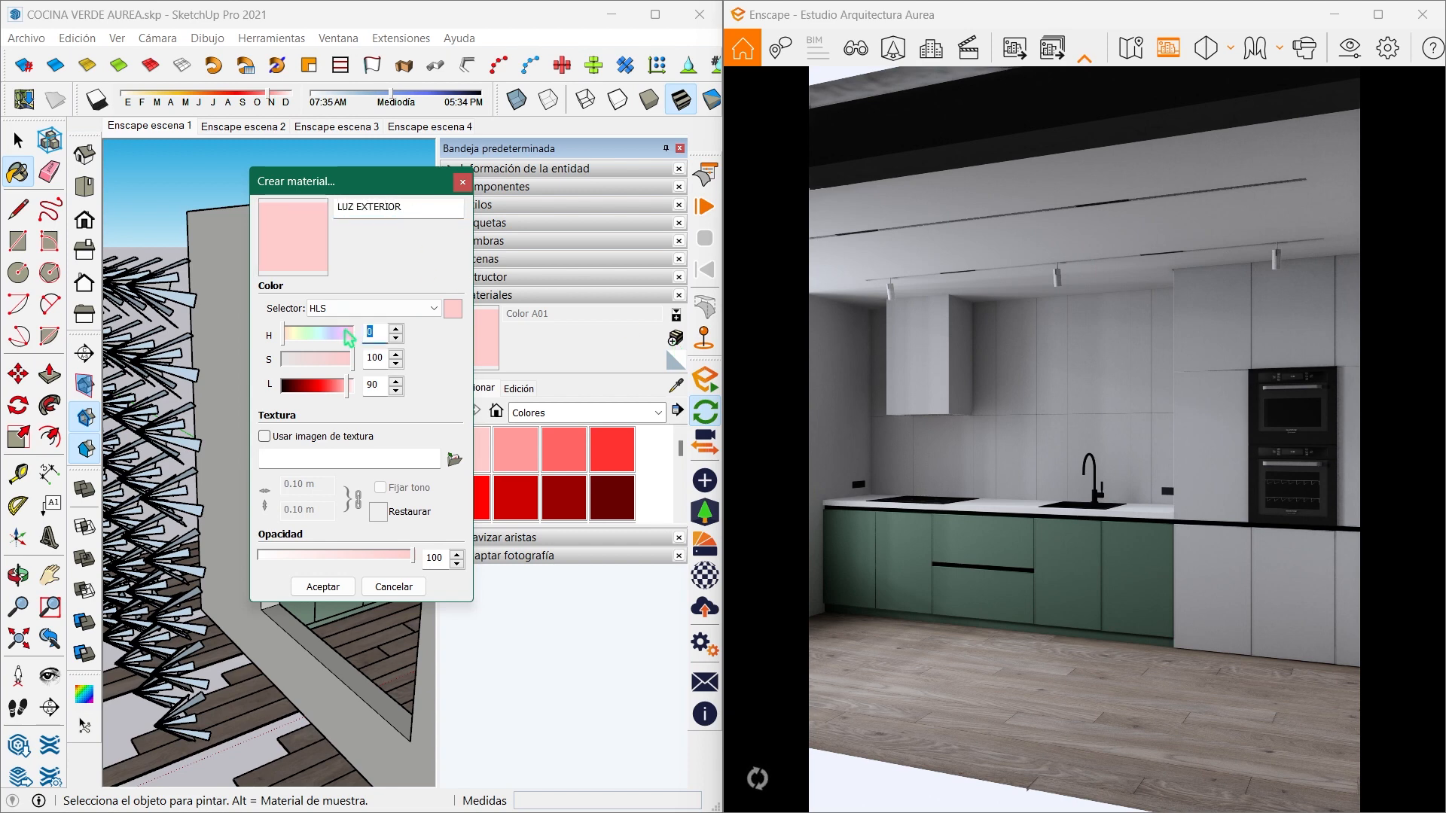
type("224")
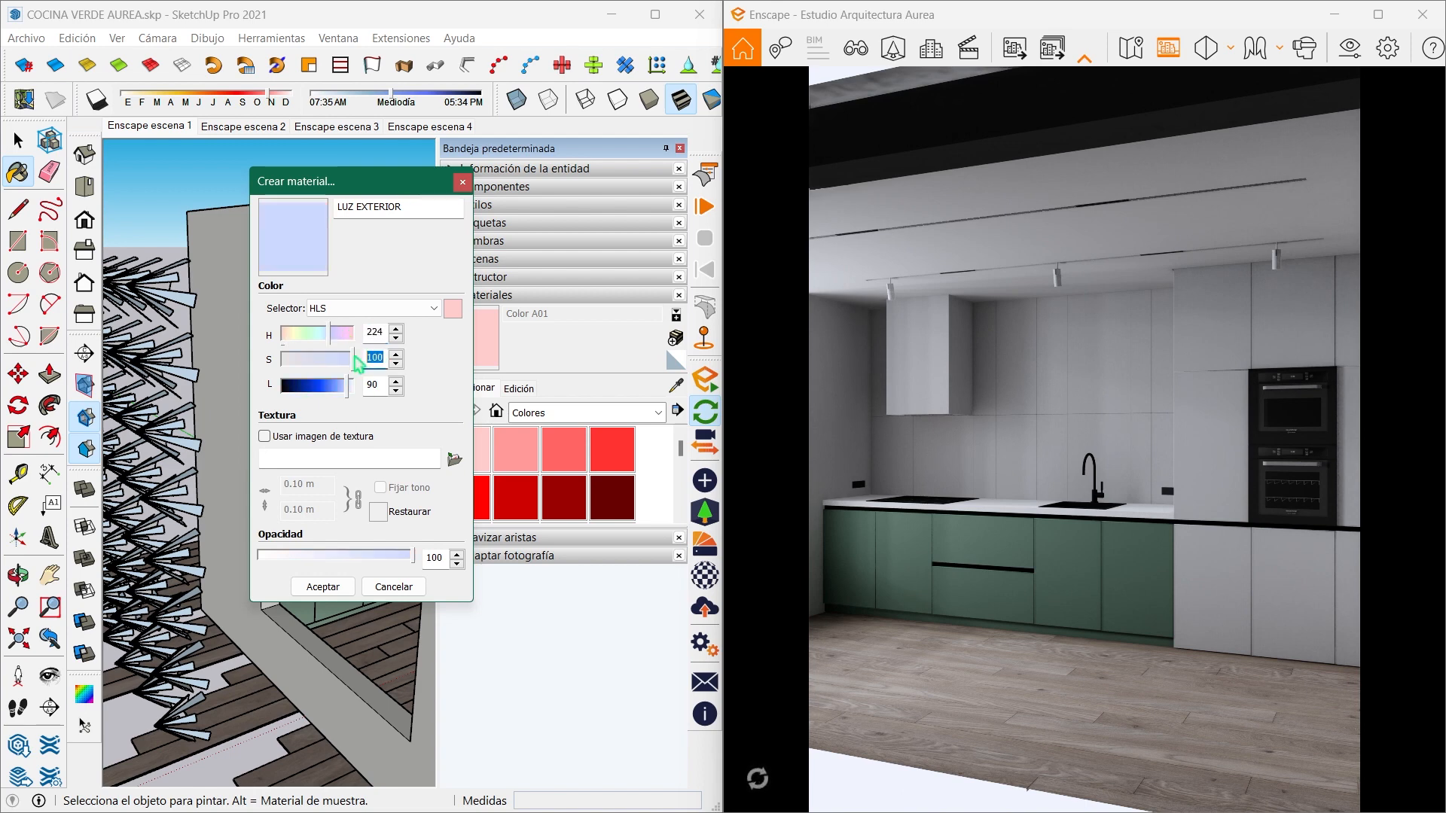
type("91")
left_click(322, 587)
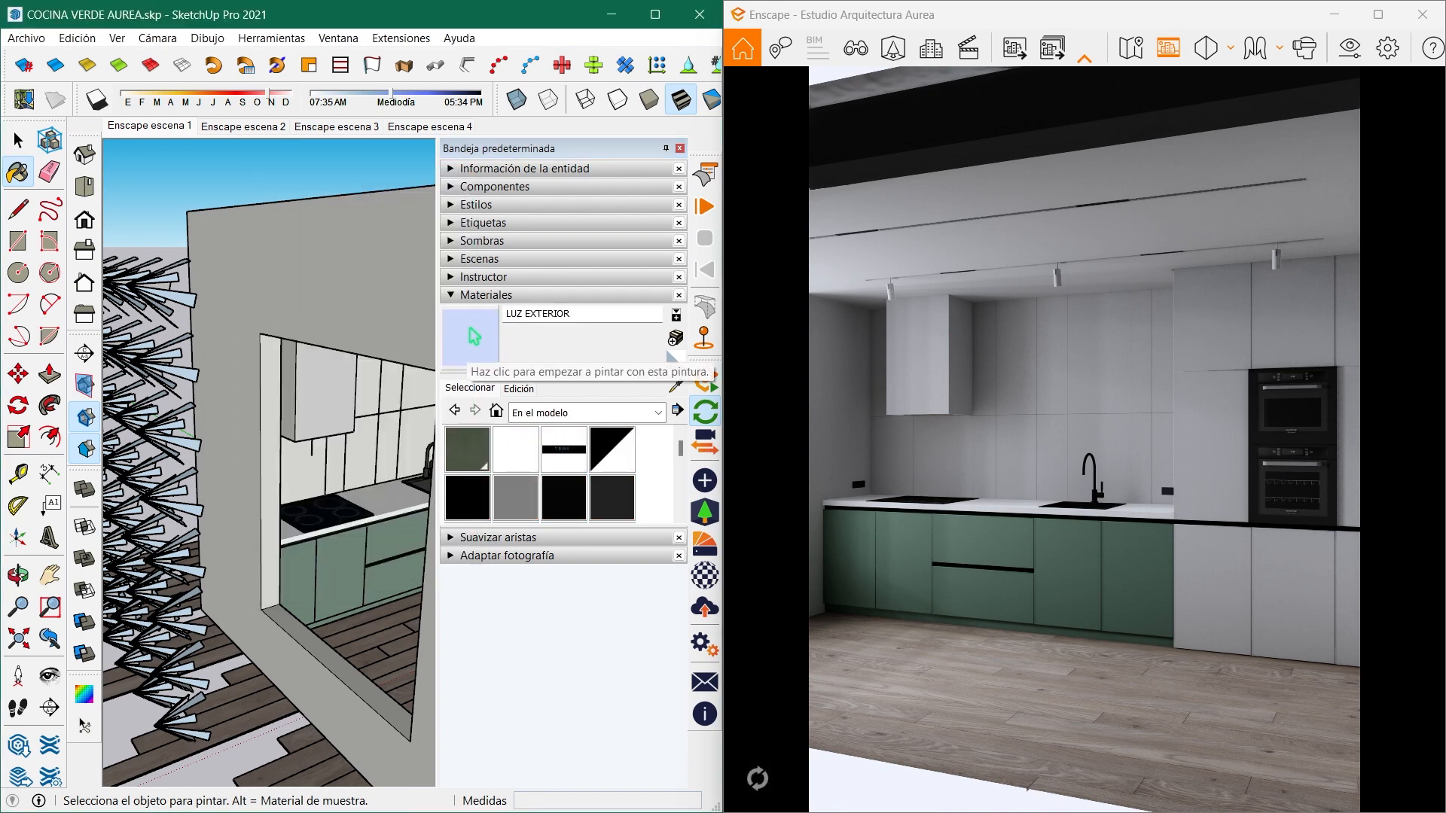
- Select the entire array of exterior lights and paint it with the LUZ EXTERIOR material
mouse_move(264, 354)
middle_mouse_down()
mouse_move(135, 360)
mouse_move(207, 371)
middle_mouse_up()
scroll(344, 308, "down", 2)
middle_click_drag(344, 308, 263, 354)
scroll(207, 322, "up", 1)
key("space")
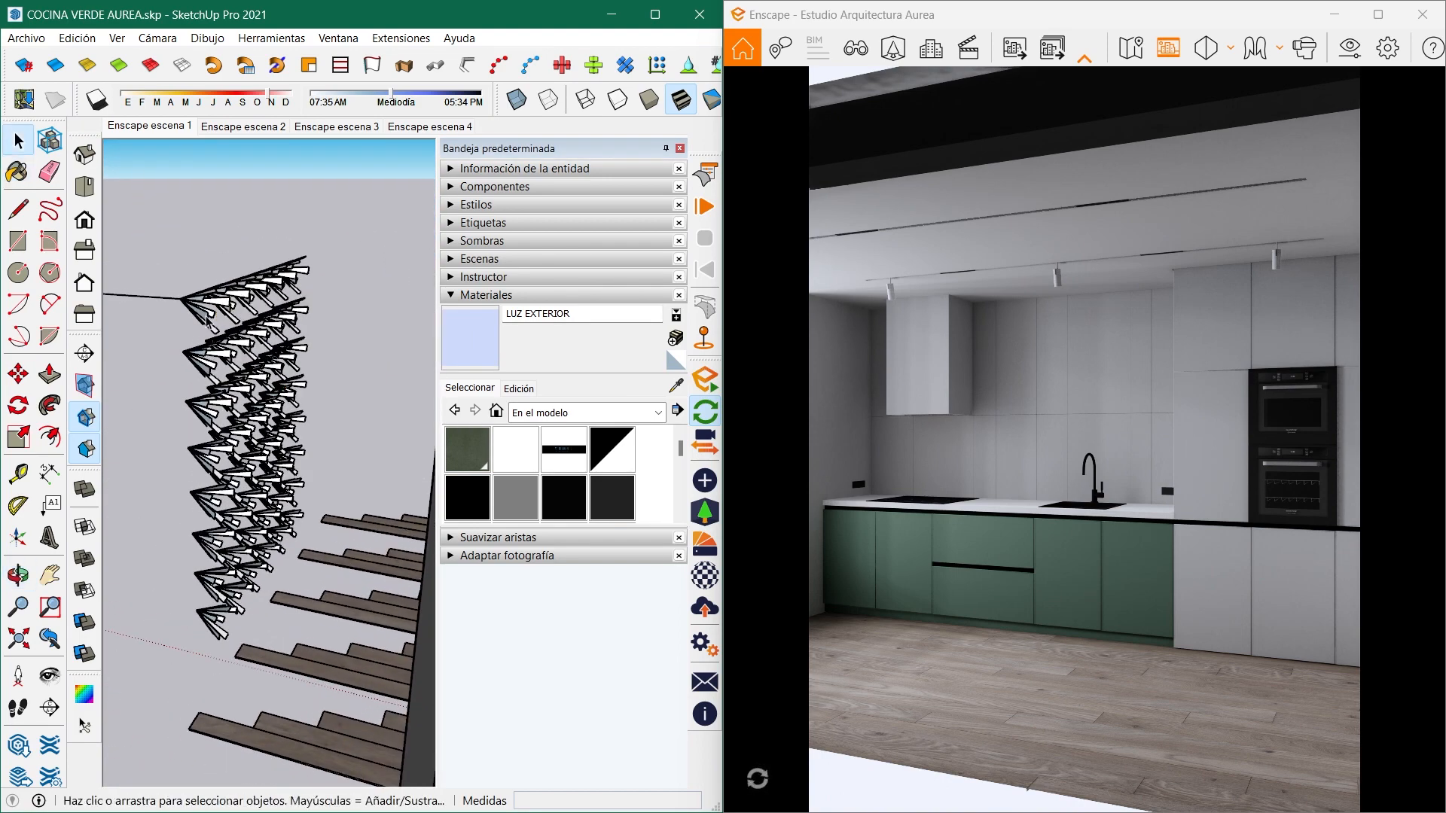
scroll(306, 313, "down", 2)
left_click_drag(340, 561, 342, 563)
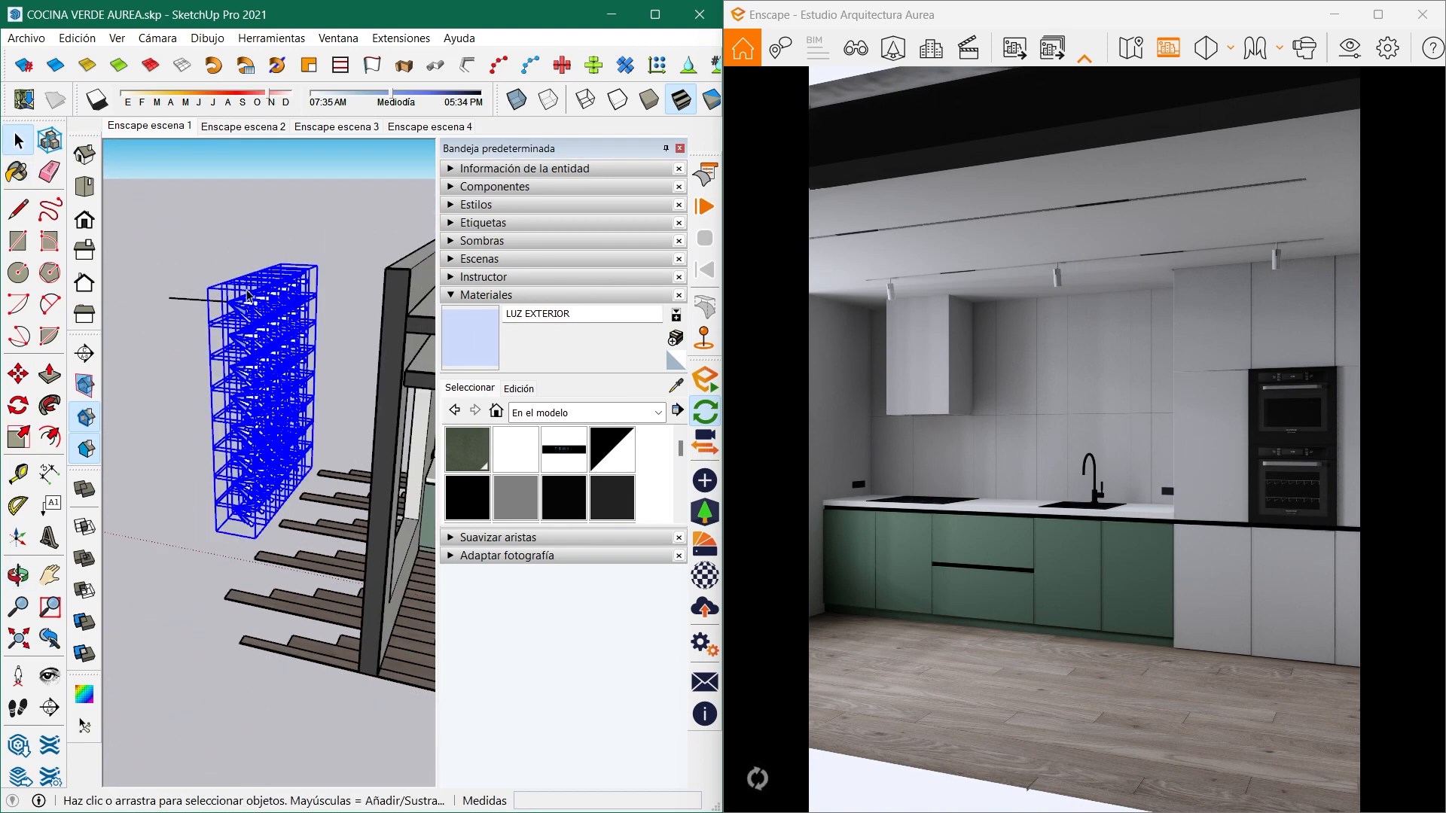
scroll(230, 320, "up", 5)
scroll(239, 322, "up", 1)
key("b")
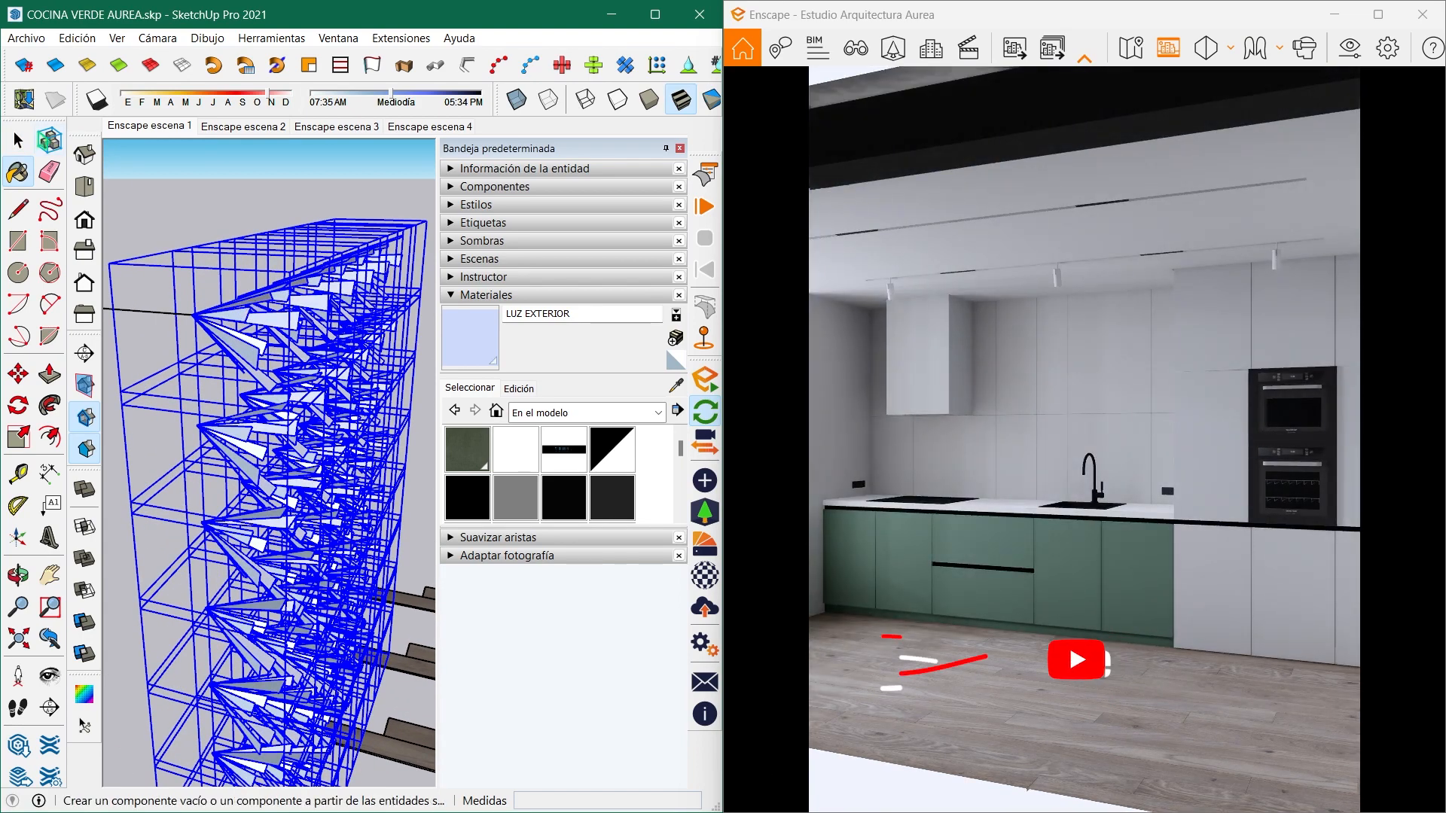
- Group all the selected exterior lights and close the default tray
left_click(18, 141)
right_click(389, 314)
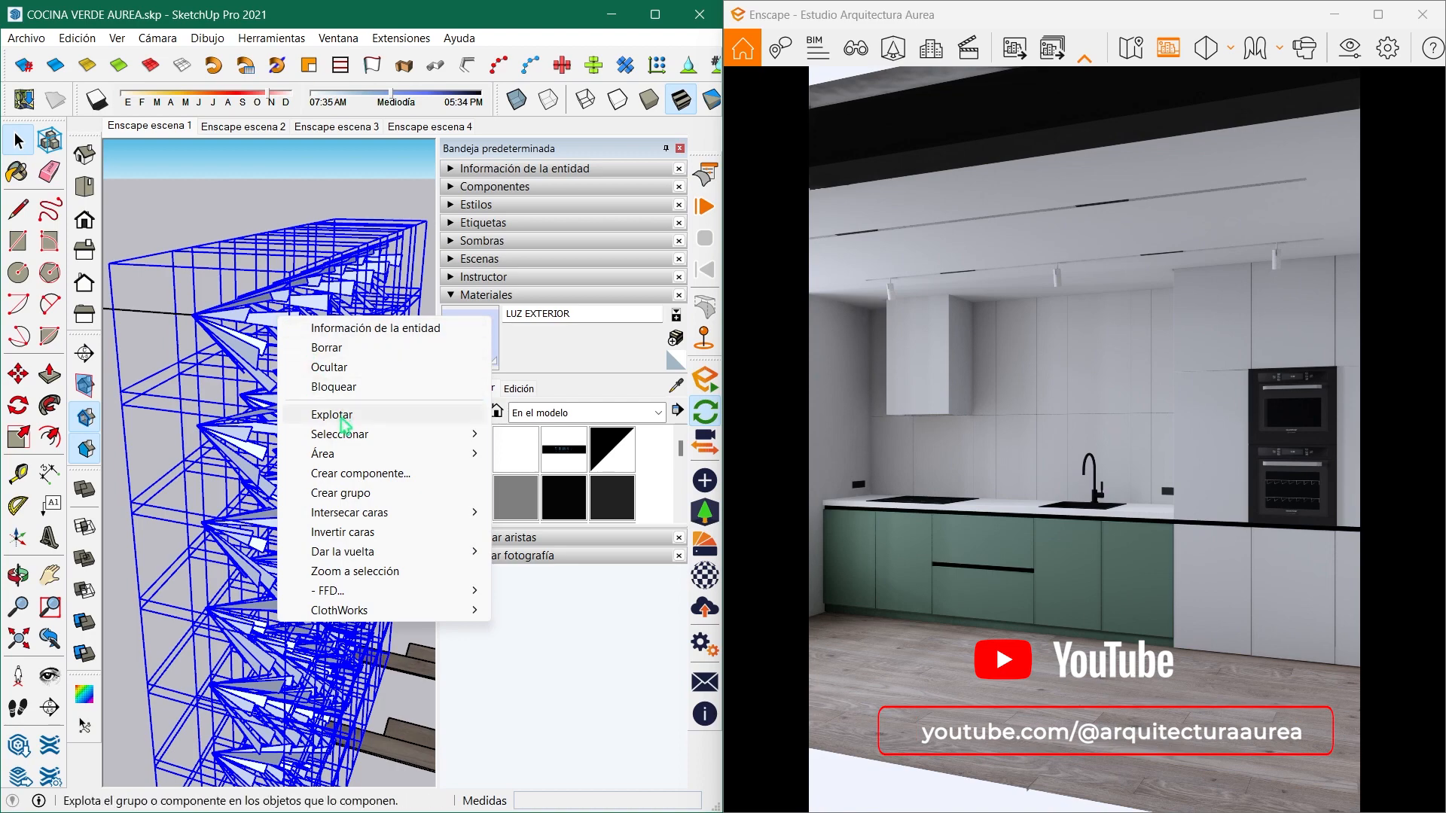
left_click(429, 490)
left_click(323, 185)
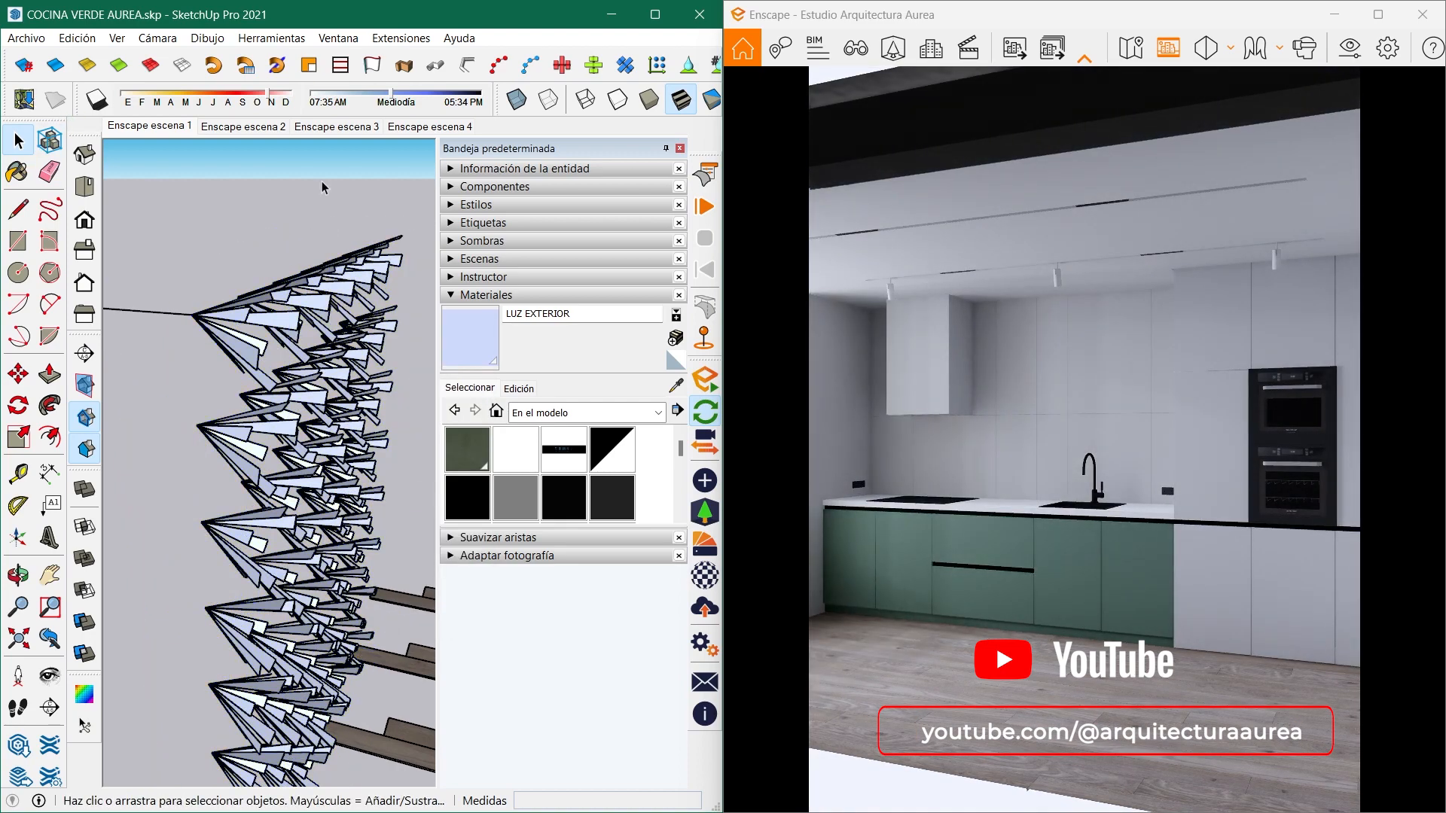
left_click(680, 149)
scroll(233, 391, "down", 7)
mouse_move(232, 392)
middle_mouse_down()
mouse_move(562, 310)
mouse_move(564, 391)
mouse_move(503, 362)
middle_mouse_up()
left_click(1144, 517)
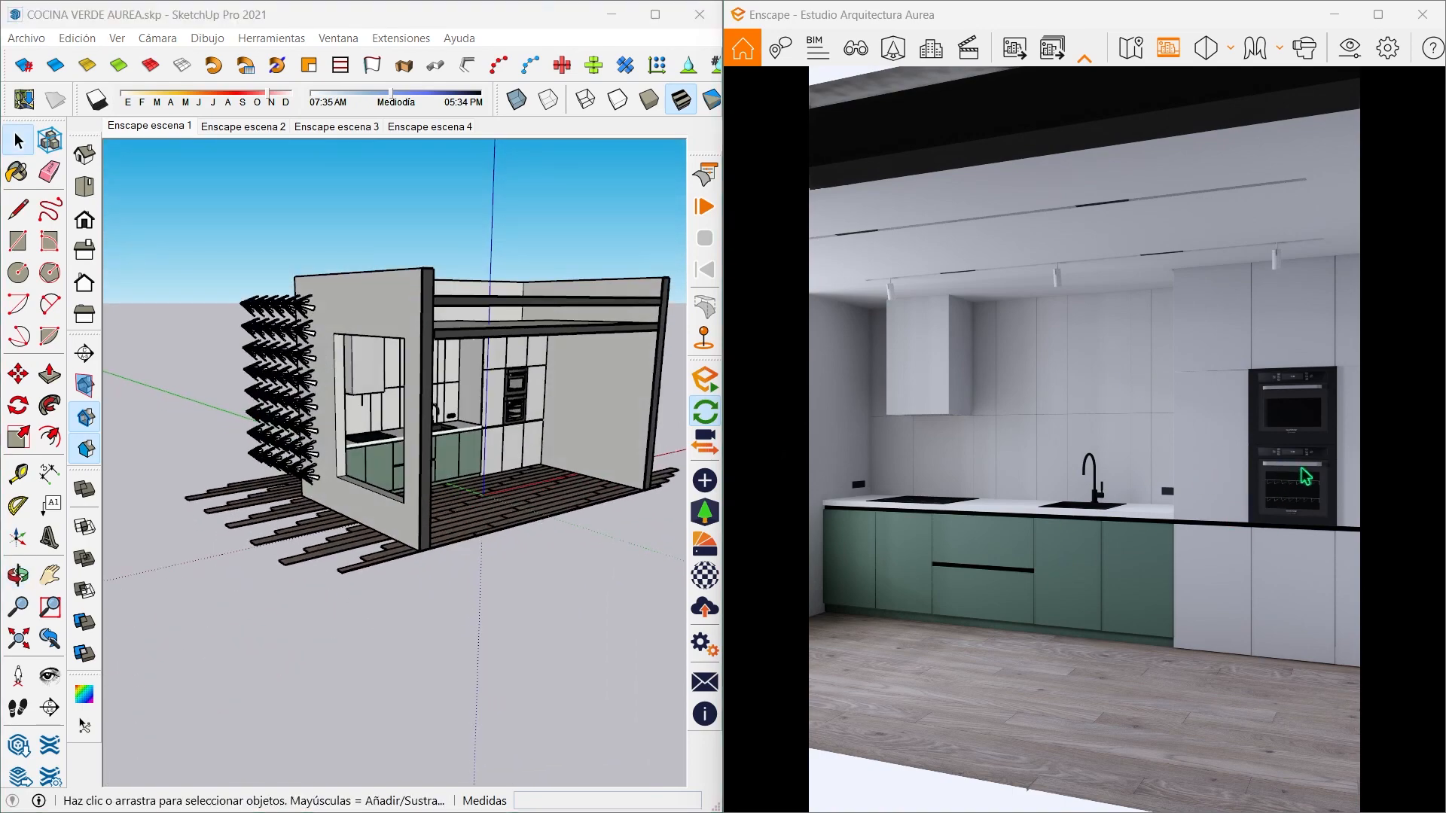
- Place a rectangular Enscape light at the centre of the range hood's underside, aimed straight down
mouse_move(578, 450)
middle_mouse_down()
mouse_move(319, 396)
mouse_move(392, 410)
mouse_move(362, 393)
mouse_move(355, 352)
middle_mouse_up()
scroll(350, 404, "up", 6)
scroll(394, 410, "up", 6)
scroll(395, 442, "up", 4)
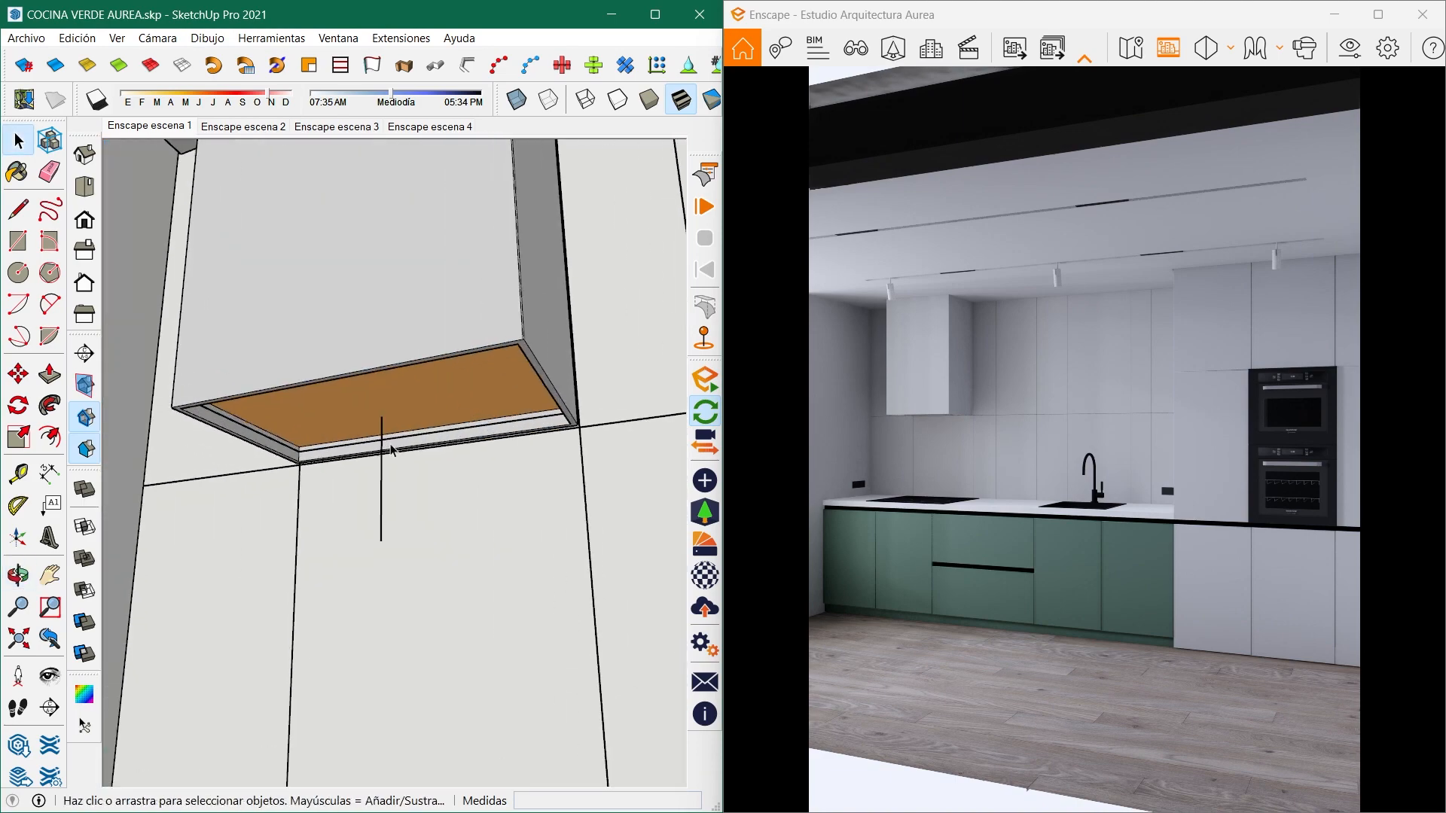
mouse_move(388, 444)
middle_mouse_down()
mouse_move(306, 445)
mouse_move(320, 482)
middle_mouse_up()
scroll(405, 395, "up", 2)
mouse_move(406, 400)
middle_mouse_down()
mouse_move(380, 452)
mouse_move(394, 407)
middle_mouse_up()
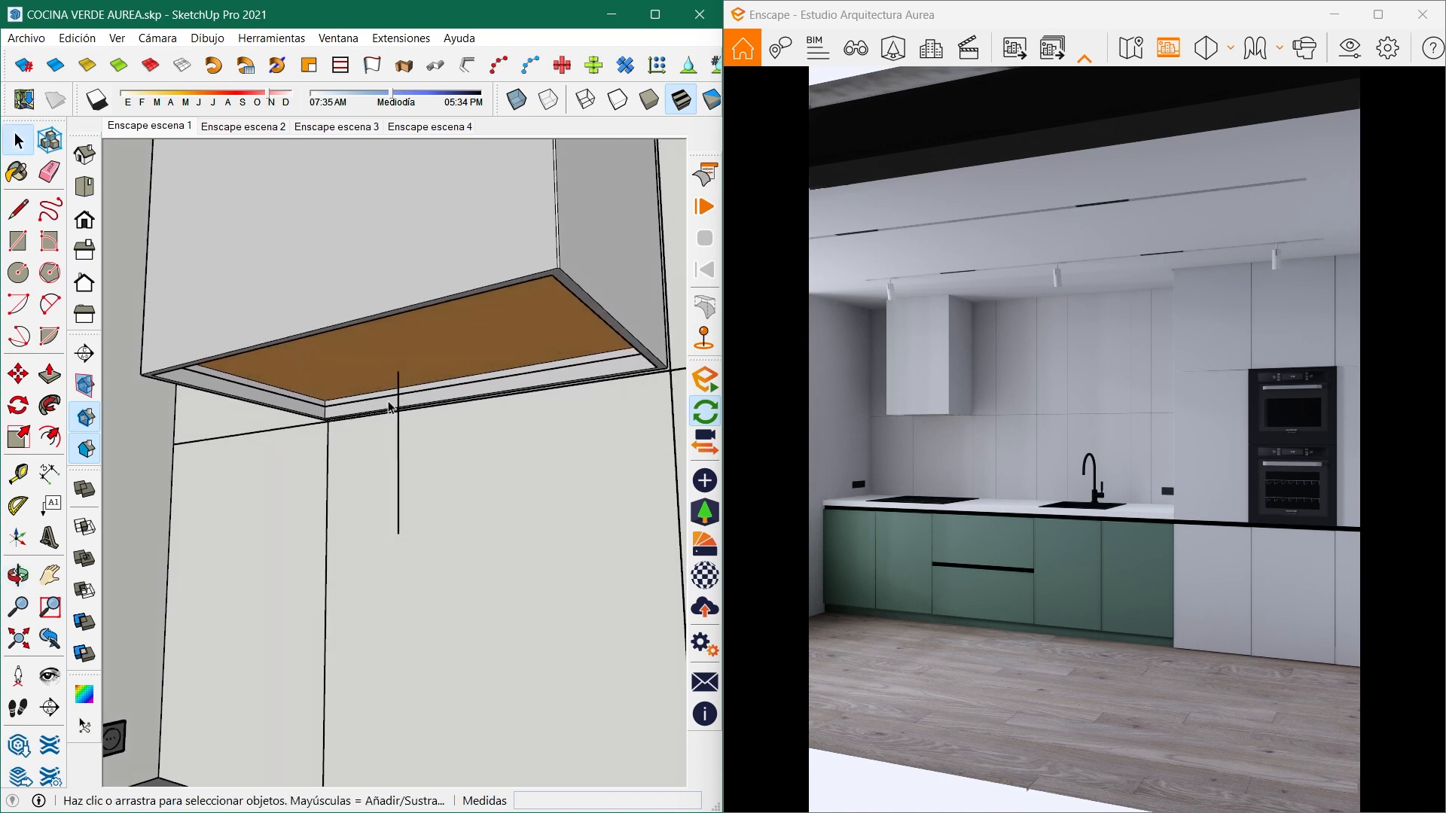
scroll(394, 404, "up", 2)
left_click(710, 484)
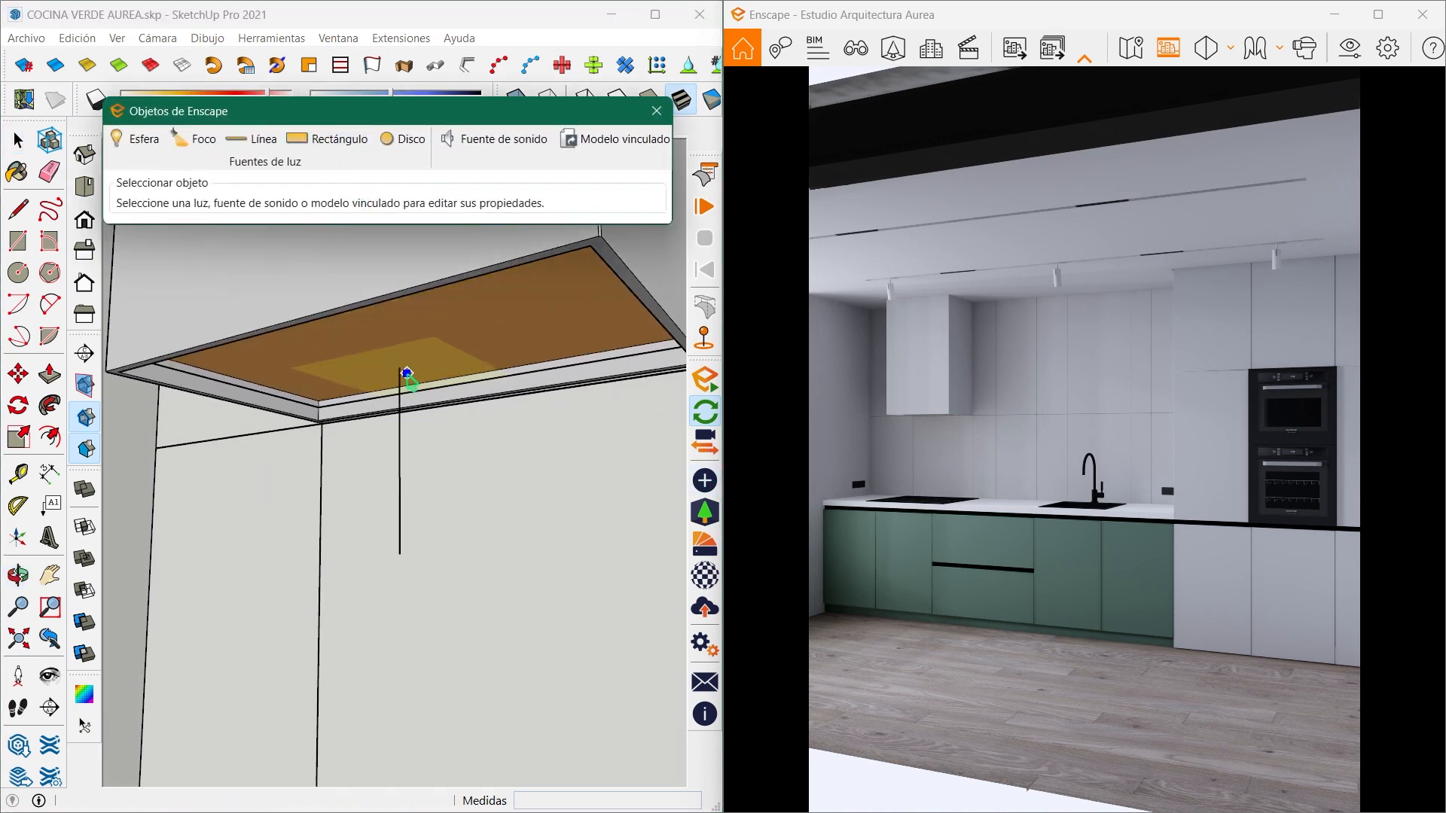
left_click(400, 367)
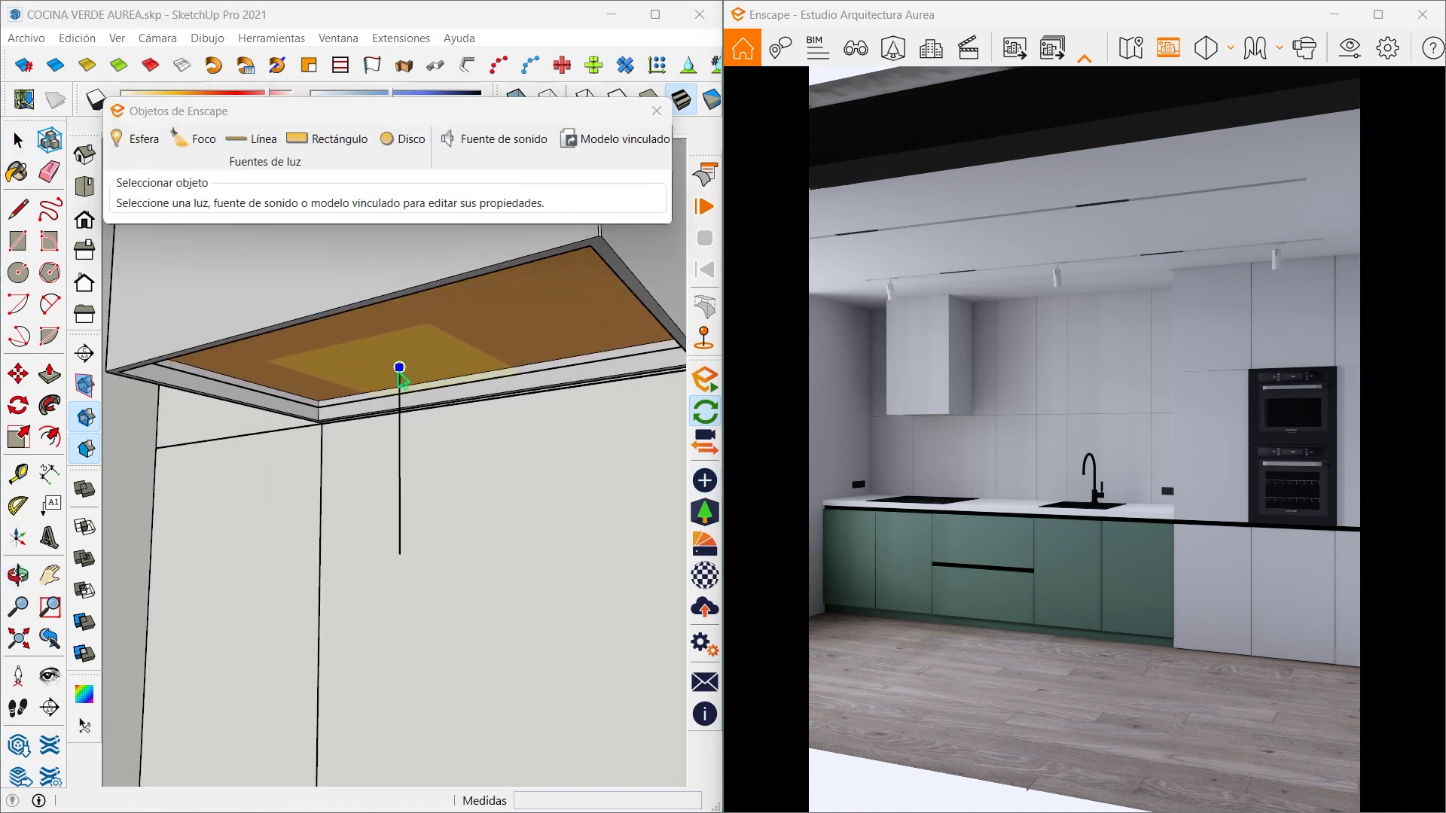
left_click(399, 555)
- Resize the hood's rectangular light to 0.52 m wide and 0.32 m long to fit the underside opening
mouse_move(387, 460)
middle_mouse_down()
mouse_move(517, 436)
mouse_move(383, 453)
mouse_move(418, 446)
mouse_move(446, 463)
mouse_move(442, 413)
middle_mouse_up()
mouse_move(238, 234)
left_mouse_down()
mouse_move(275, 239)
mouse_move(253, 268)
left_mouse_up()
mouse_move(451, 482)
middle_mouse_down()
mouse_move(507, 471)
mouse_move(226, 407)
mouse_move(464, 443)
mouse_move(588, 507)
mouse_move(474, 494)
mouse_move(442, 449)
middle_mouse_up()
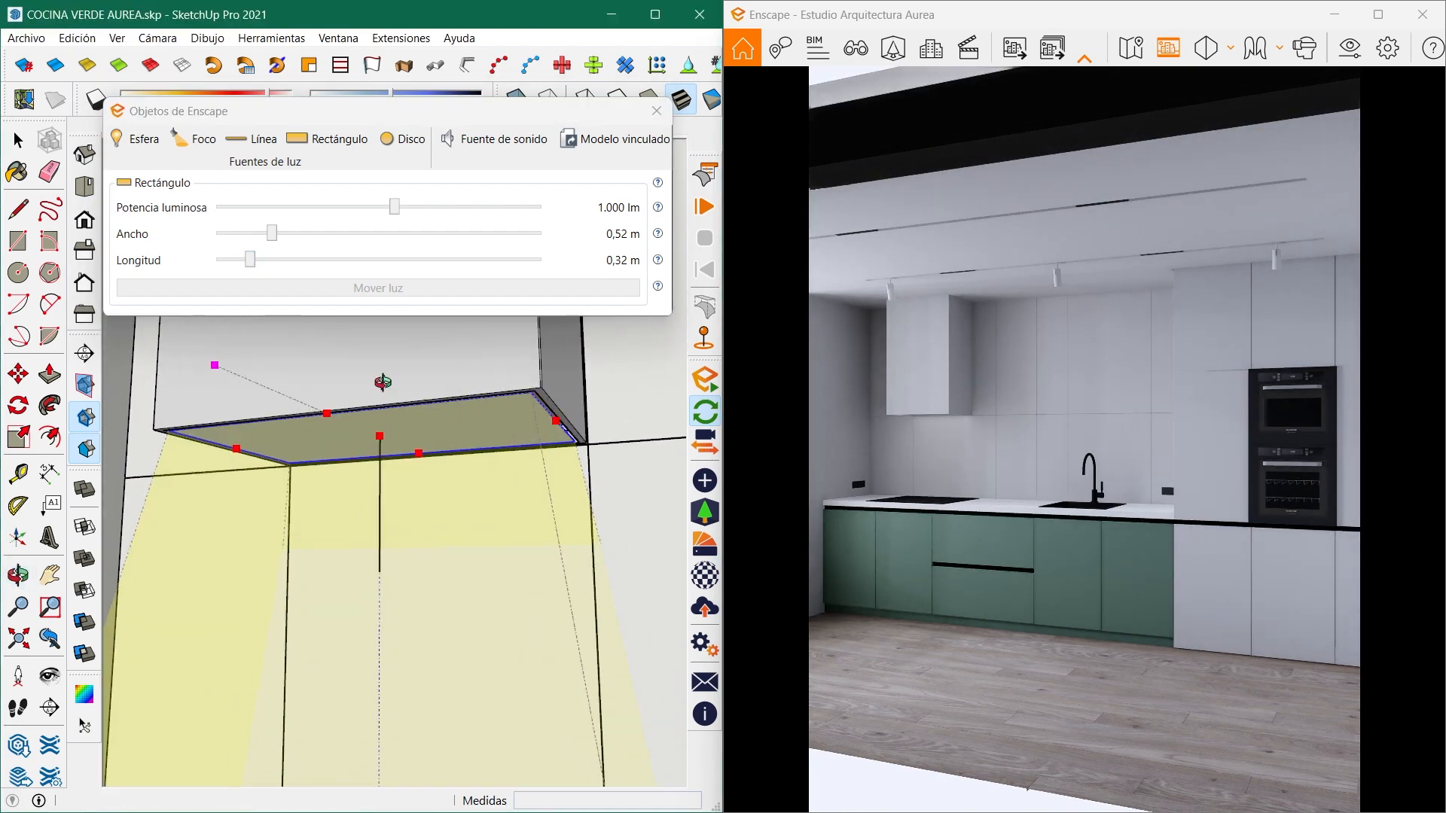
- Set the hood light's luminous power to 3000 lm and close the Enscape objects dialog
middle_click_drag(383, 383, 391, 410)
left_click_drag(394, 208, 424, 219)
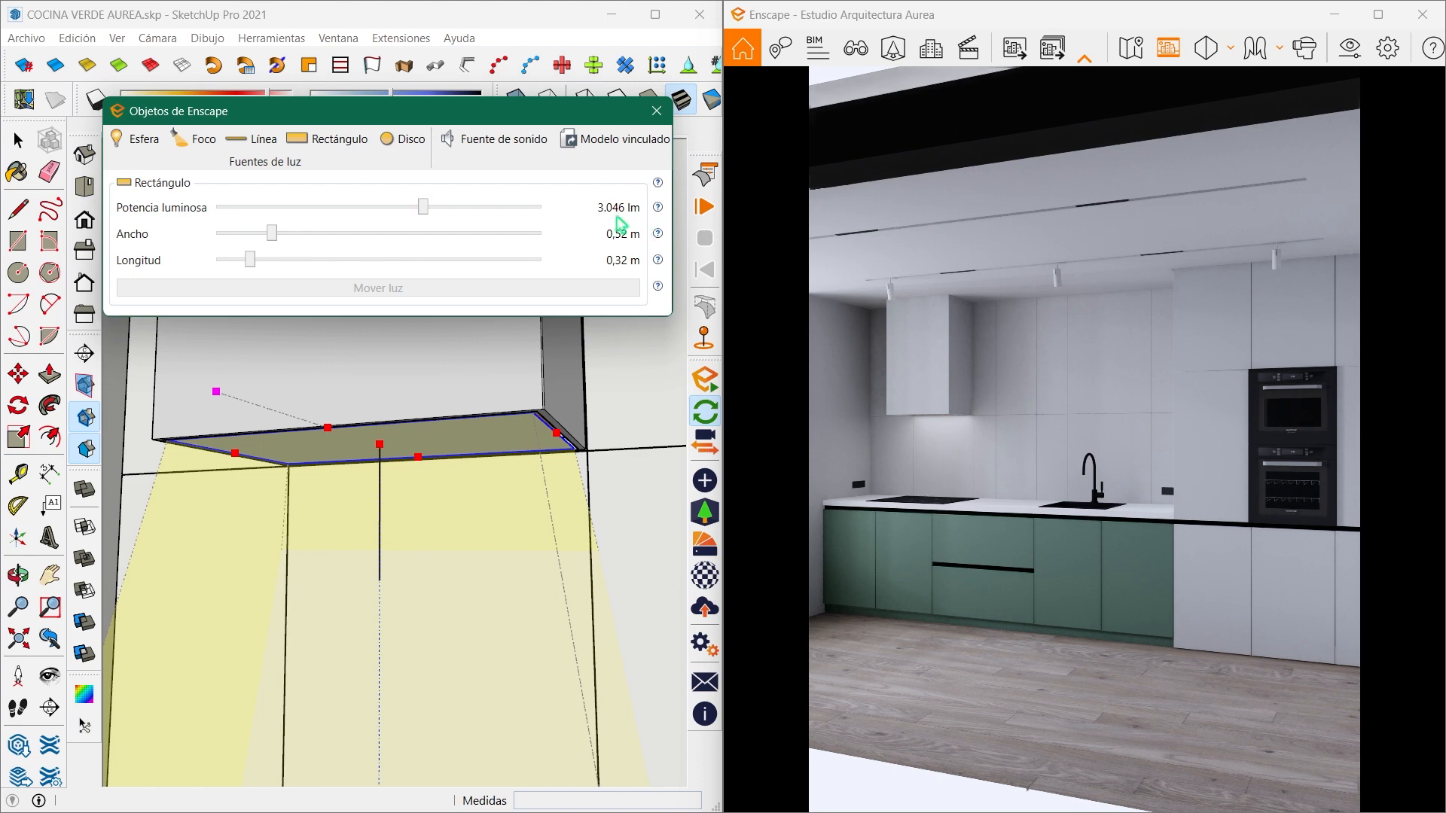
left_click(555, 209)
left_click(485, 242)
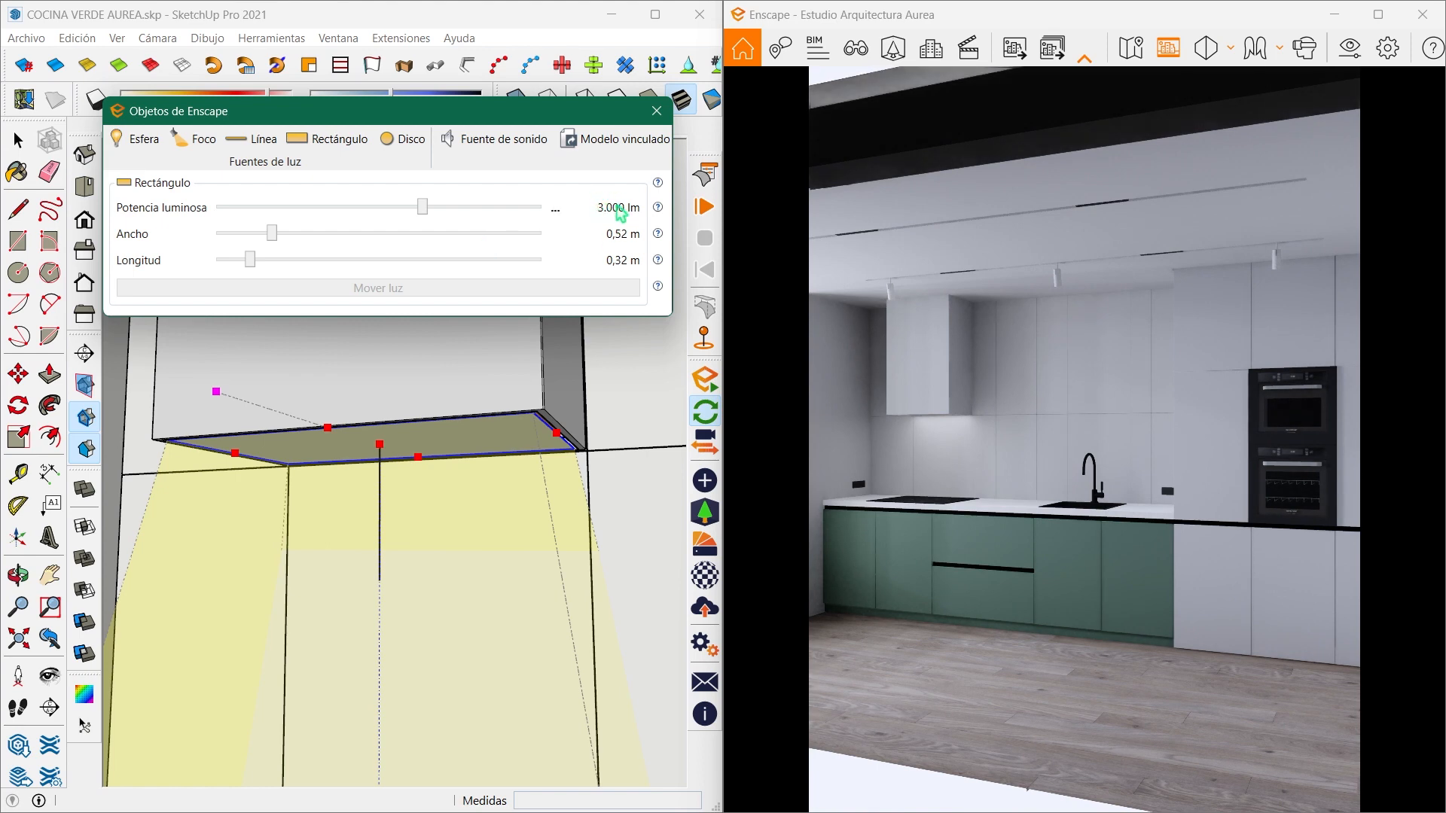
left_click(656, 112)
- Move the rectangular hood light 0.5 m straight down, clear of the hood
mouse_move(207, 271)
middle_mouse_down()
mouse_move(539, 475)
mouse_move(472, 439)
mouse_move(506, 411)
mouse_move(554, 421)
middle_mouse_up()
scroll(506, 376, "down", 5)
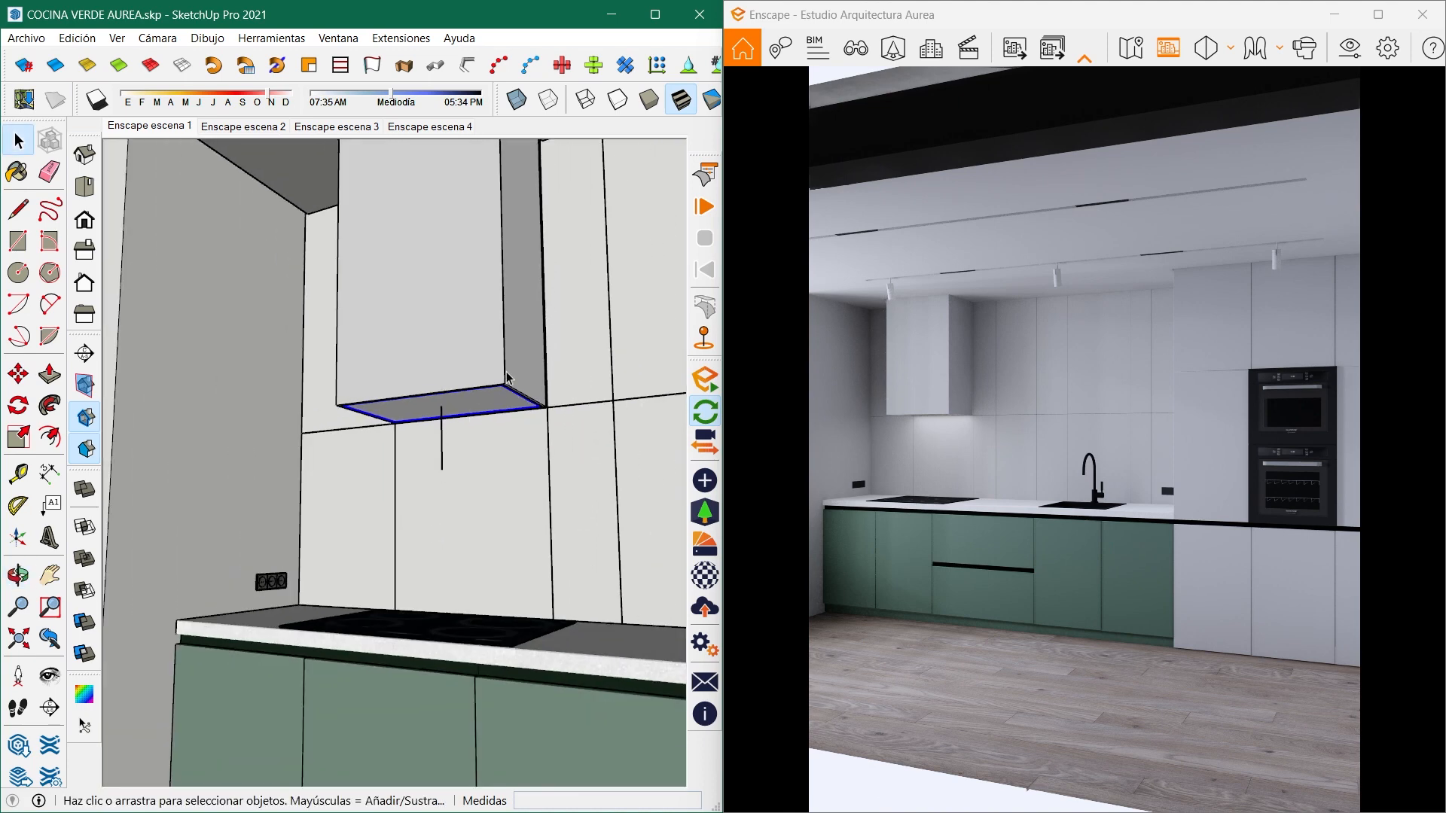
scroll(546, 384, "up", 4)
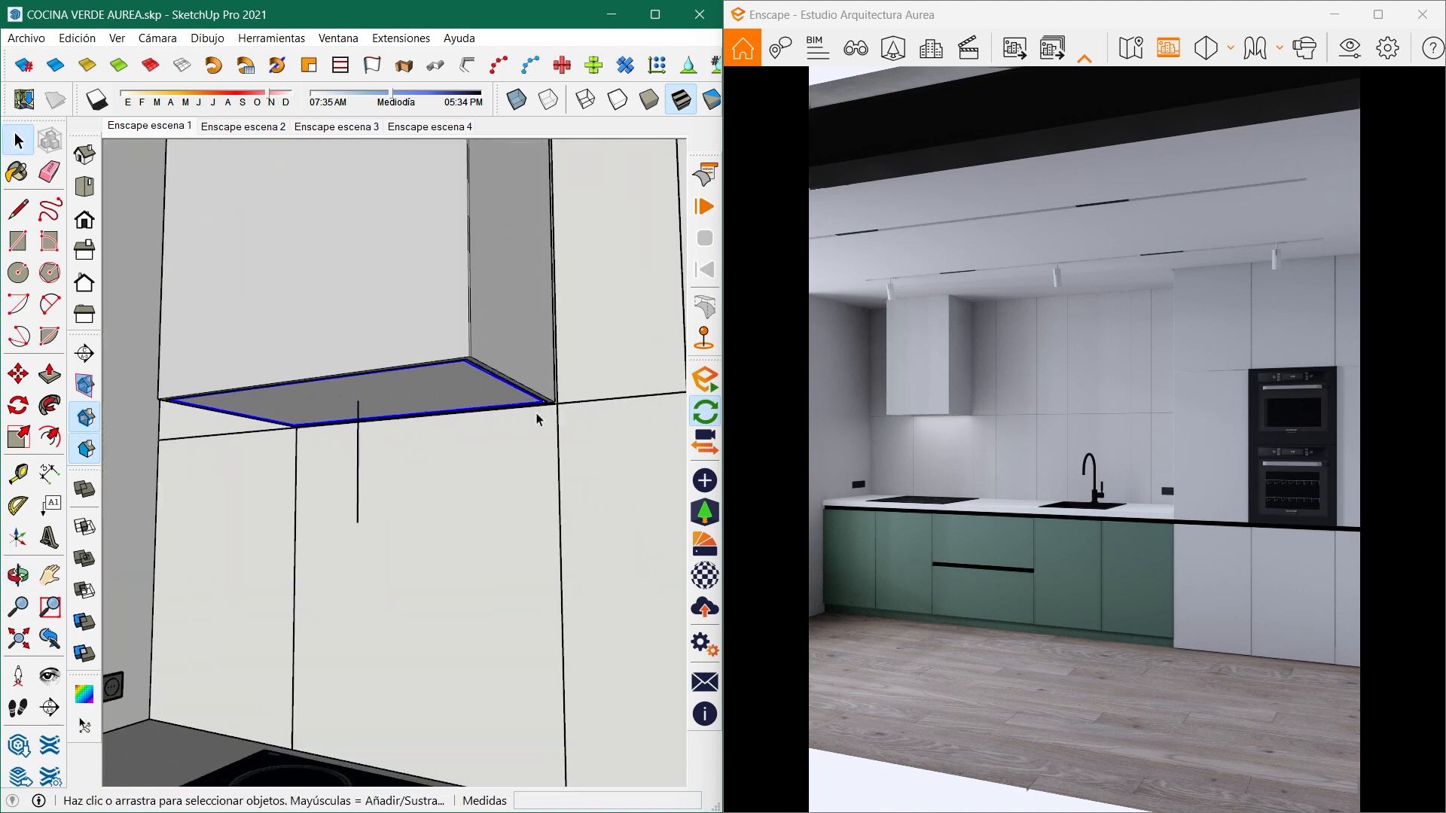
key("m")
left_click(623, 192)
type(".")
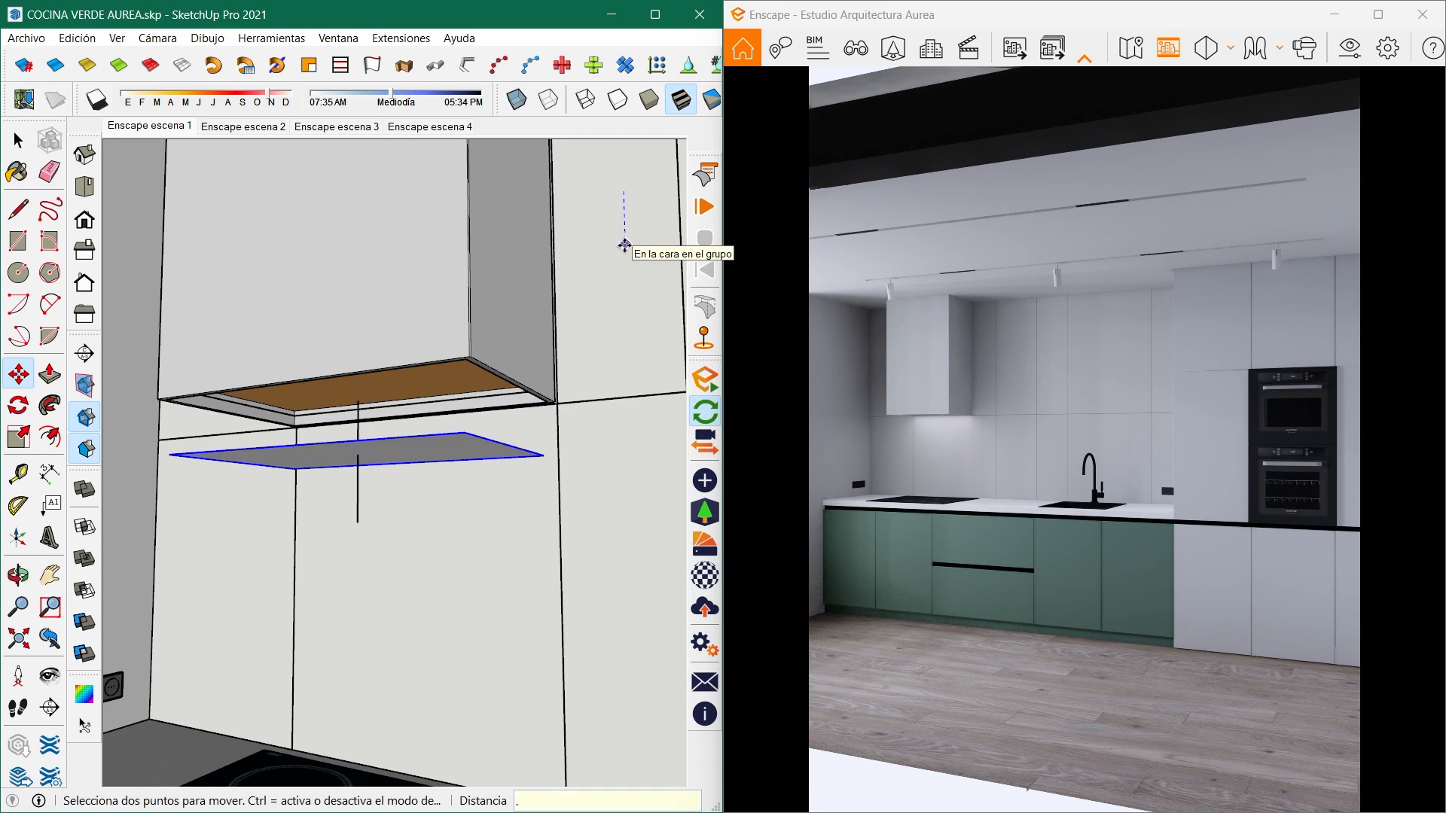
type("5")
key("Return")
- Sample the LUZ CAMPANA material from the hood's underside, paint the rectangular light with it and close the default tray
key("space")
mouse_move(446, 491)
middle_mouse_down()
mouse_move(545, 488)
mouse_move(535, 458)
mouse_move(555, 460)
middle_mouse_up()
key("b")
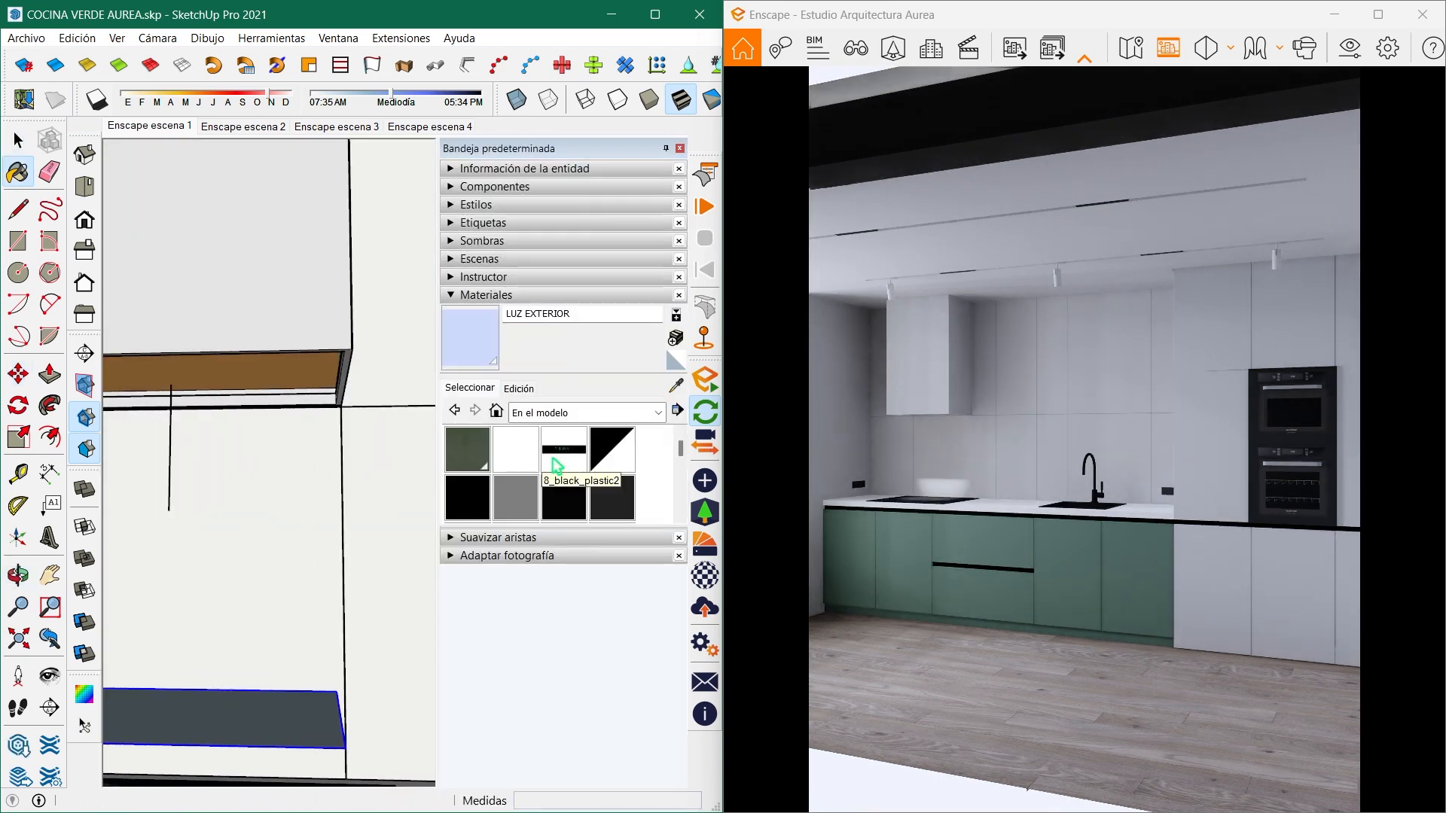
left_click(675, 385)
mouse_move(252, 403)
middle_mouse_down()
mouse_move(121, 418)
mouse_move(356, 413)
mouse_move(229, 327)
mouse_move(439, 381)
mouse_move(345, 332)
mouse_move(381, 485)
mouse_move(129, 297)
mouse_move(355, 414)
mouse_move(368, 355)
mouse_move(381, 471)
mouse_move(358, 429)
mouse_move(391, 400)
mouse_move(272, 563)
mouse_move(322, 516)
middle_mouse_up()
left_click(349, 414)
left_click(326, 507)
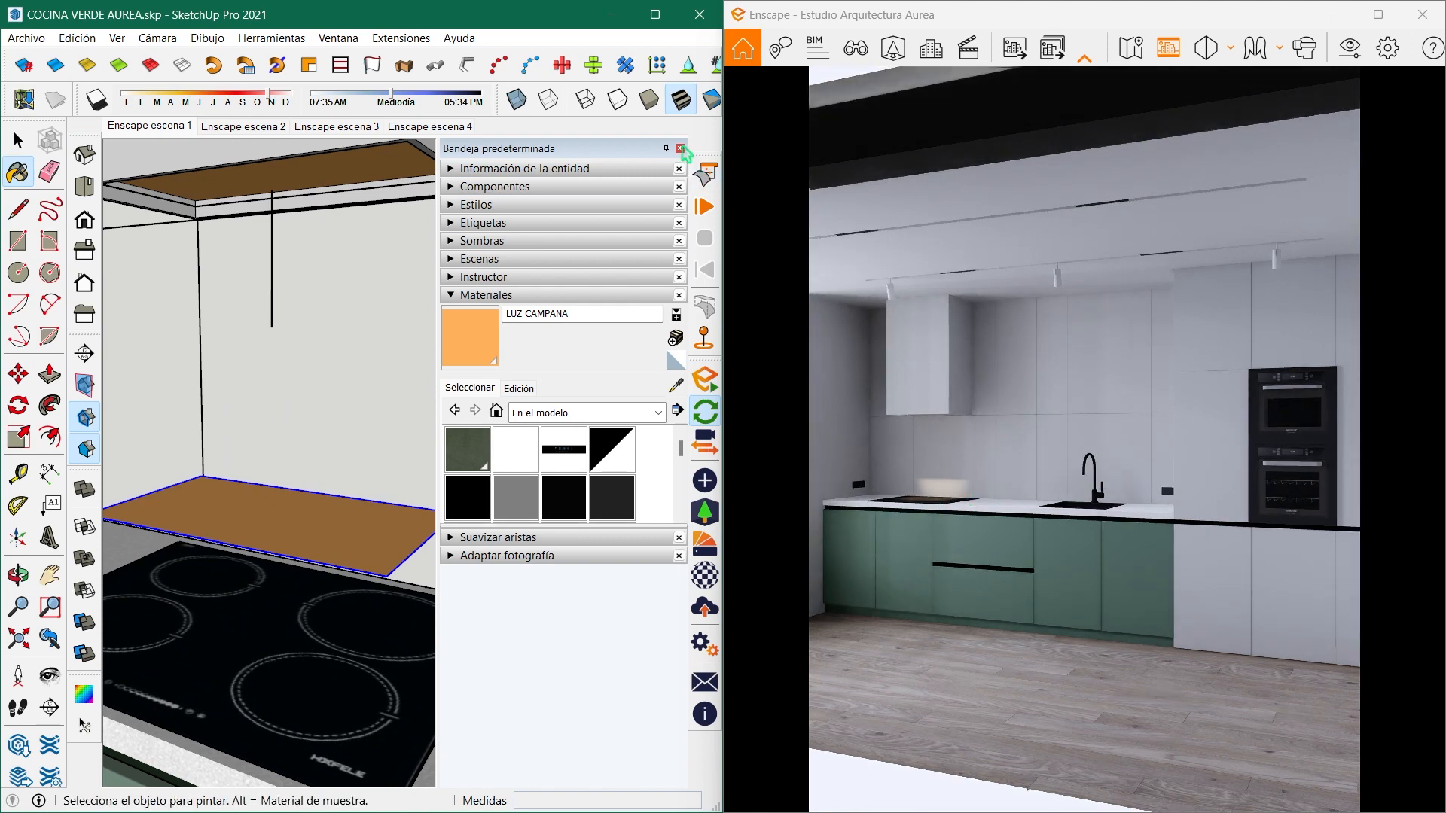
left_click(681, 149)
- Move the painted rectangular light 0.5 m straight up into the range hood
key("m")
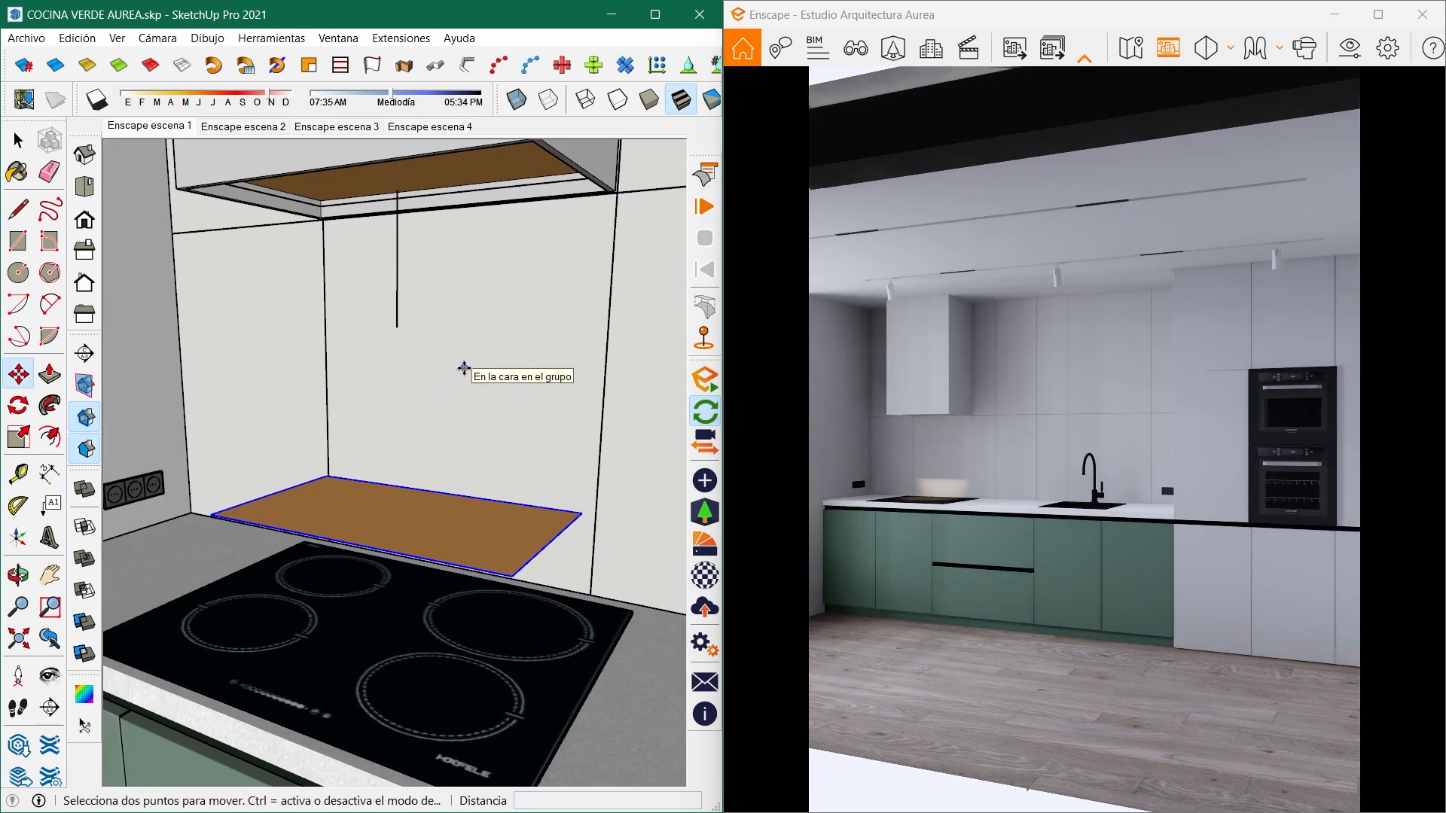
left_click(648, 470)
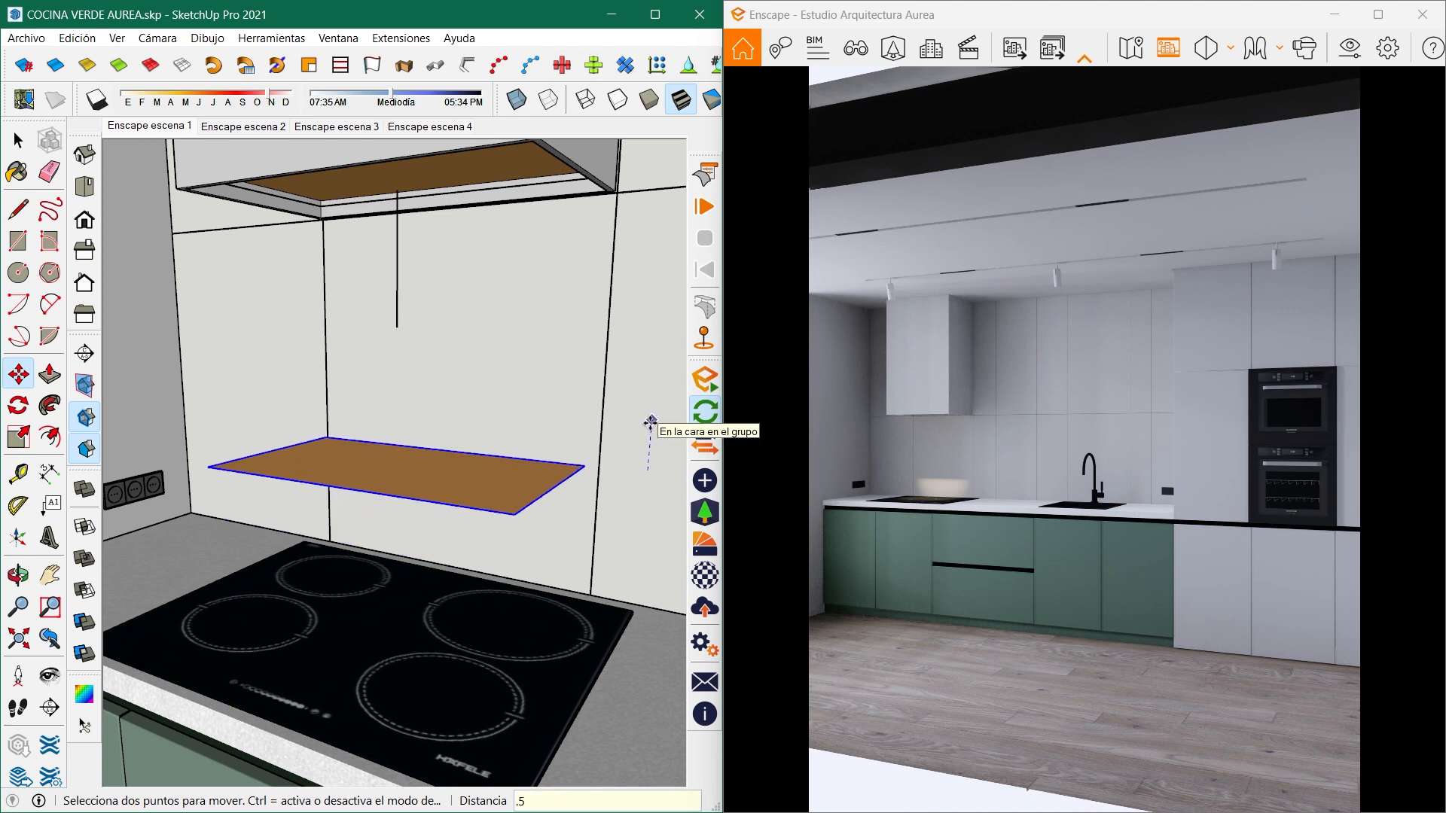
type(".5")
key("Return")
key("space")
mouse_move(586, 407)
middle_mouse_down()
mouse_move(406, 383)
mouse_move(484, 284)
mouse_move(482, 231)
middle_mouse_up()
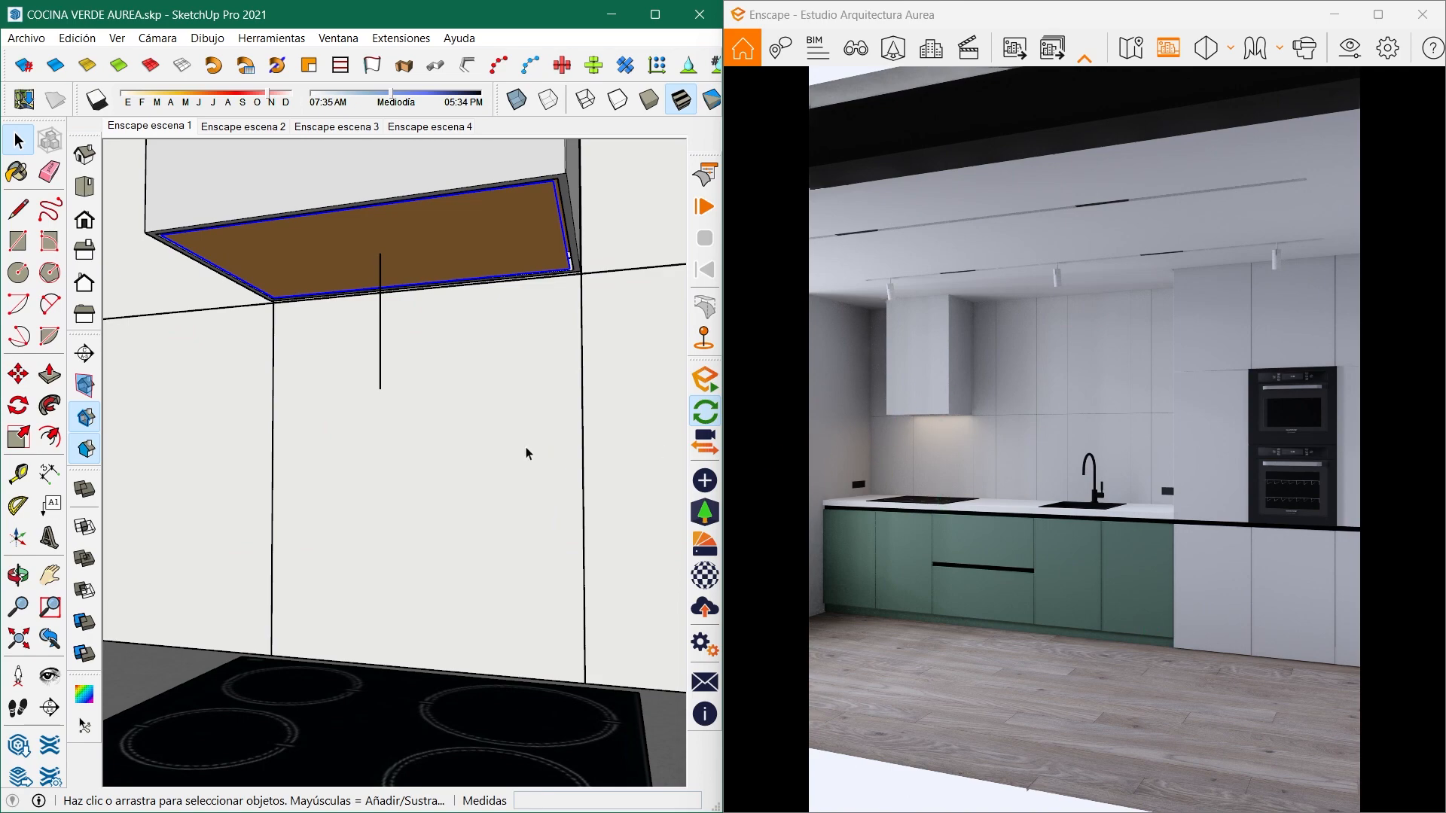
- Examine the tinted hood light's effect on the backsplash and cooktop in the Enscape render
middle_click_drag(391, 453, 474, 484)
scroll(368, 453, "down", 8)
middle_click_drag(368, 454, 331, 448)
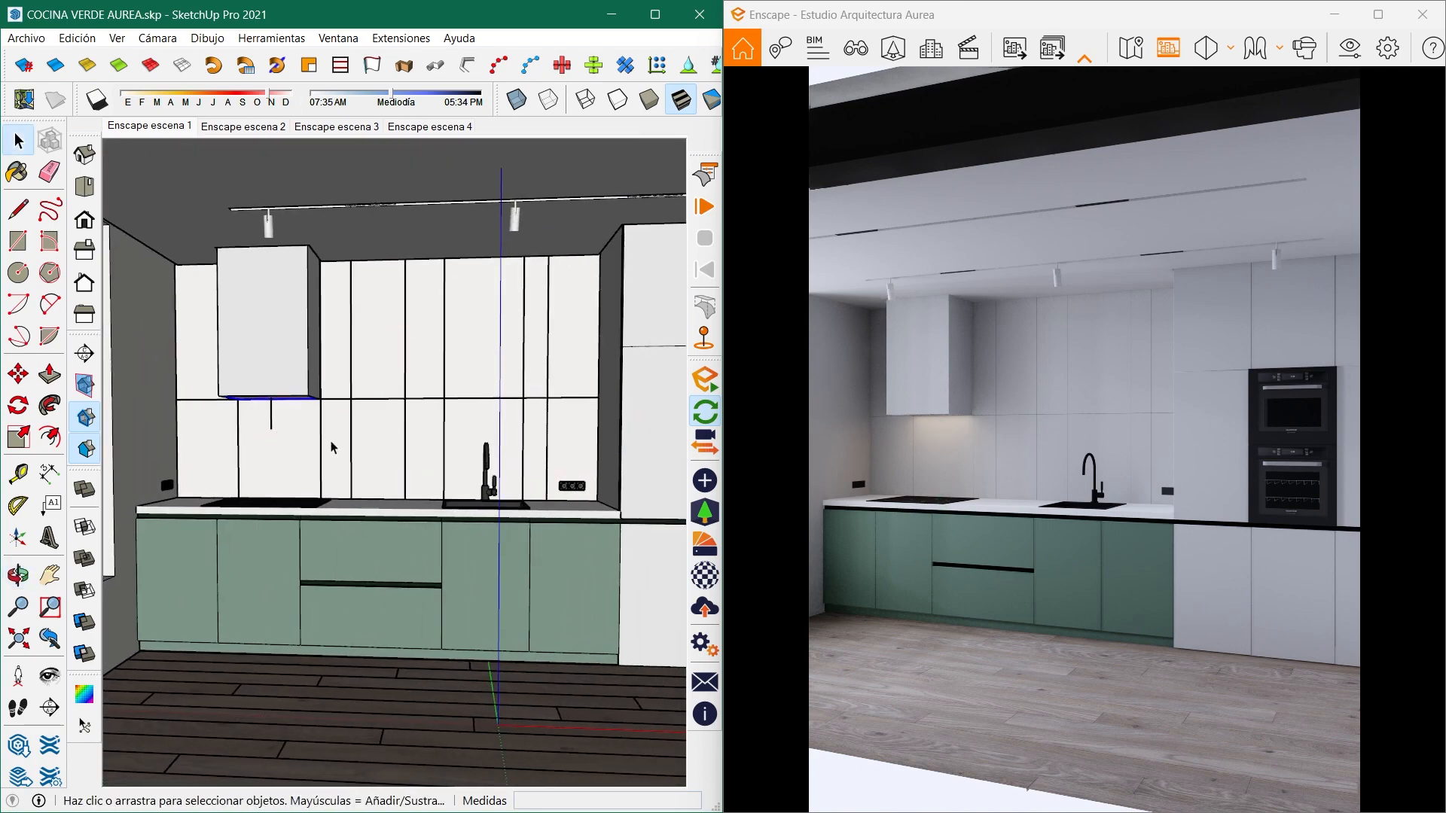
middle_click_drag(592, 458, 451, 460)
left_click(1114, 563)
scroll(1114, 563, "up", 2)
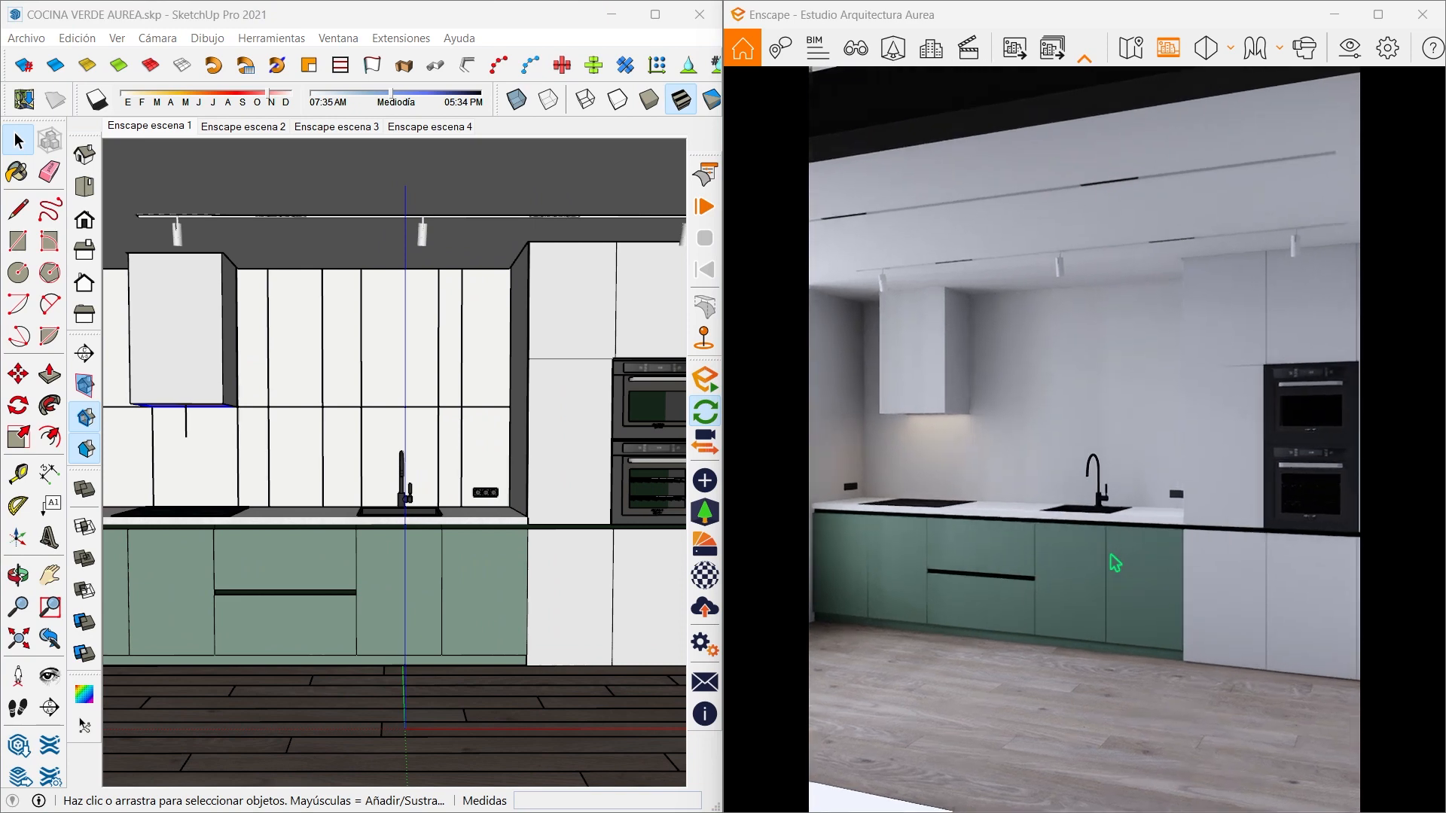
scroll(1115, 564, "up", 5)
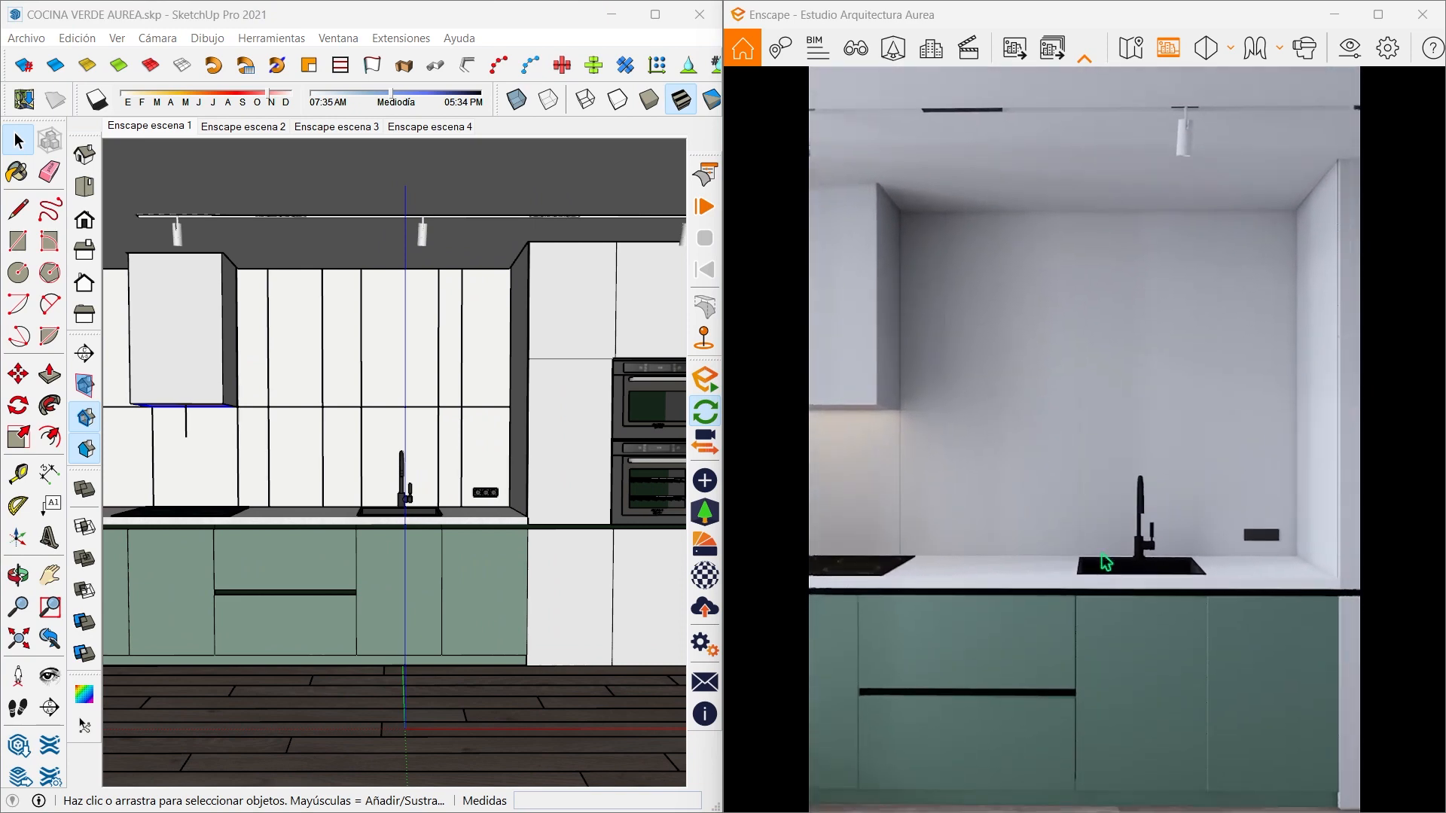
scroll(1105, 561, "down", 5)
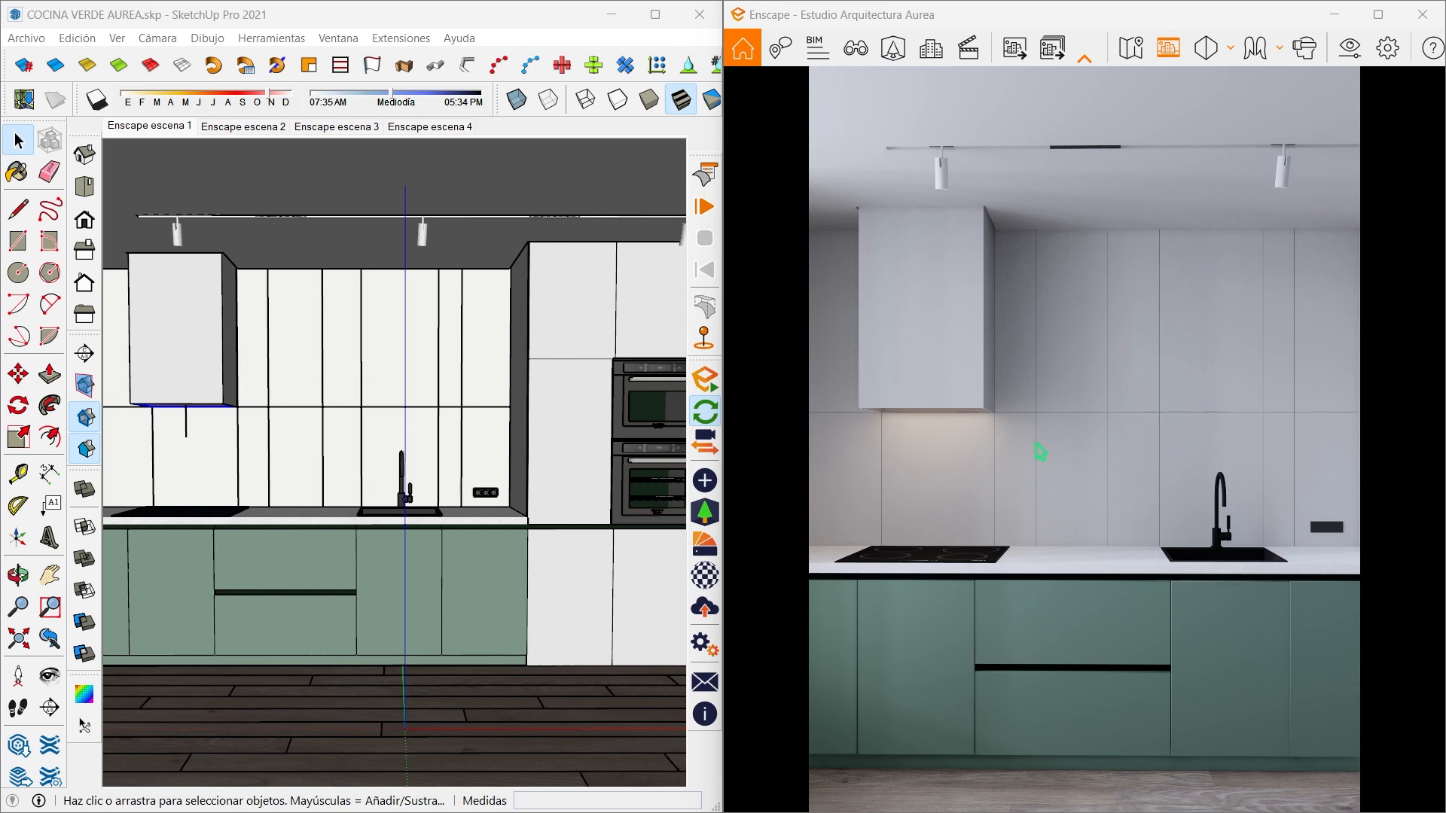
middle_click_drag(433, 442, 244, 431)
middle_click_drag(1020, 486, 937, 425)
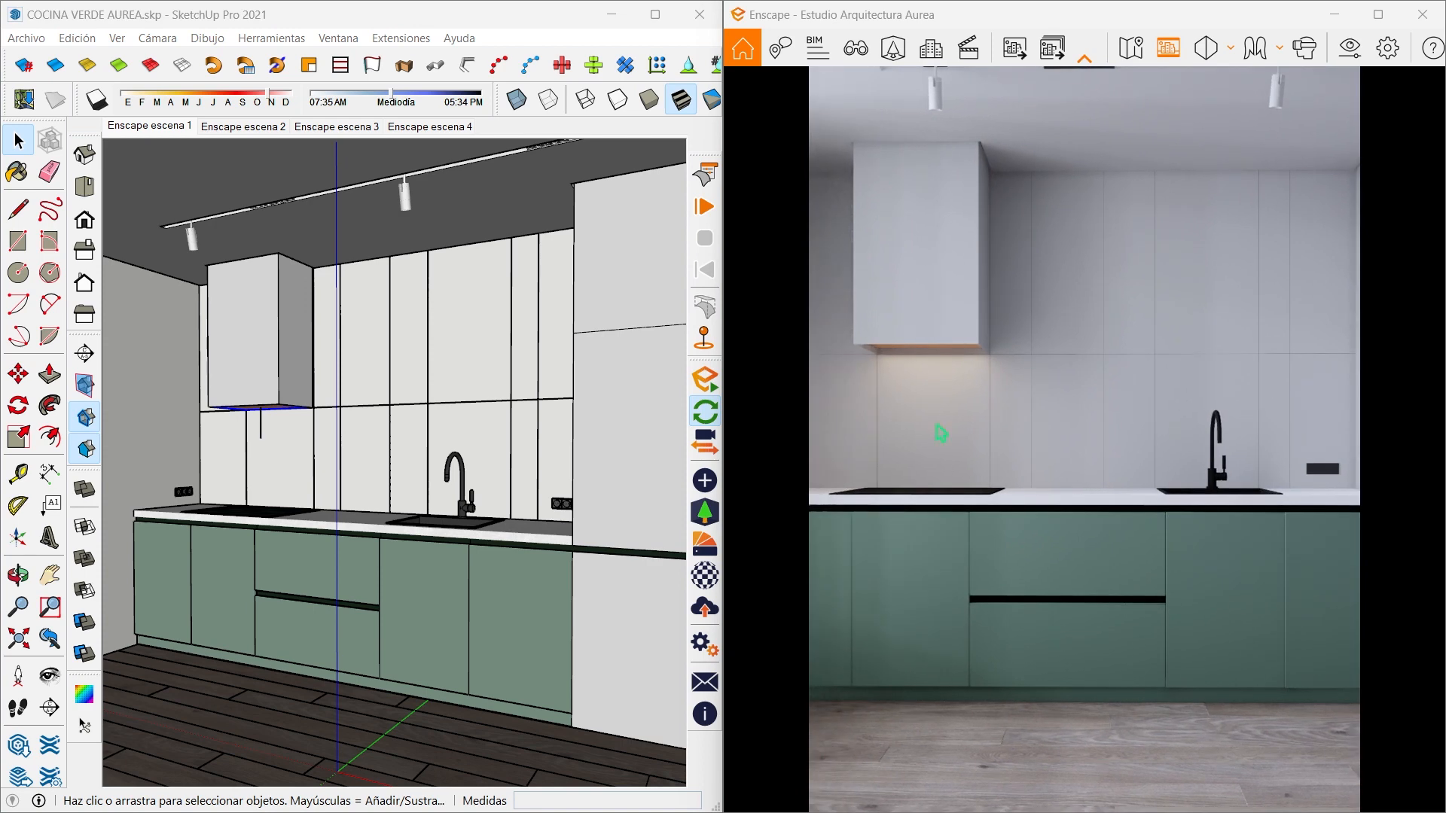
- Change the LUZ CAMPANA material's type to Iluminación propia in the Enscape material editor
left_click(485, 445)
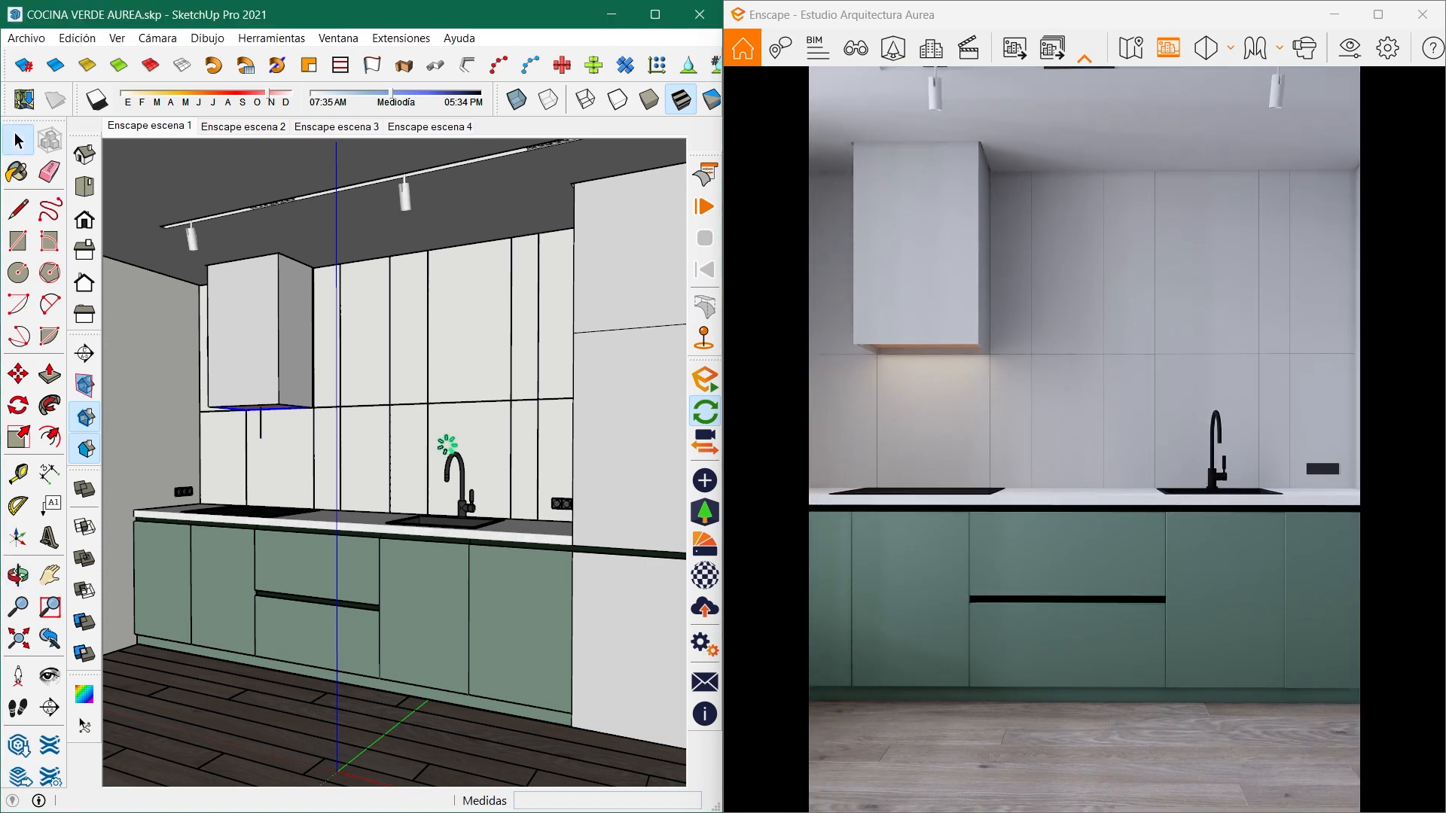
key("b")
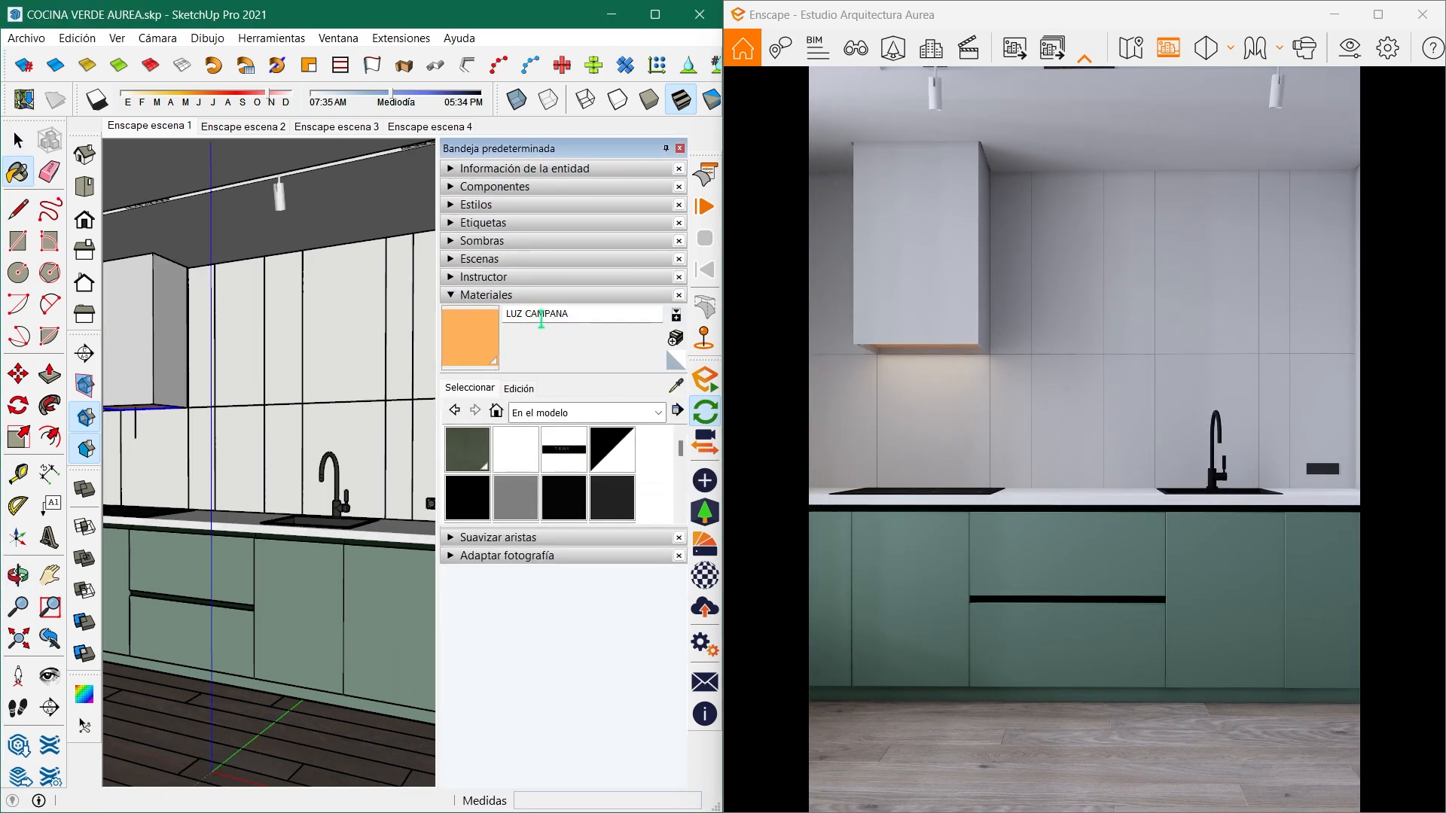
left_click(706, 589)
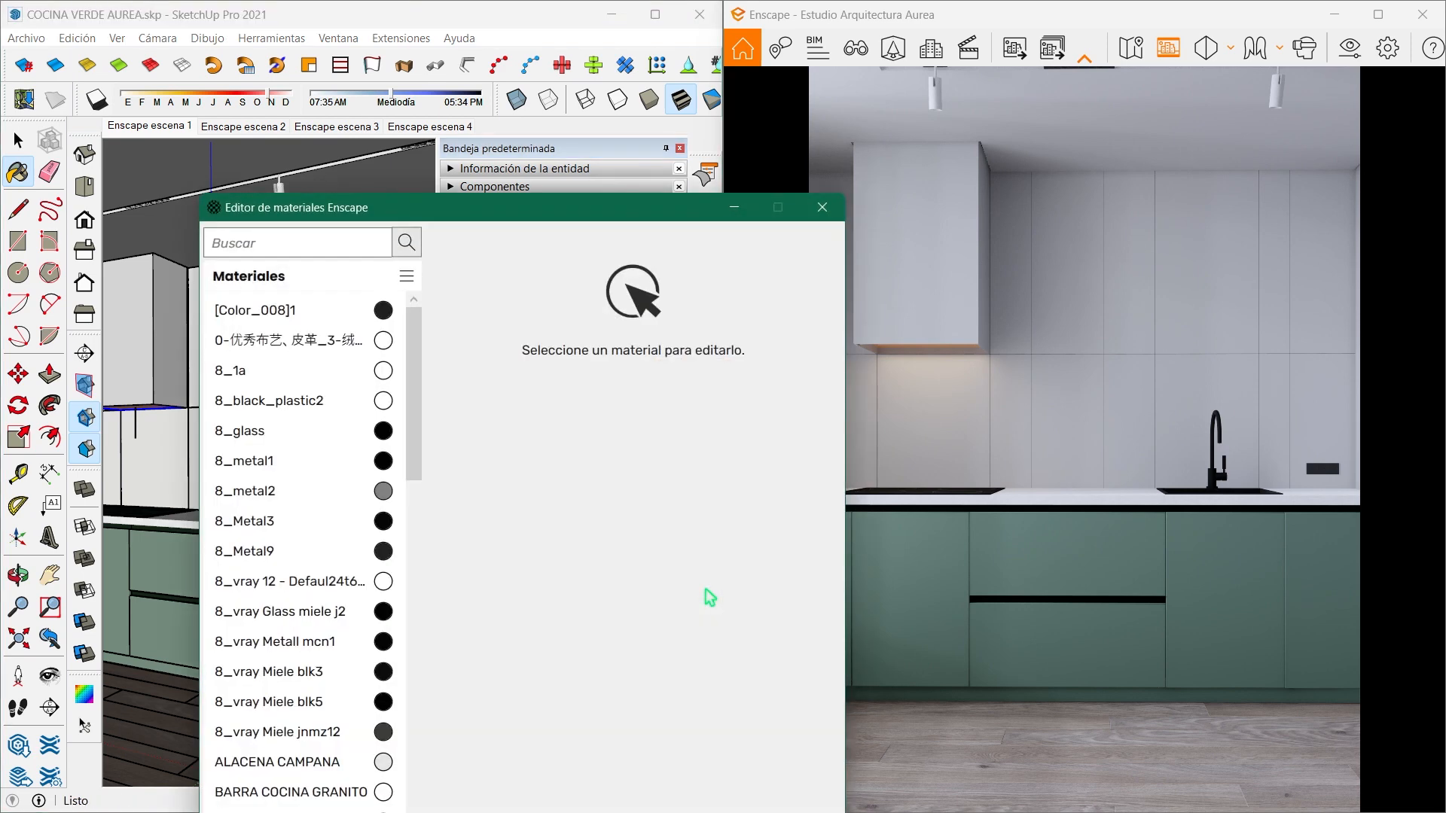
left_click_drag(608, 220, 194, 76)
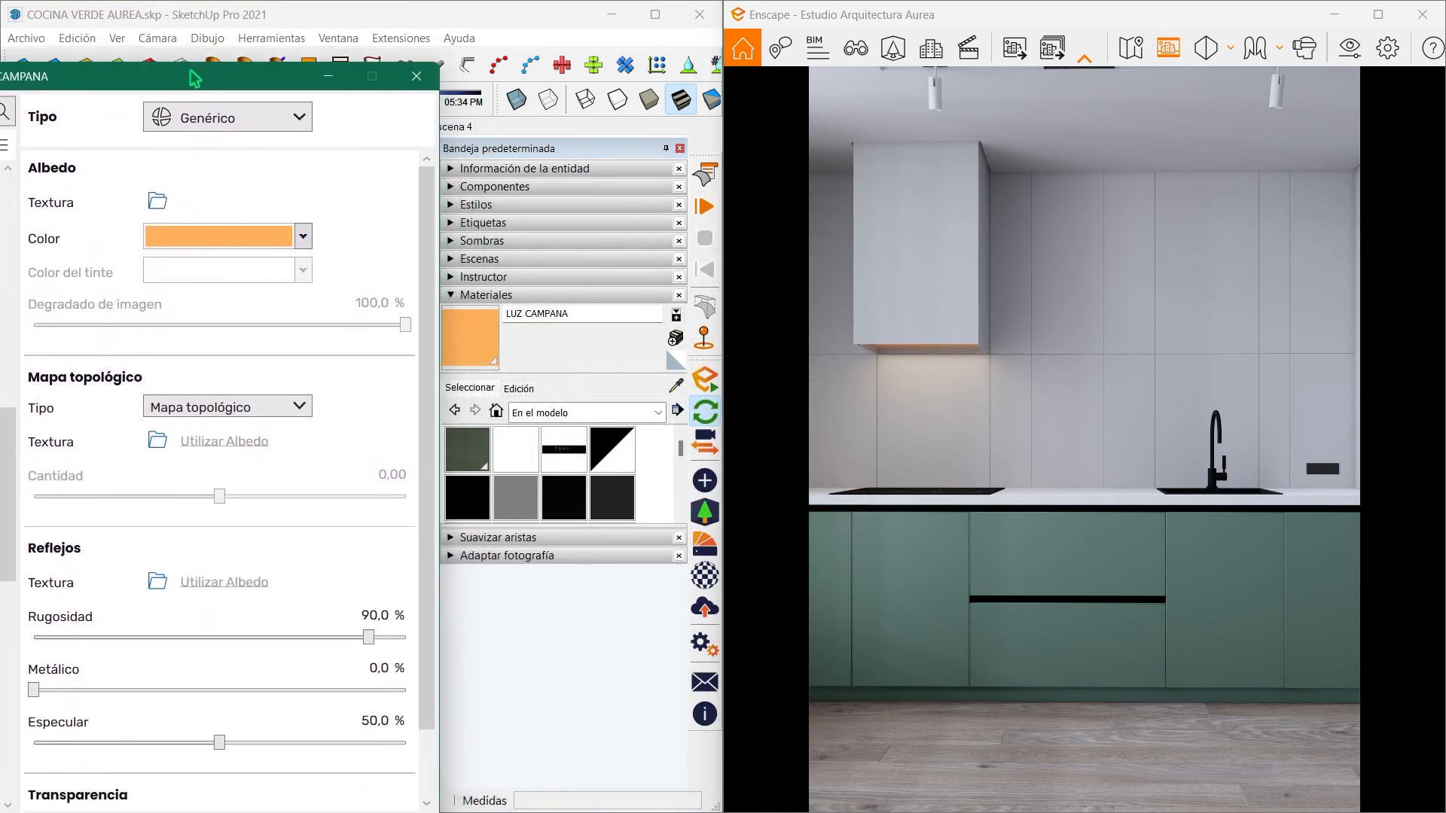
left_click(226, 116)
left_click(222, 329)
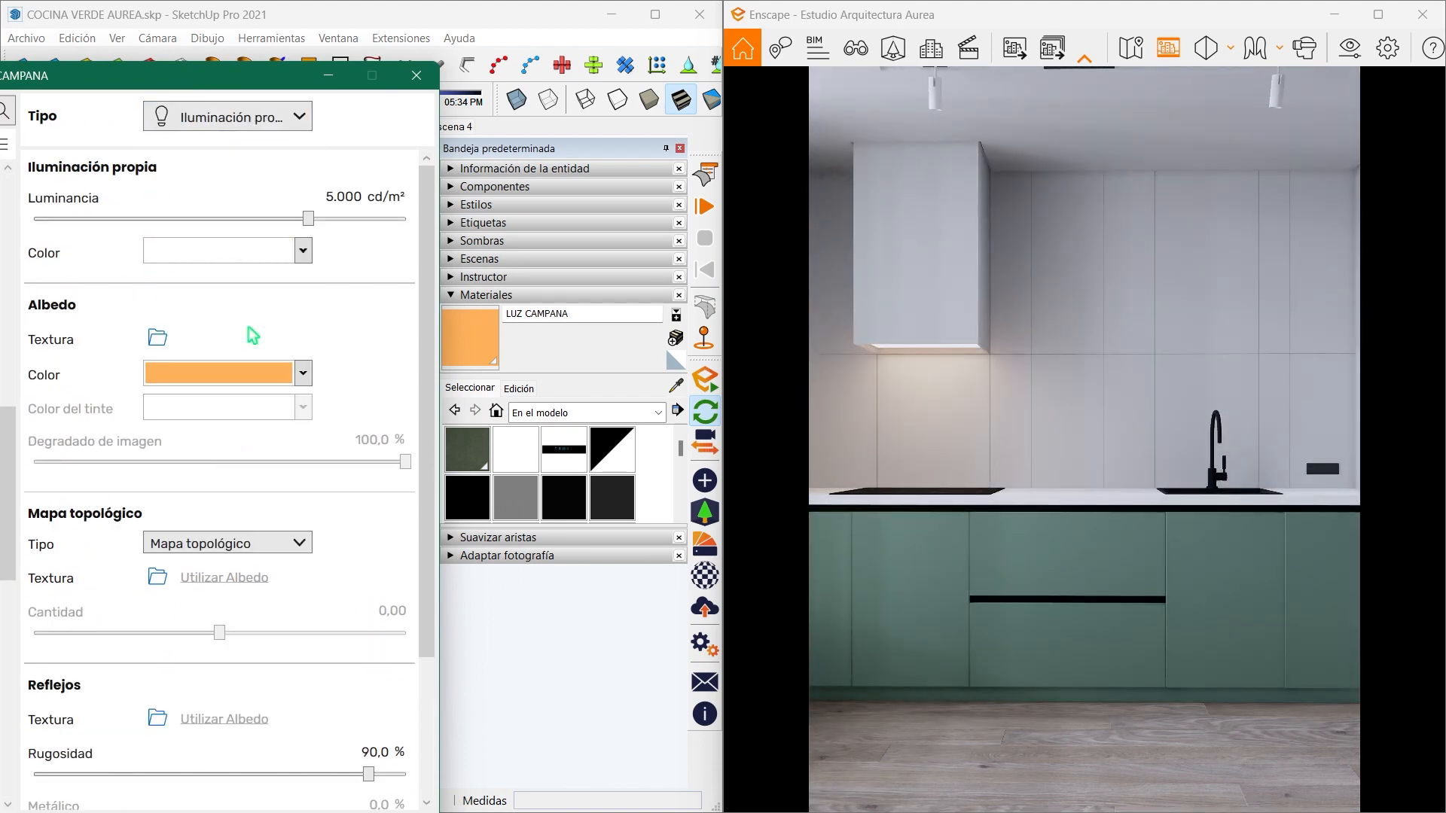
- Copy LUZ CAMPANA's albedo colour code #FFB25B and apply it as the material's self-illumination colour
left_click(302, 375)
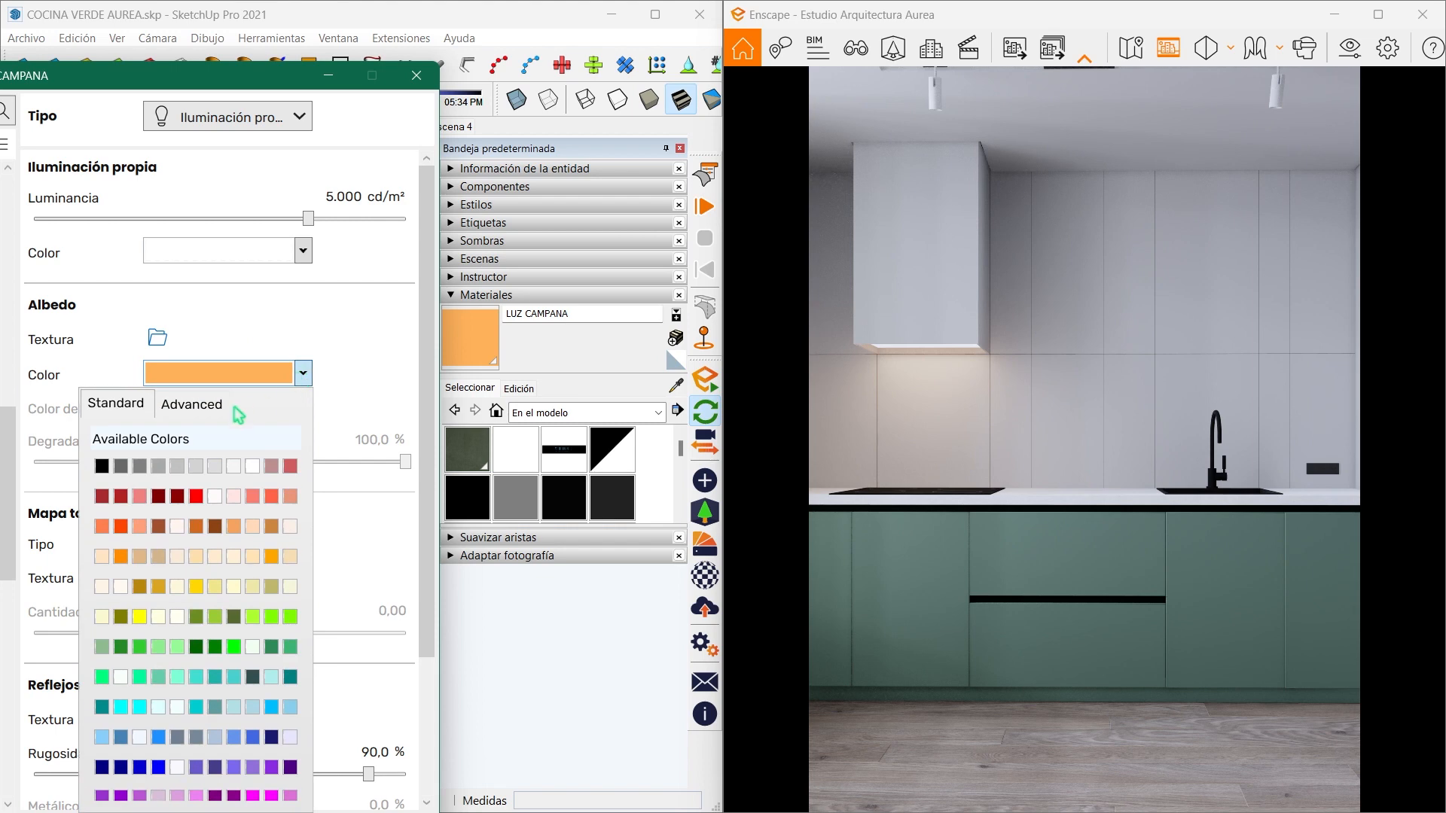
left_click(219, 415)
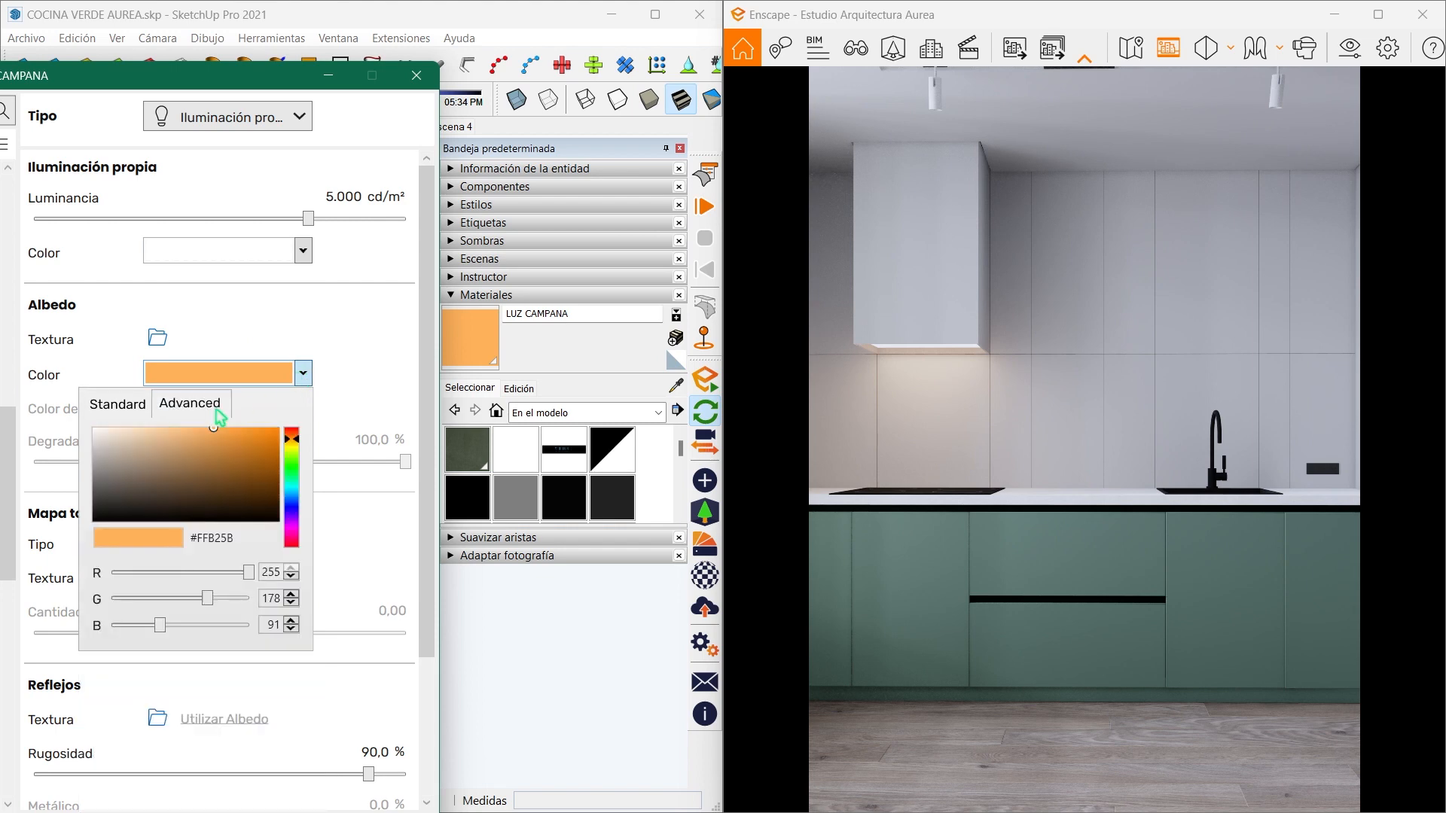
right_click(222, 549)
left_click(174, 589)
left_click(303, 250)
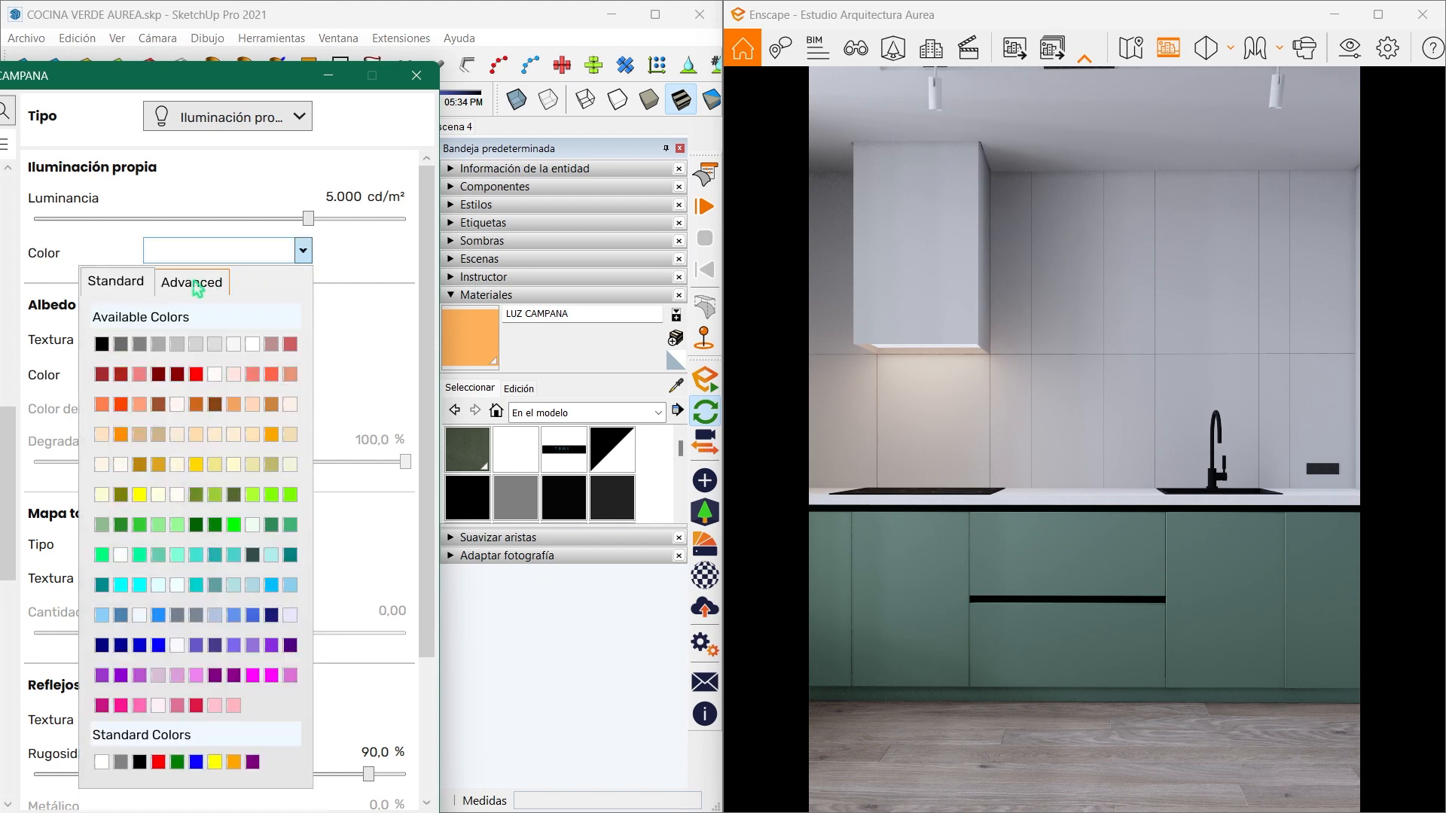
left_click(198, 285)
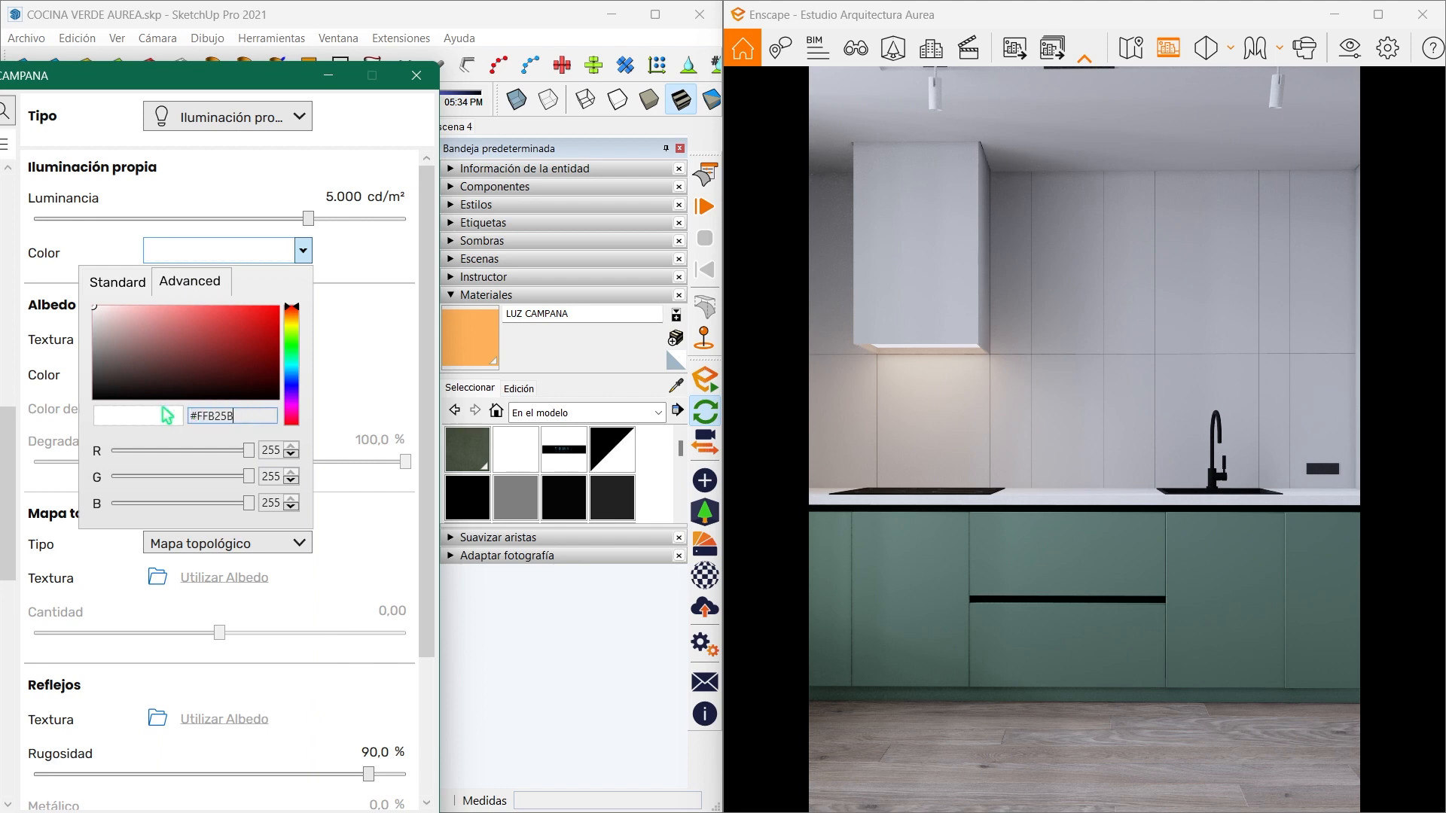
key("Return")
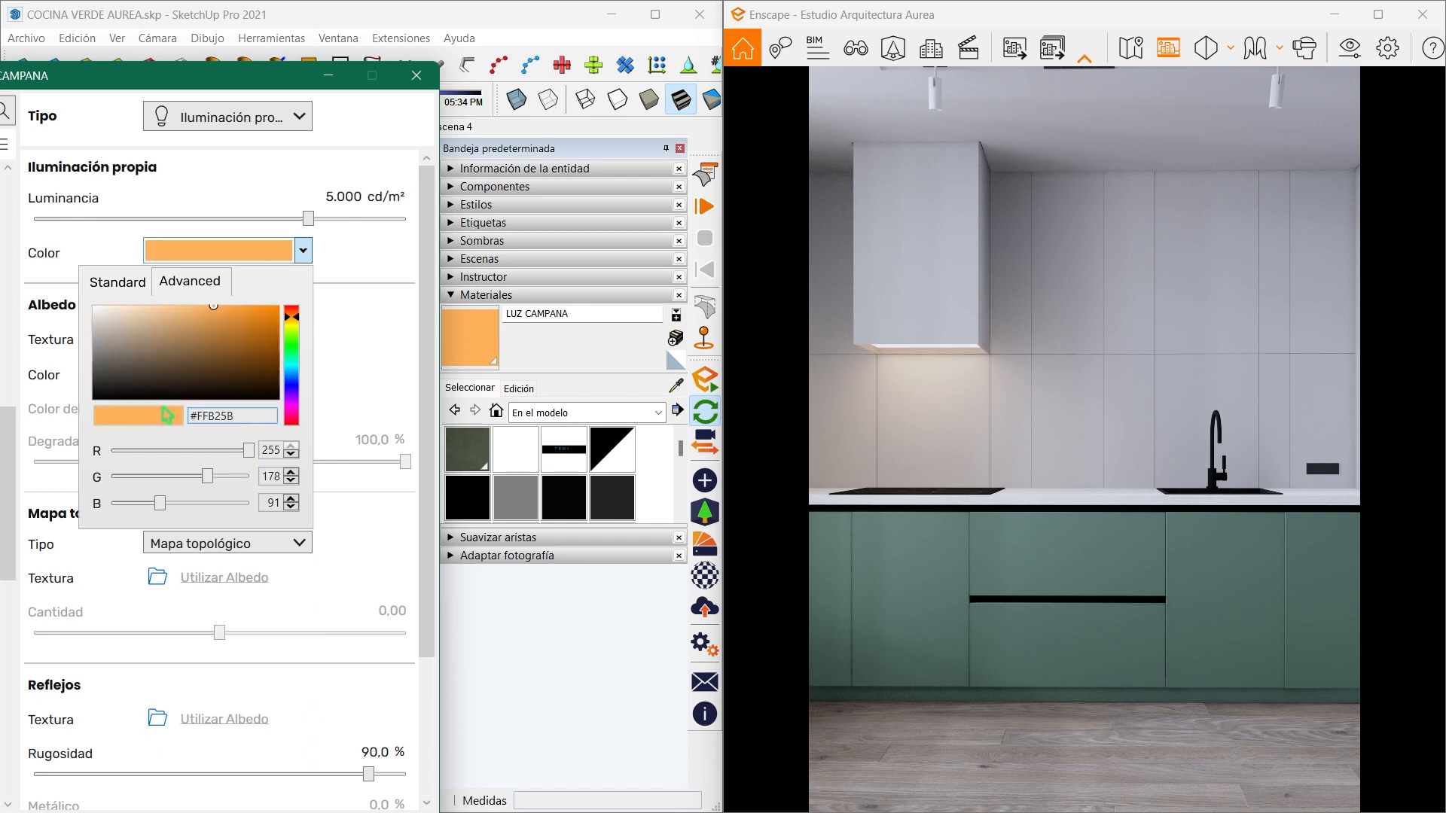
left_click(345, 317)
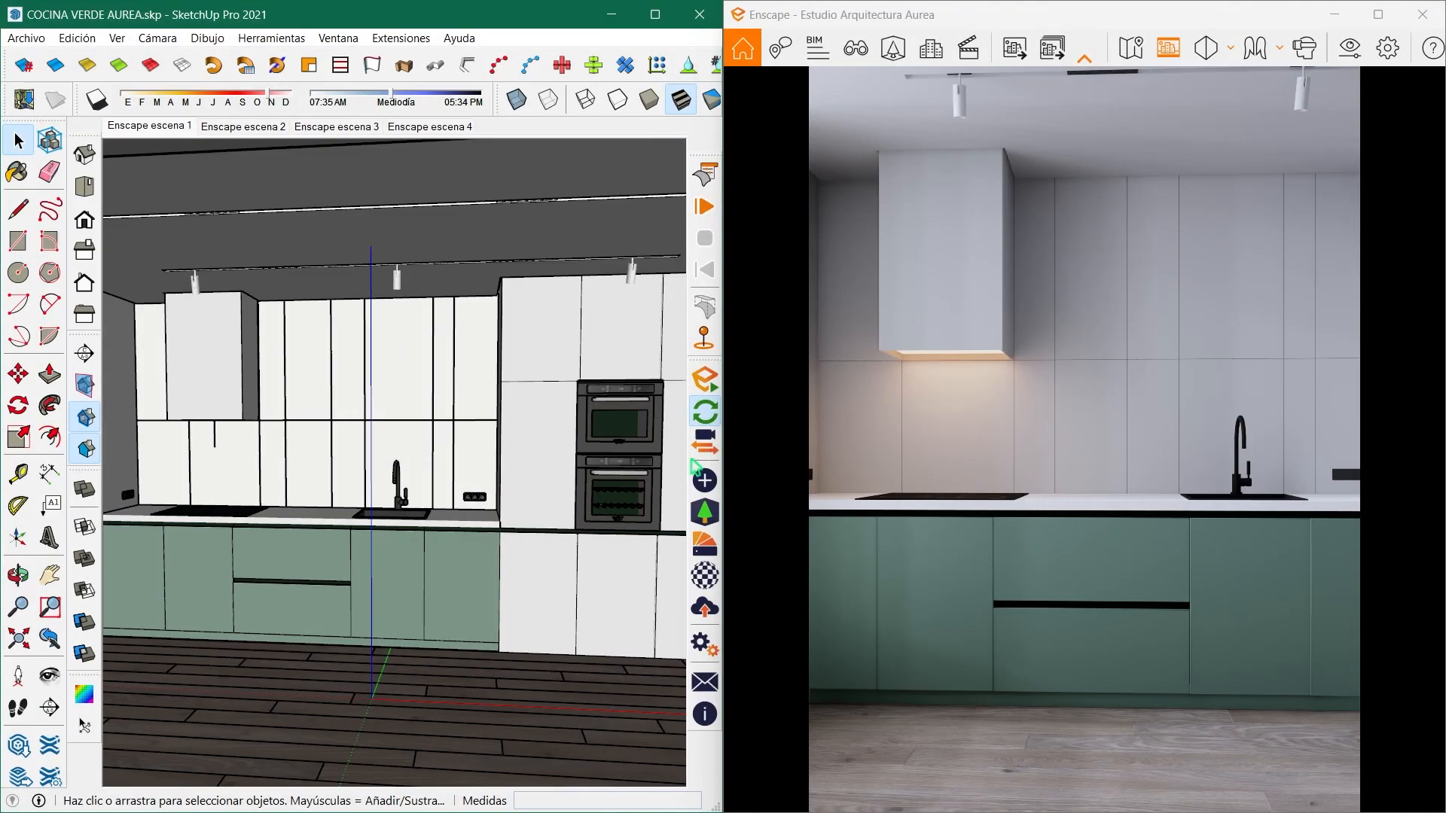
- Sample the PARED PLAFON material from the side wall and set its roughness to 70% in the Enscape material editor
middle_click_drag(339, 426, 653, 426)
key("b")
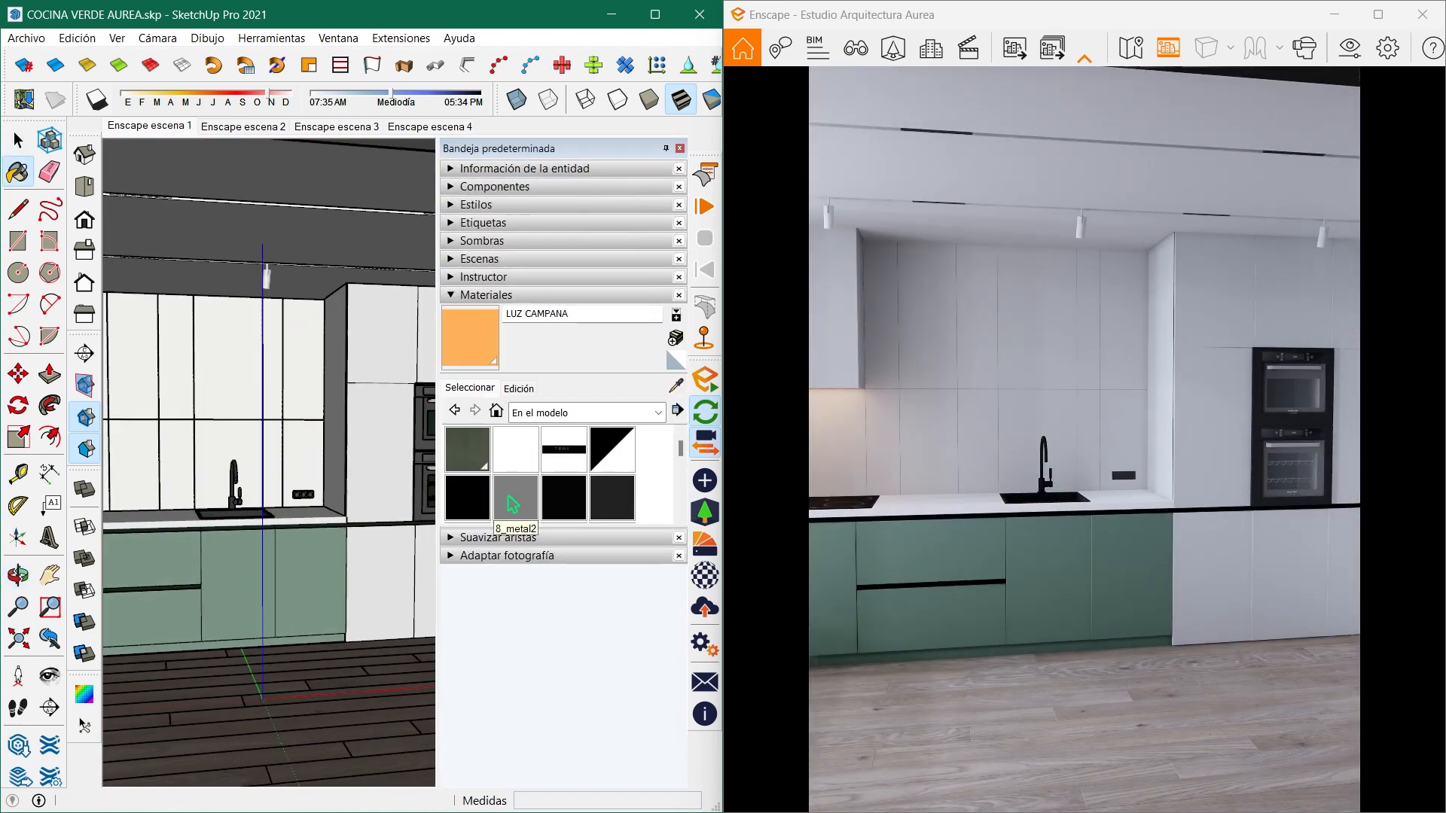
middle_click_drag(374, 463, 267, 452)
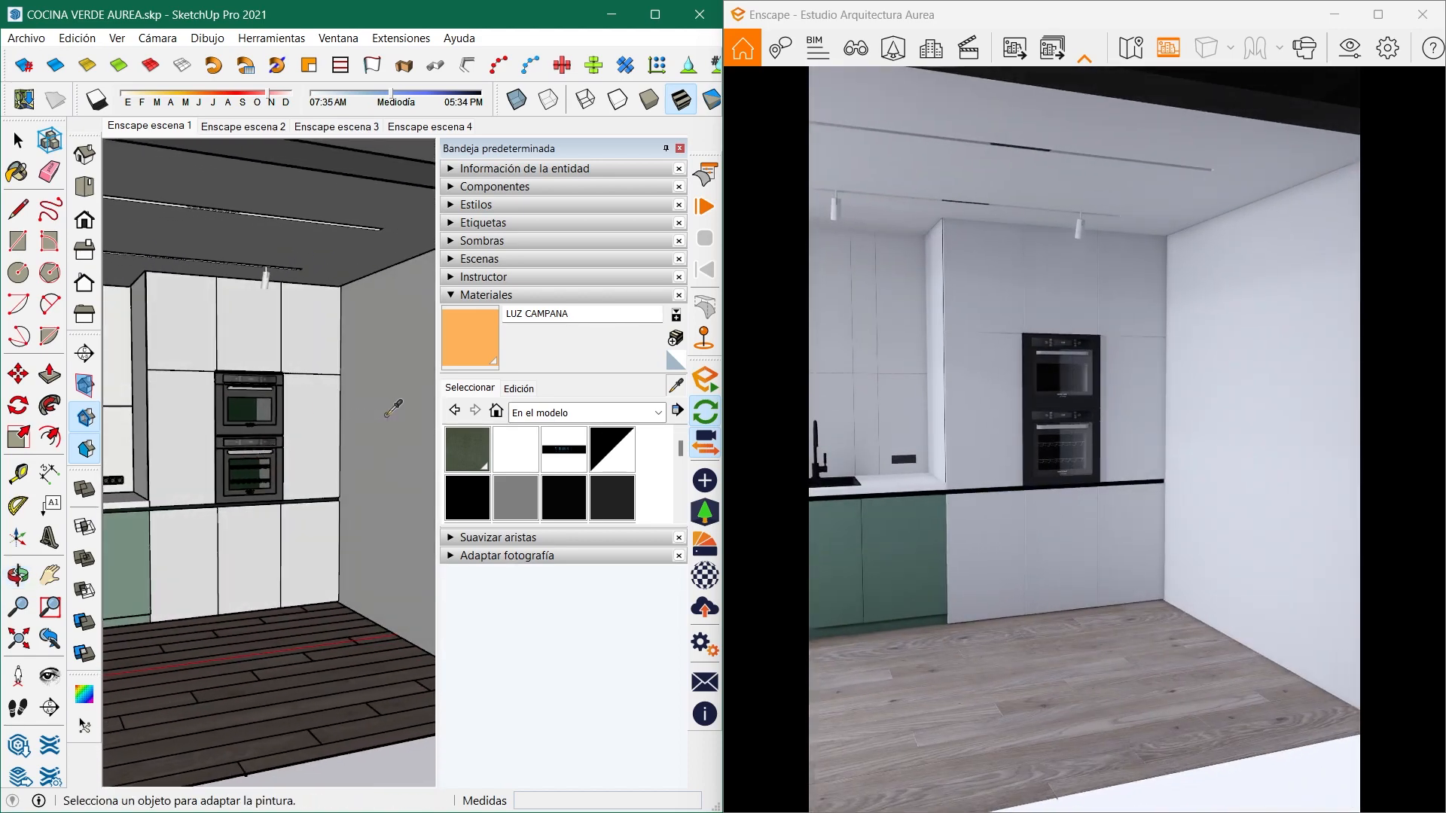
left_click(387, 416, "alt")
left_click(699, 581)
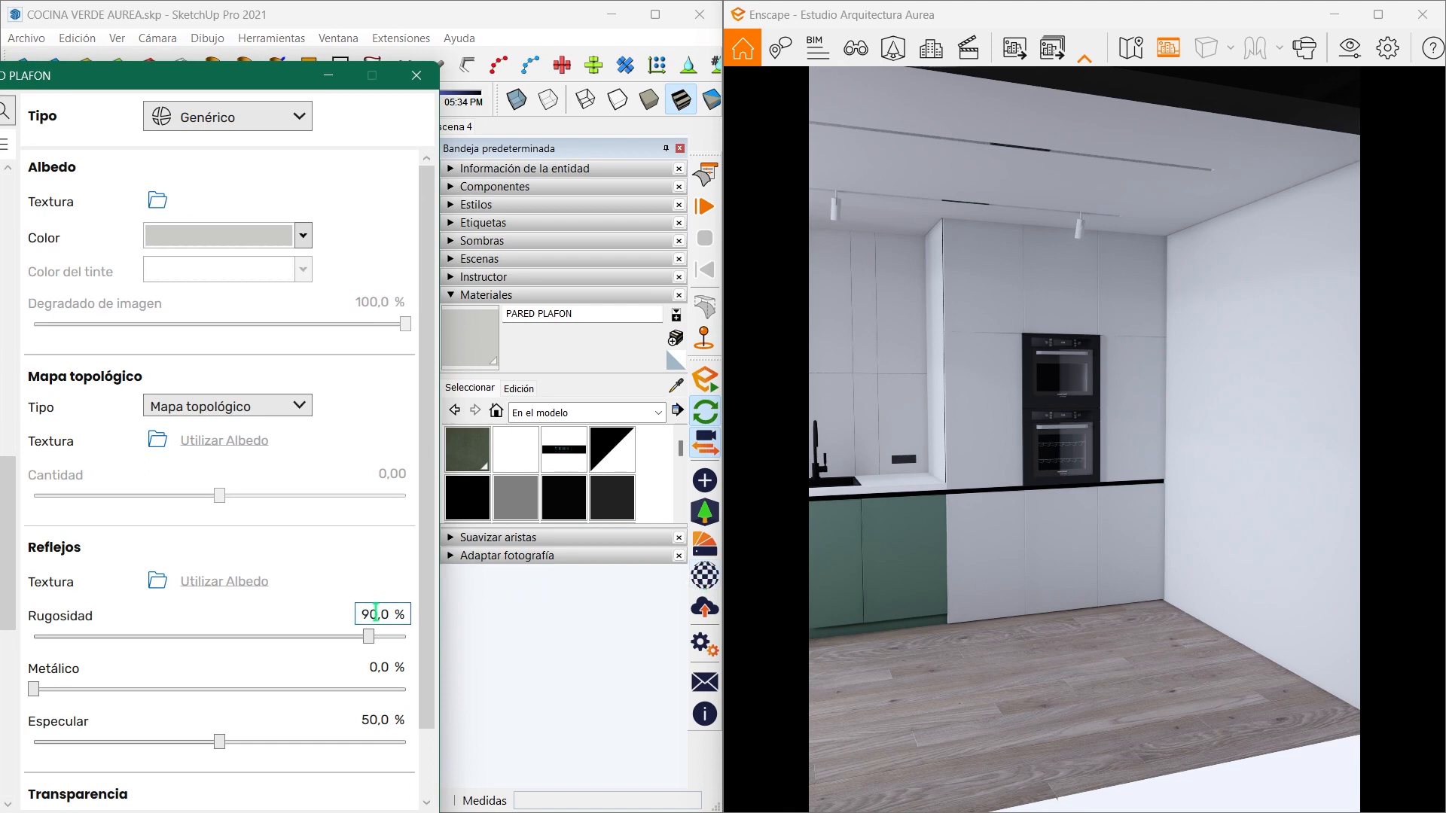
type("7")
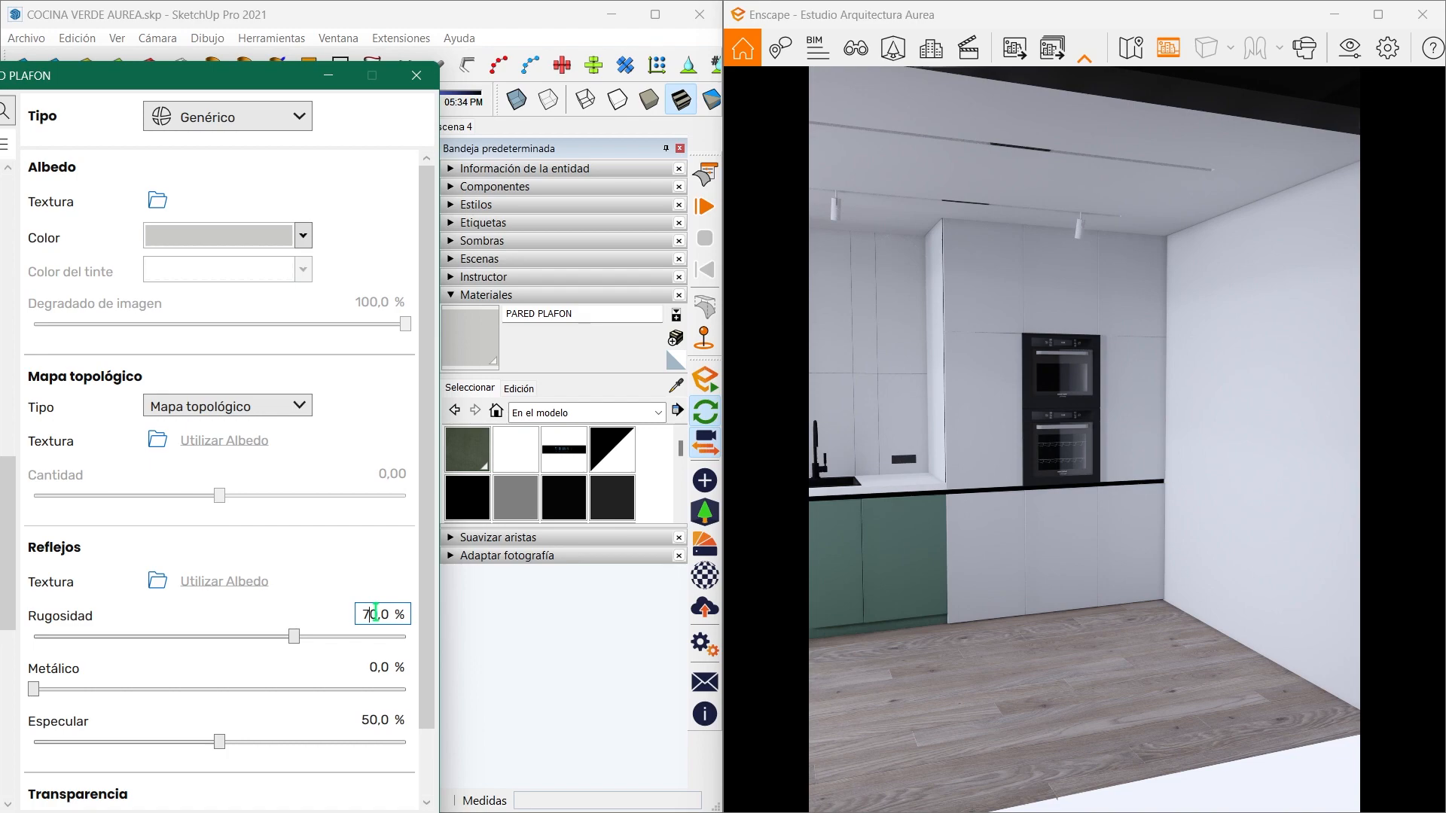
- Sample the COCINA INTEGRAL BLANCA material from the tall white cabinet and set its roughness to 35% in the Enscape material editor
left_click(328, 75)
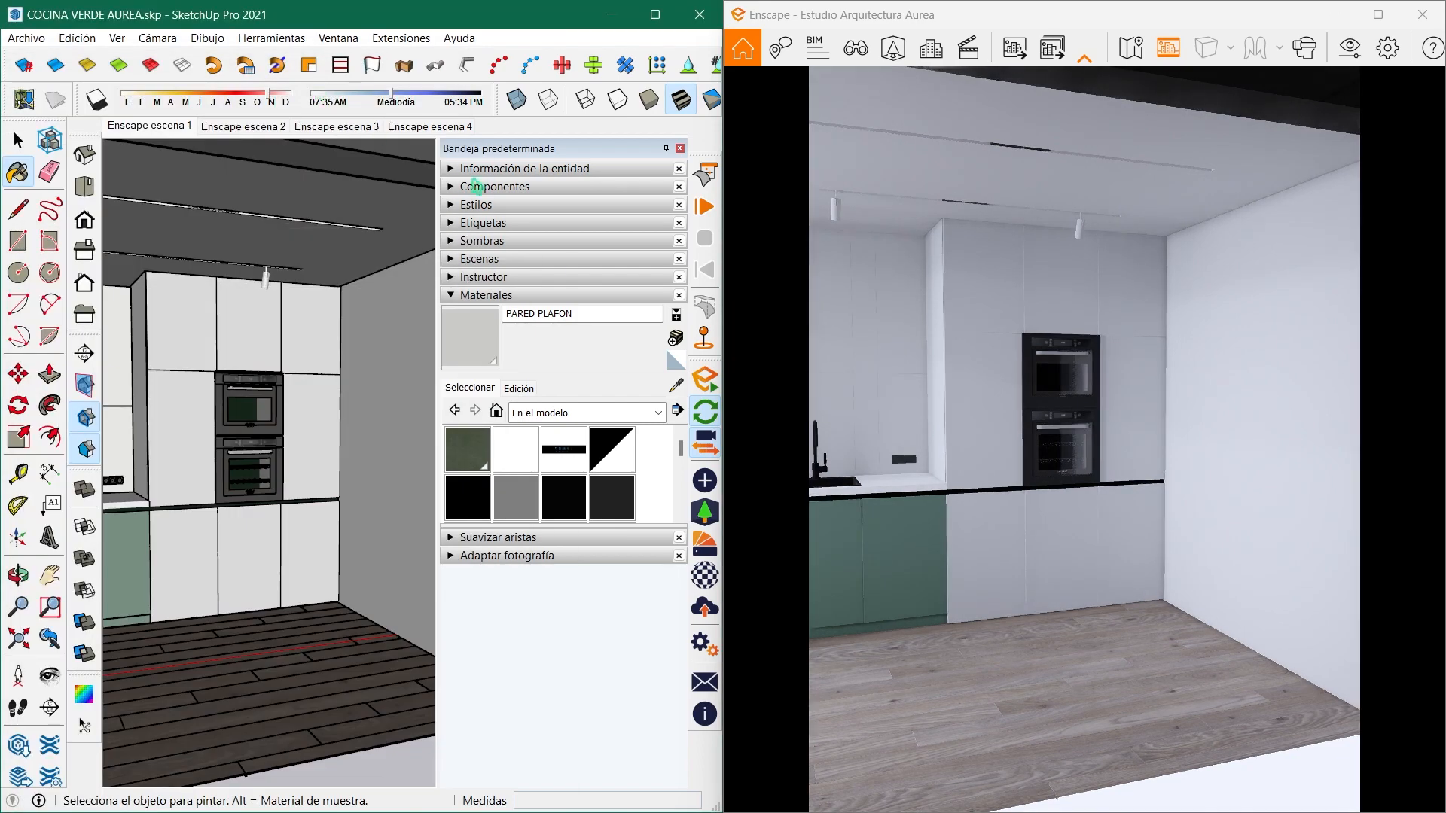
left_click(674, 389)
middle_click_drag(197, 413, 310, 405, "shift")
scroll(270, 433, "up", 5)
mouse_move(258, 444)
middle_mouse_down("shift")
mouse_move(364, 449)
mouse_move(196, 433)
mouse_move(308, 451)
middle_mouse_up("shift")
scroll(214, 429, "up", 3)
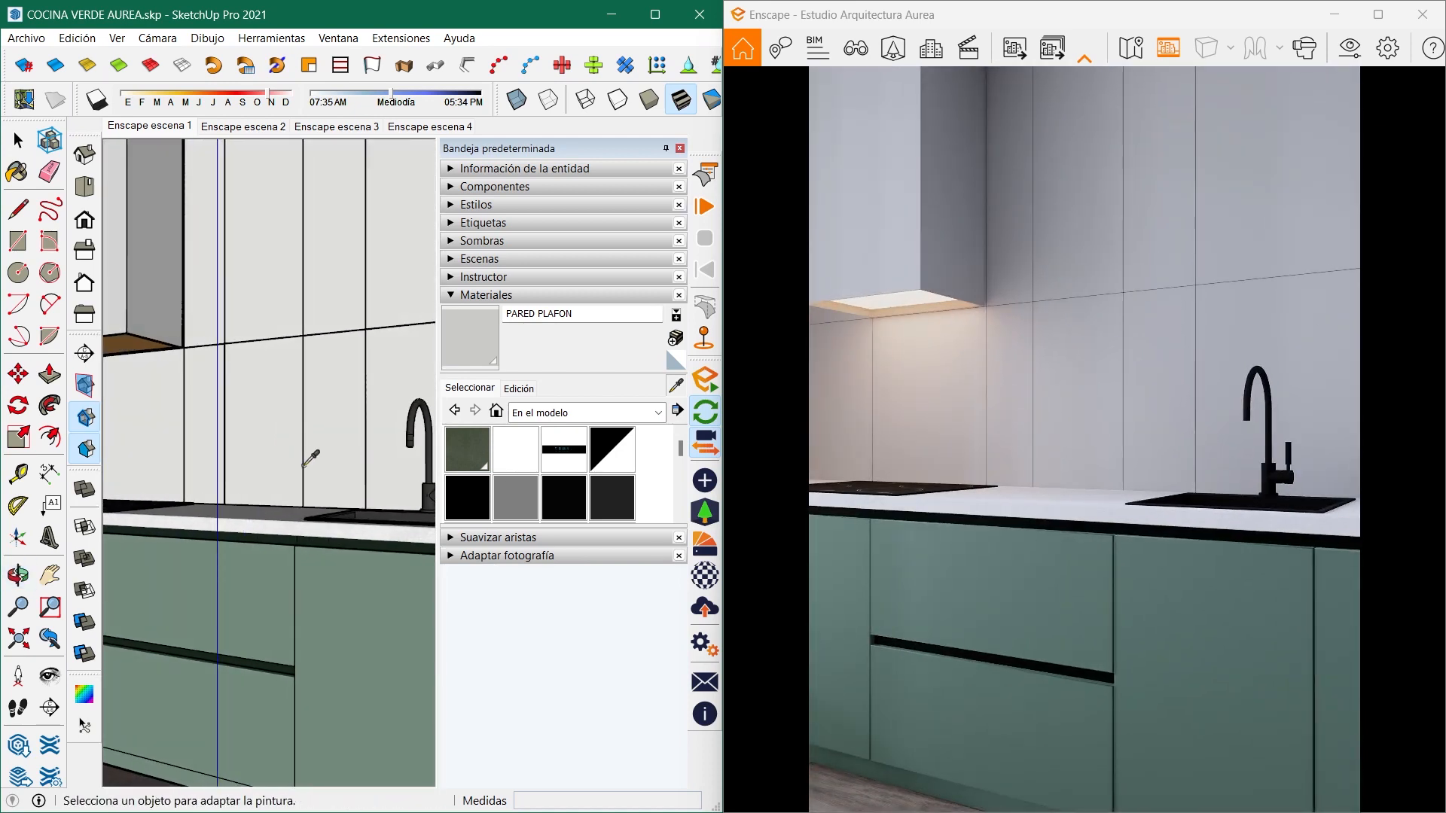
scroll(154, 359, "down", 5)
mouse_move(323, 360)
middle_mouse_down()
mouse_move(249, 450)
mouse_move(215, 452)
mouse_move(241, 456)
middle_mouse_up()
left_click(391, 443)
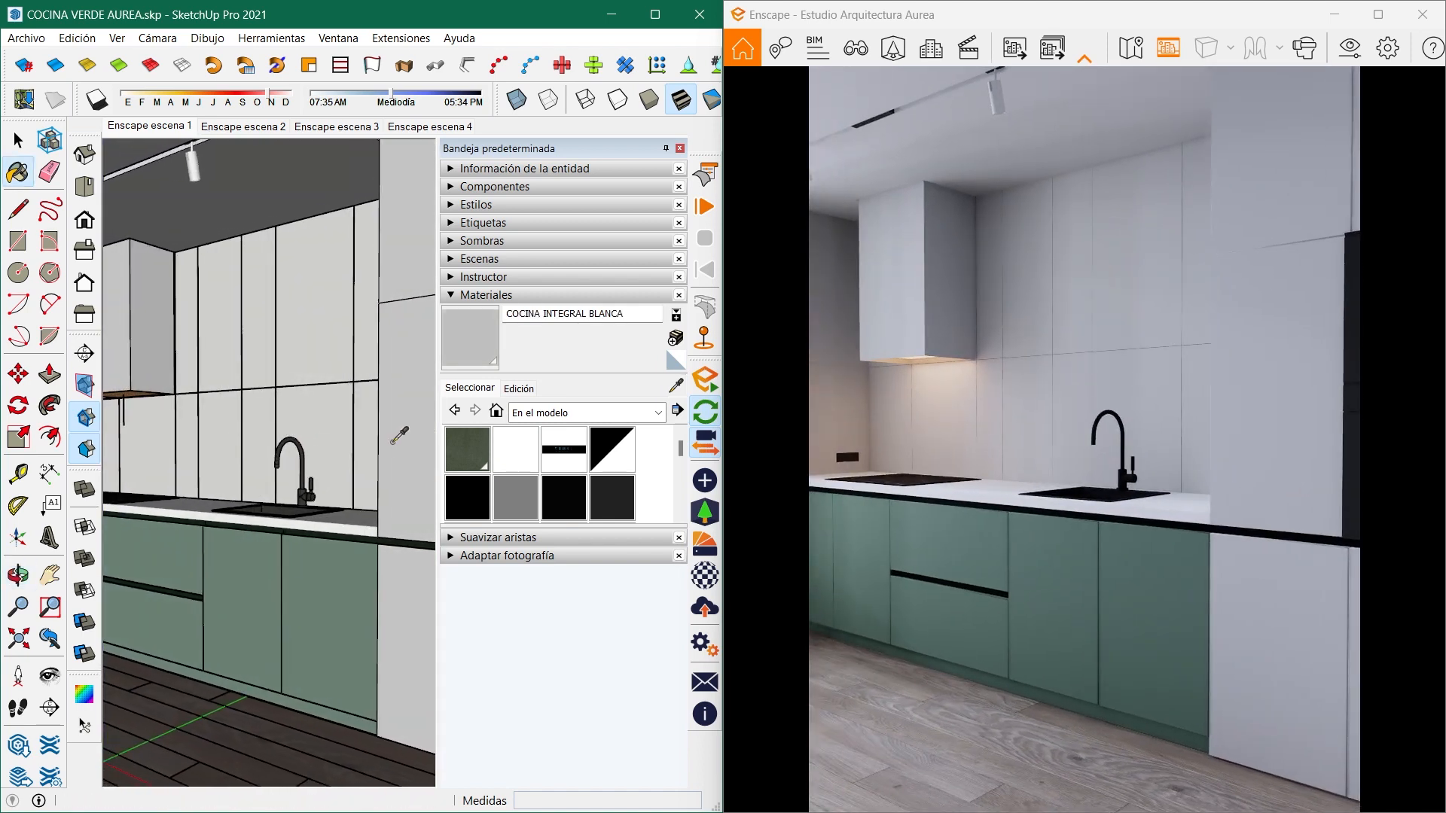
left_click(705, 580)
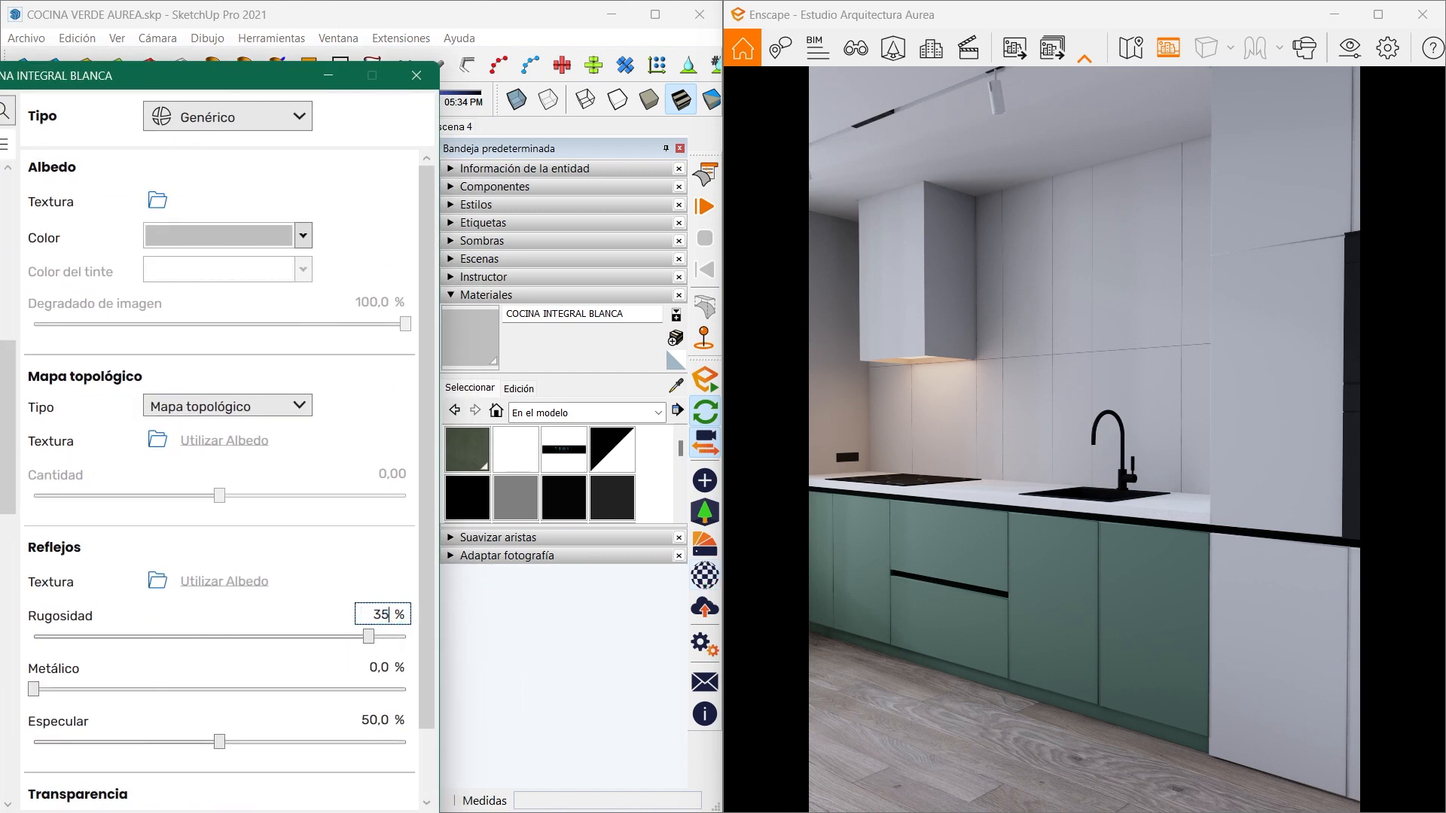
key("Return")
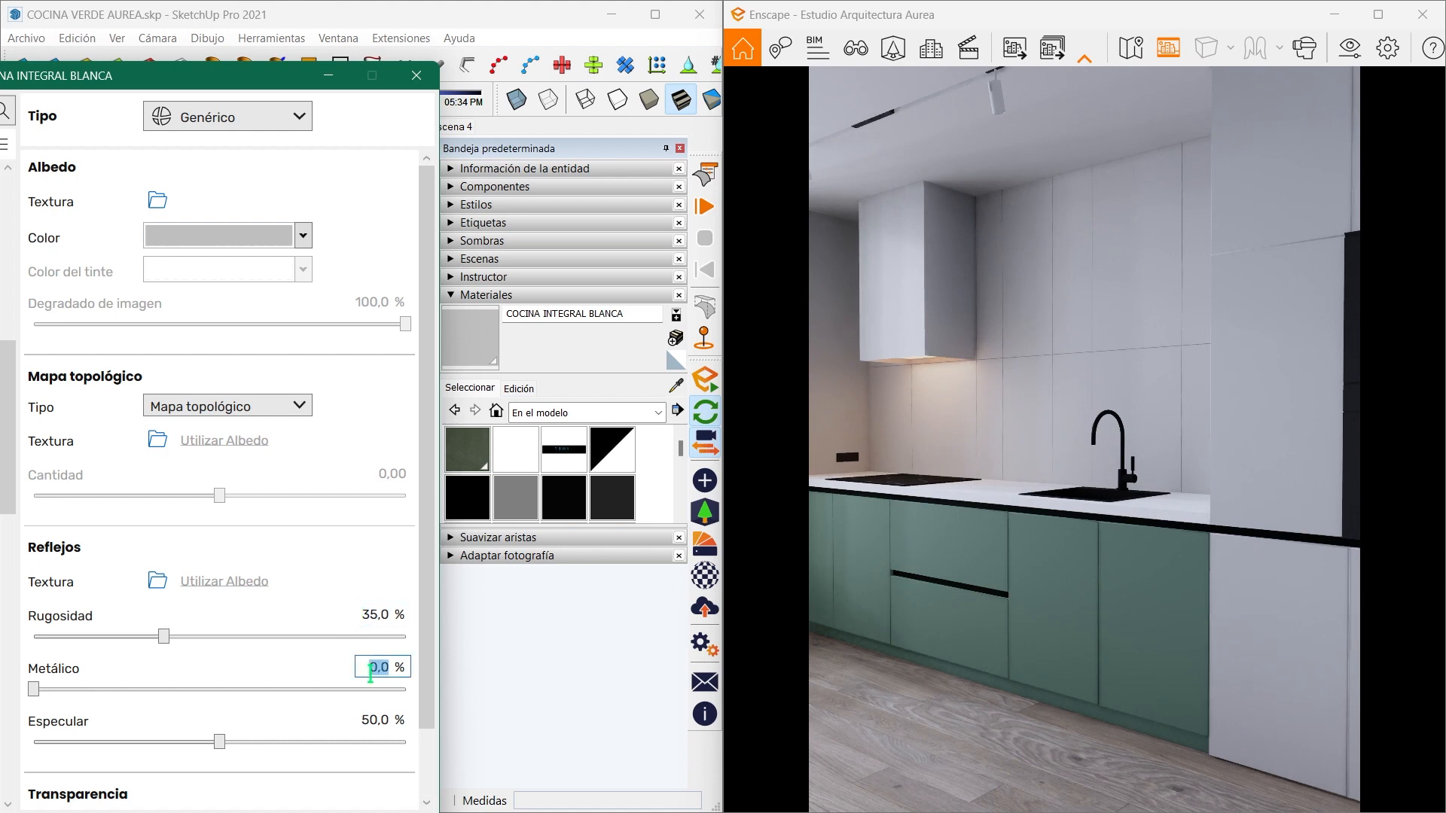
- Set the COCINA INTEGRAL BLANCA material's metallic value to 10% and minimise the material editor
type("10")
key("Return")
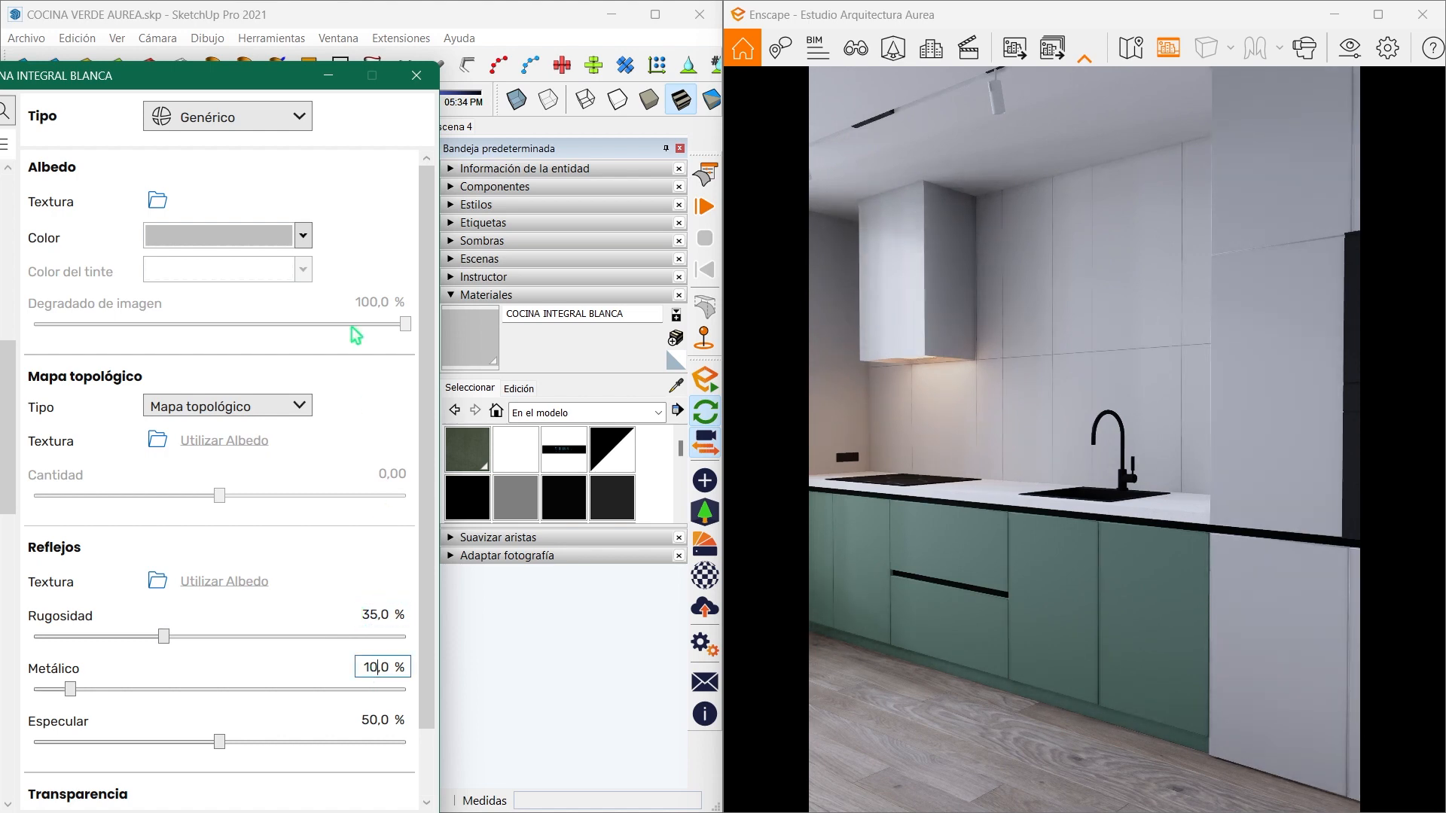
left_click(326, 77)
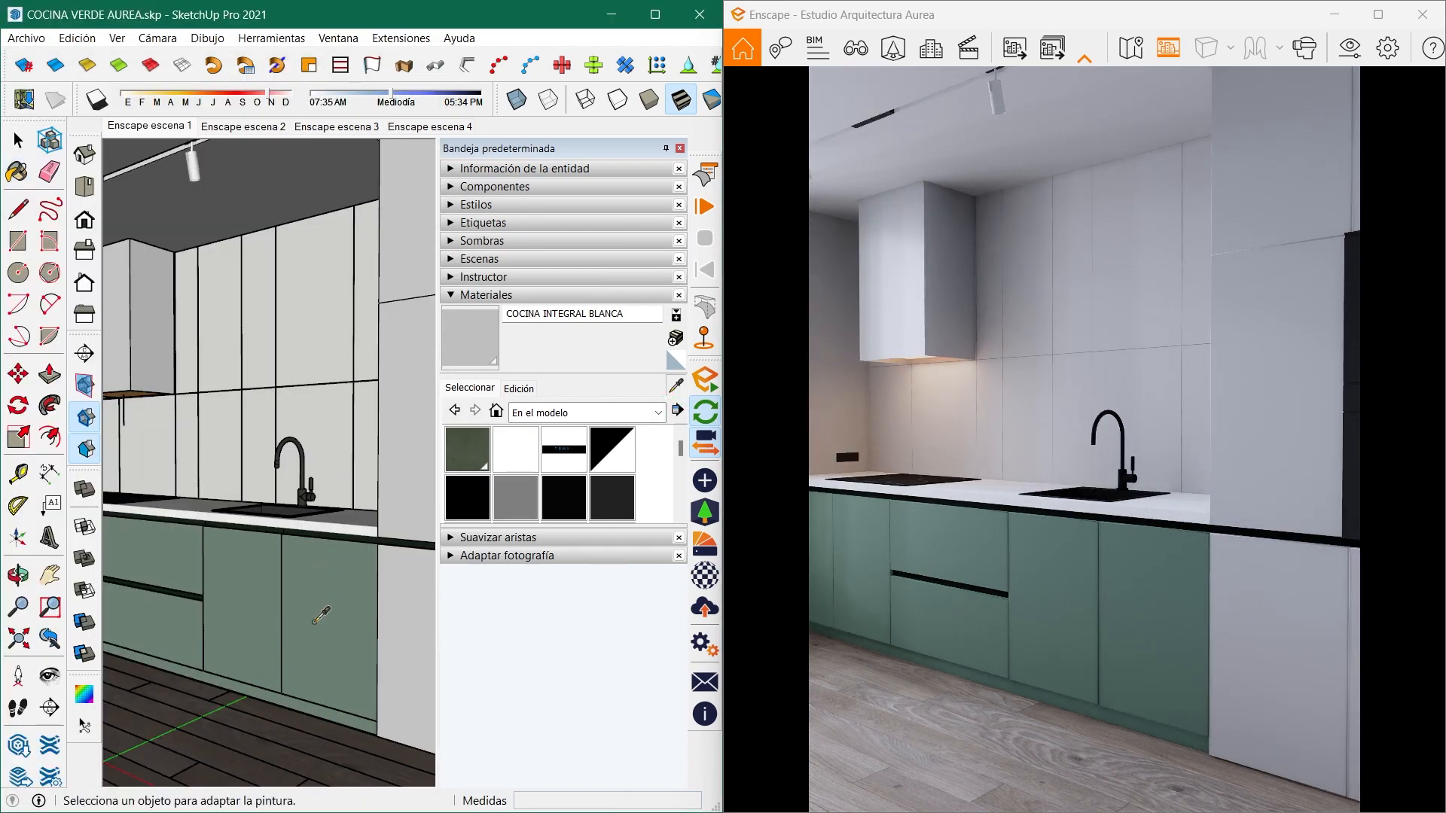
- Sample COCINA INTERGAL VERDE from the green base cabinets and set its roughness to 35% and metallic value to 10%
left_click(316, 614, "alt")
left_click(704, 576)
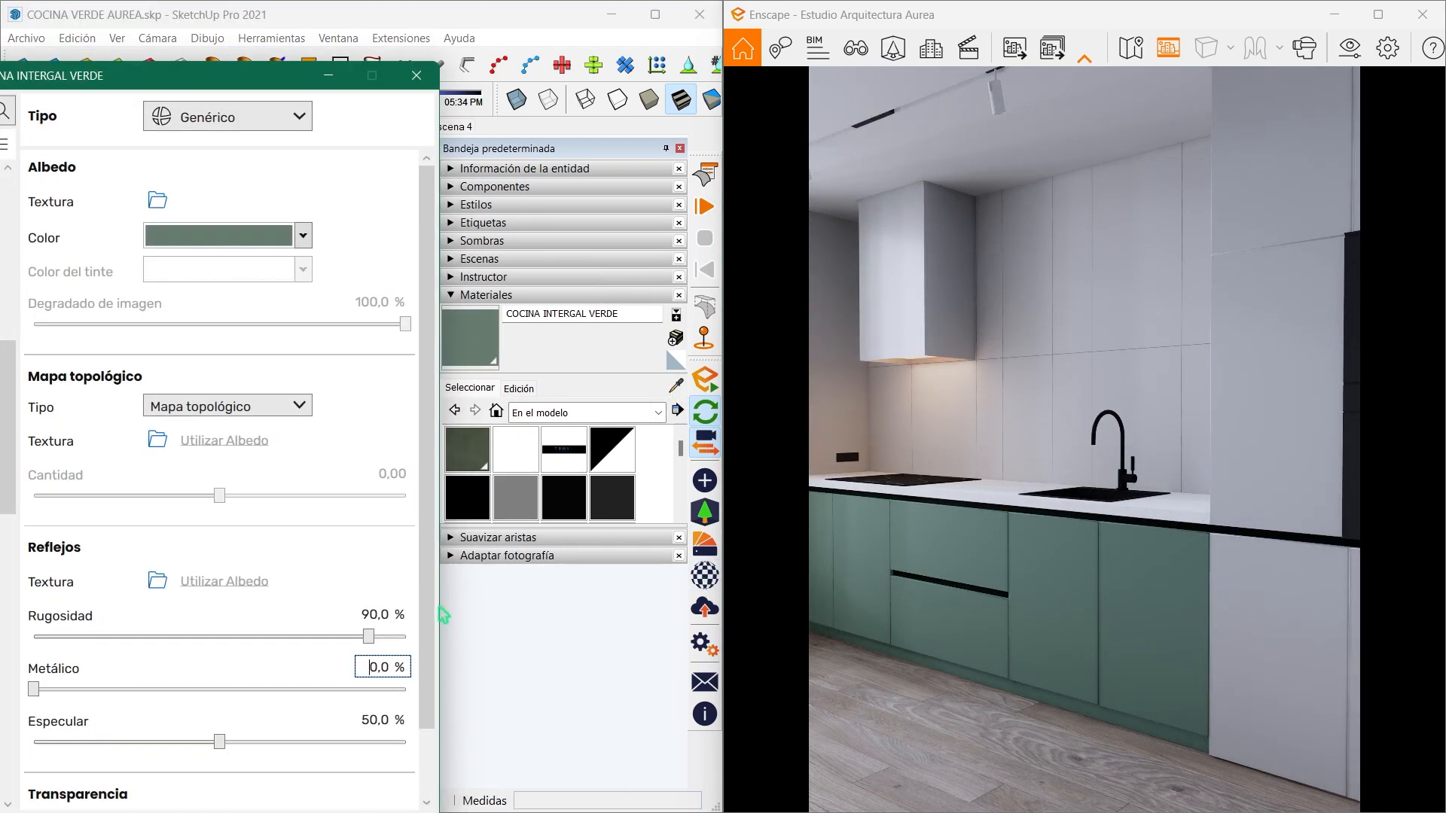
left_click(379, 614)
key("Return")
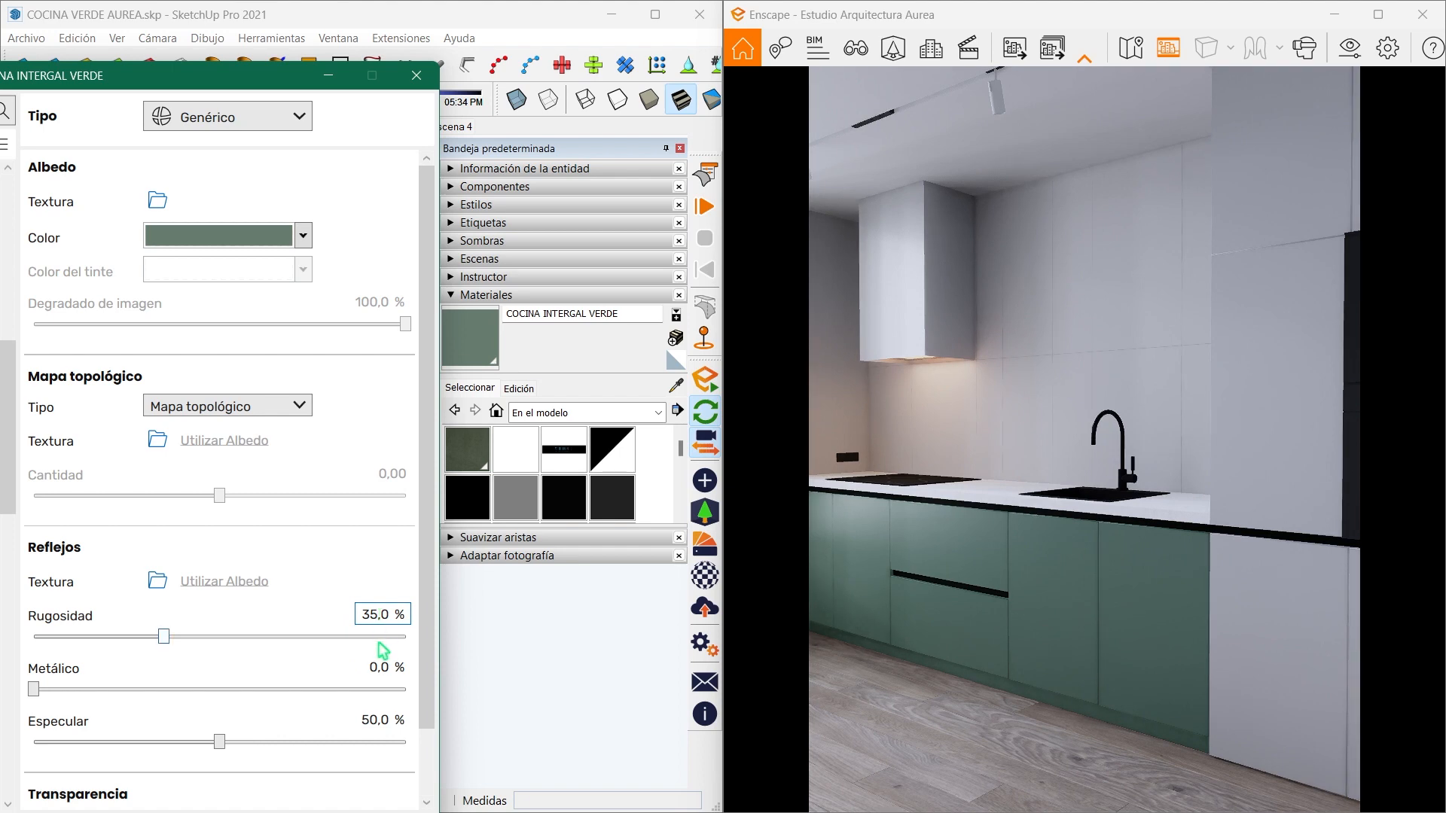
left_click(381, 660)
key("Return")
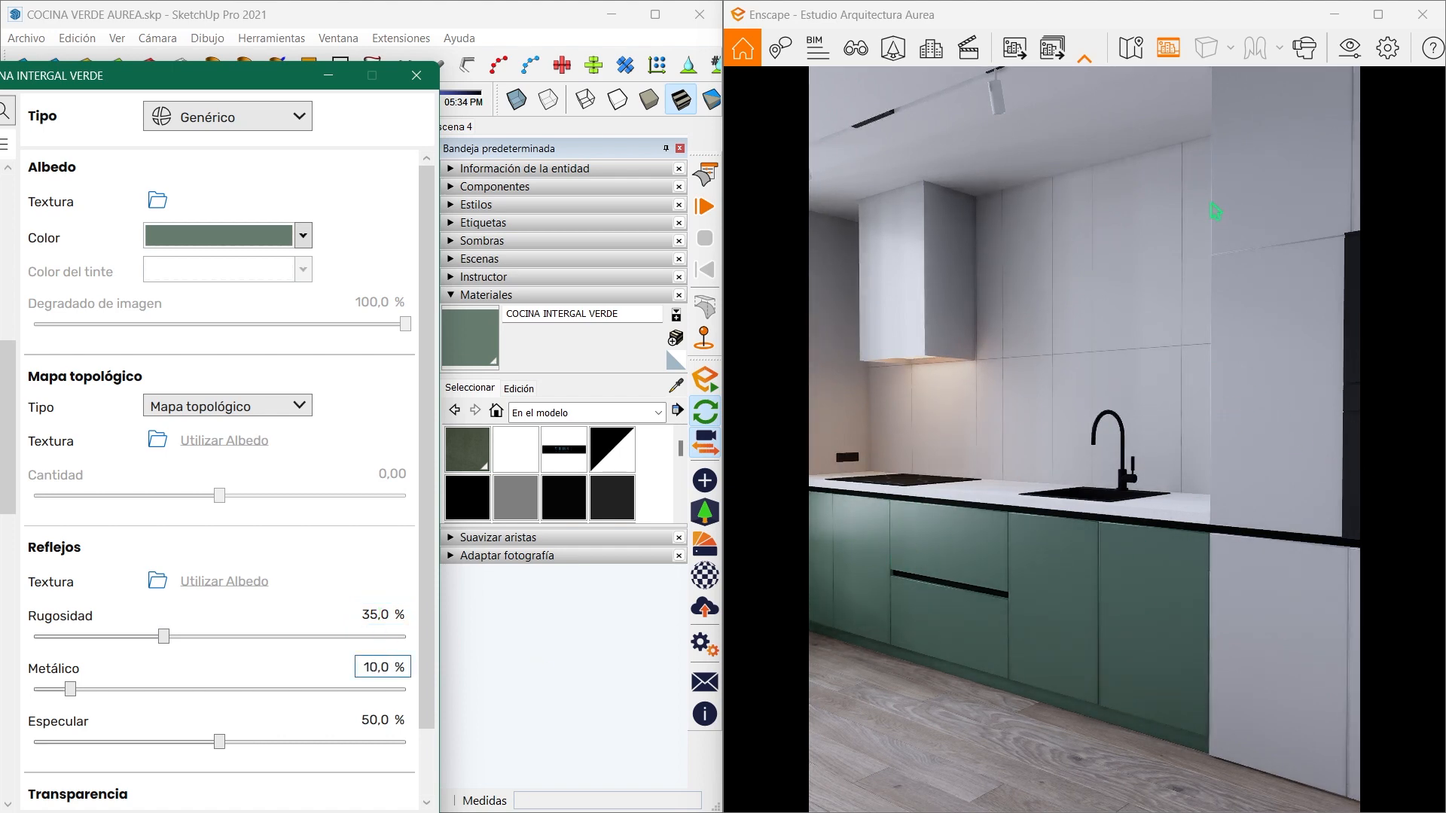
left_click(330, 73)
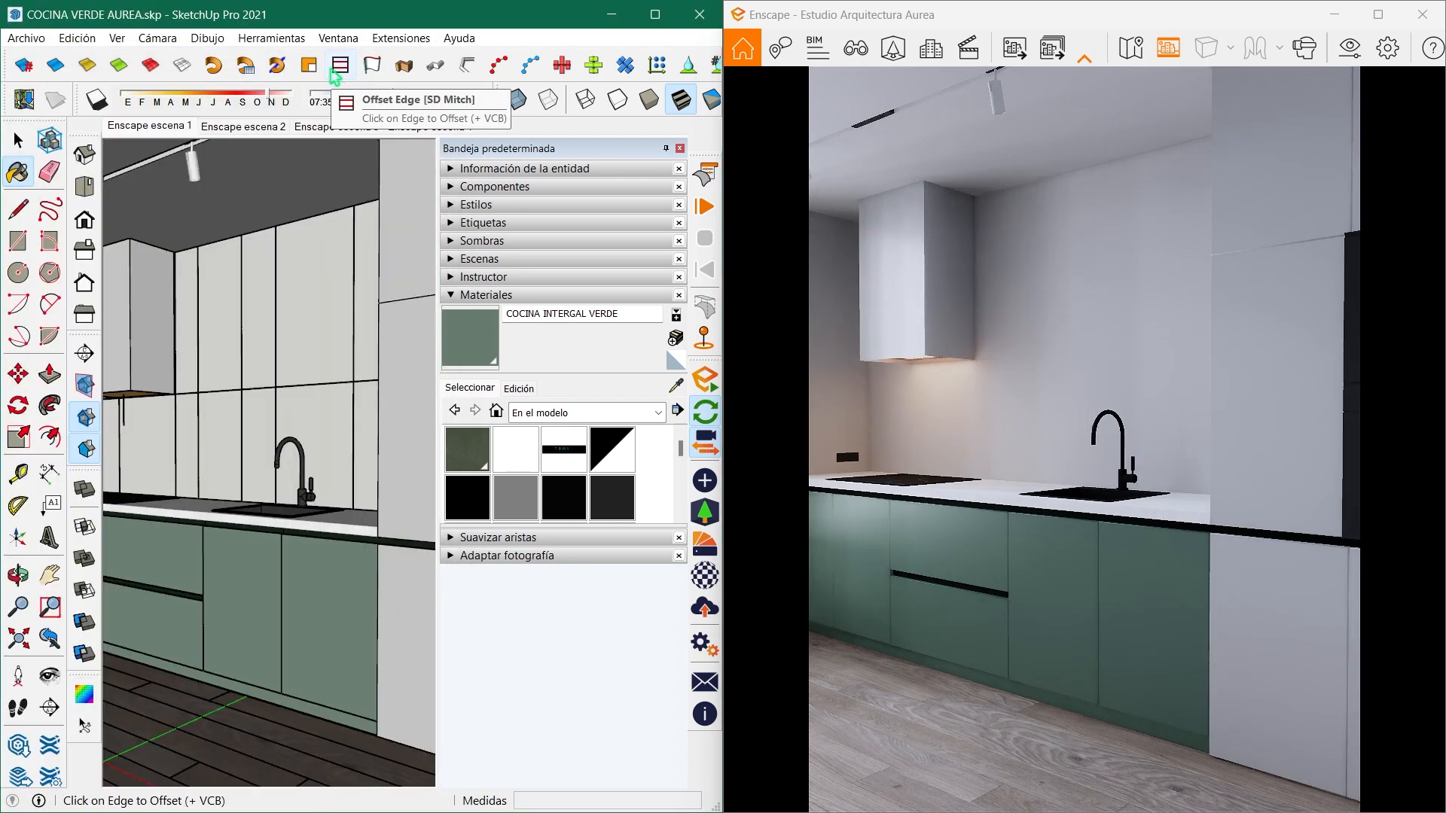
- Sample the MULTI CONTACTO material from the wall outlet beside the faucet and set its roughness to 40%
left_click(675, 389)
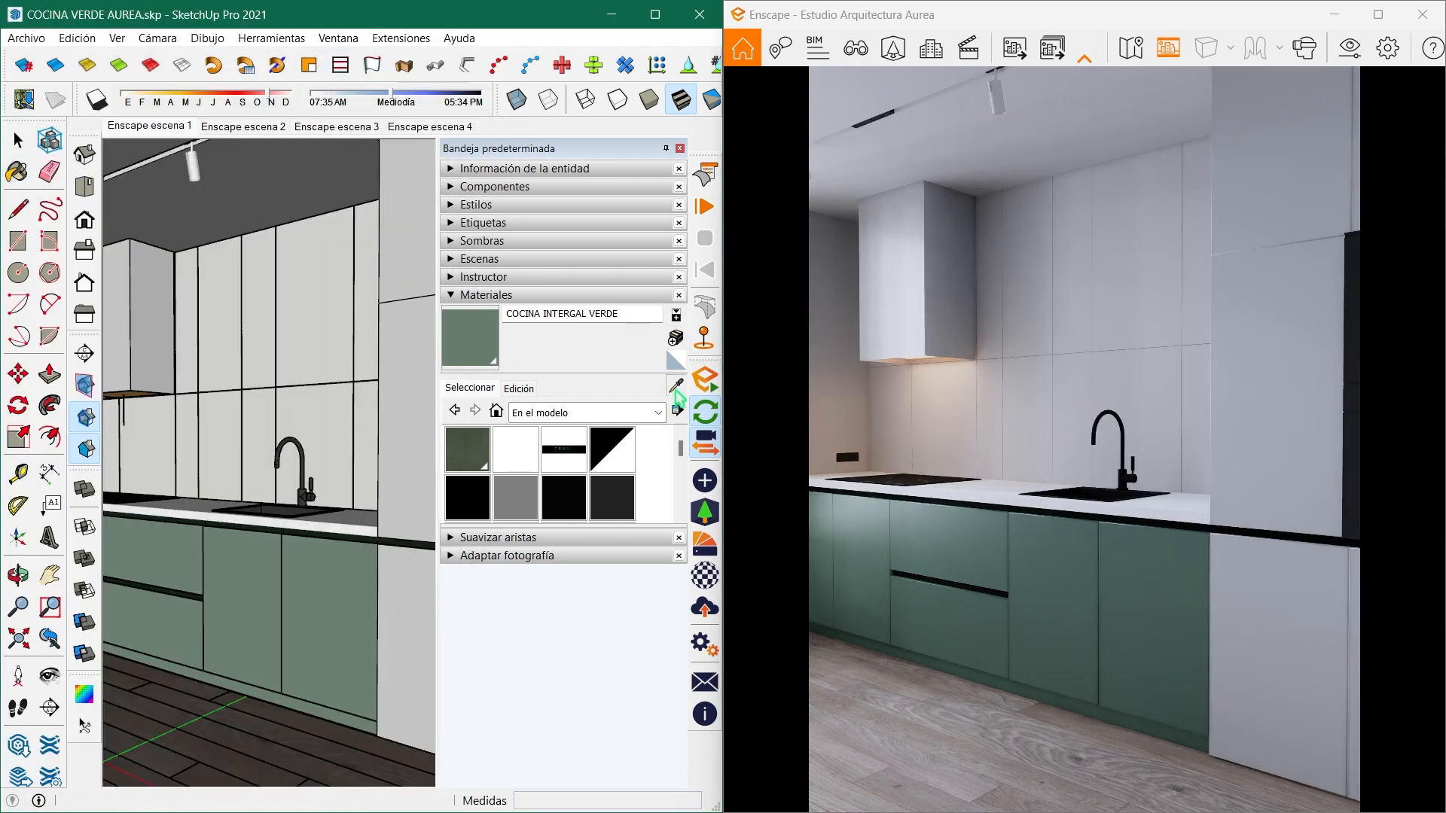
mouse_move(272, 426)
middle_mouse_down()
mouse_move(371, 445)
mouse_move(343, 459)
mouse_move(412, 482)
middle_mouse_up()
scroll(333, 494, "up", 4)
scroll(333, 495, "up", 3)
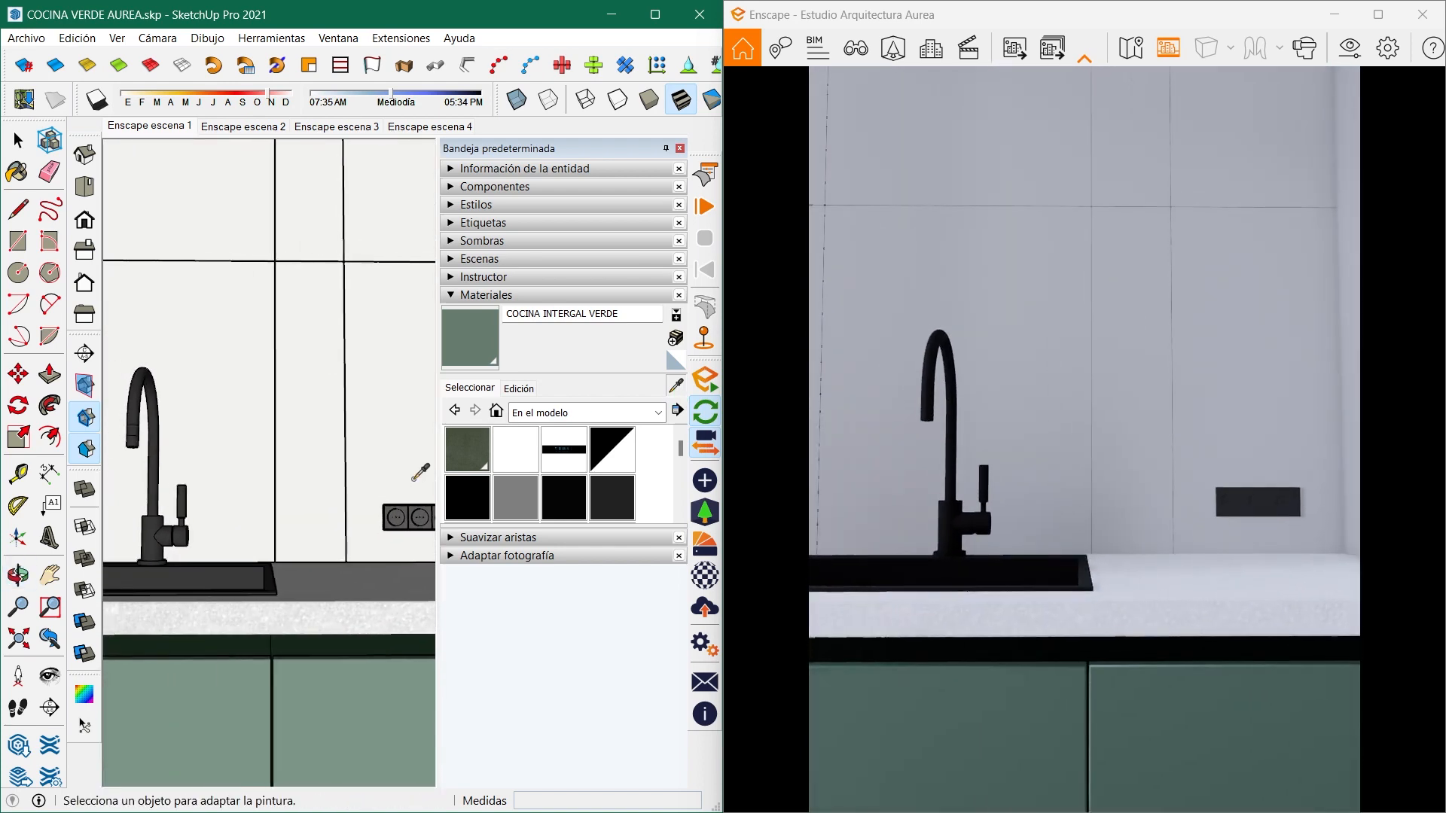
left_click(409, 518)
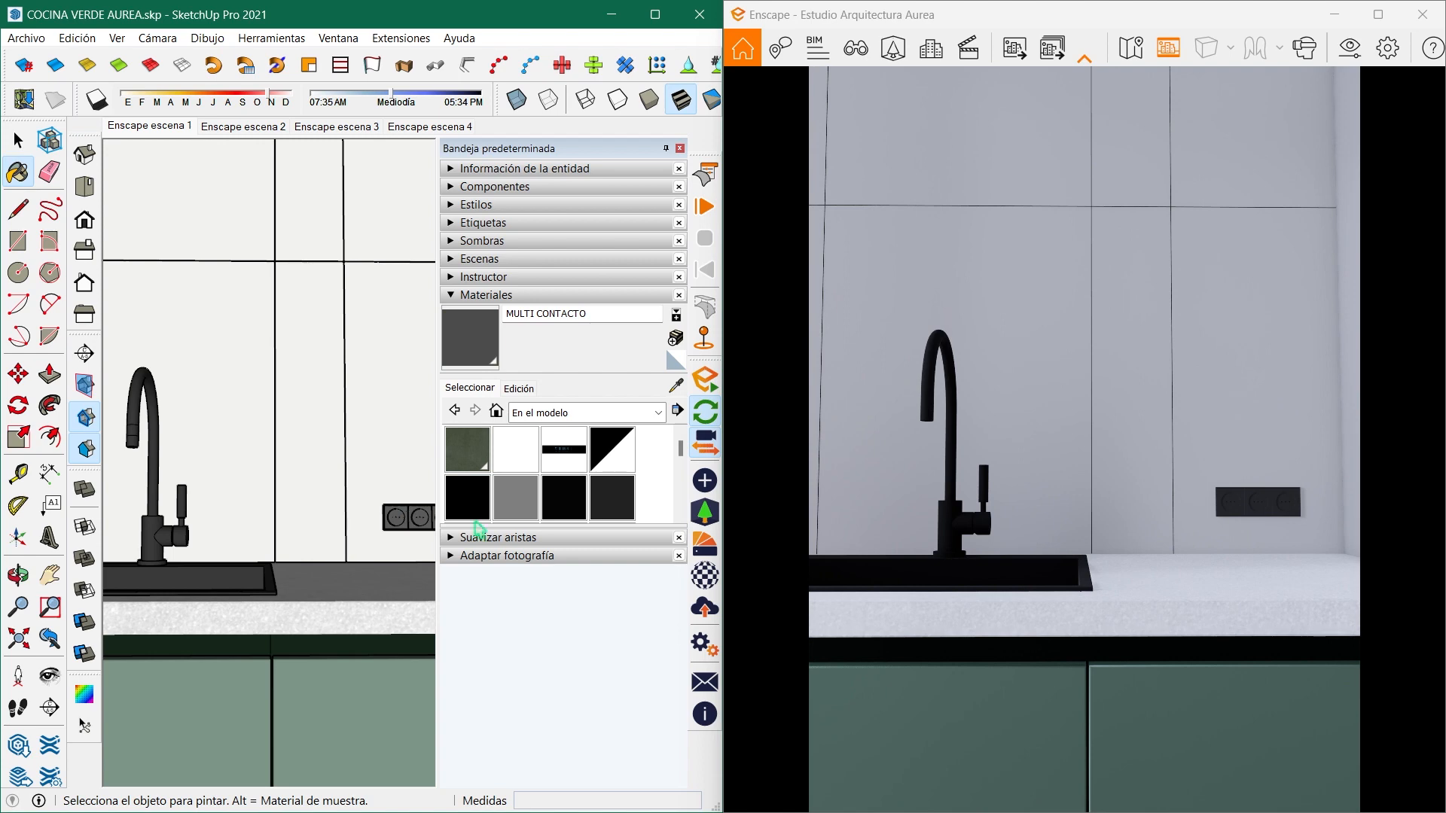
left_click(705, 575)
double_click(379, 614)
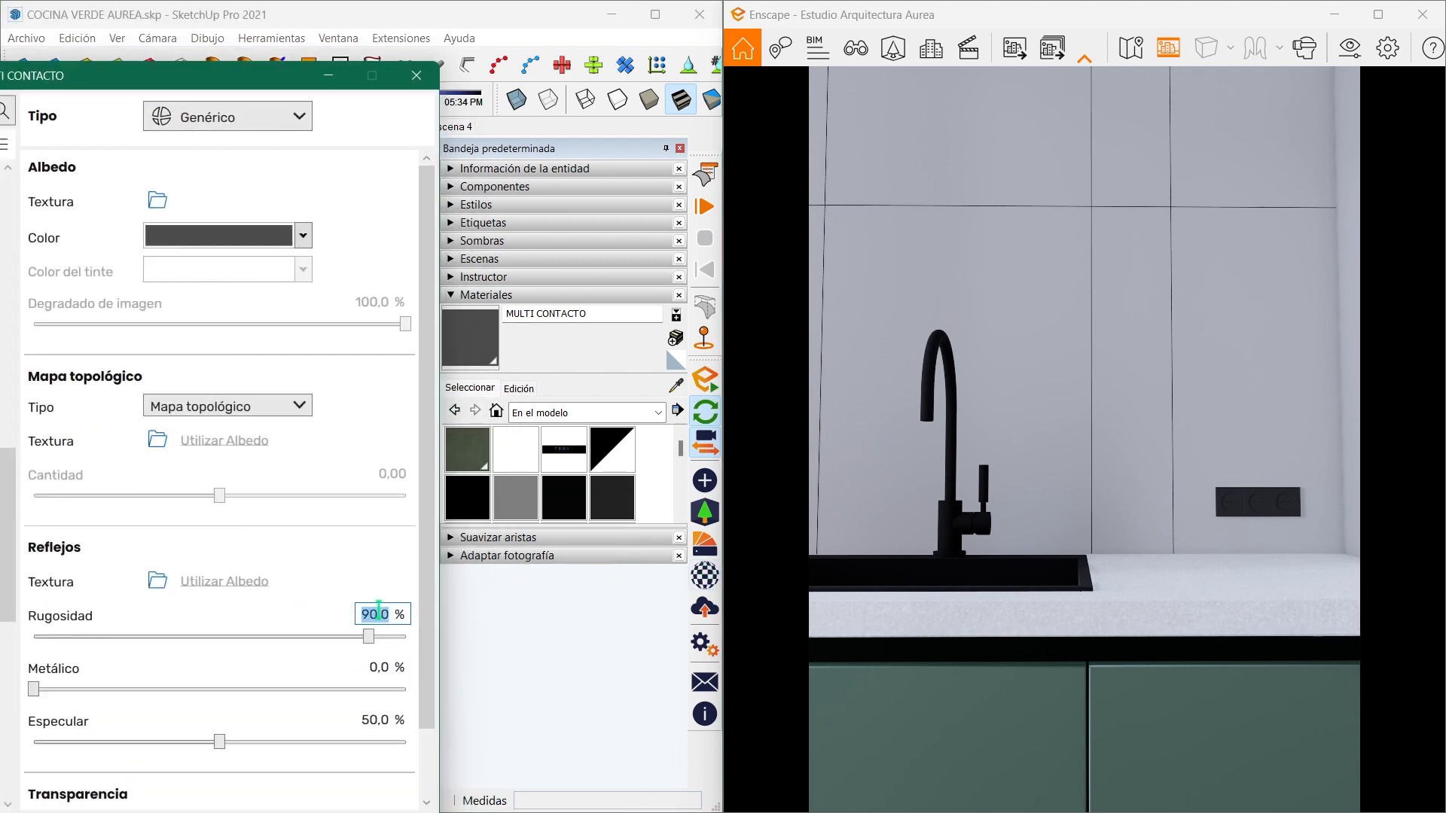
type("40")
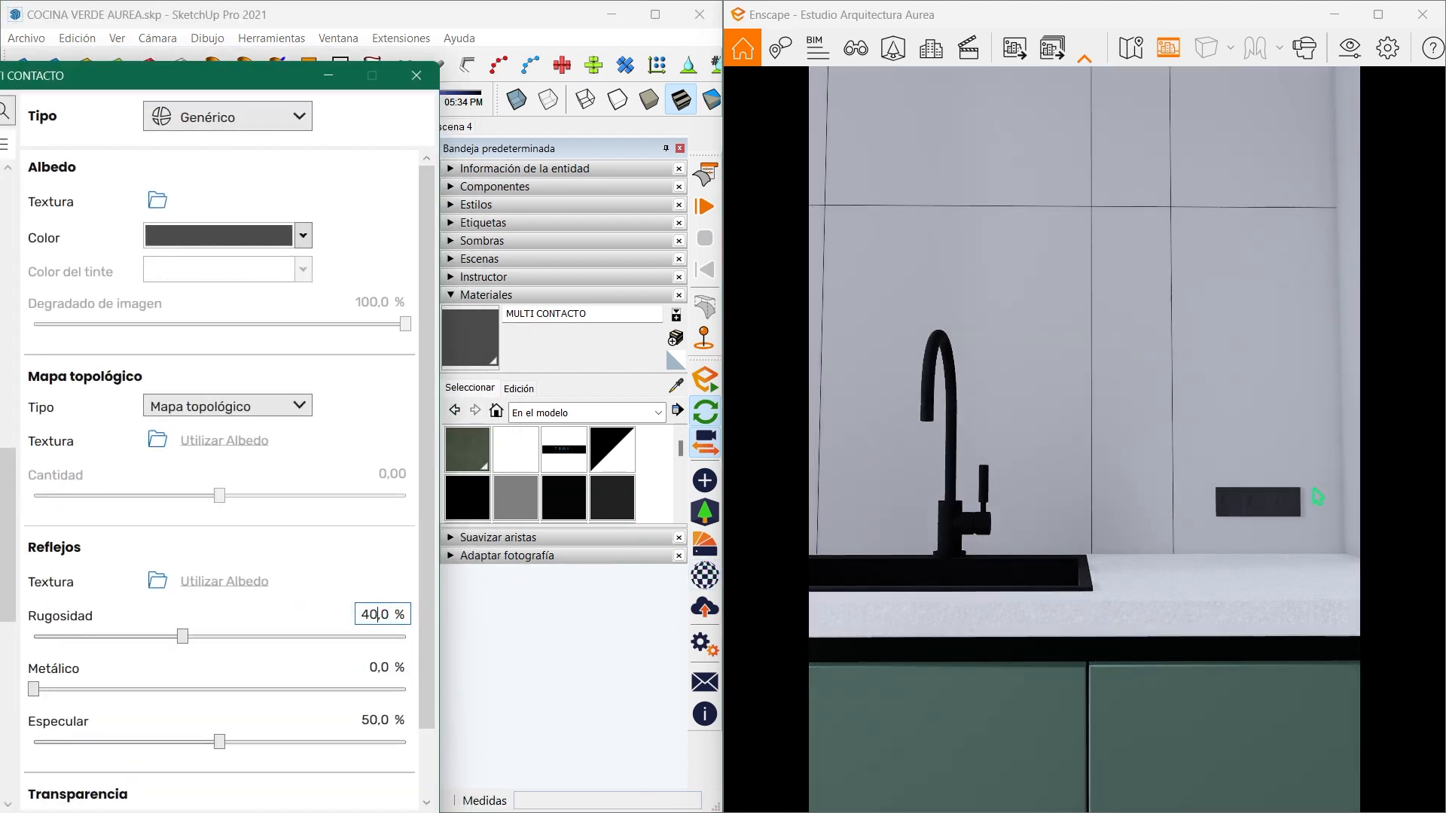
left_click(332, 80)
- Sample the BARRA COCINA GRANITO material from the countertop and set its roughness to 20%
mouse_move(355, 429)
middle_mouse_down()
mouse_move(203, 527)
mouse_move(246, 517)
mouse_move(219, 507)
mouse_move(244, 527)
middle_mouse_up()
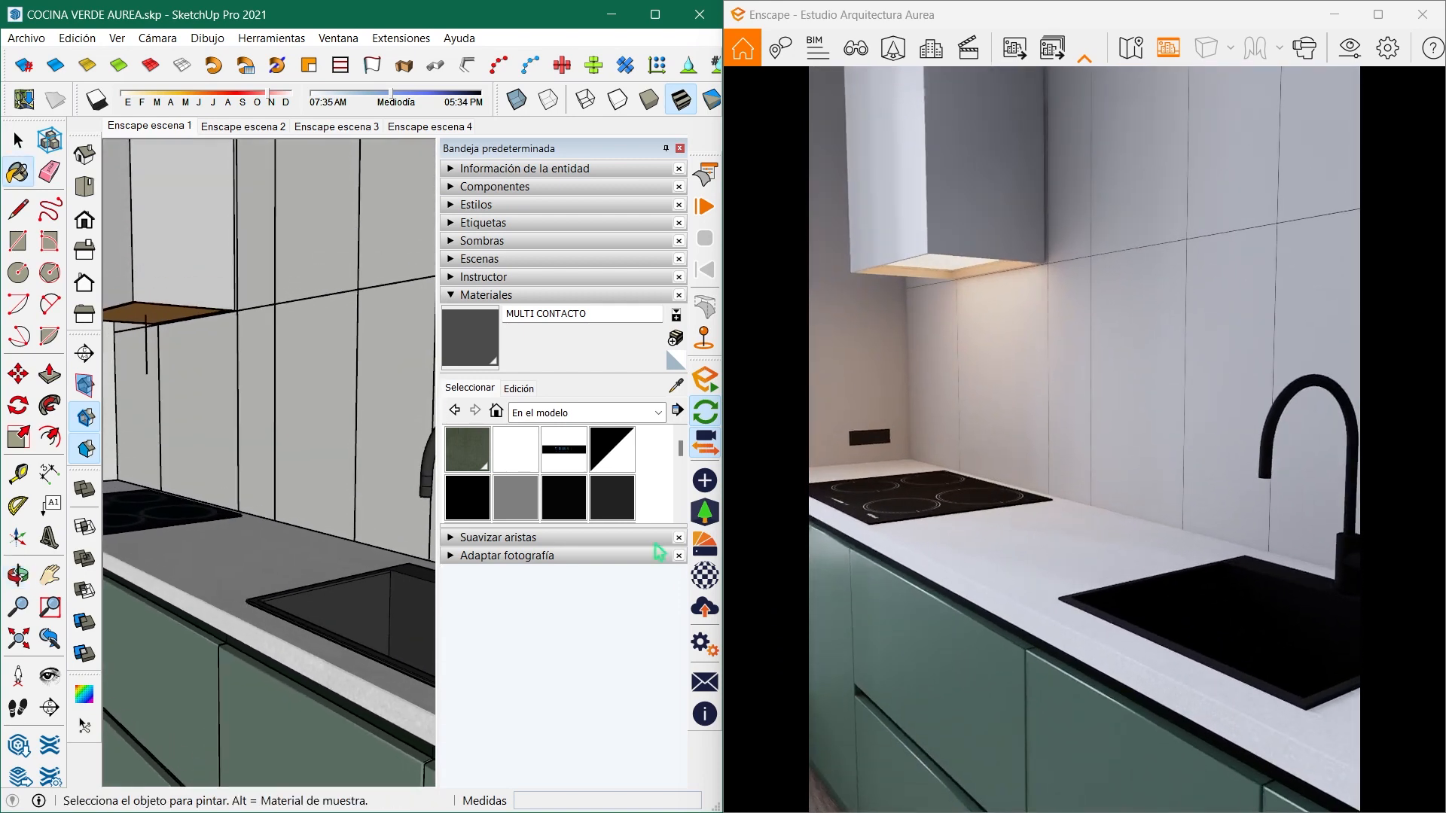
left_click(676, 385)
left_click(238, 558)
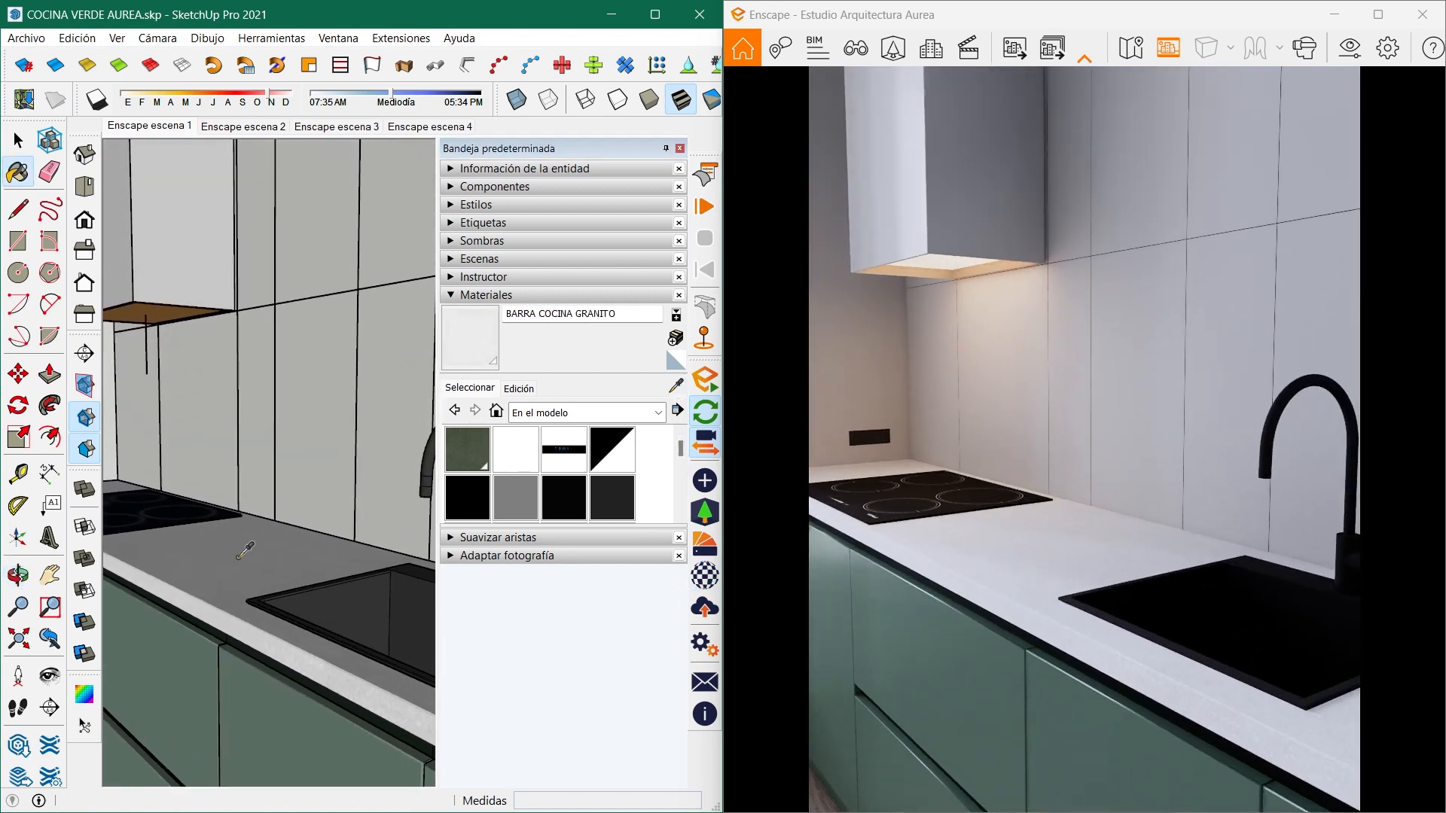
left_click(701, 575)
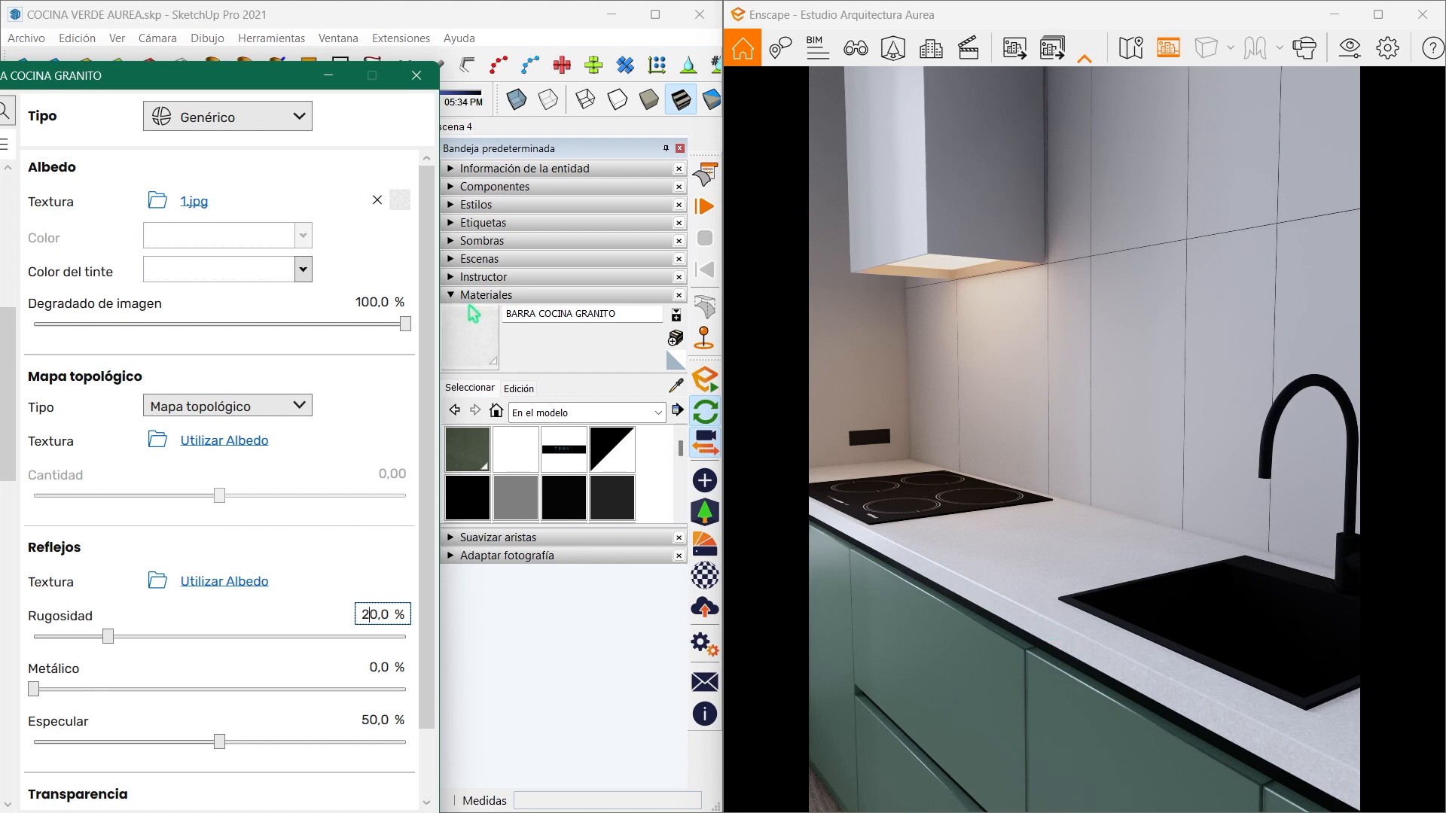
left_click(324, 79)
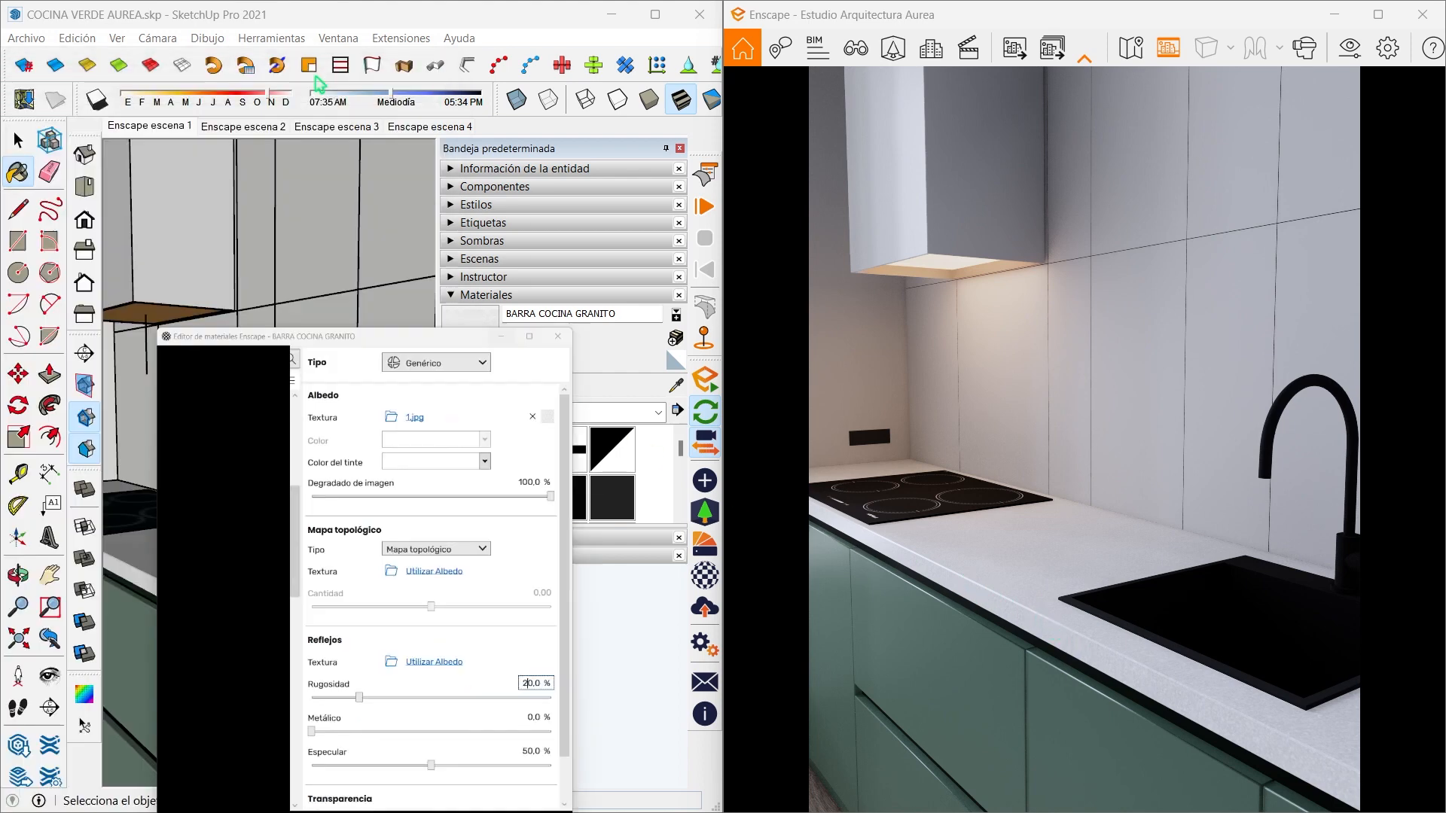
- Sample the TARJA LLAVE material from the sink and set its roughness to 30% and metallic value to 30%
mouse_move(339, 520)
middle_mouse_down()
mouse_move(381, 555)
mouse_move(226, 462)
middle_mouse_up()
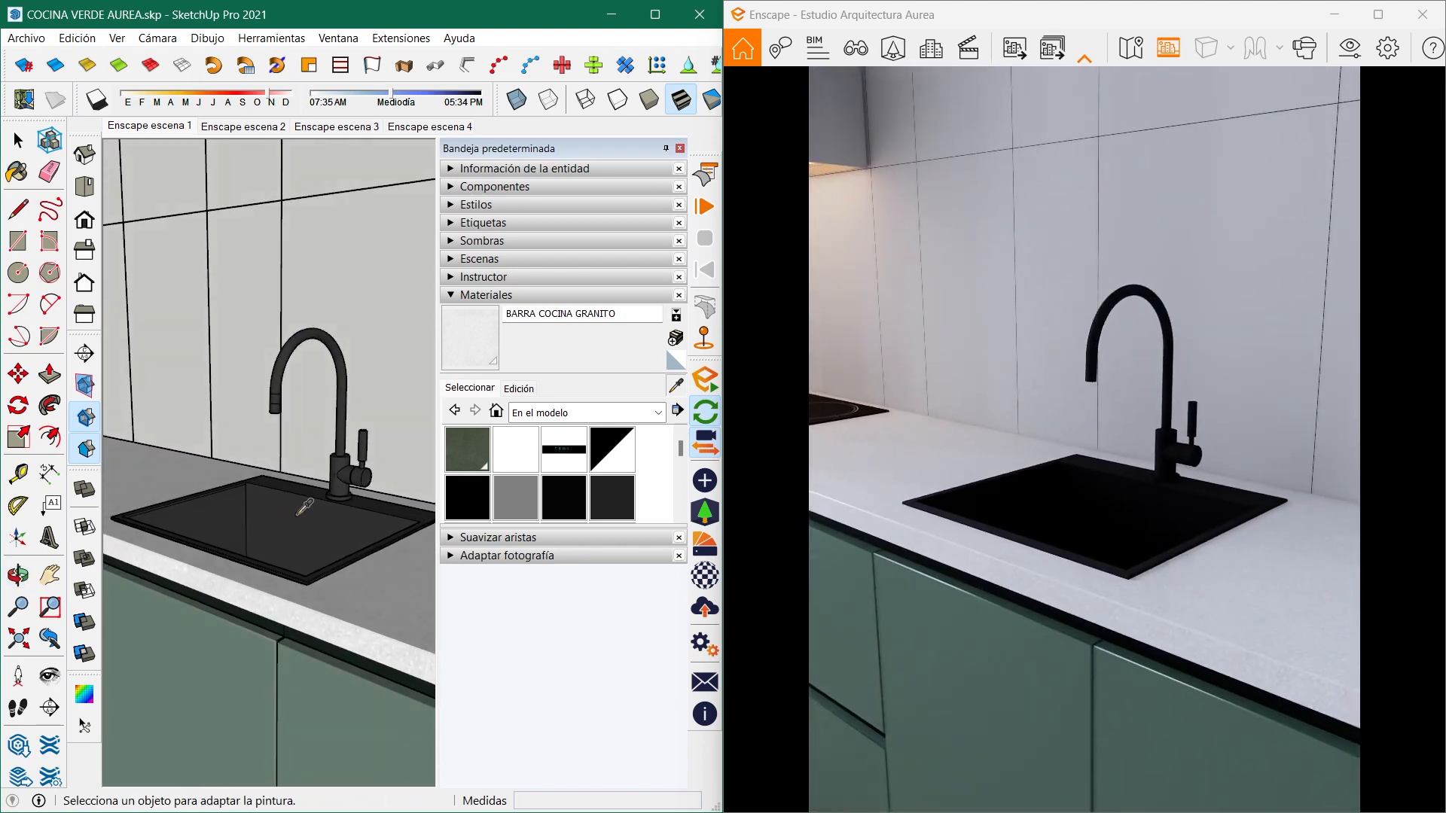
left_click(299, 514)
left_click(705, 575)
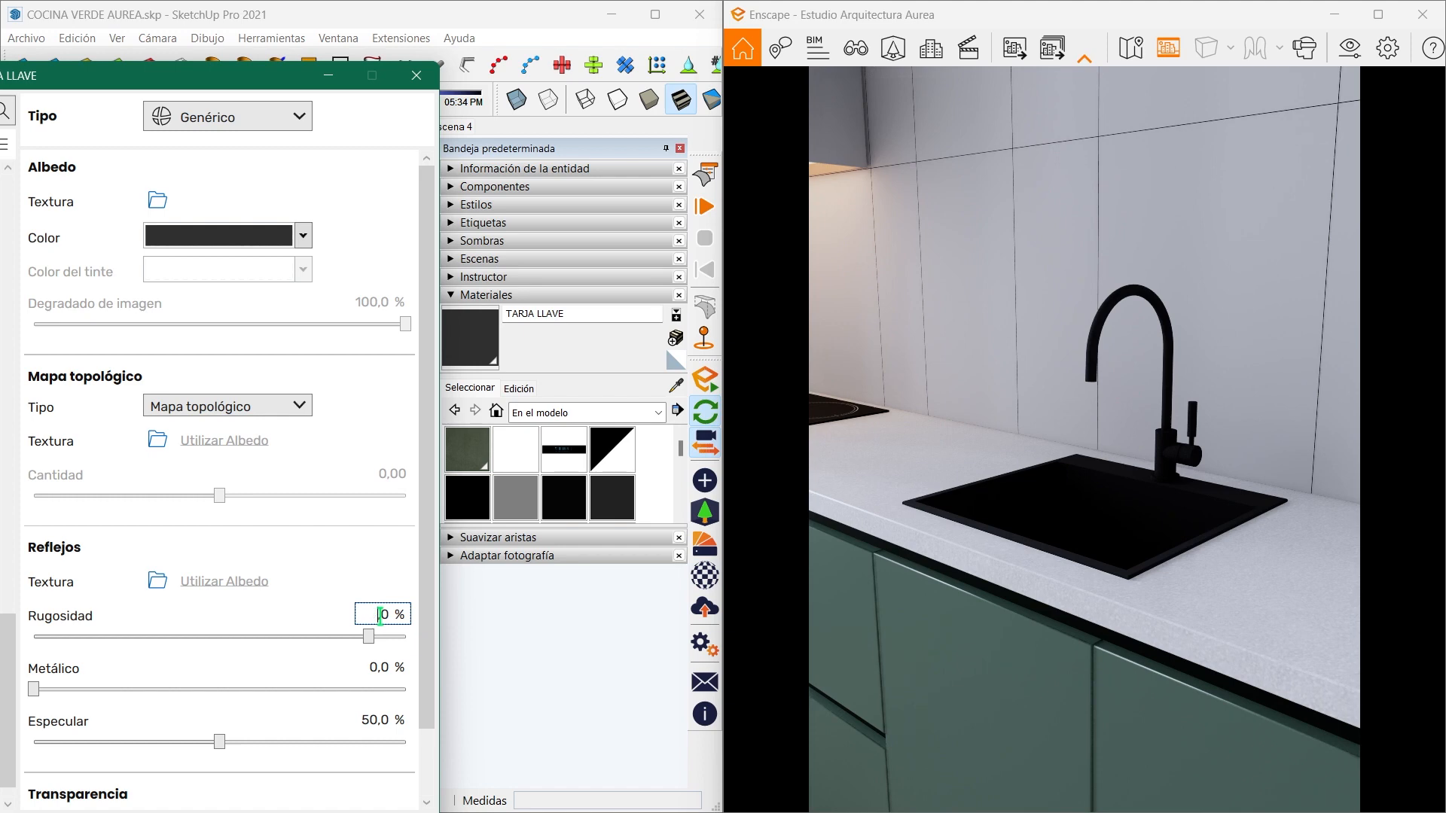
type("30,0")
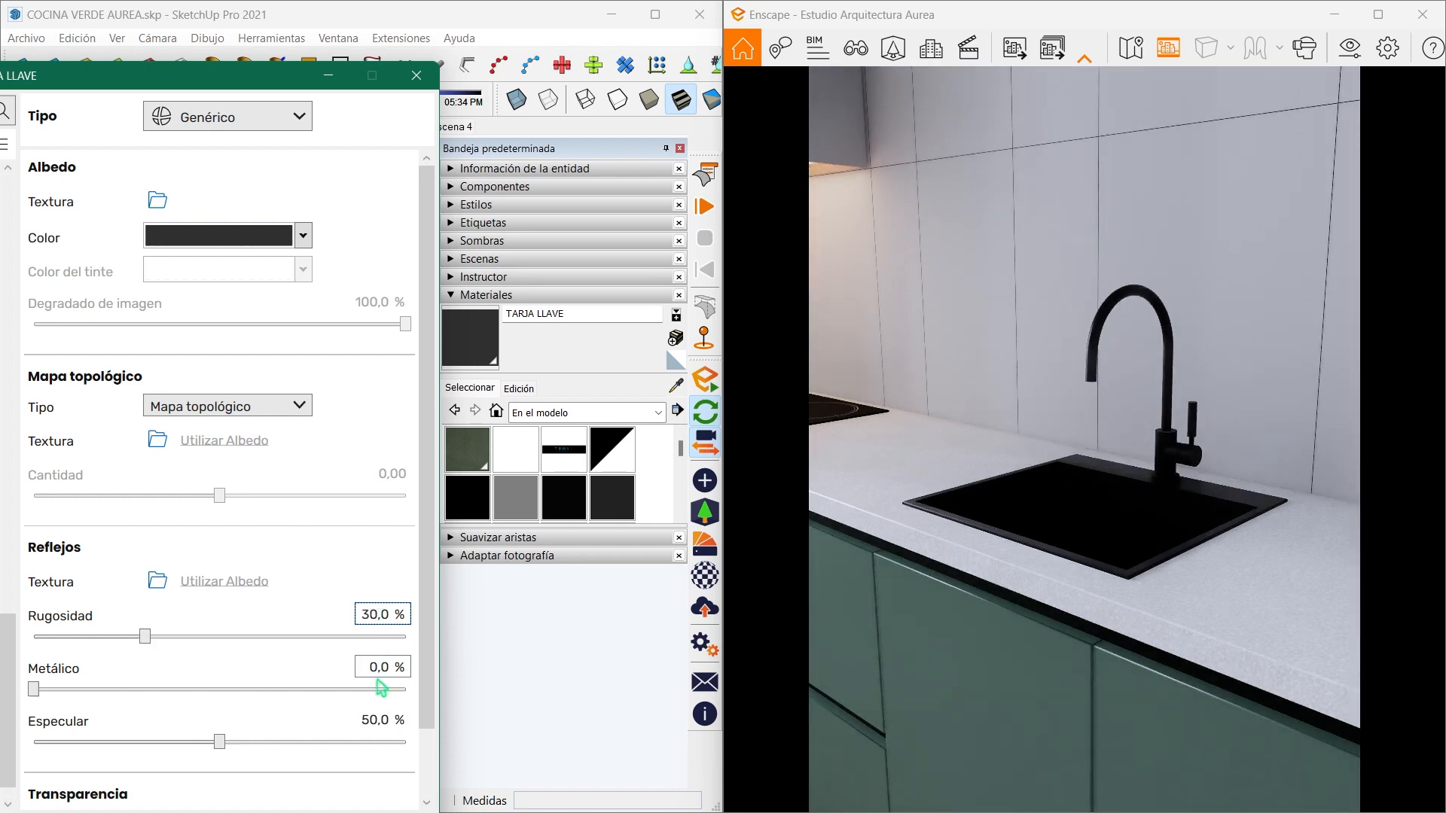
left_click(373, 668)
key("Return")
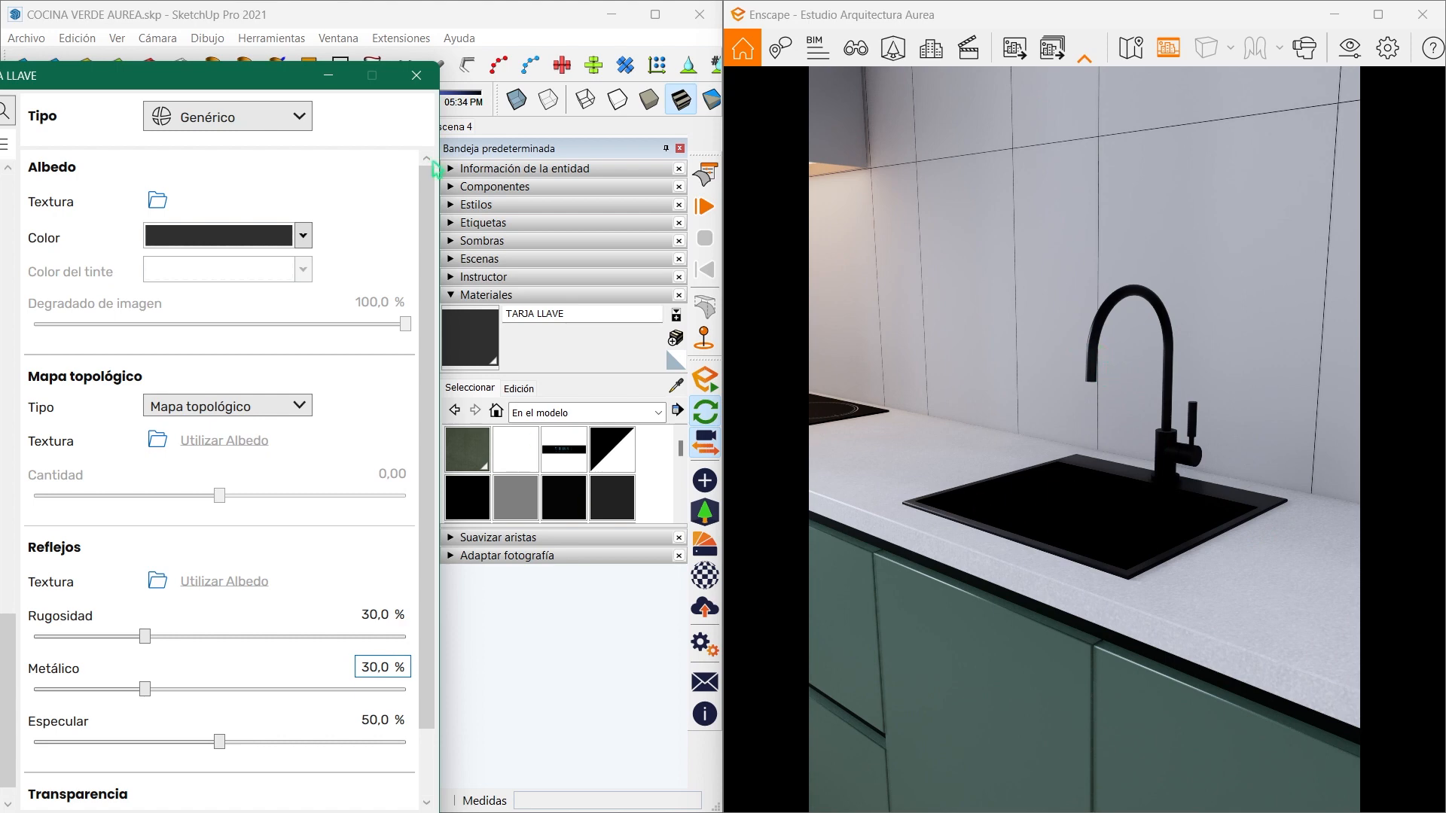
left_click(329, 79)
- Sample the ESTUFA material from the cooktop and set its roughness to 35% in the Enscape material editor
mouse_move(320, 354)
middle_mouse_down()
mouse_move(310, 413)
mouse_move(347, 449)
mouse_move(213, 373)
mouse_move(171, 456)
mouse_move(196, 557)
mouse_move(336, 607)
mouse_move(745, 400)
mouse_move(898, 389)
mouse_move(845, 414)
mouse_move(910, 400)
middle_mouse_up()
scroll(347, 450, "up", 4)
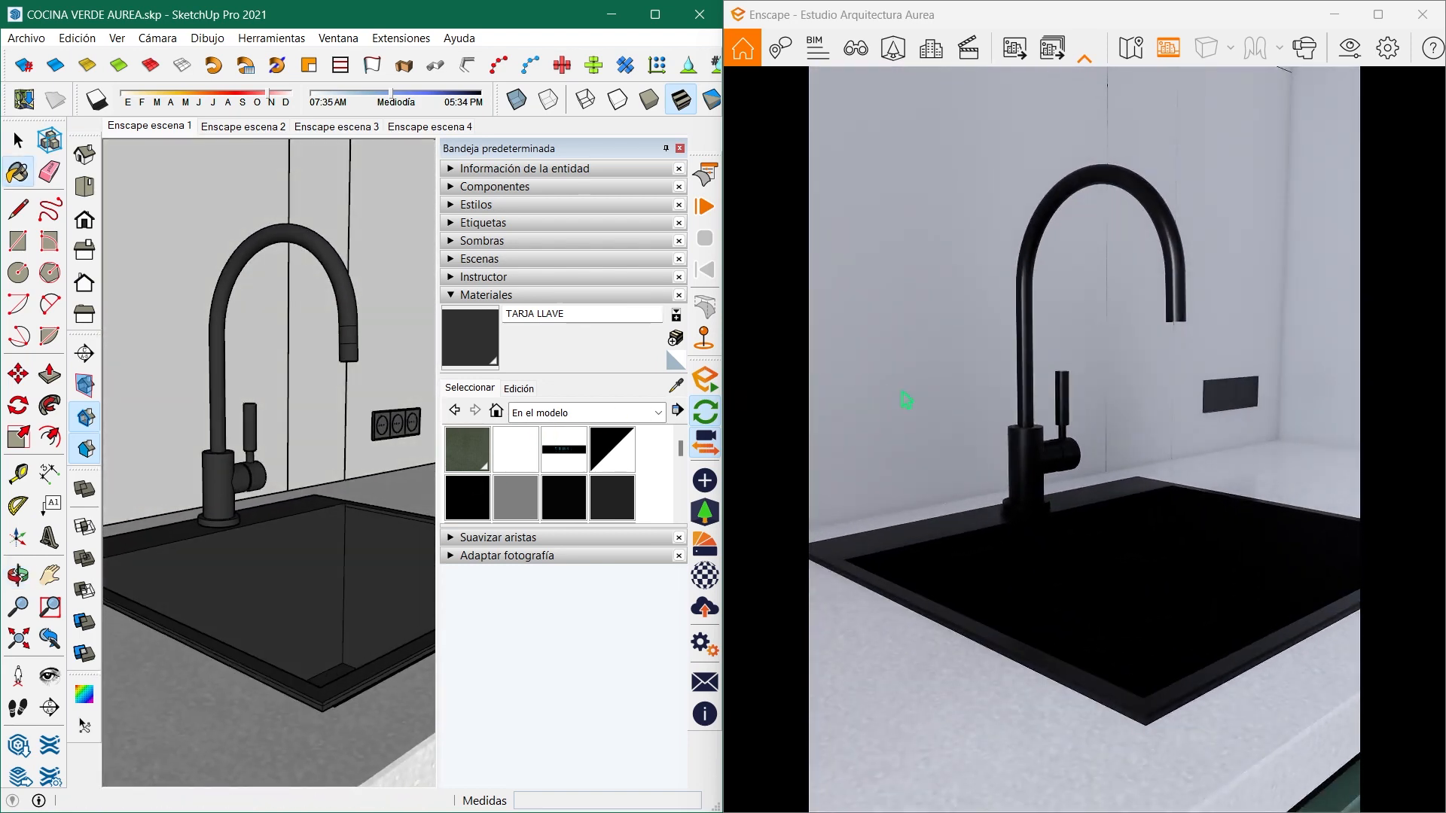
mouse_move(394, 429)
middle_mouse_down()
mouse_move(316, 436)
mouse_move(336, 471)
mouse_move(369, 474)
mouse_move(336, 564)
mouse_move(251, 485)
mouse_move(236, 491)
mouse_move(278, 479)
mouse_move(252, 445)
middle_mouse_up()
scroll(452, 451, "down", 7)
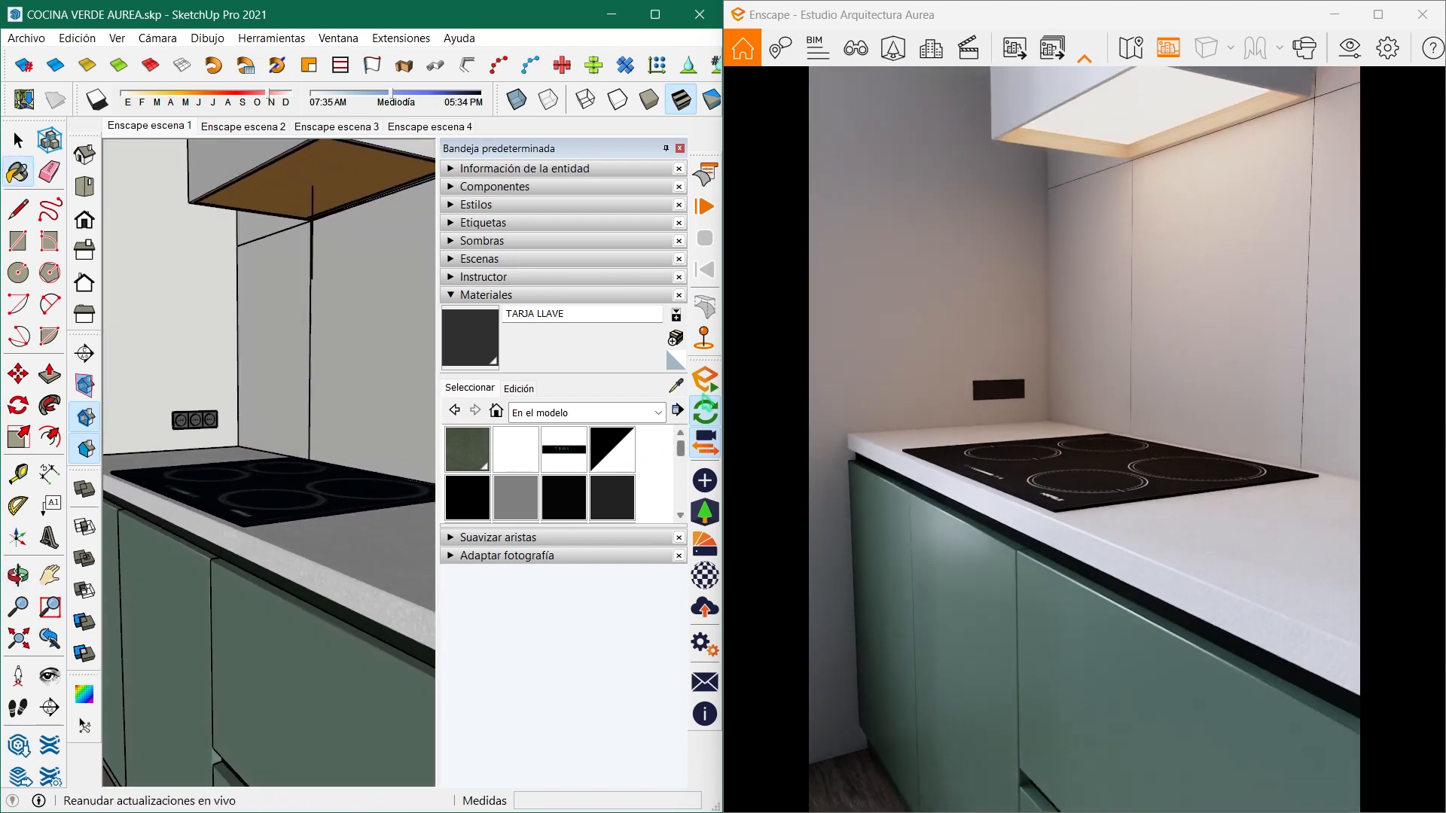
left_click(677, 387)
left_click(264, 515)
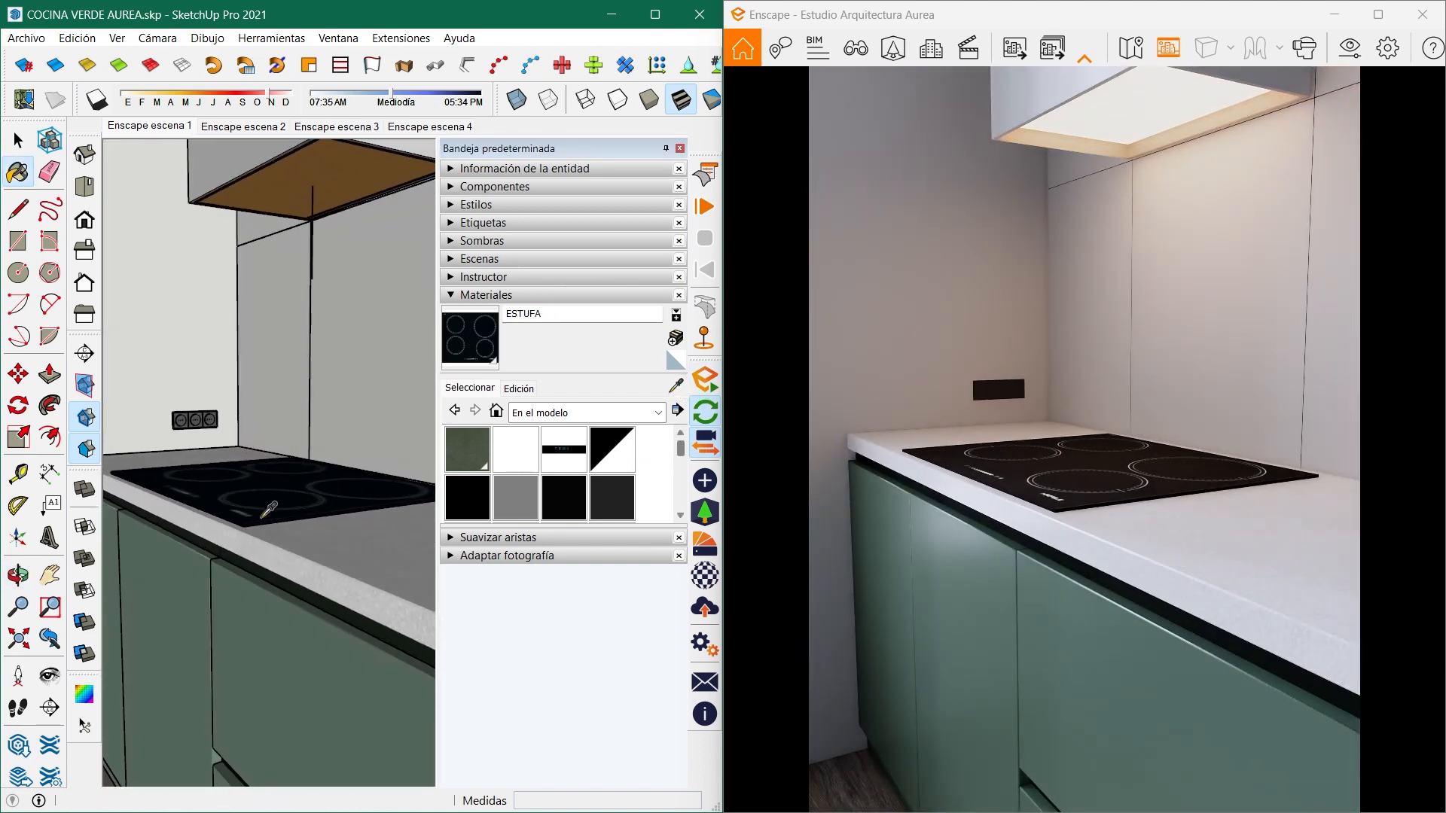
left_click(705, 575)
double_click(381, 614)
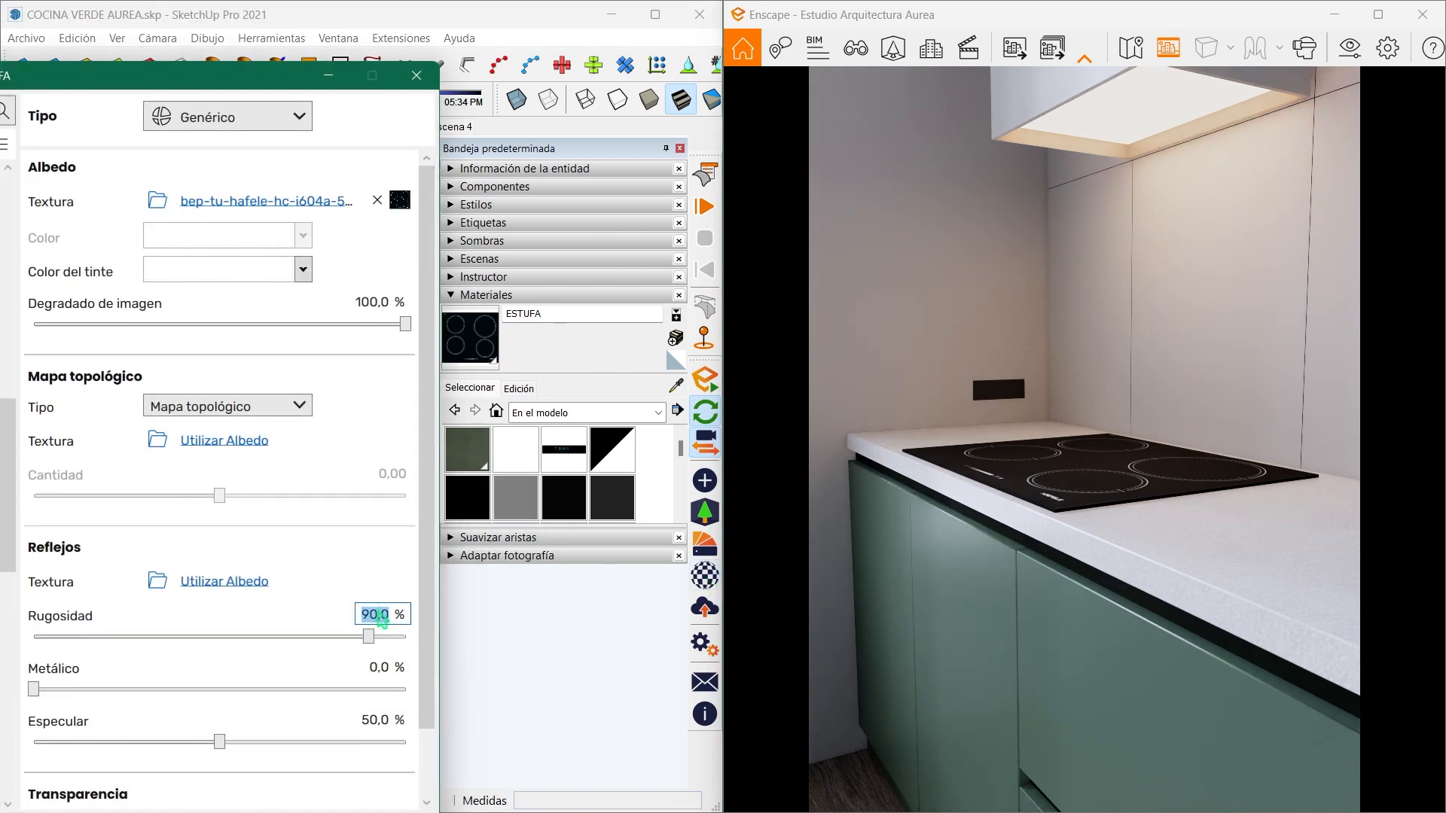
type("35")
key("Return")
- Set the ESTUFA material's metallic value to 30% and minimise the material editor
left_click(375, 662)
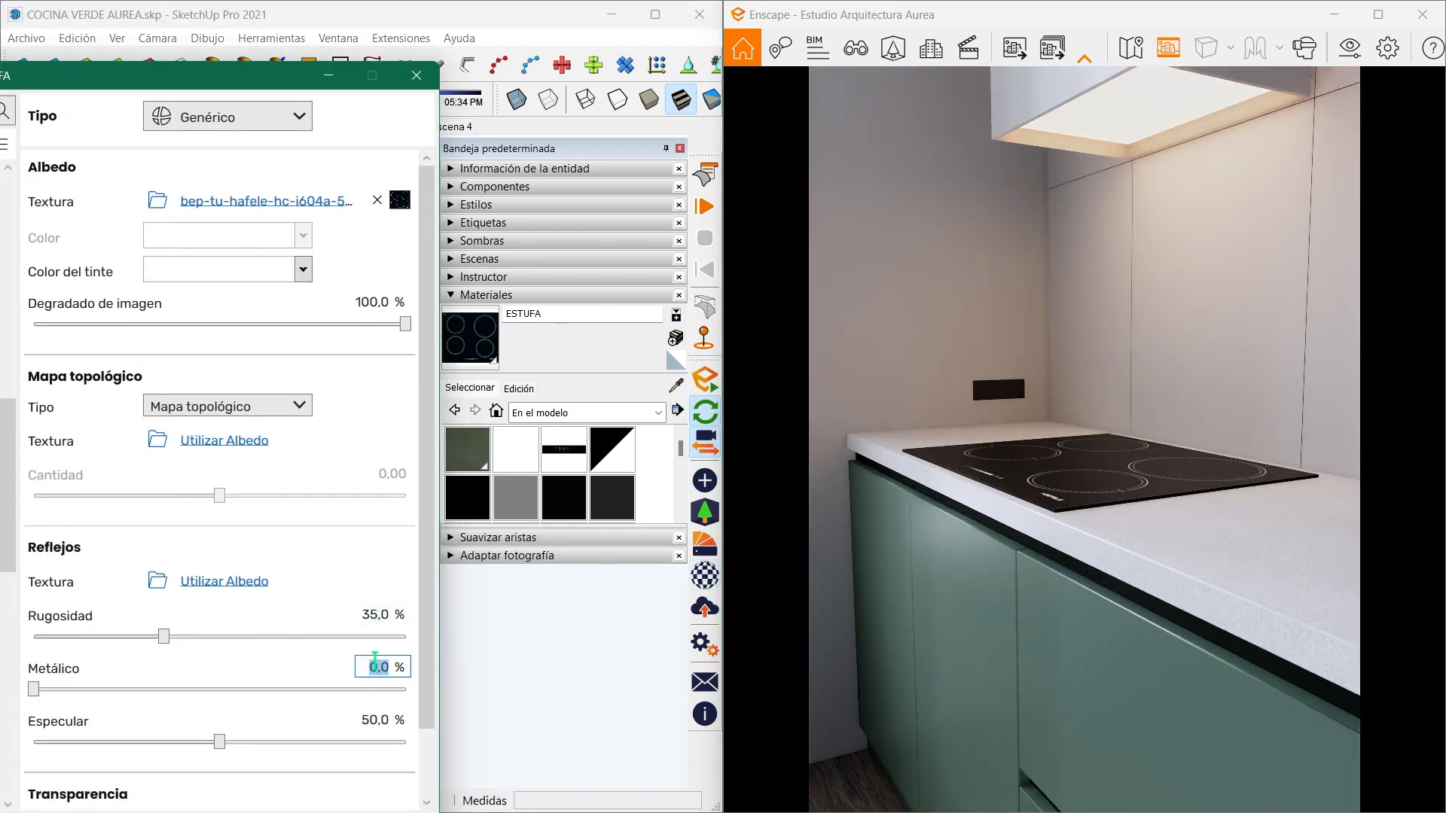
key("Return")
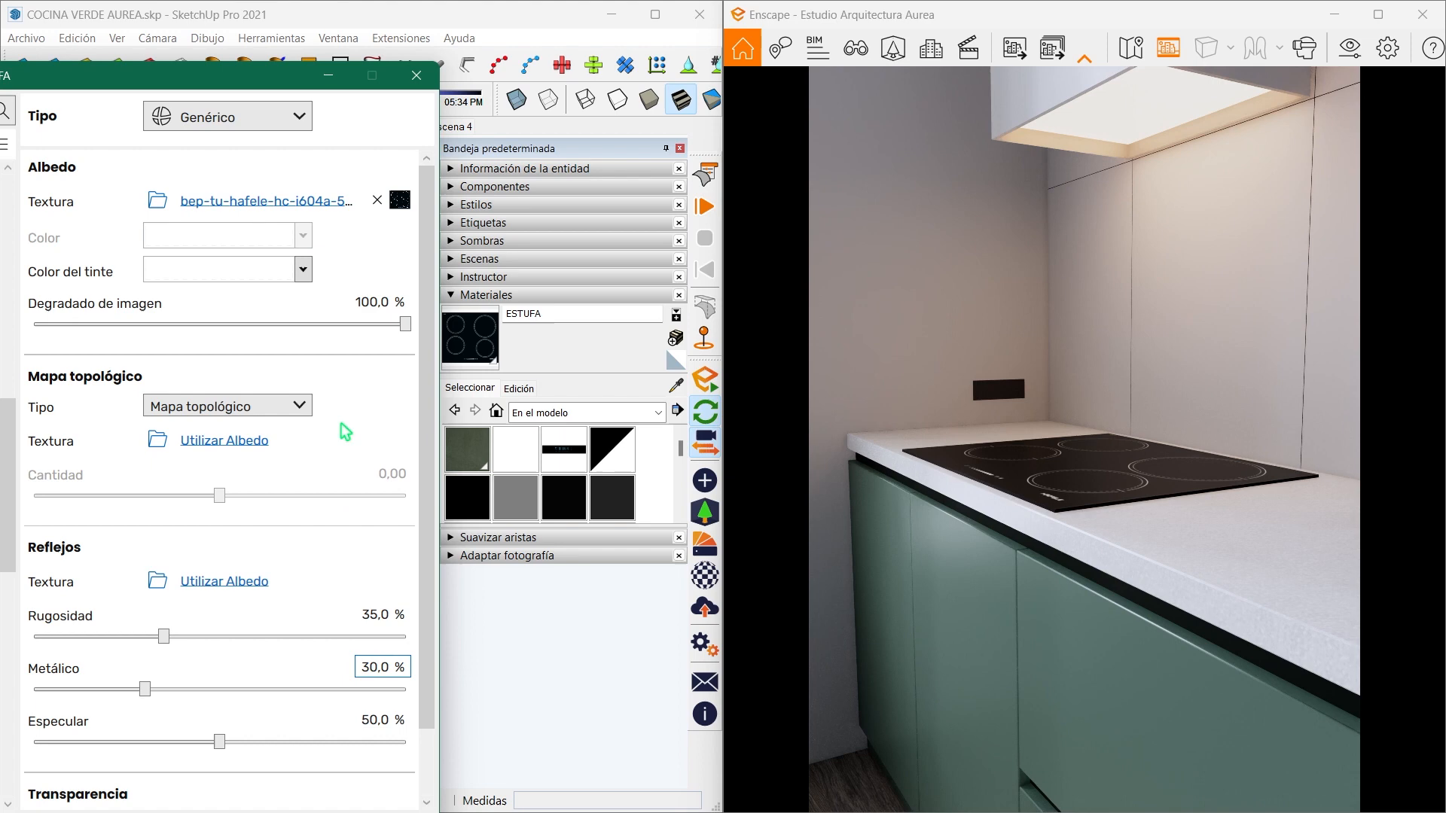
left_click(328, 75)
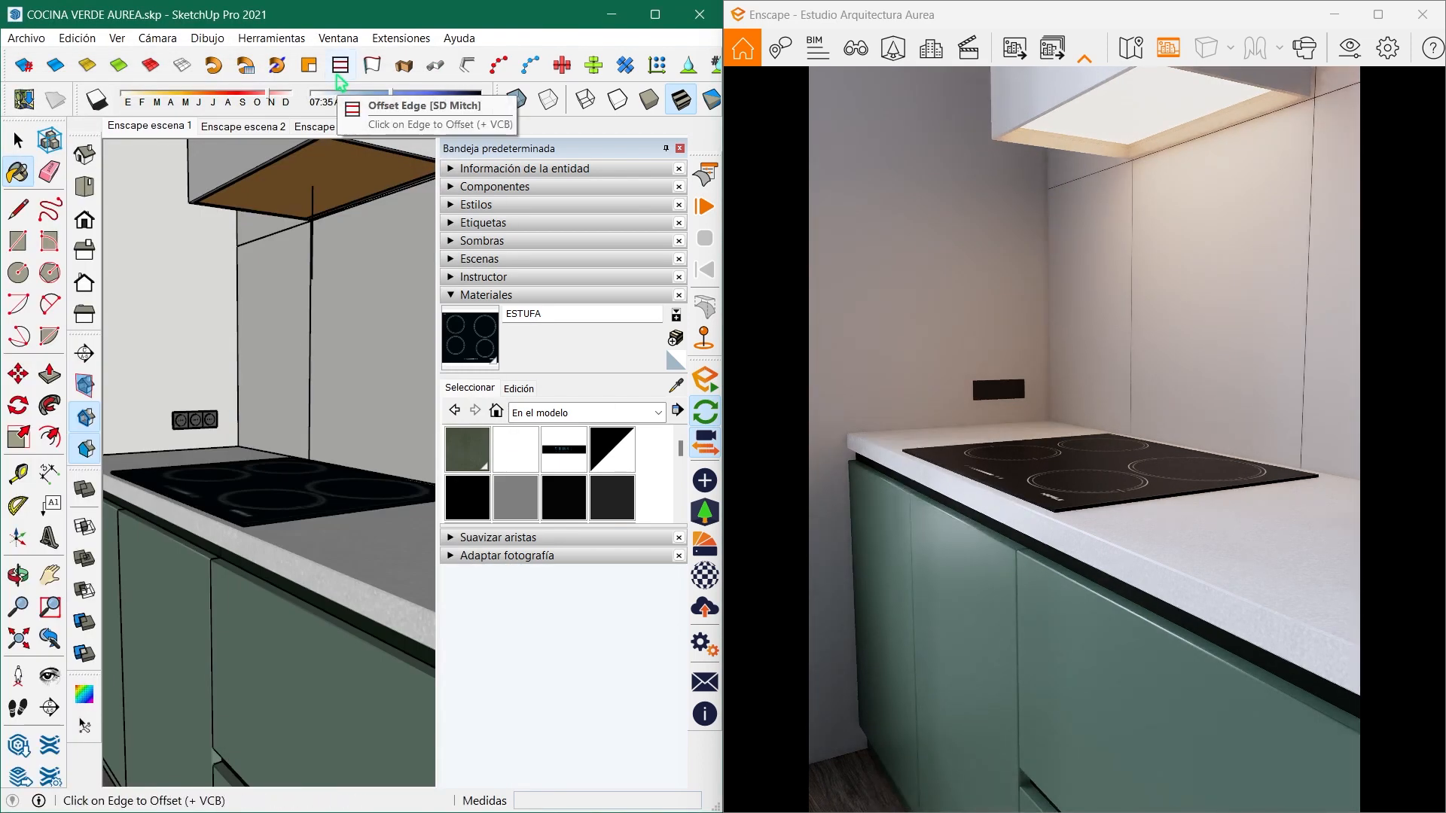
- Sample the LAMPARAS Y RIEL material from the white cylindrical spotlight on the ceiling rail
mouse_move(258, 439)
middle_mouse_down()
mouse_move(323, 388)
mouse_move(316, 486)
mouse_move(348, 494)
middle_mouse_up()
scroll(349, 491, "down", 5)
middle_click_drag(336, 414, 289, 500)
key("b")
scroll(161, 208, "up", 3)
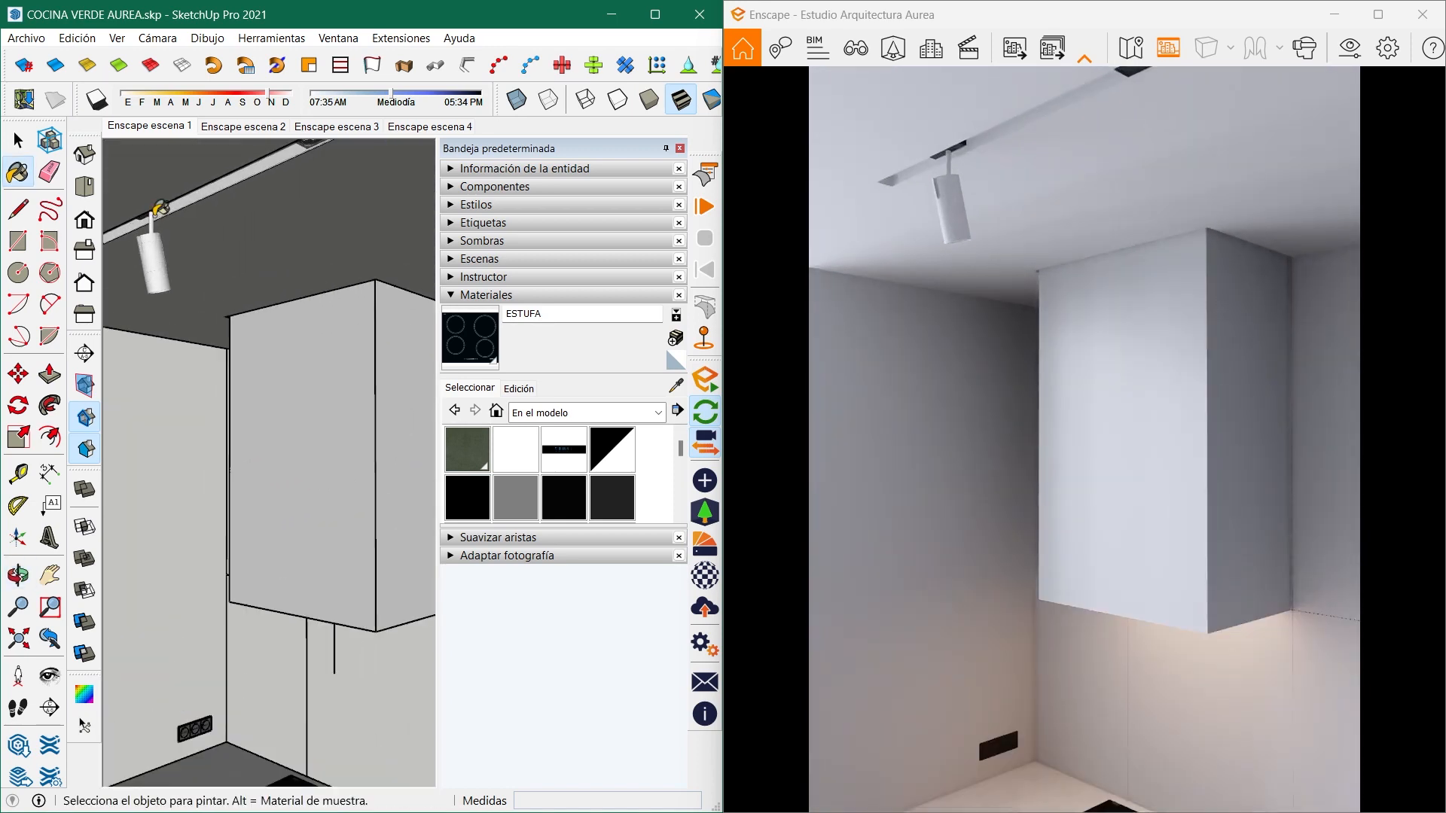
left_click(675, 384)
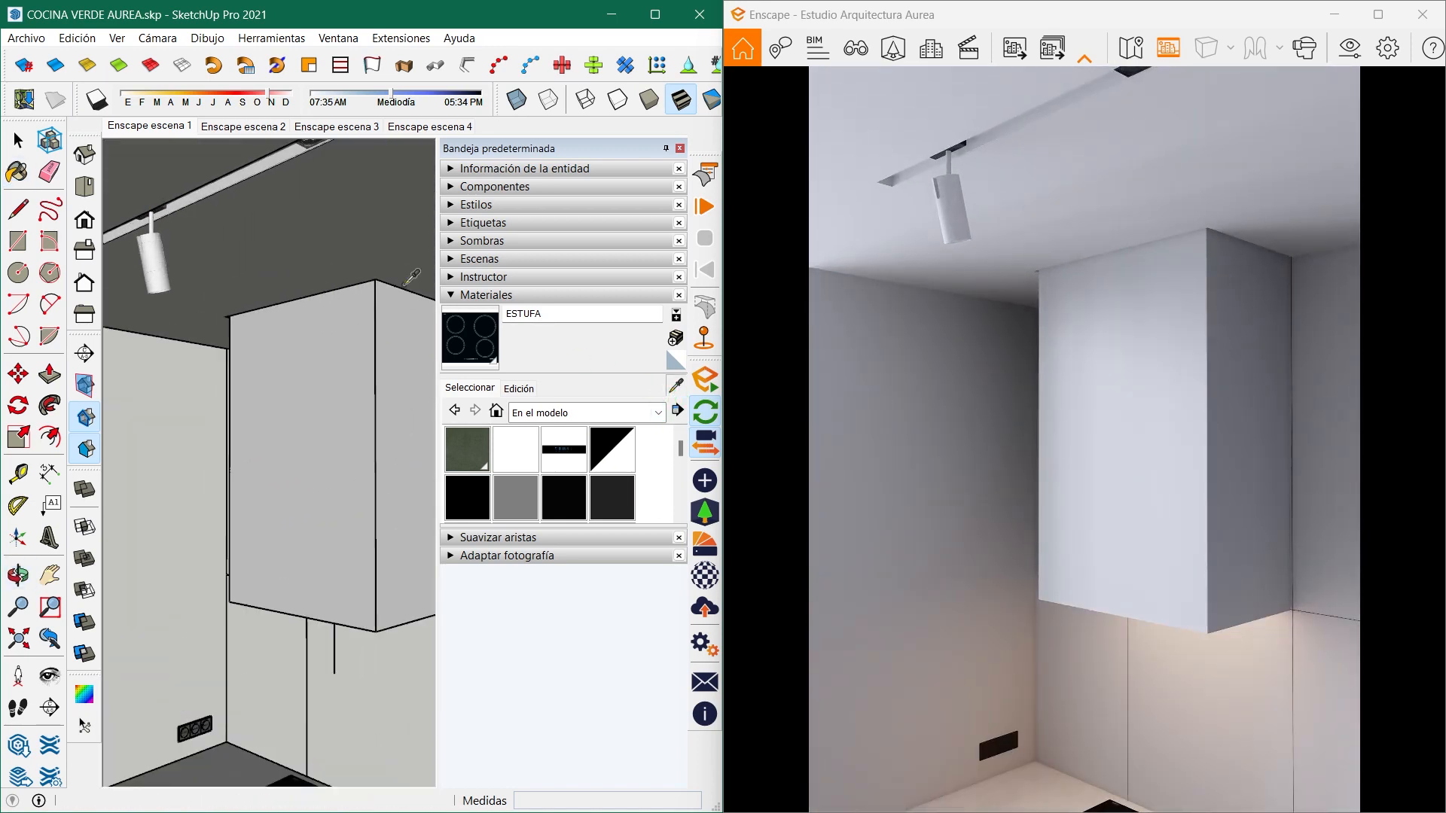
left_click(163, 264)
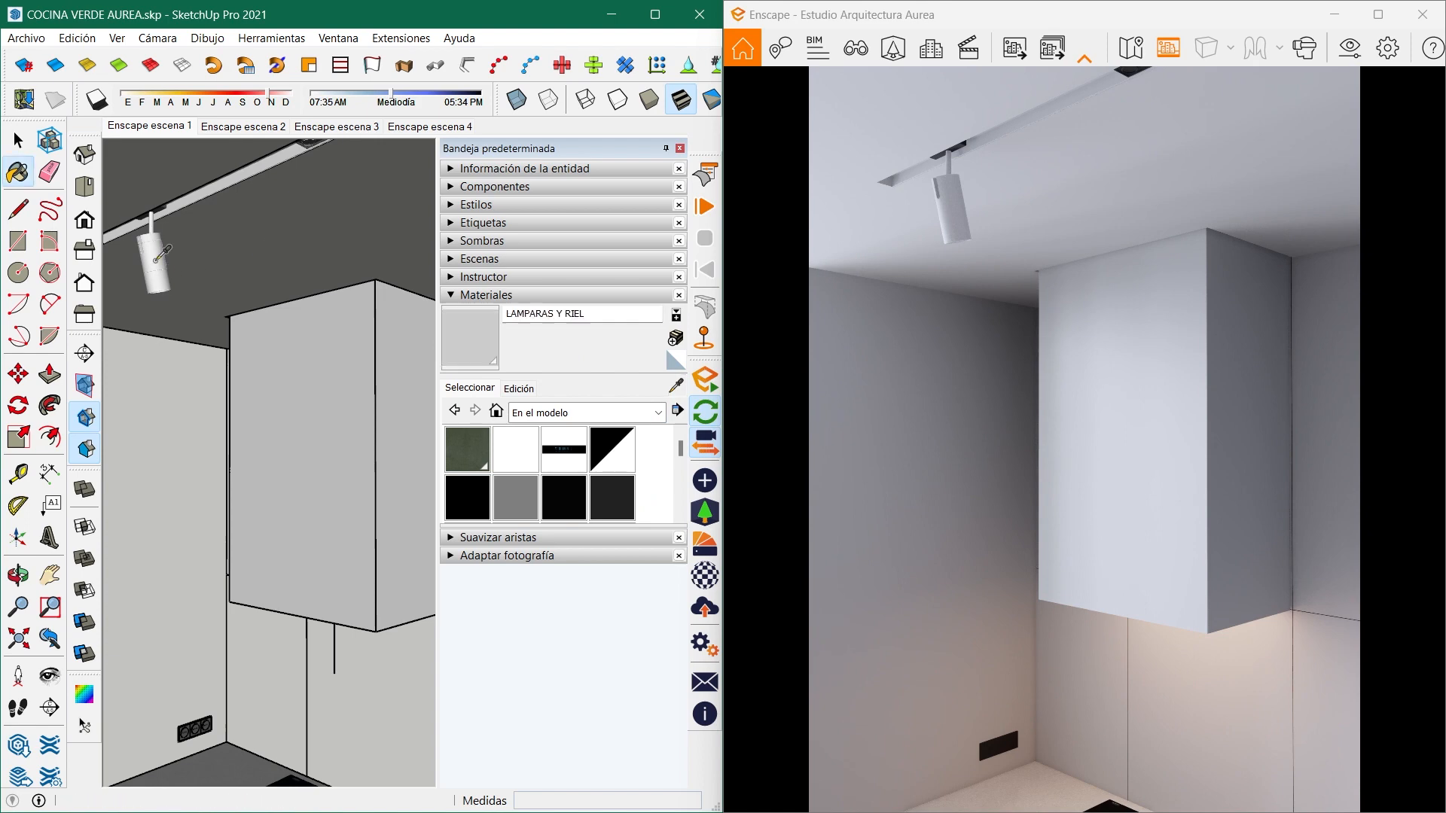
- Set the LAMPARAS Y RIEL material's roughness to 40% and metallic value to 20%, and minimise the Enscape material editor
left_click(705, 575)
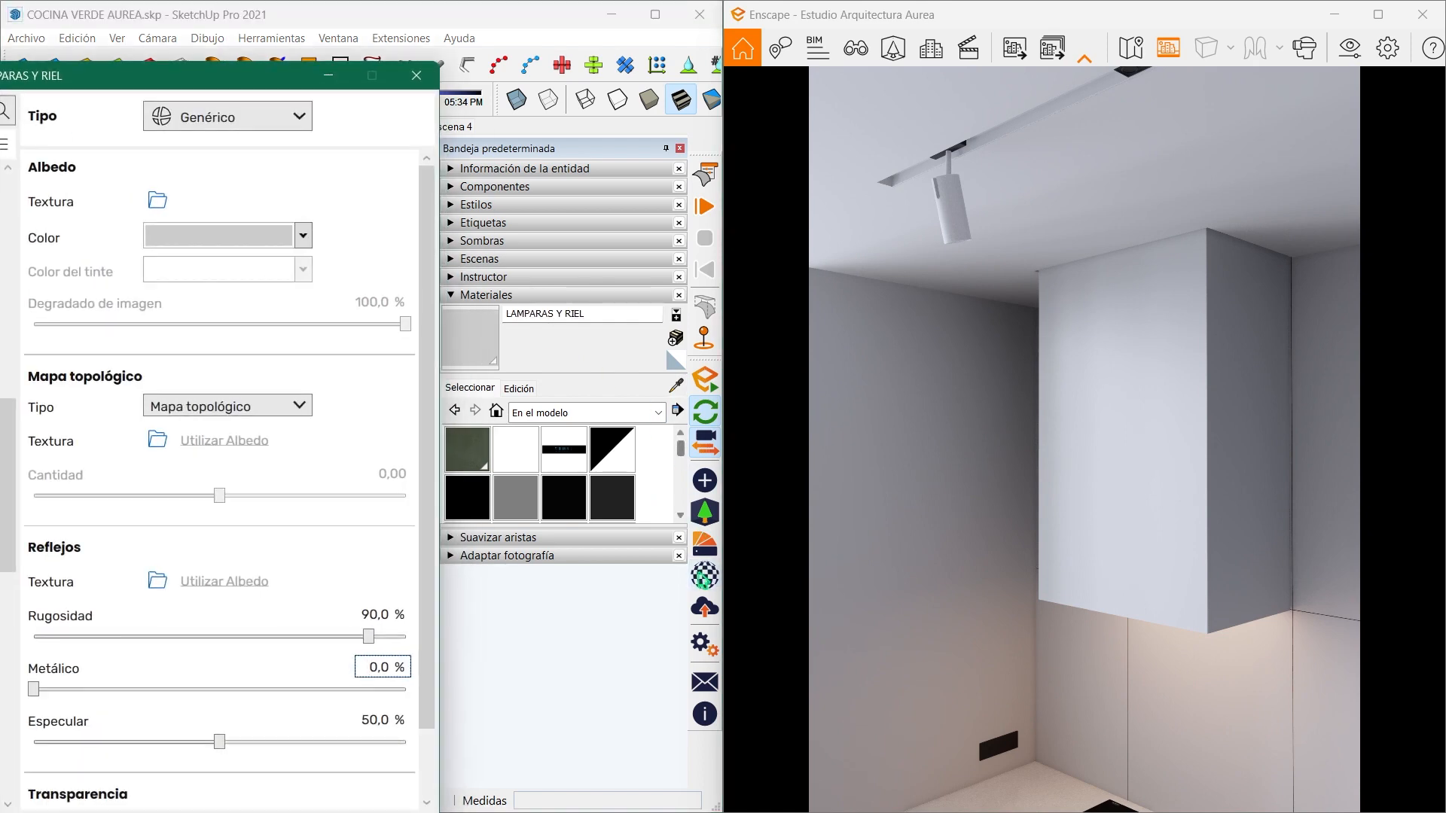
double_click(364, 609)
type("40")
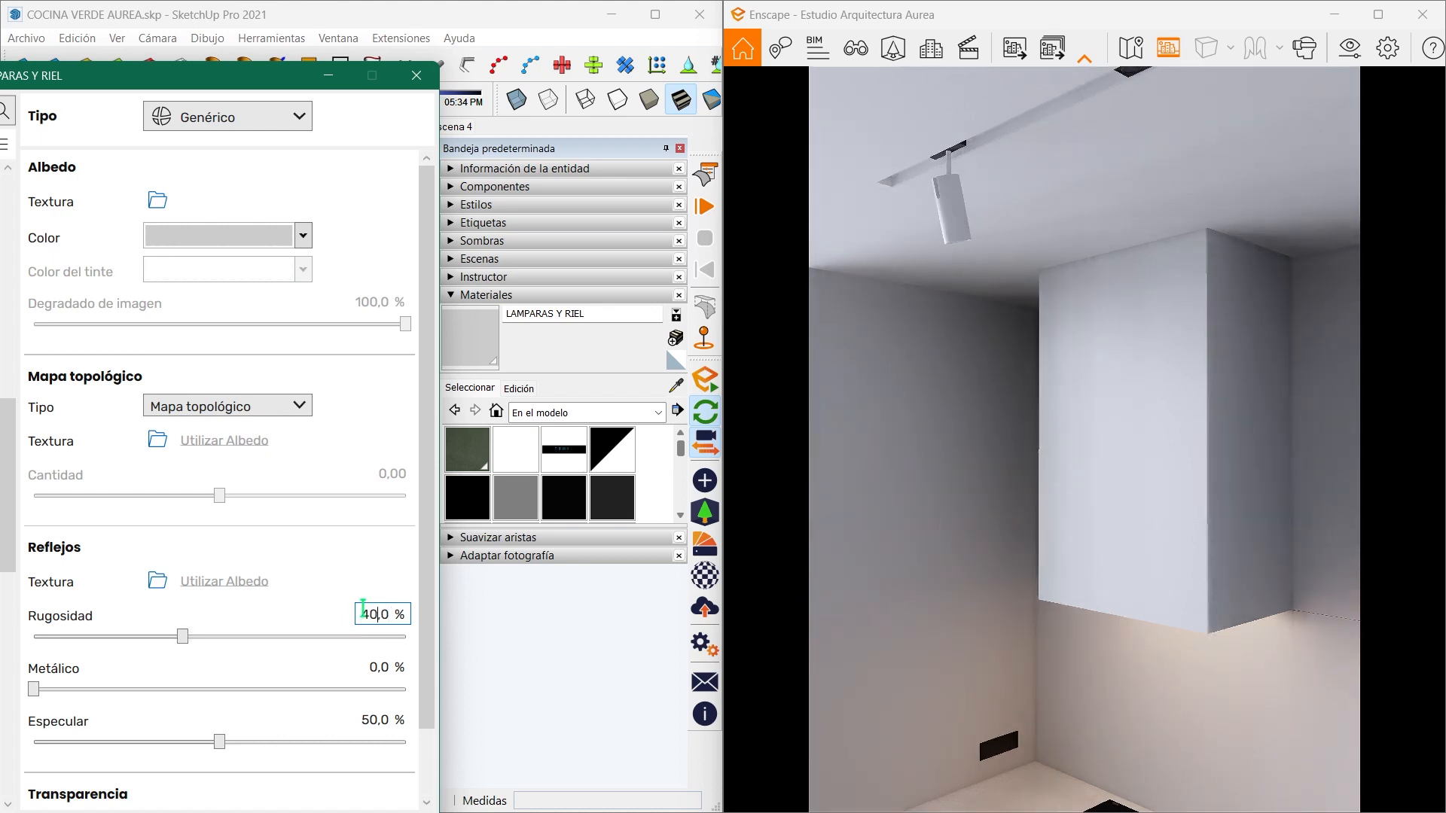
double_click(369, 667)
type("20")
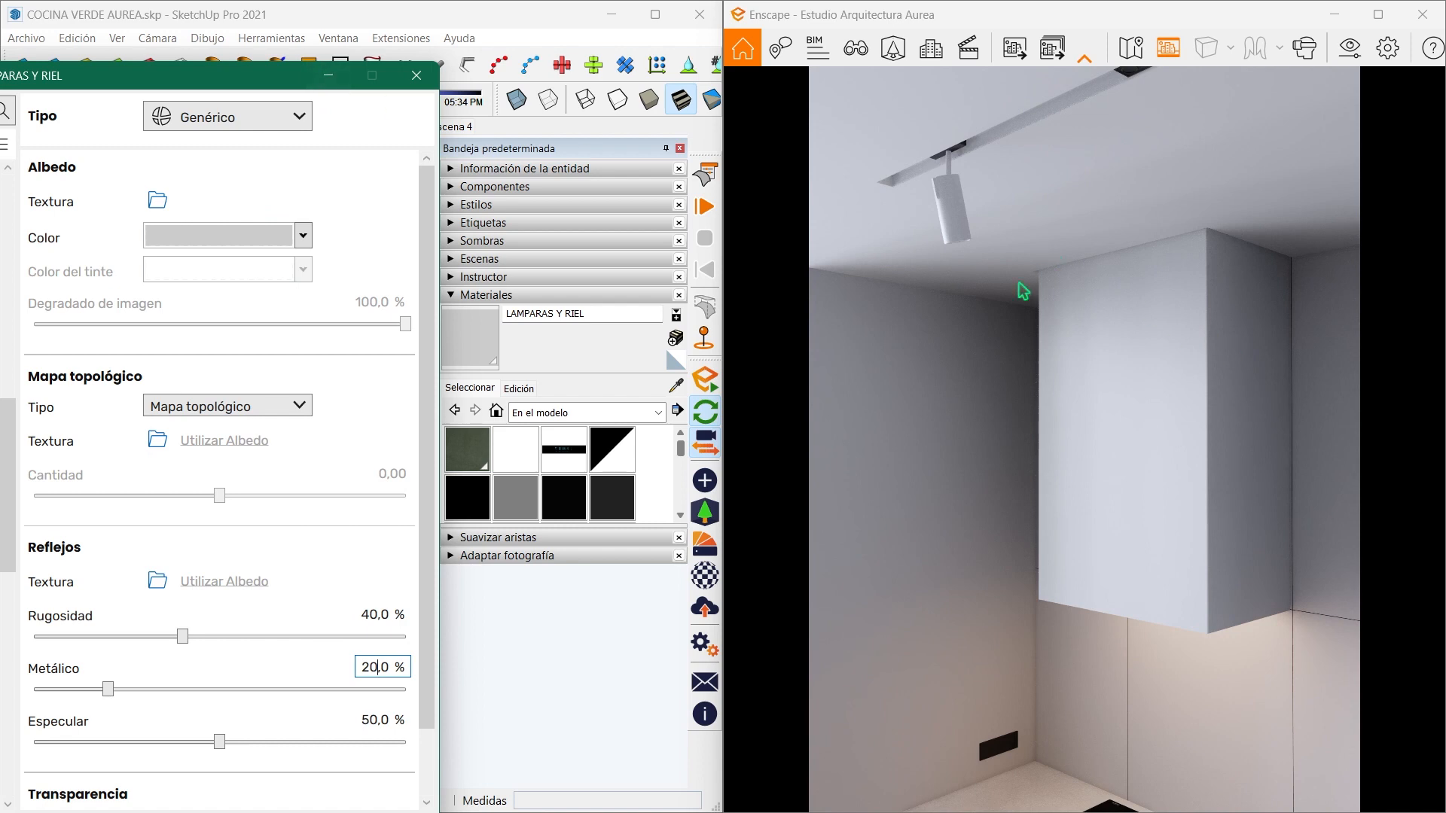
left_click(320, 79)
- Sample the COCINA FONDO material from the dark recess between the countertop and the green base cabinets
scroll(233, 500, "down", 3)
mouse_move(249, 500)
middle_mouse_down()
mouse_move(329, 500)
mouse_move(308, 436)
mouse_move(372, 427)
mouse_move(247, 428)
middle_mouse_up()
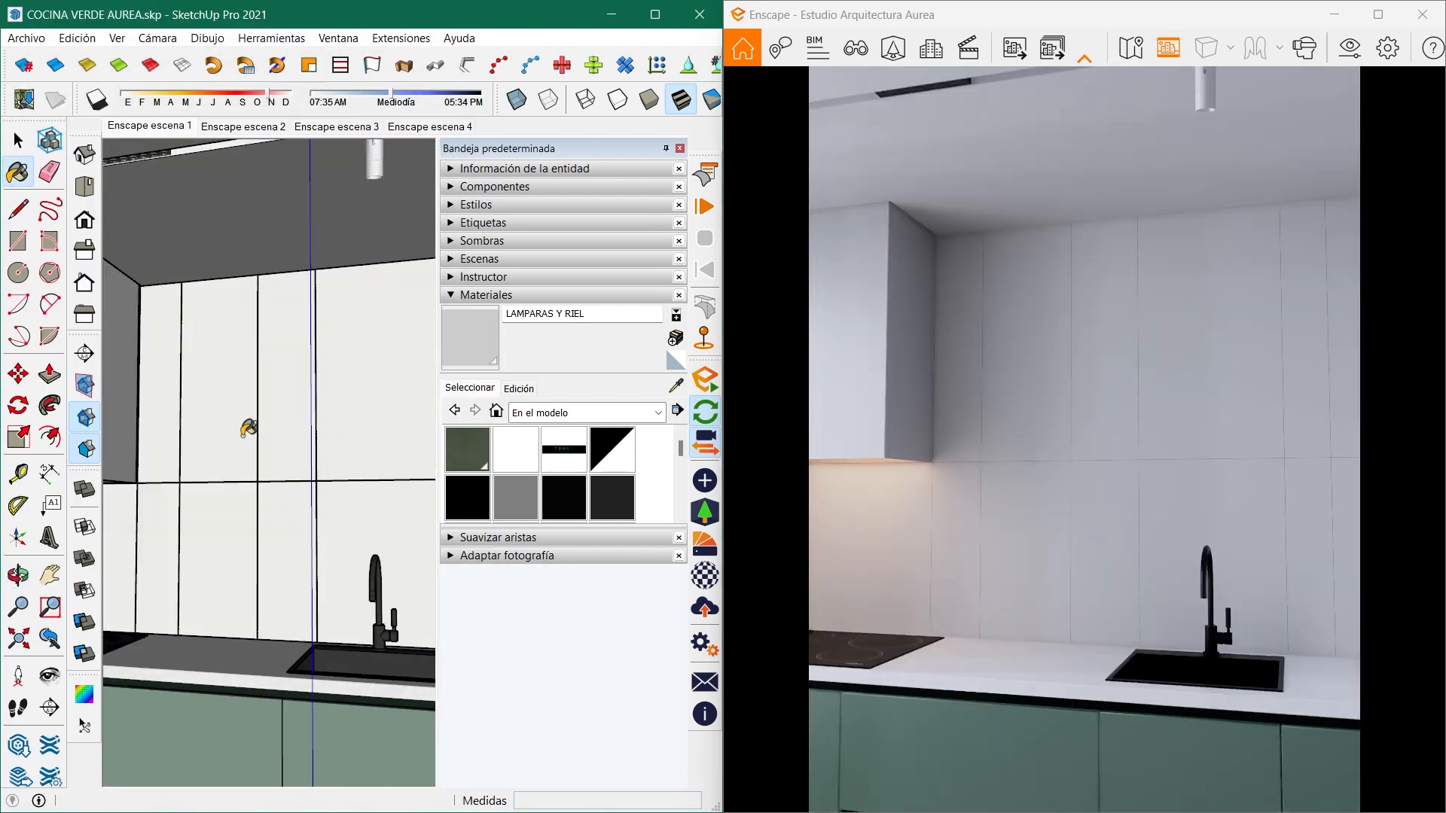
middle_click_drag(345, 717, 318, 529, "shift")
middle_click_drag(319, 529, 233, 507)
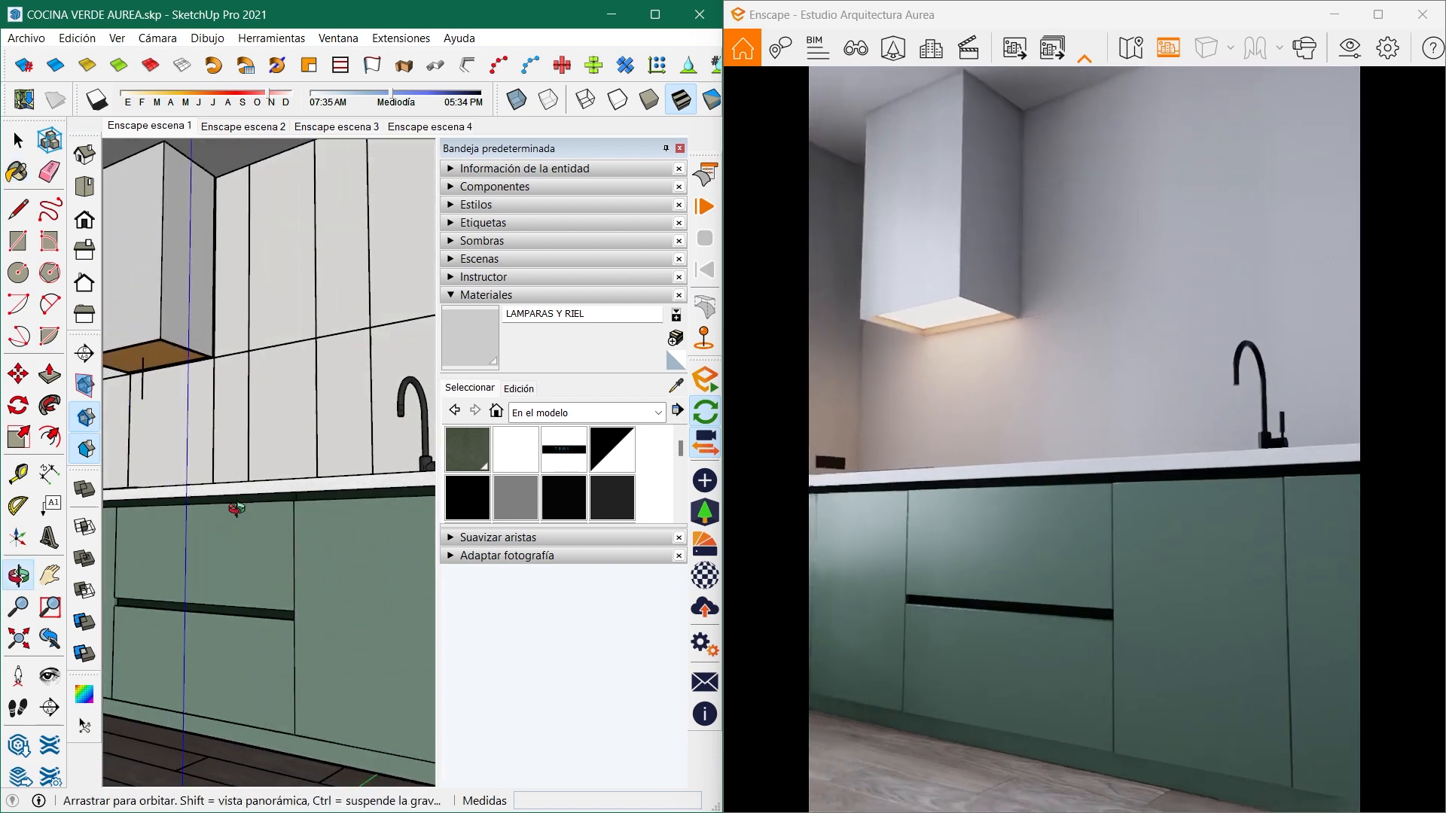
scroll(232, 507, "up", 2)
left_click(676, 387)
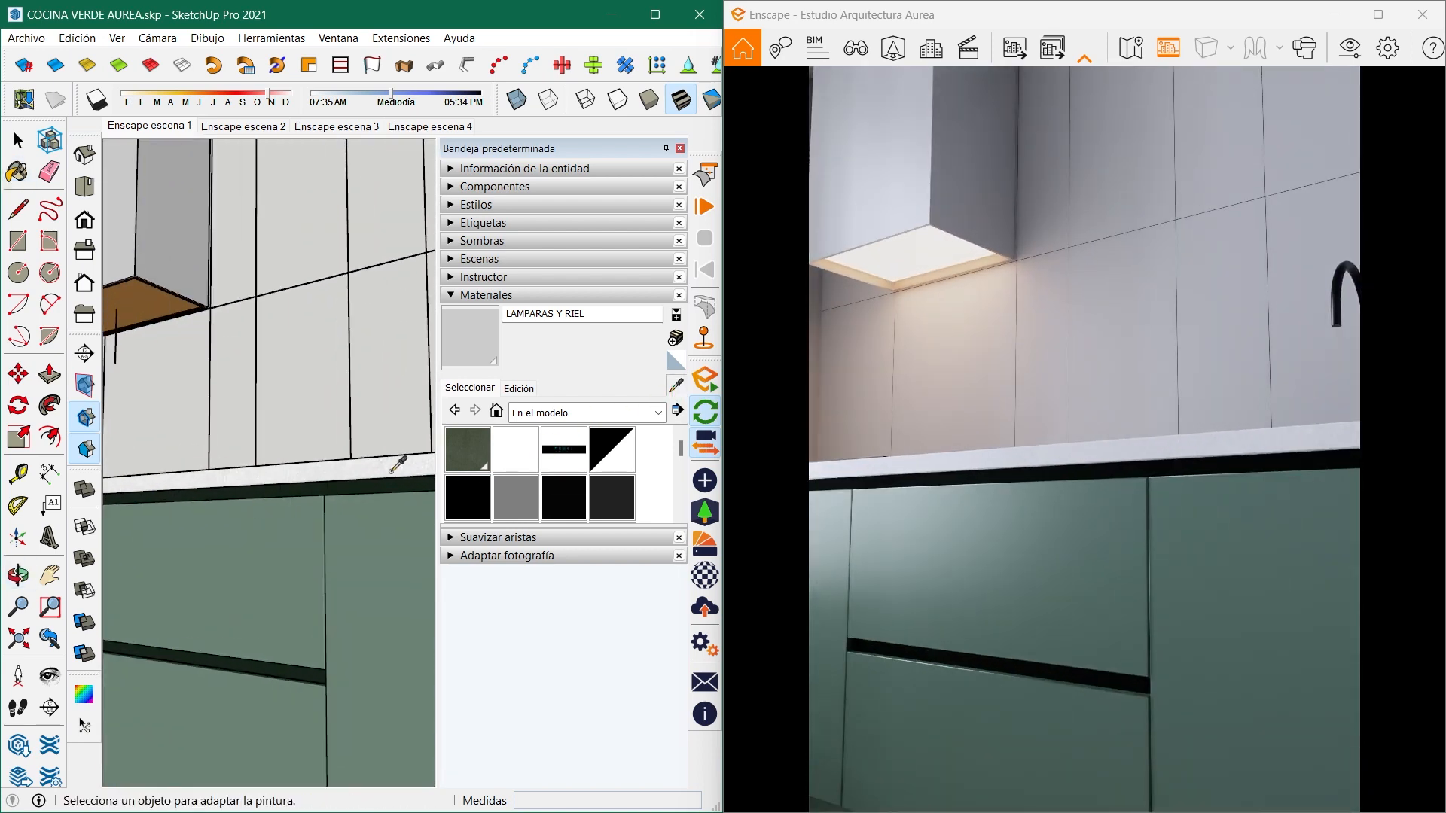
left_click(363, 486)
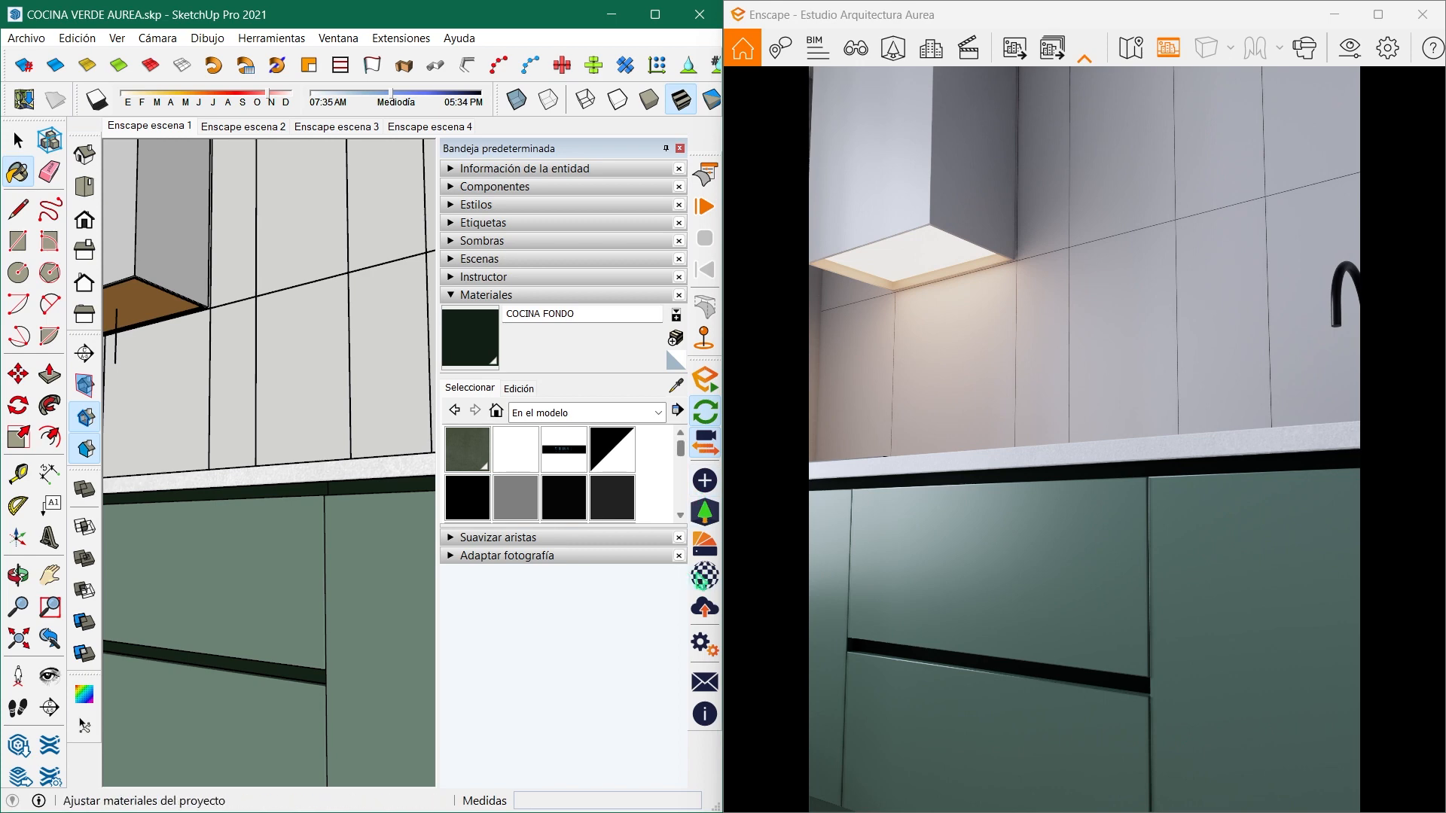
- Set the COCINA FONDO material's roughness to 50% and metallic value to 20%, and minimise the Enscape material editor
left_click(704, 576)
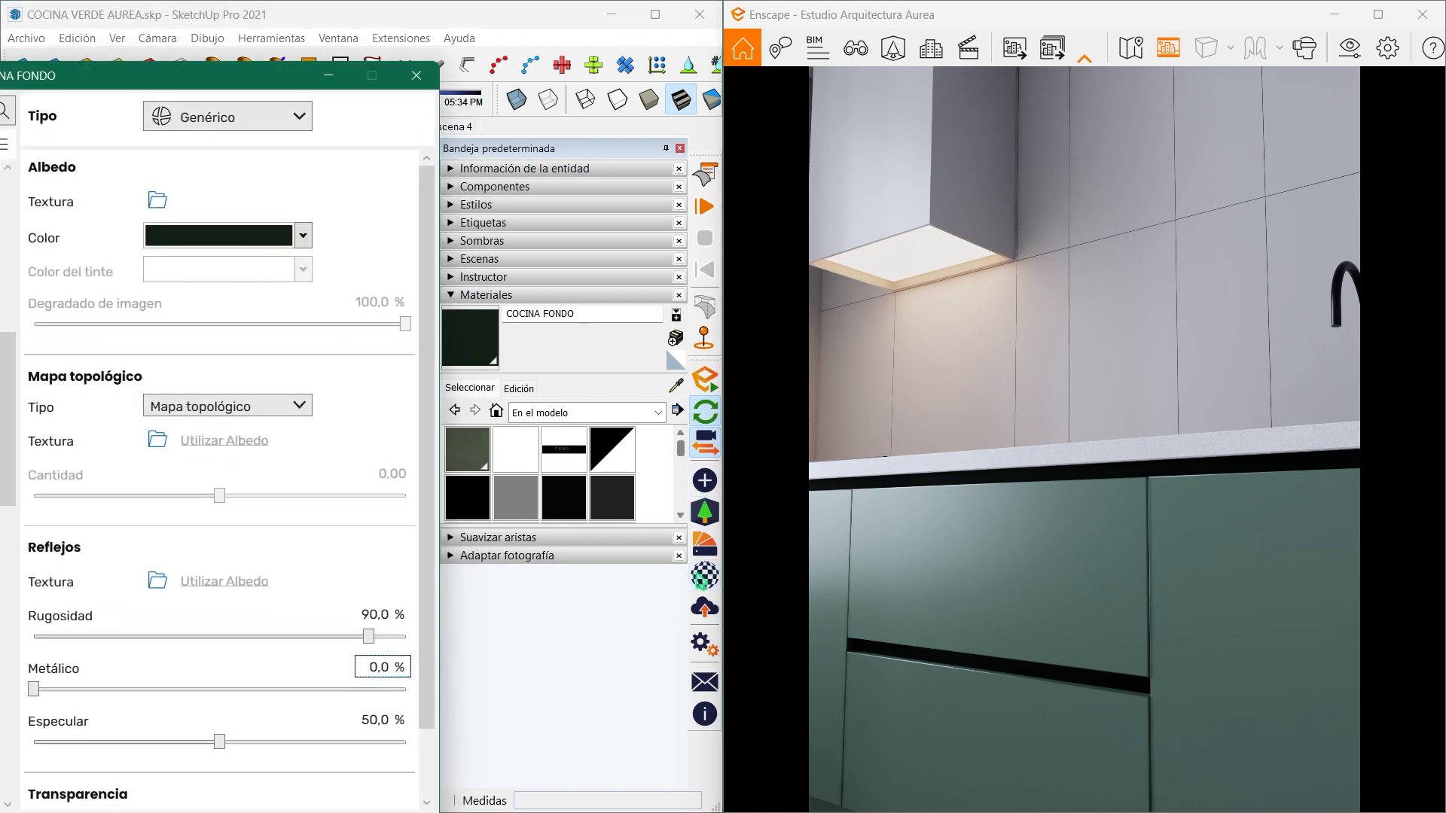
left_click(364, 619)
type("50")
key("Return")
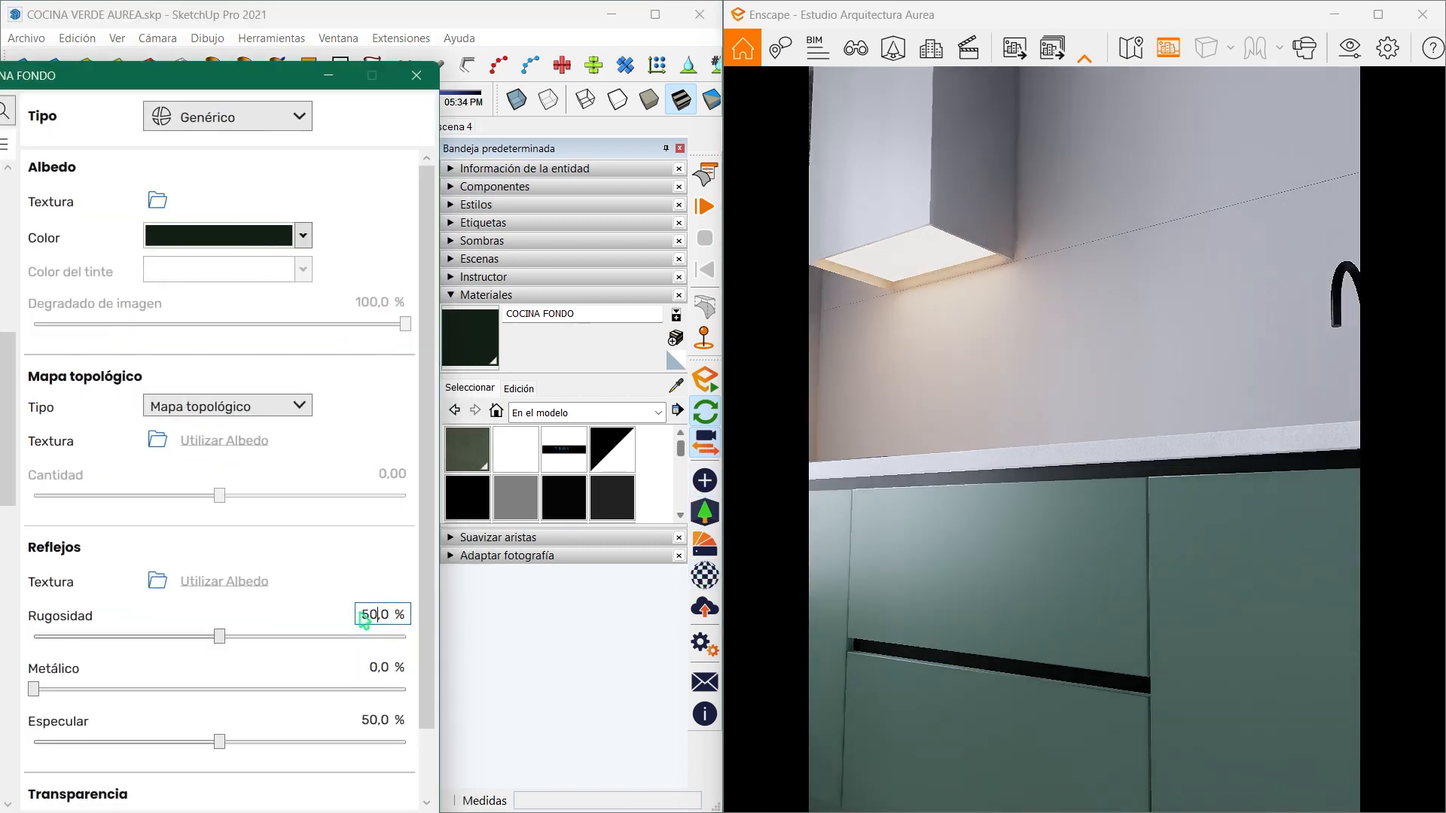
left_click(379, 668)
type("20")
key("Return")
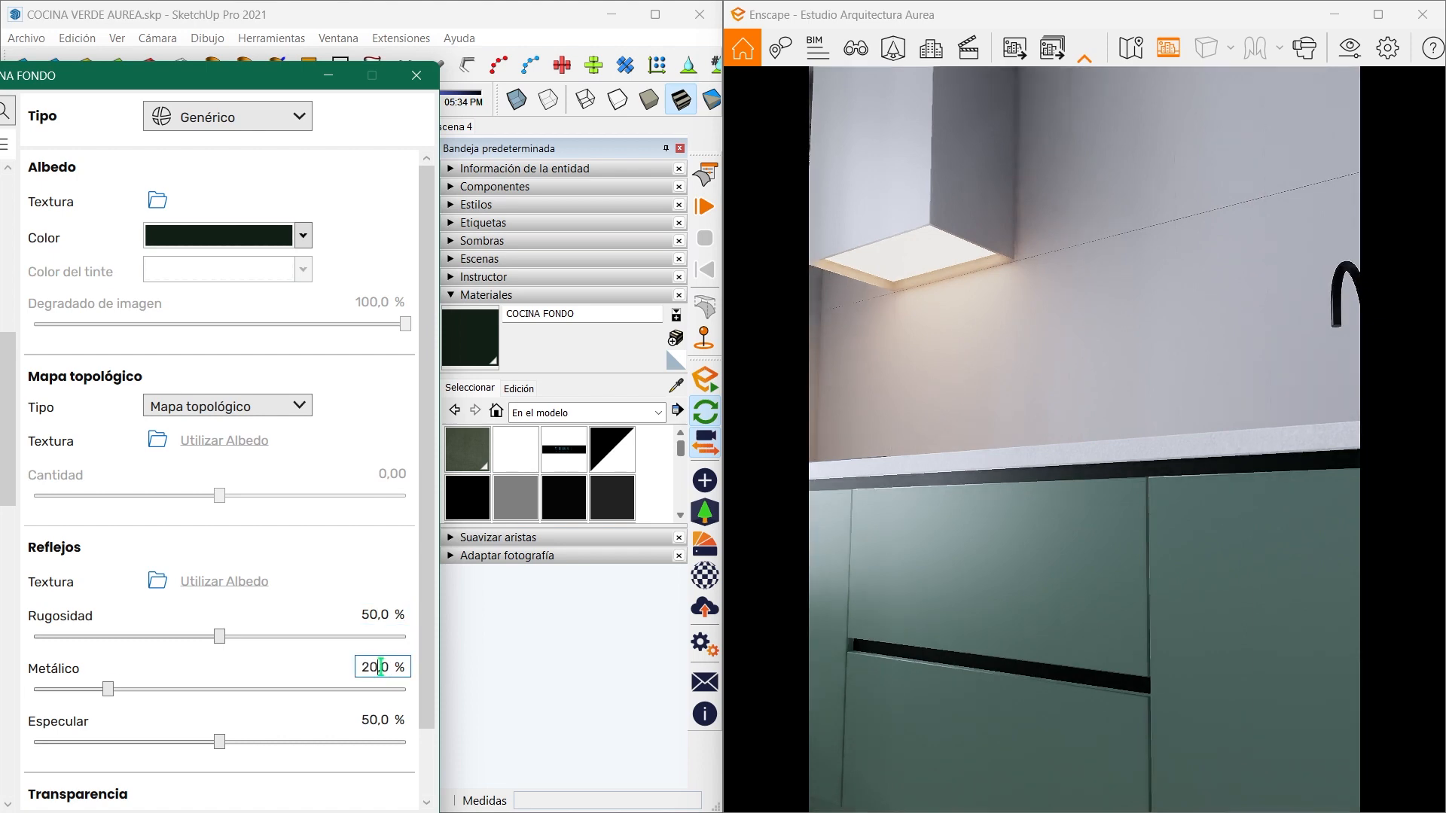
left_click(328, 74)
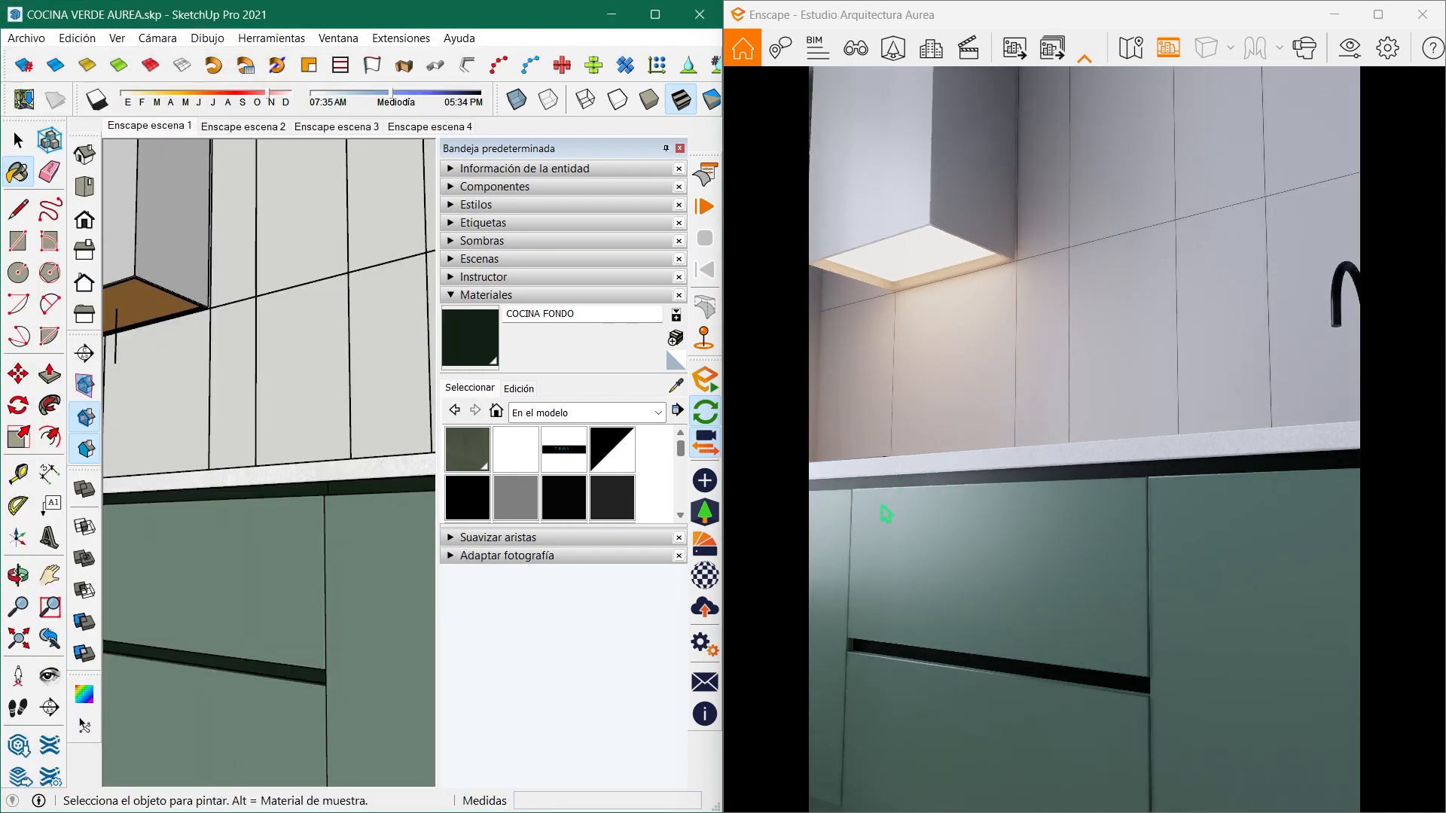
- Sample the HORNO material from the dark body of the built-in ovens in the tall cabinet
scroll(166, 512, "down", 3)
middle_click_drag(174, 515, 362, 556)
scroll(253, 498, "down", 5)
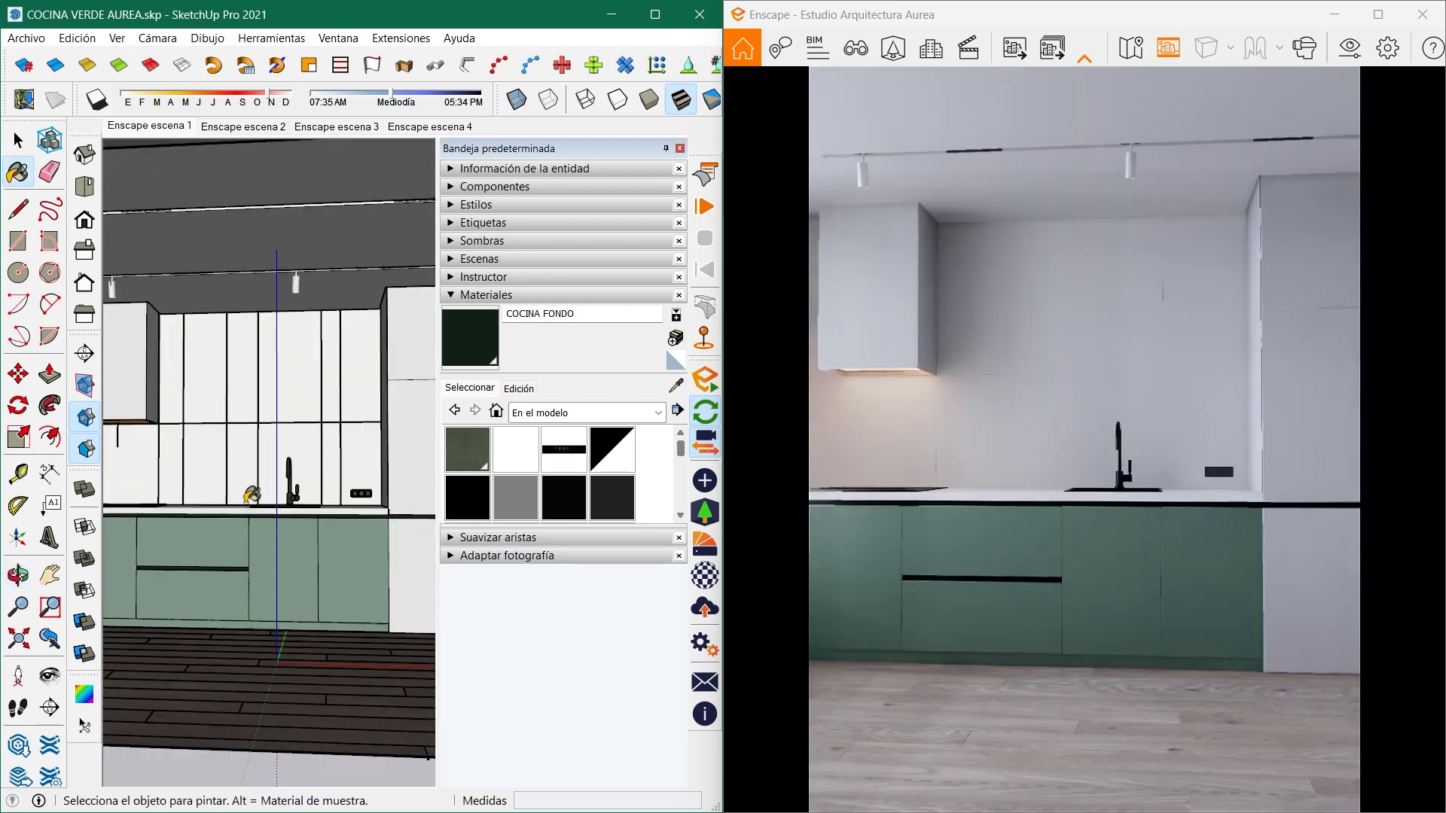
mouse_move(253, 499)
middle_mouse_down()
mouse_move(364, 513)
mouse_move(194, 510)
mouse_move(239, 507)
middle_mouse_up()
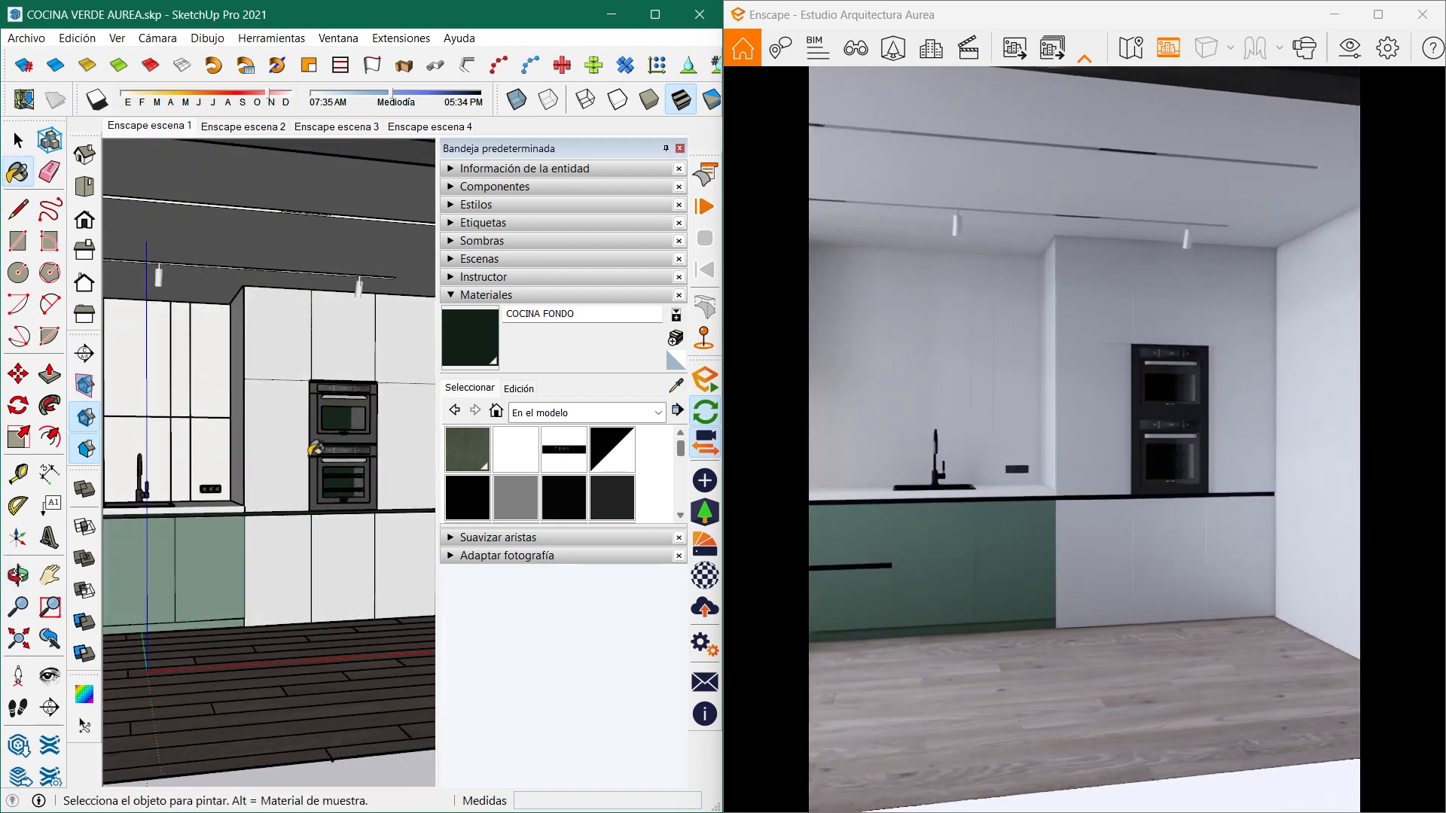
scroll(319, 460, "up", 4)
mouse_move(320, 460)
middle_mouse_down()
mouse_move(357, 456)
mouse_move(198, 490)
mouse_move(358, 480)
middle_mouse_up()
scroll(359, 456, "up", 3)
scroll(264, 473, "up", 2)
left_click(675, 386)
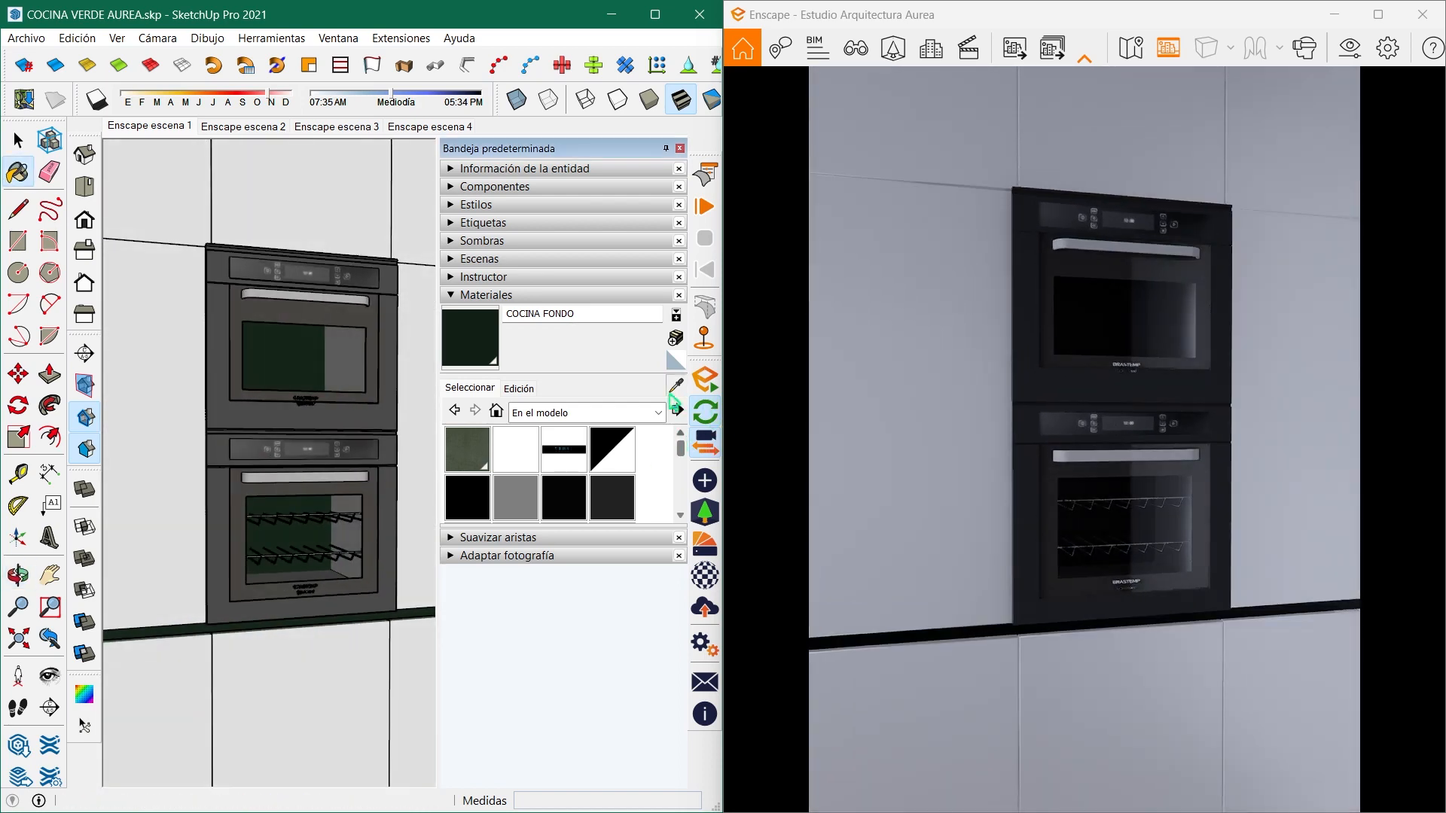
left_click(389, 409)
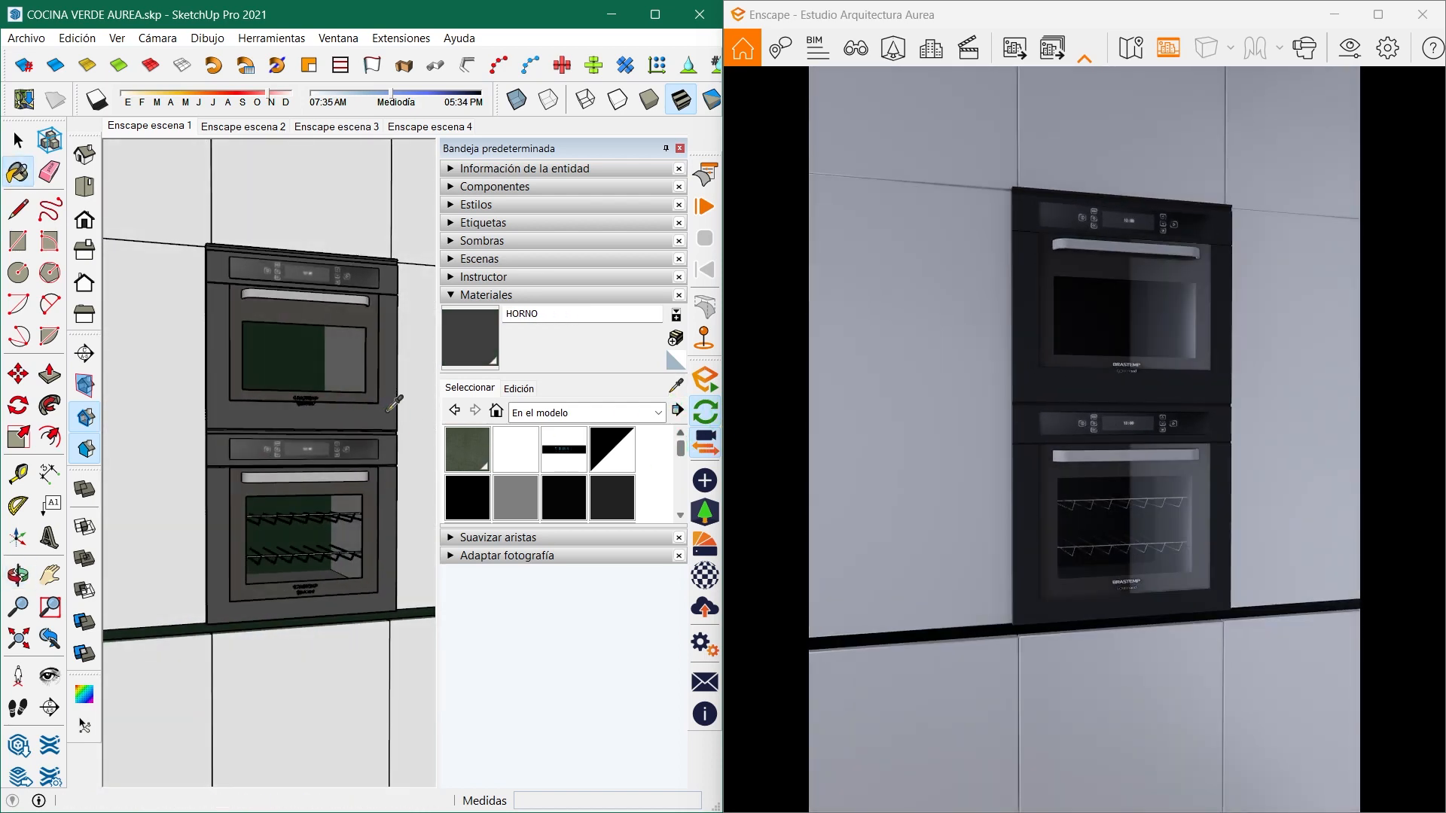
- Set the HORNO material's roughness to 20% and metallic value to 30%, and minimise the Enscape material editor
left_click(705, 576)
left_click(363, 614)
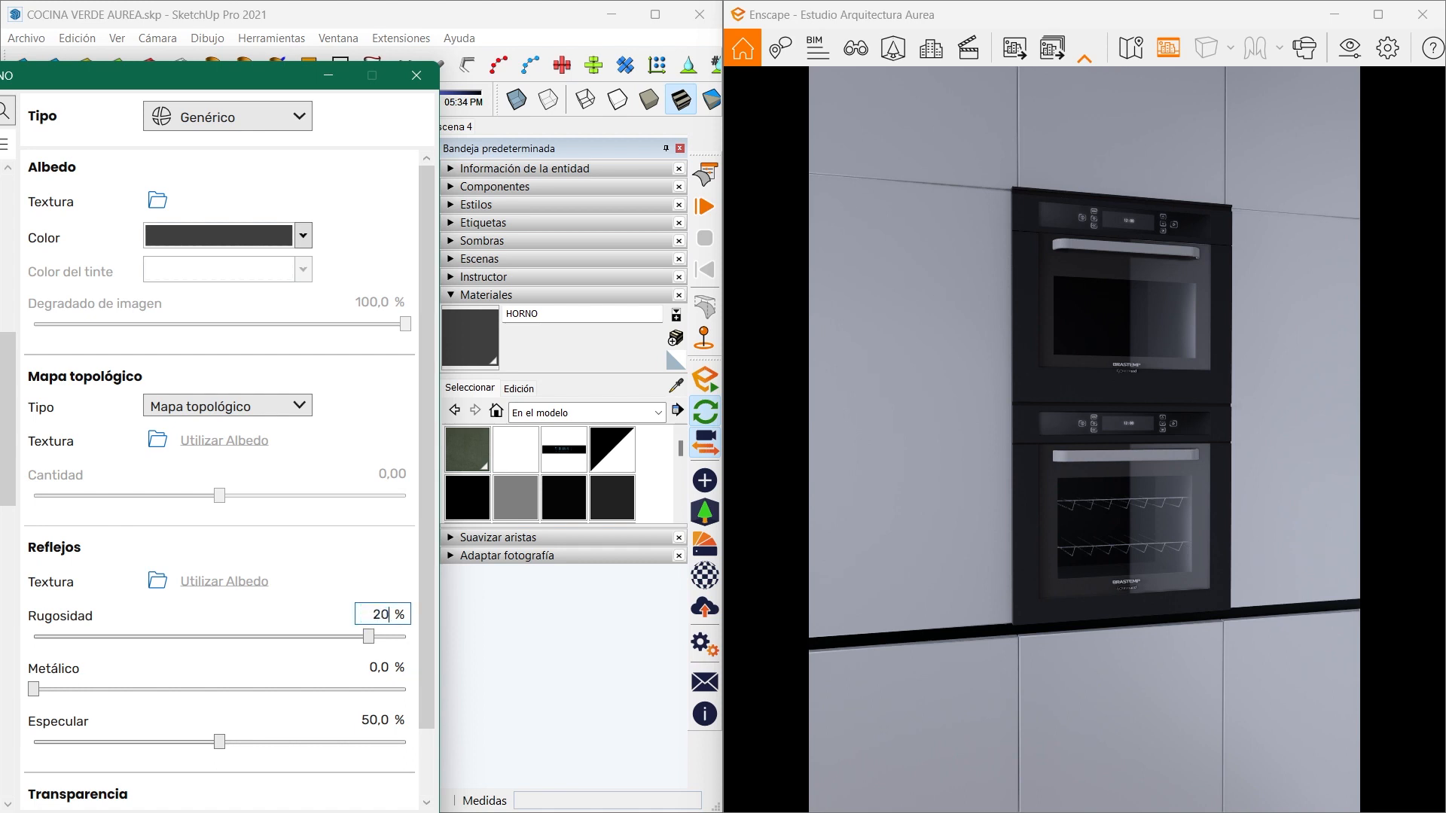
left_click(374, 668)
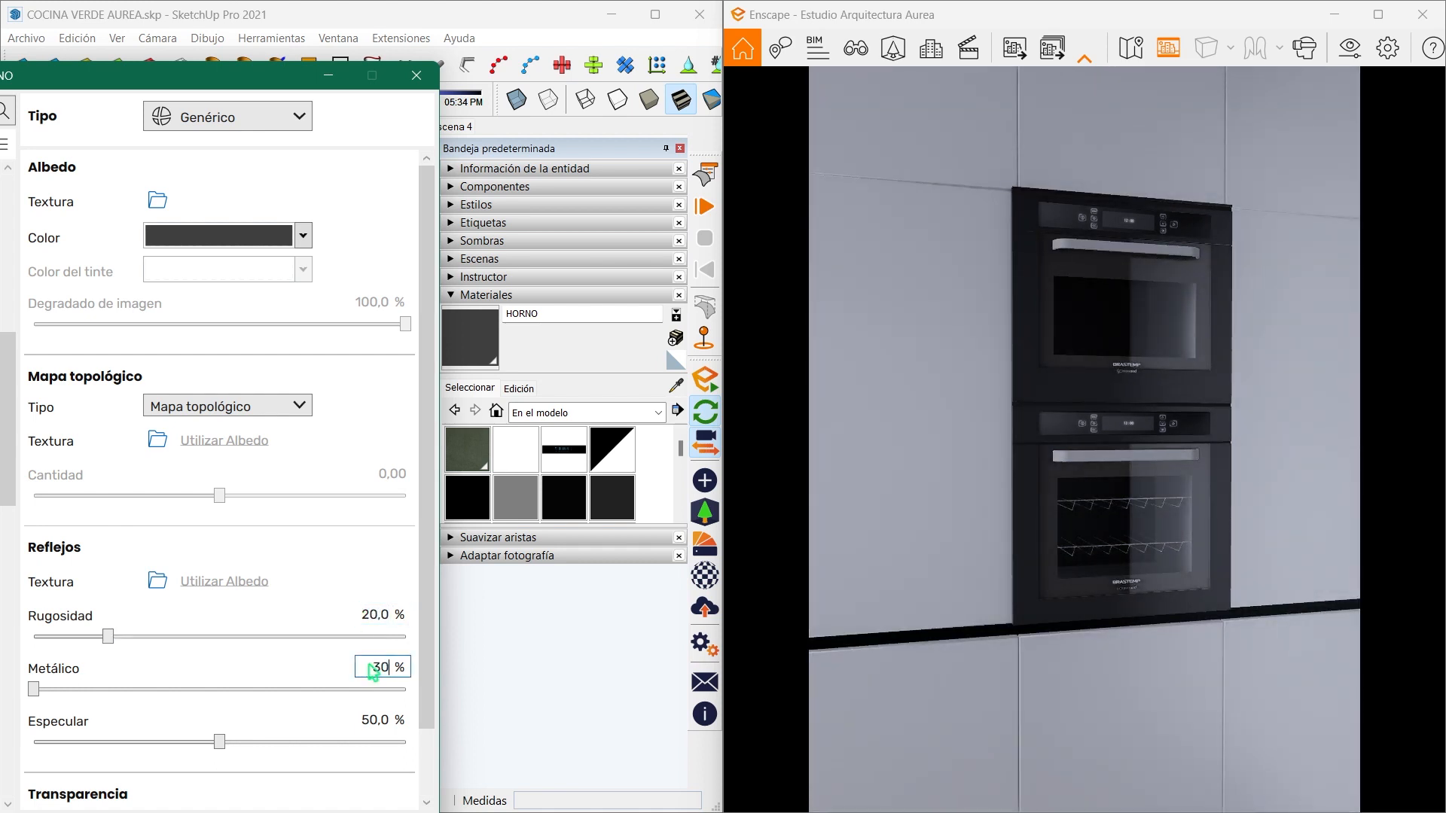
type("30")
key("Return")
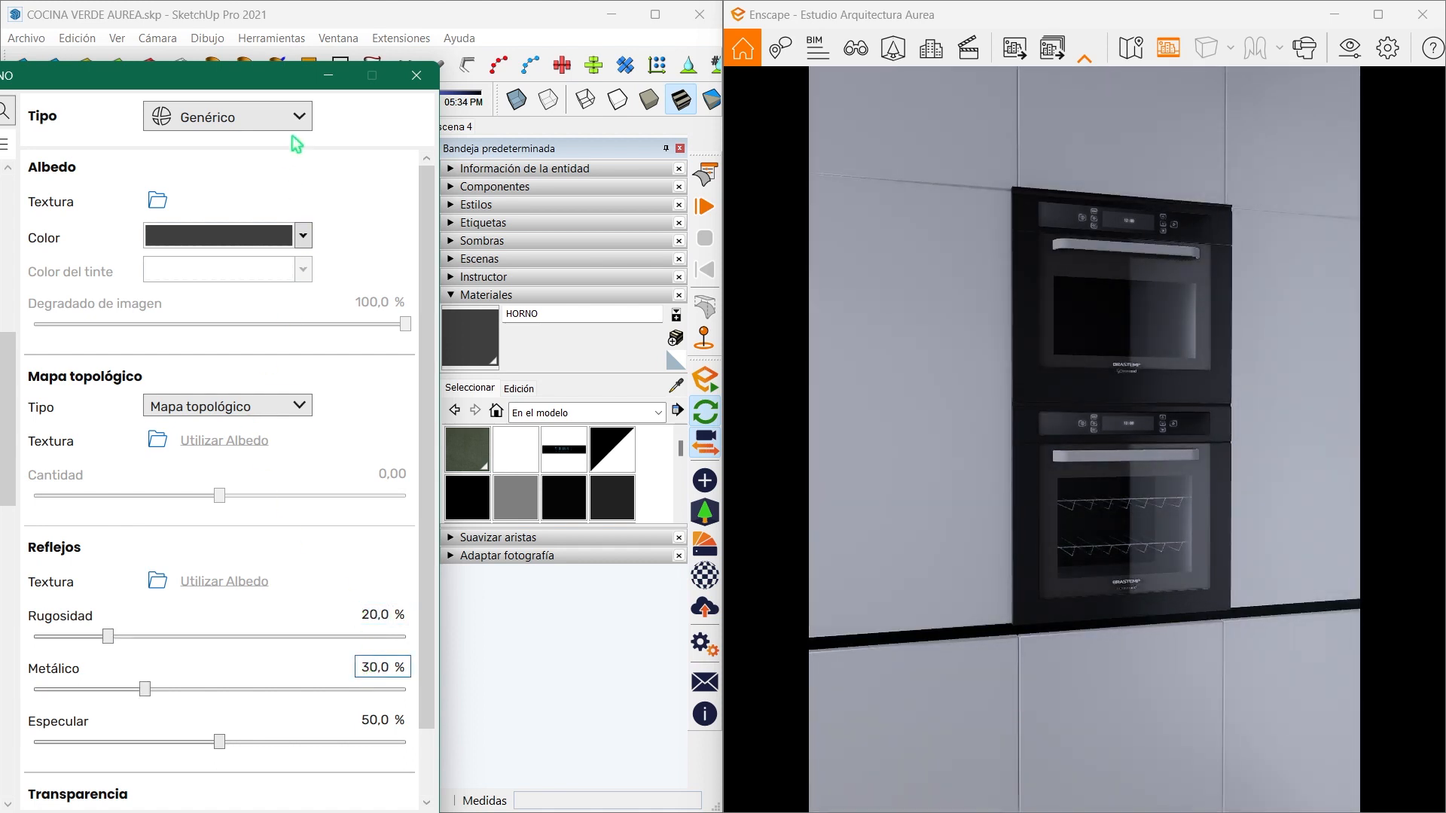
left_click(326, 76)
- Sample the HORNO PANTALLA 1 material from the lower oven's control panel and set its roughness to 30% and metallic value to 10%
left_click(675, 387)
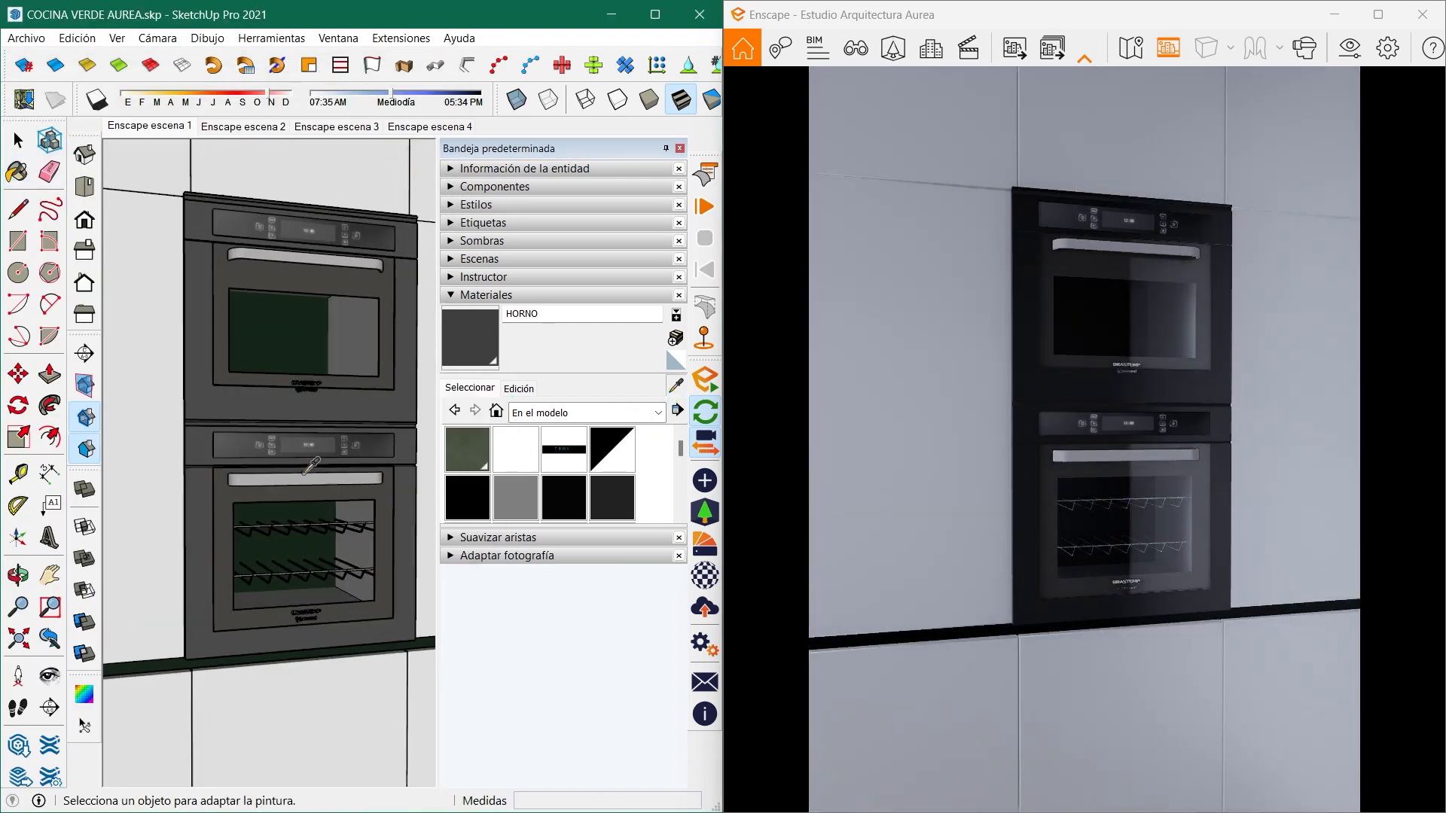
left_click(250, 446)
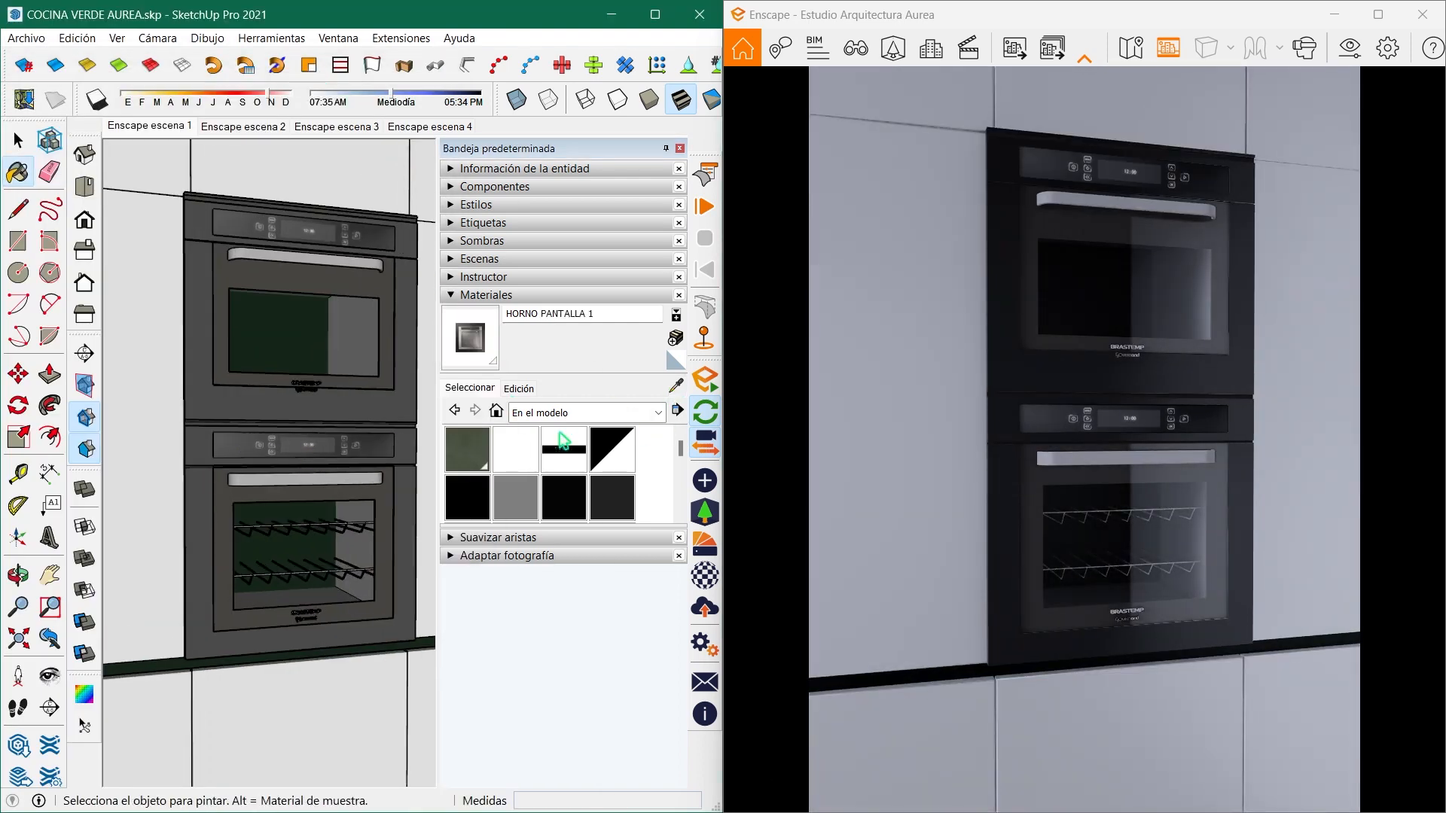
left_click(705, 578)
left_click(371, 611)
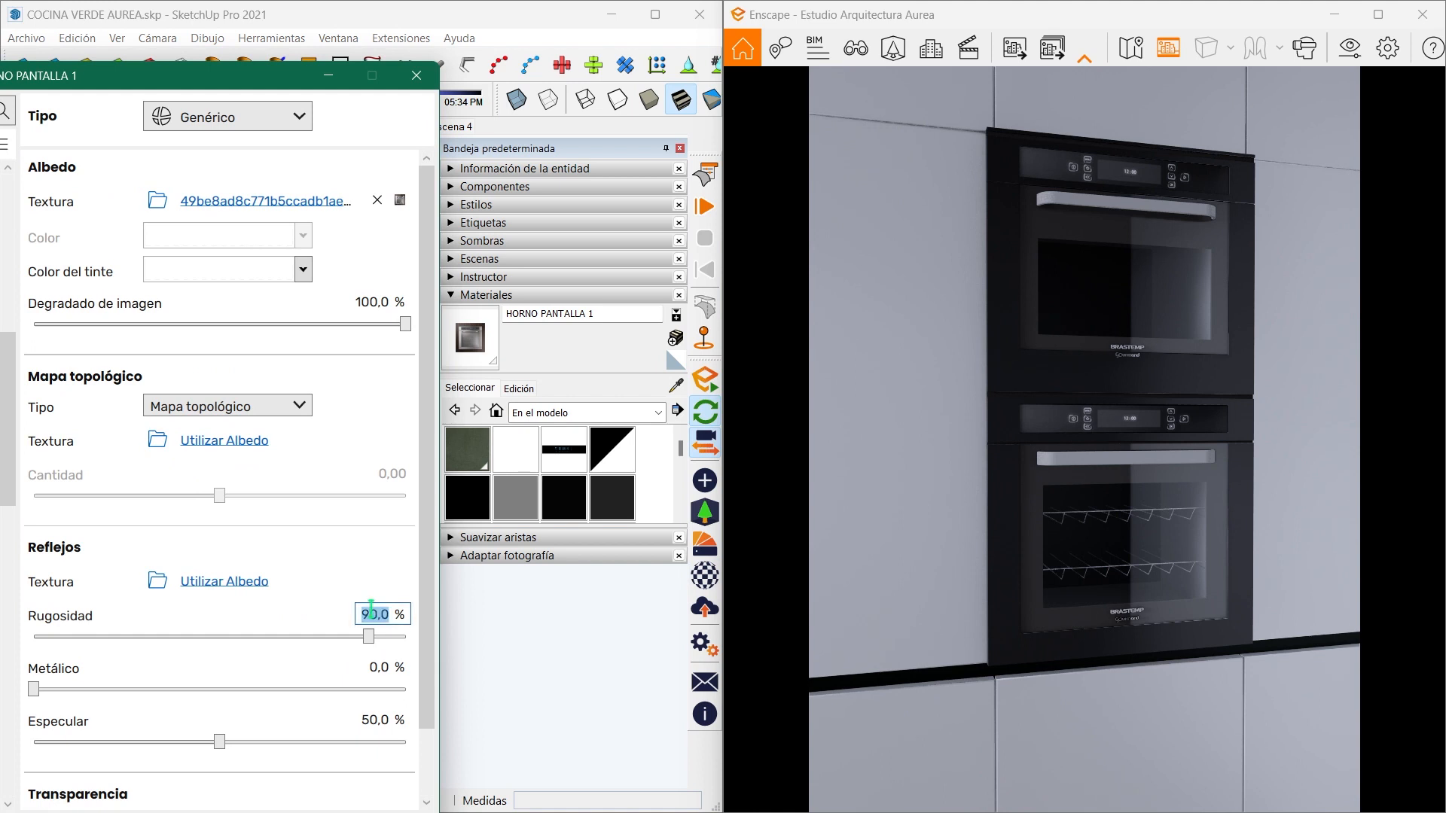
type("30")
left_click(379, 662)
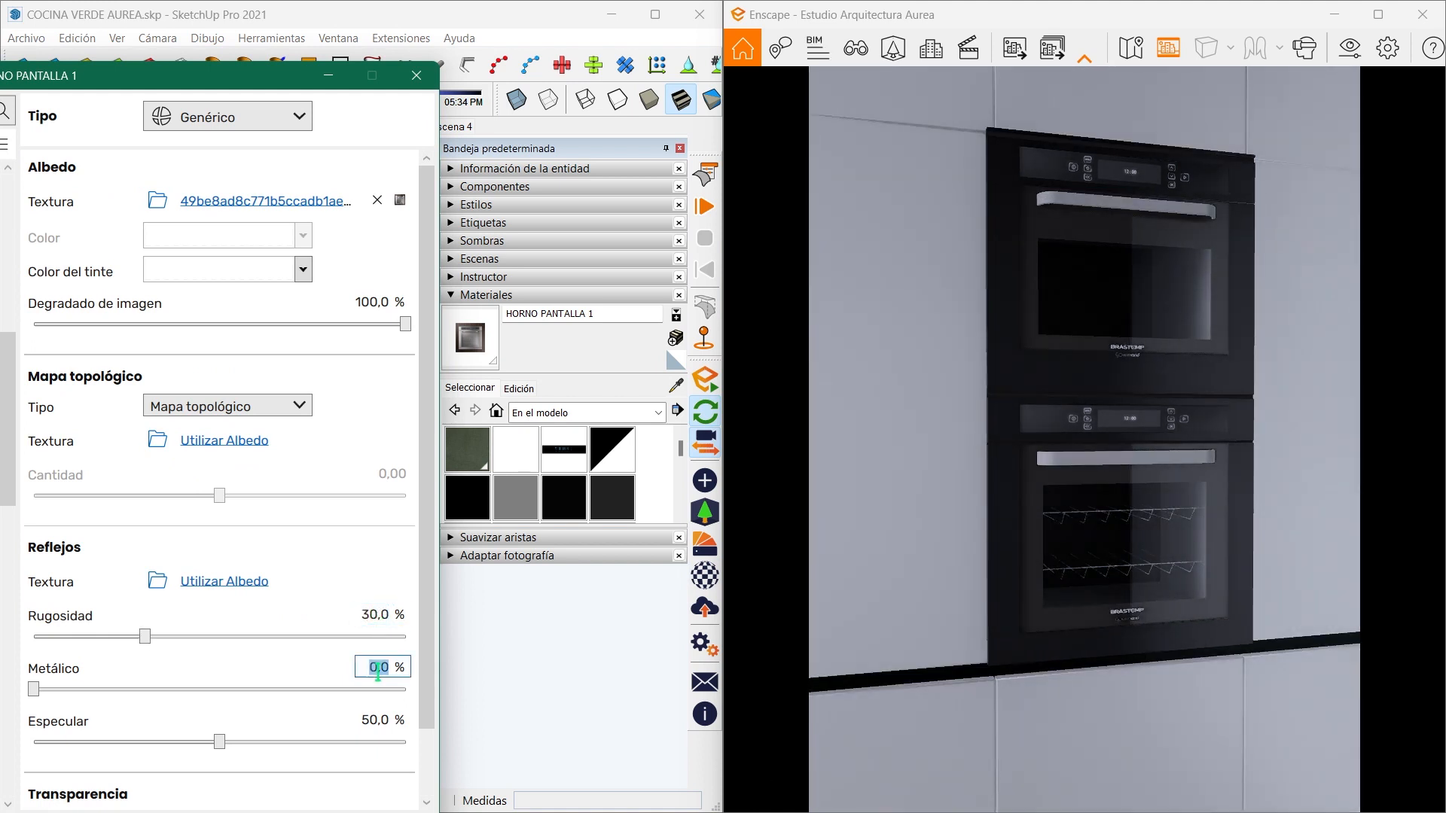
type("10")
key("Return")
left_click(329, 75)
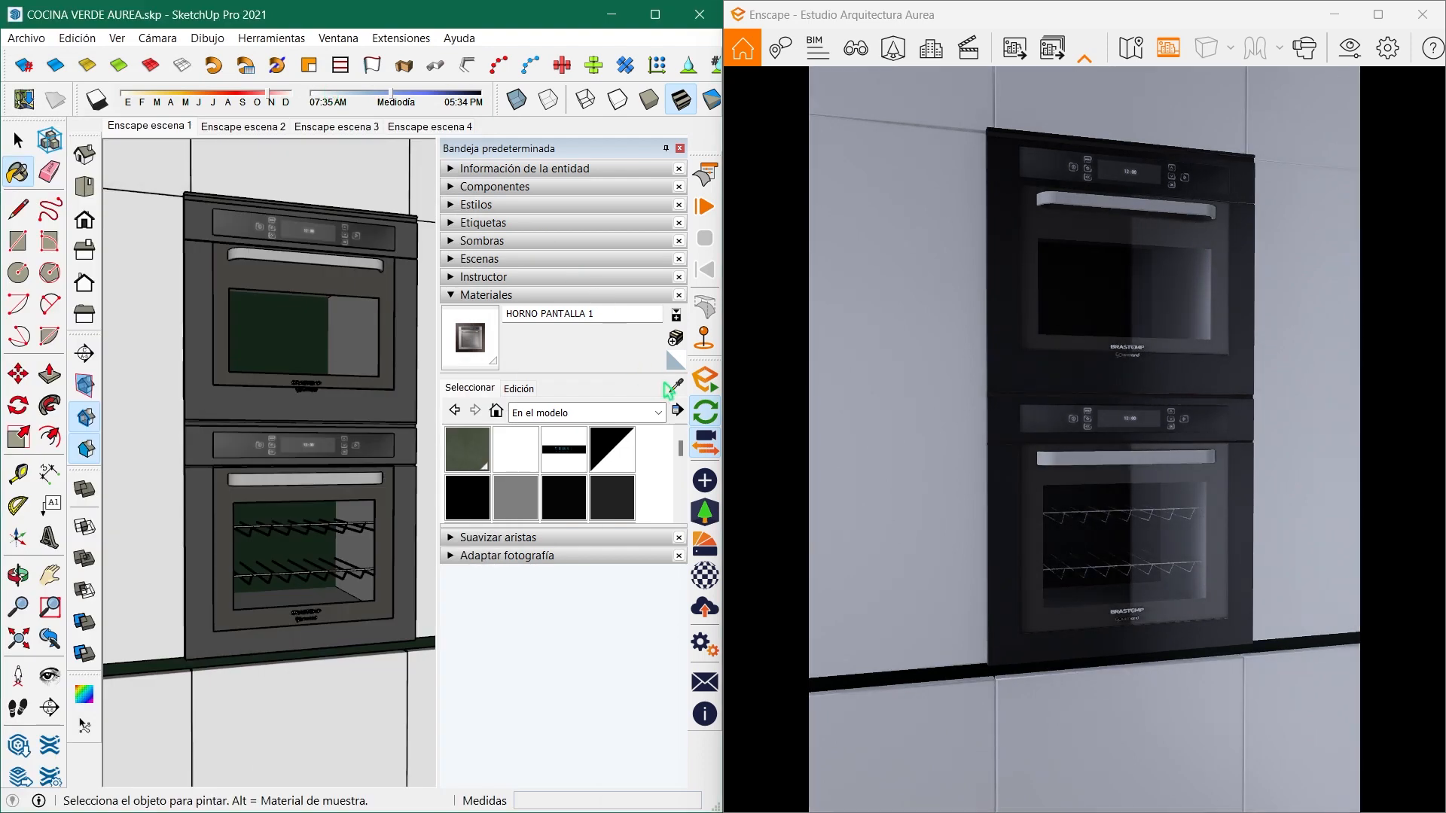
- Sample the MANIJA HORNO material from the lower oven's handle
left_click(673, 386)
scroll(318, 514, "up", 3)
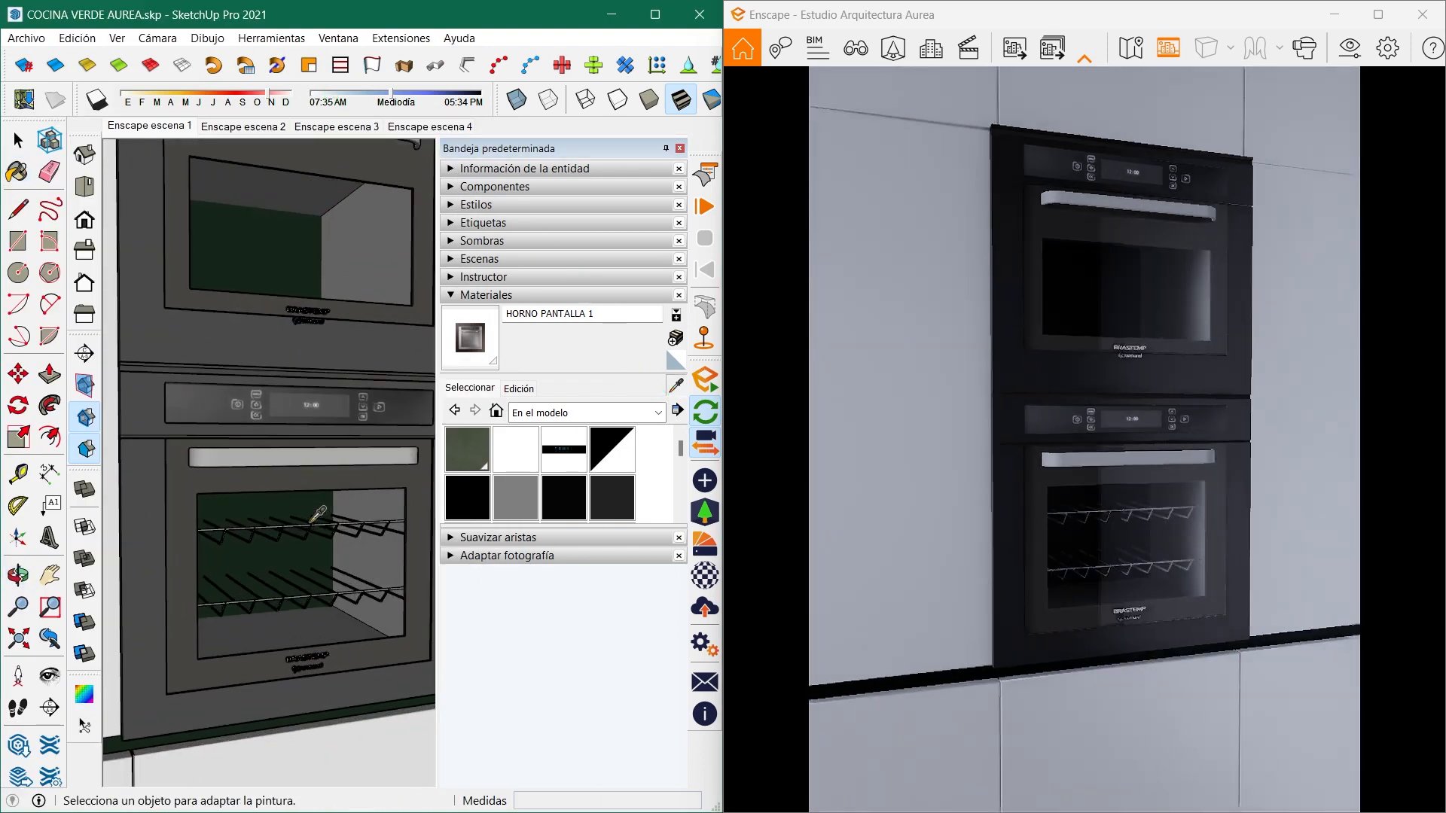
middle_click_drag(318, 515, 324, 457)
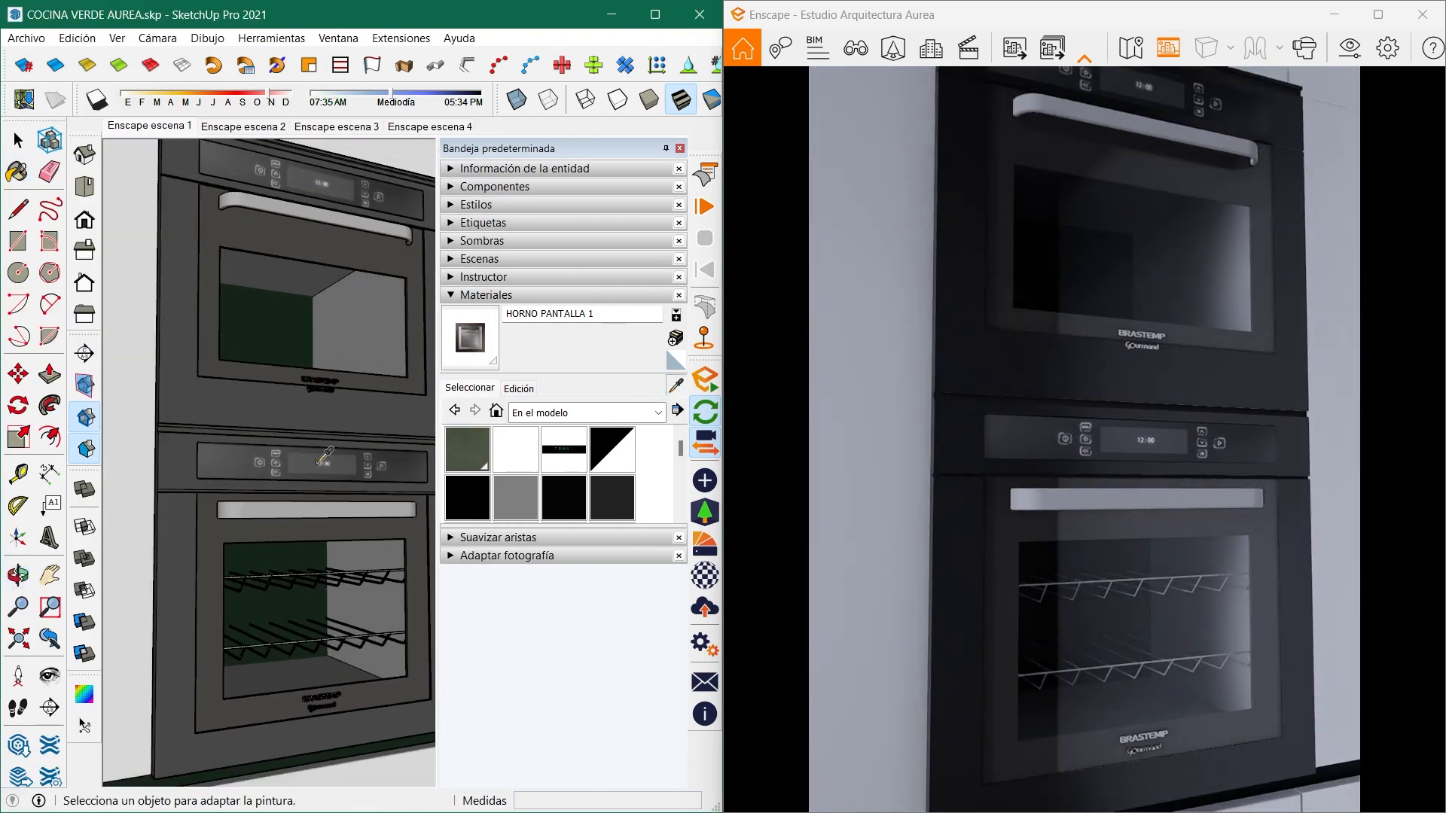
left_click(303, 509)
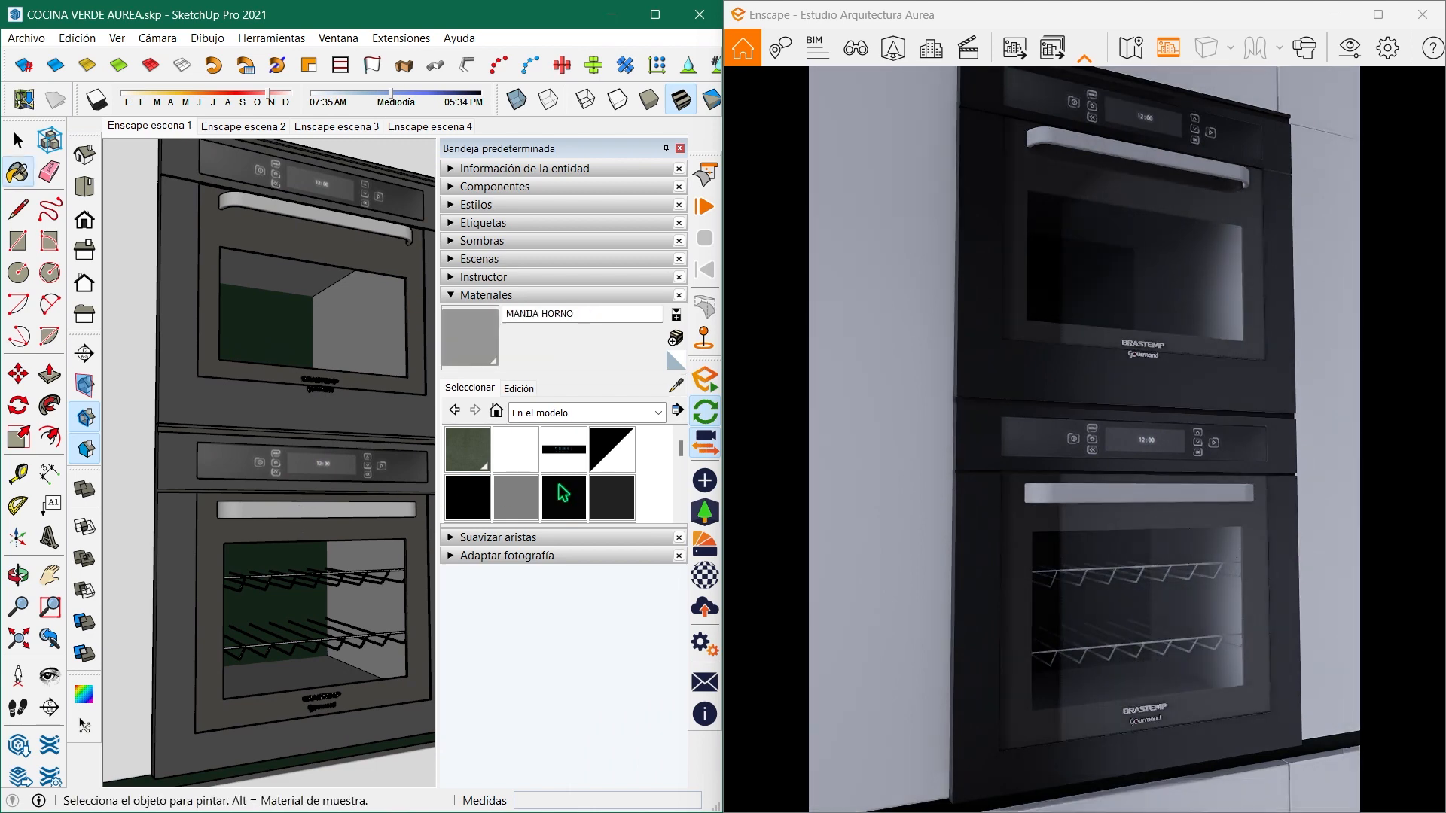
- Set the MANIJA HORNO material's roughness to 30% and metallic value to 50%, and minimise the Enscape material editor
left_click(706, 577)
double_click(366, 614)
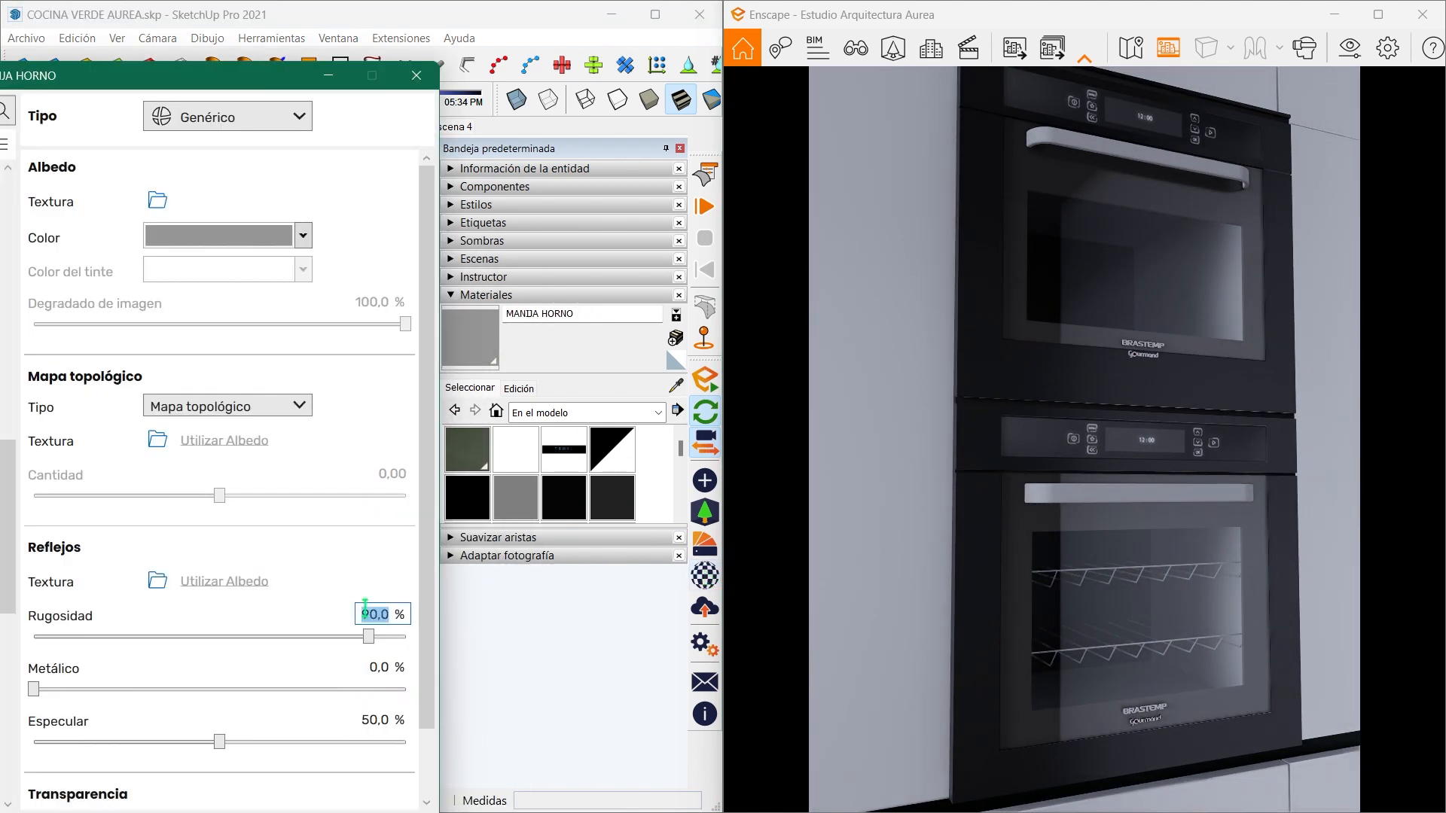
key("Return")
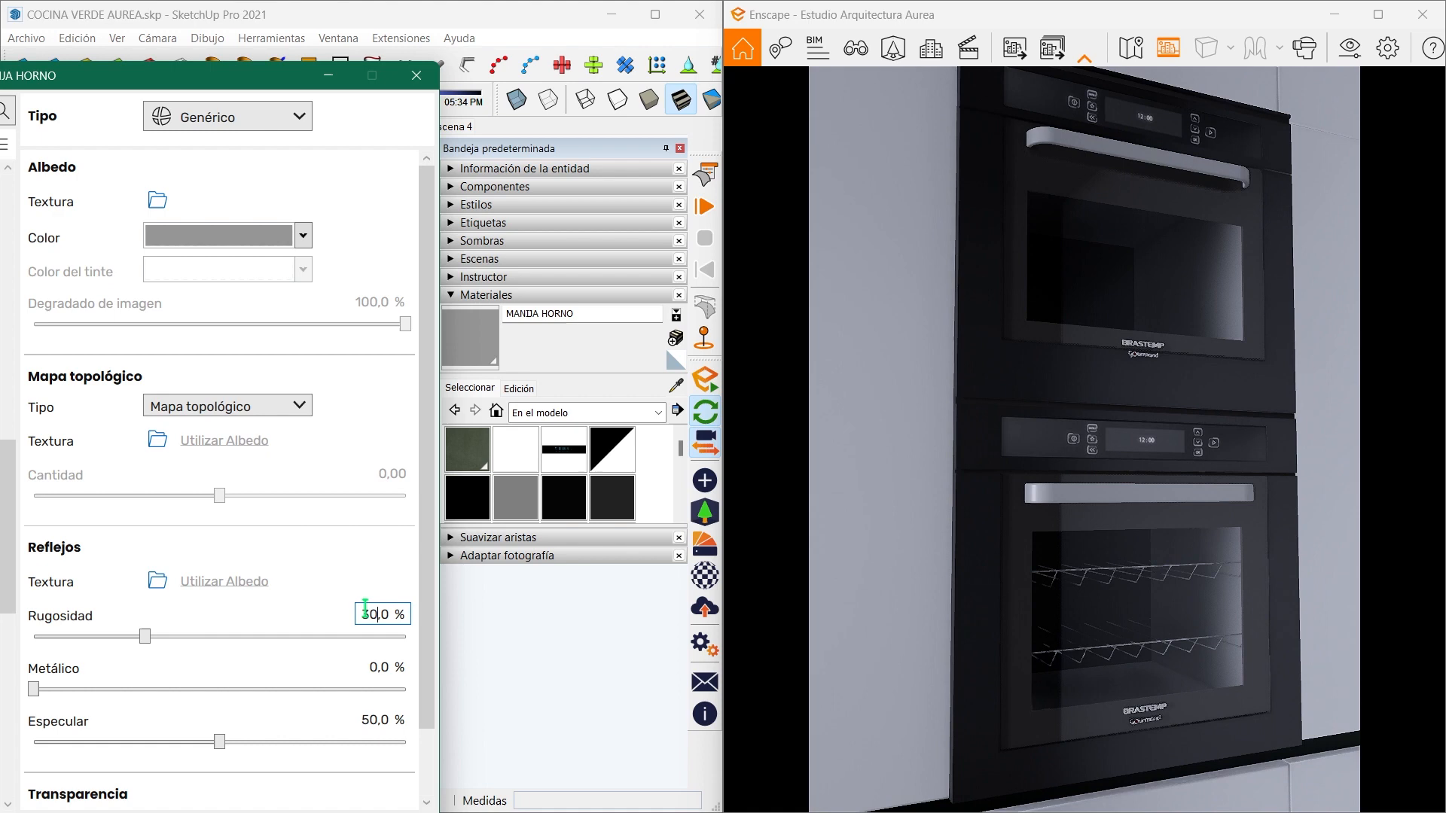
double_click(378, 667)
type("50")
key("Return")
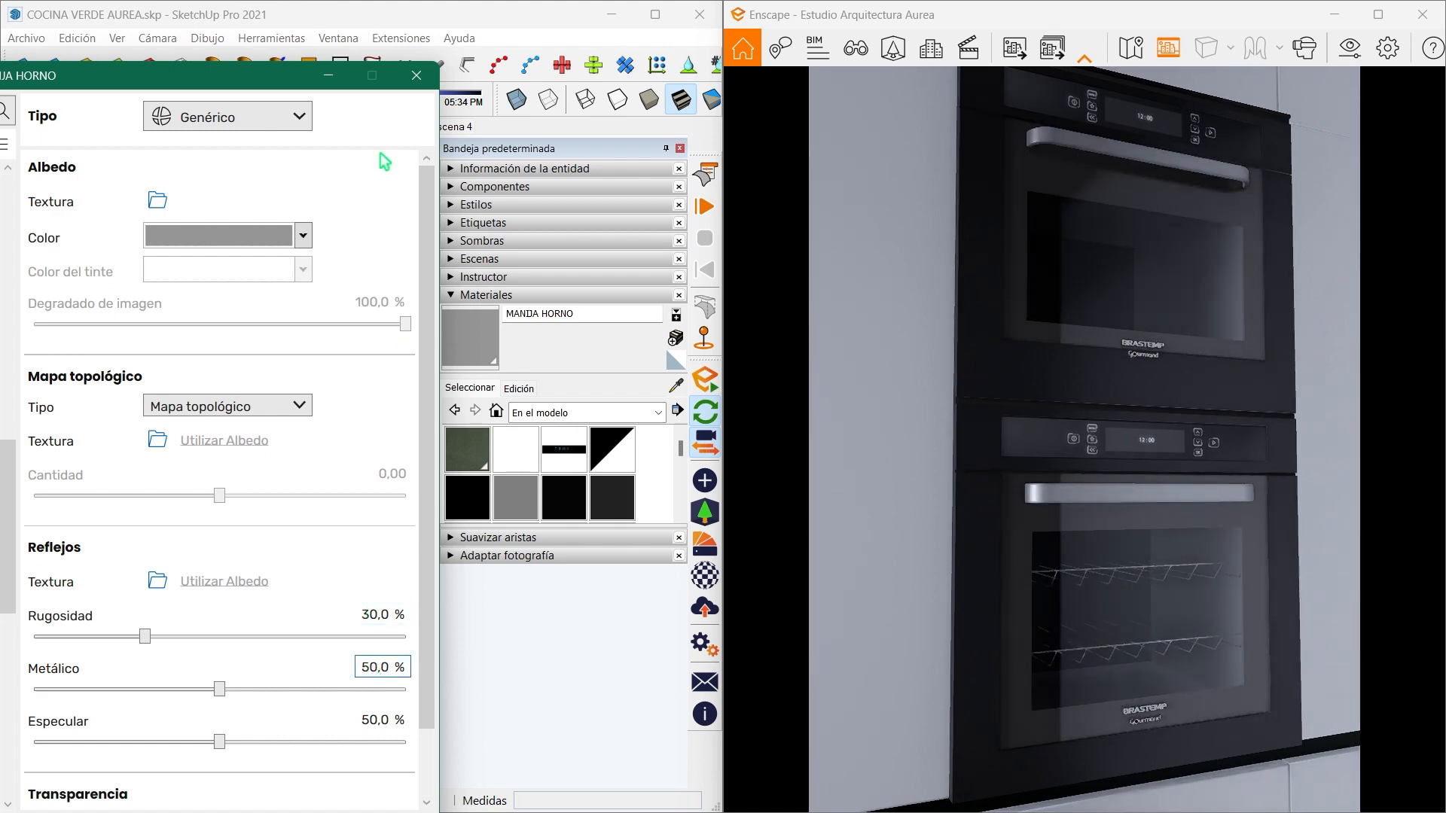
left_click(328, 75)
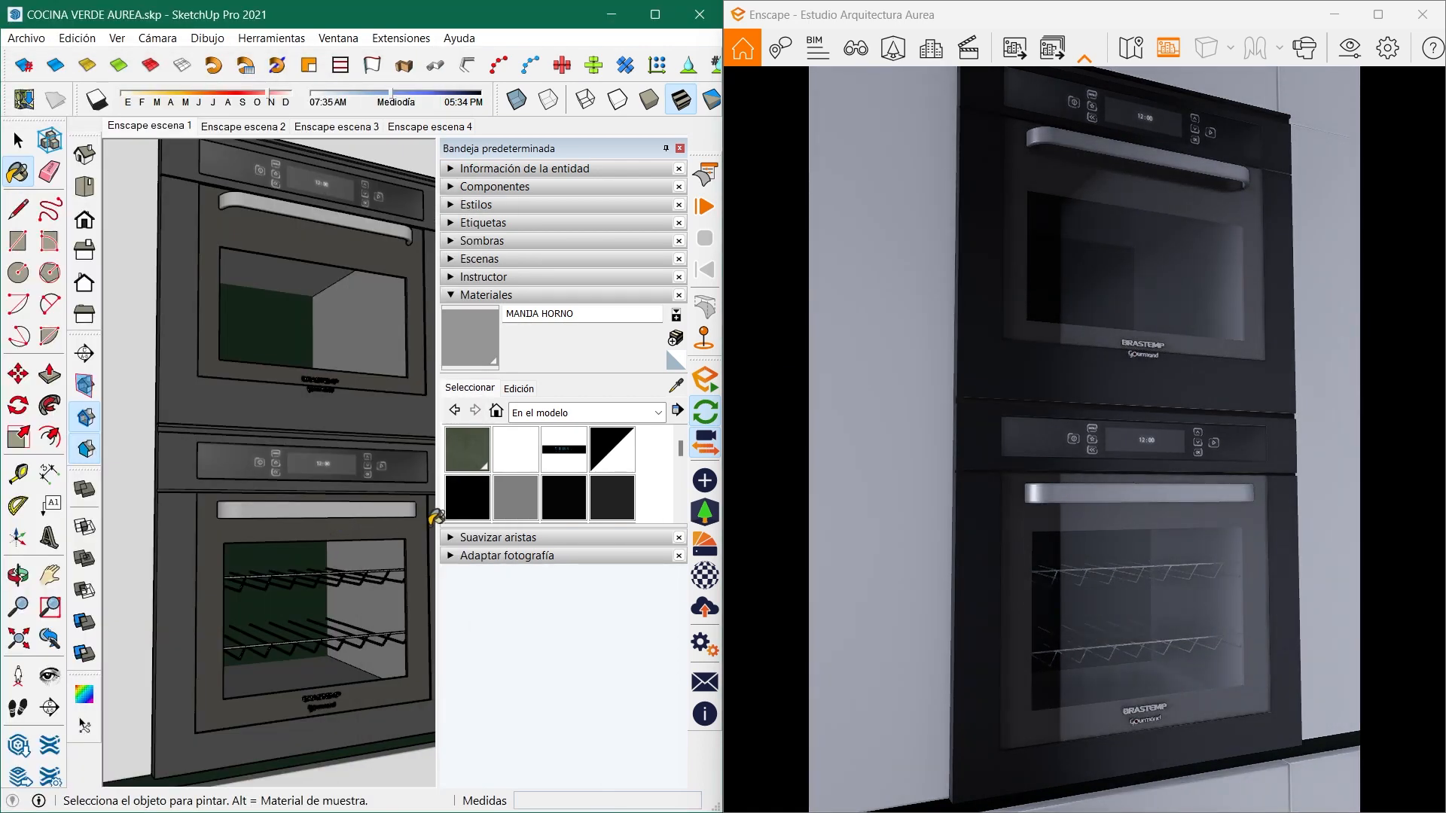
- Sample the TABLON 1 material from a wood floor plank in front of the green base cabinets
middle_click_drag(391, 556, 238, 529)
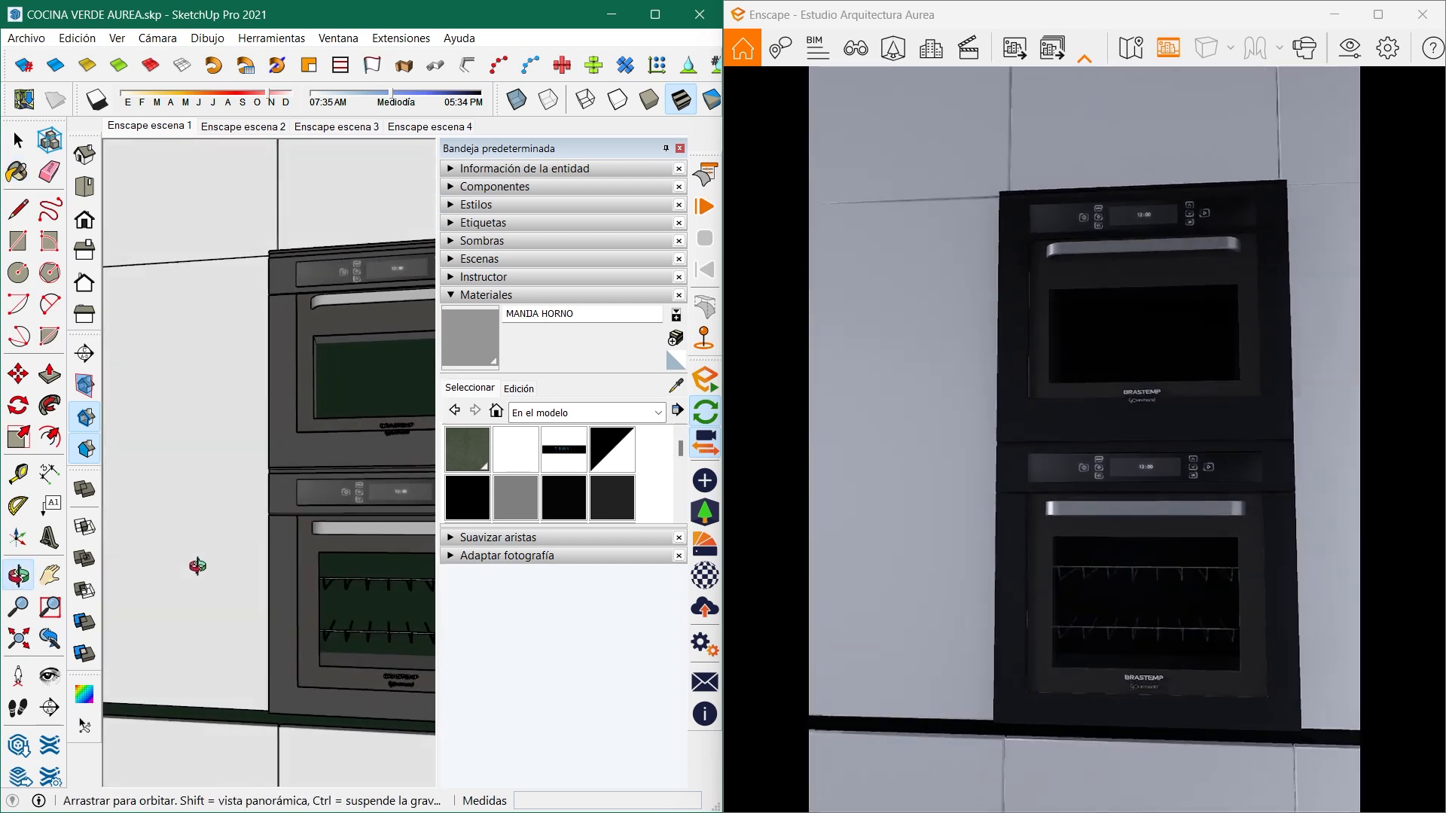
scroll(364, 517, "down", 6)
mouse_move(282, 590)
middle_mouse_down()
mouse_move(350, 527)
mouse_move(321, 508)
mouse_move(180, 494)
mouse_move(555, 498)
middle_mouse_up()
mouse_move(384, 494)
middle_mouse_down()
mouse_move(467, 487)
mouse_move(391, 494)
mouse_move(374, 476)
middle_mouse_up()
scroll(374, 476, "up", 3)
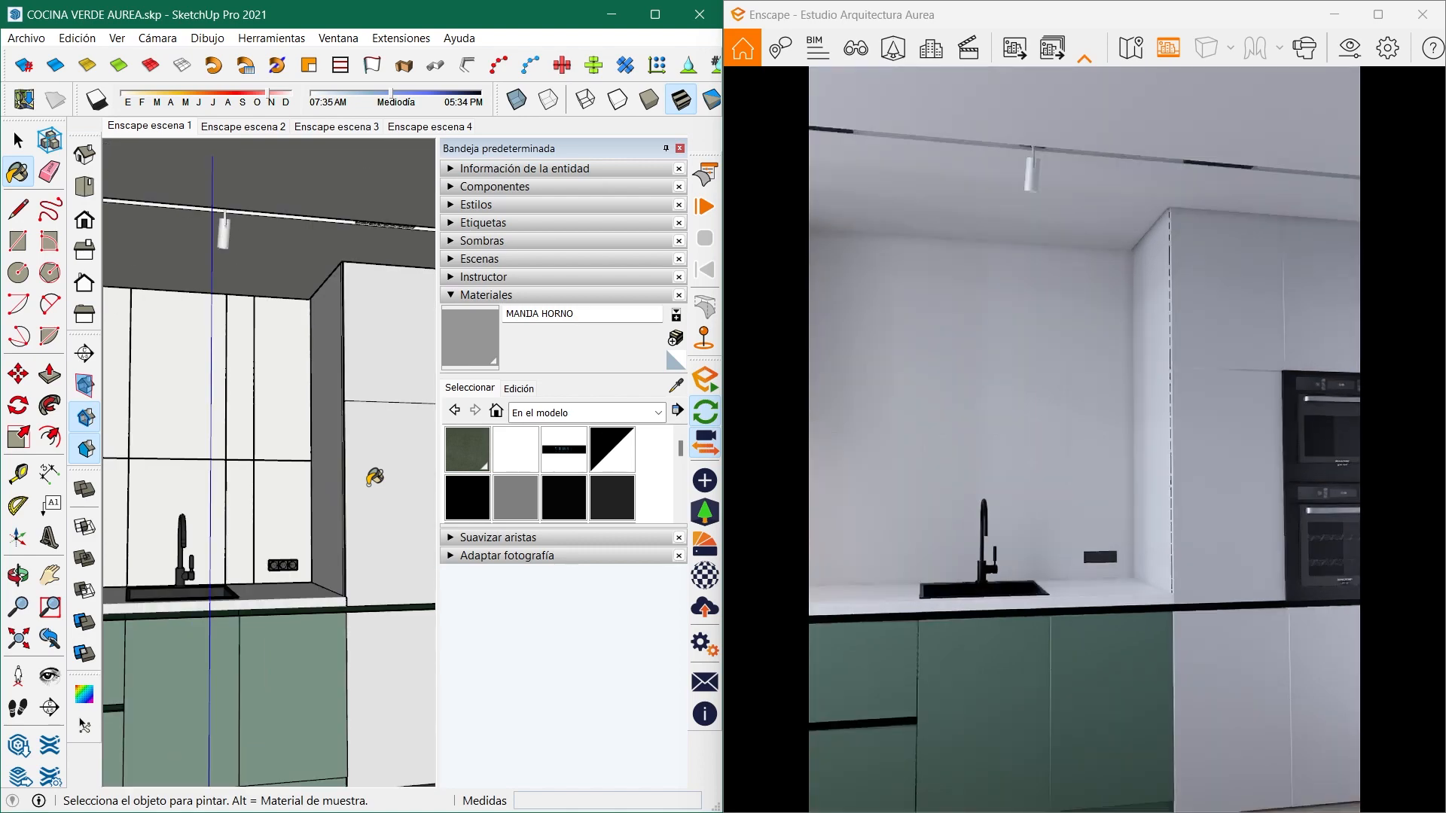
left_click(677, 386)
scroll(392, 534, "down", 5)
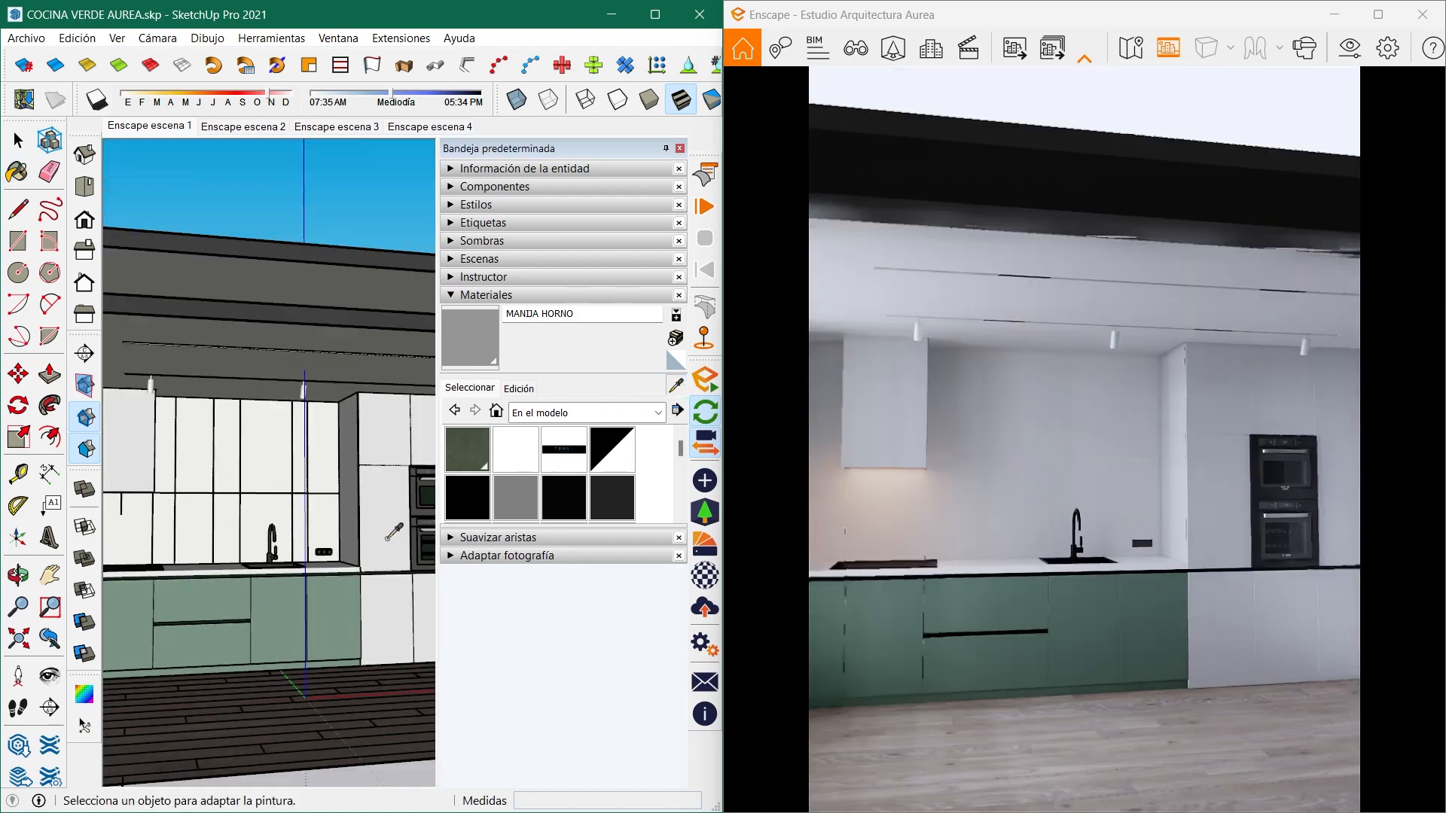
middle_click_drag(392, 533, 342, 575)
scroll(252, 595, "up", 4)
middle_click_drag(254, 602, 151, 471)
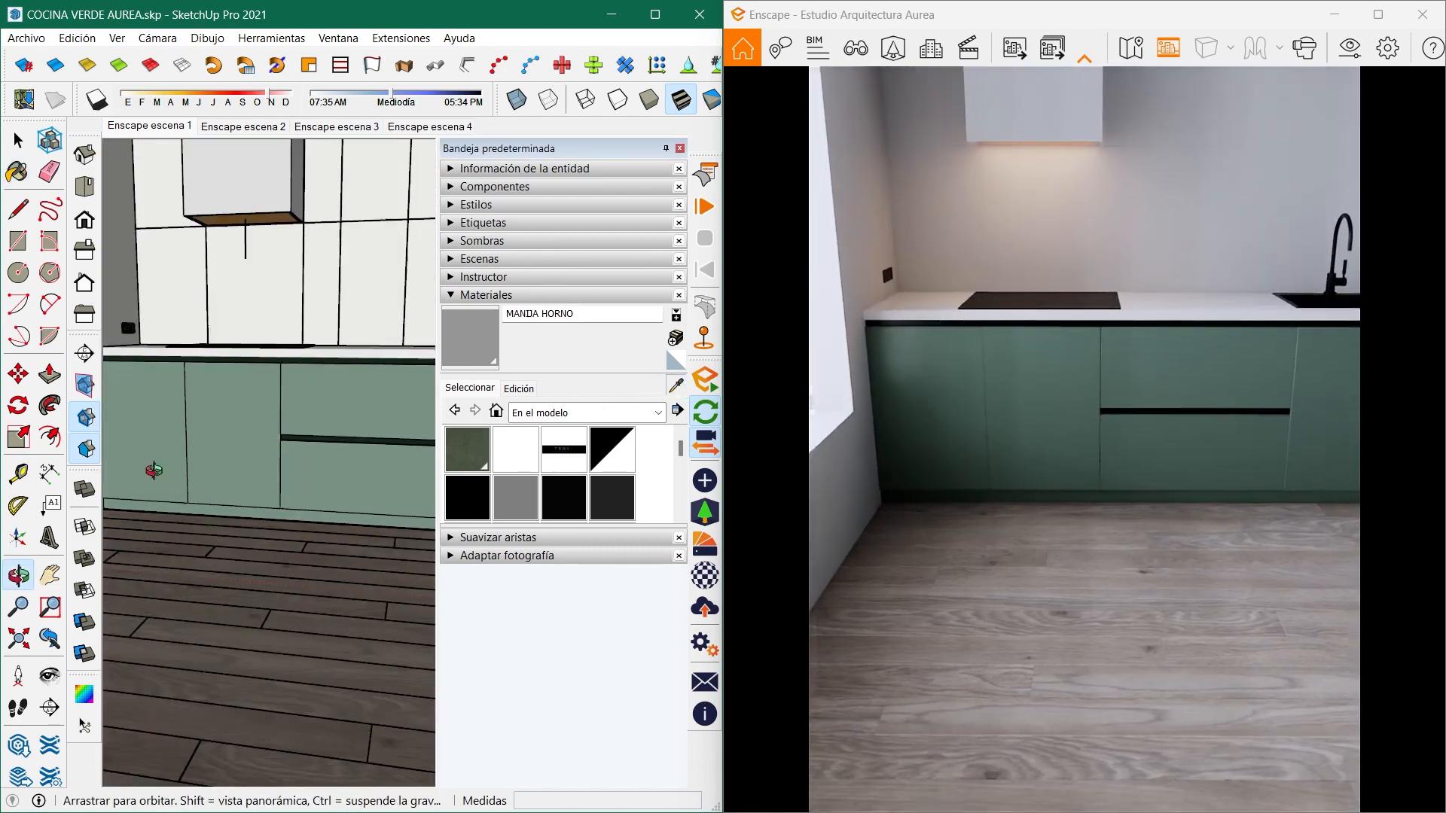
scroll(269, 516, "down", 4)
middle_click_drag(277, 509, 190, 553)
scroll(191, 553, "up", 5)
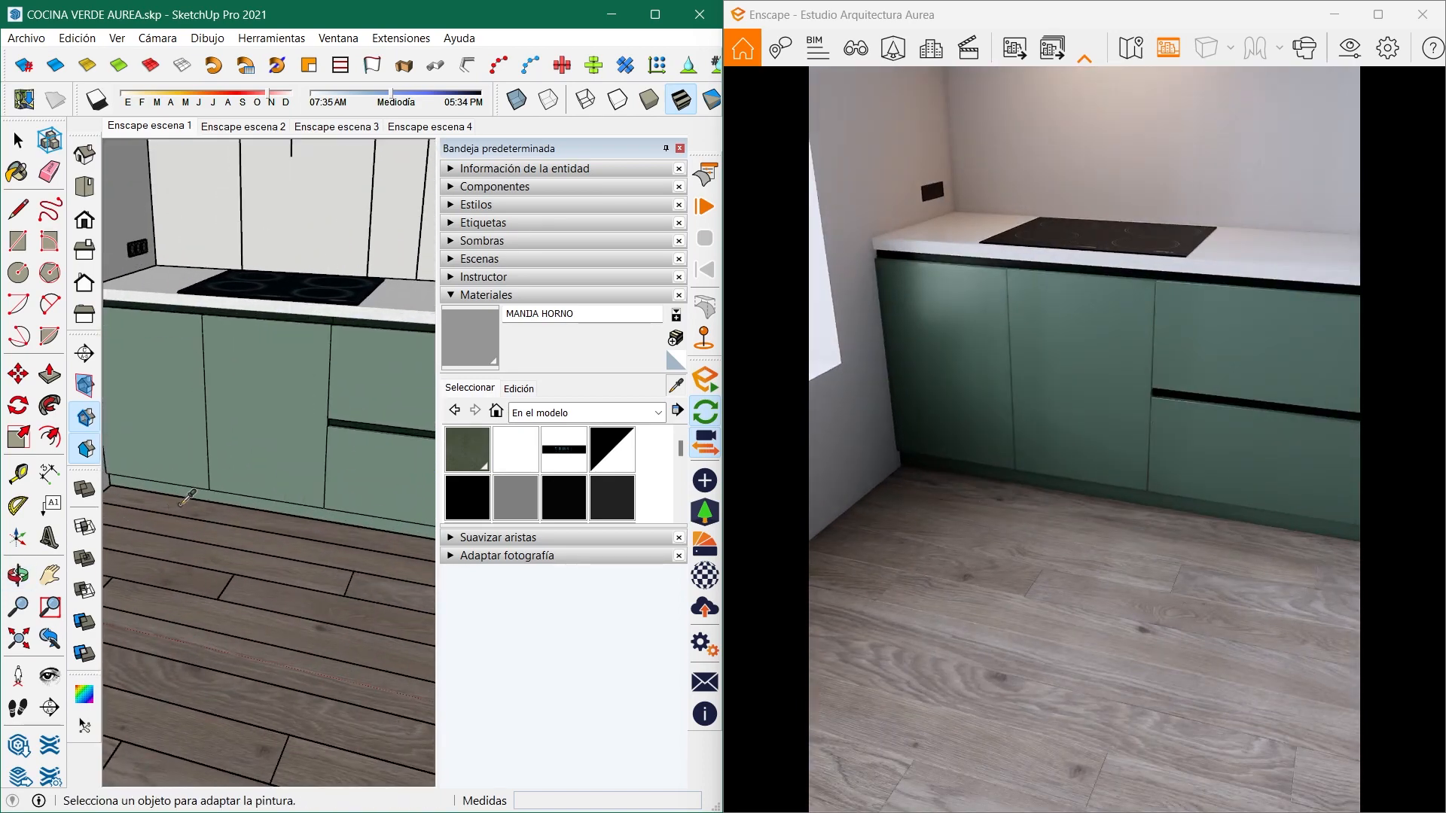
left_click(180, 504)
- Set the TABLON 1 material's roughness to 50% in the Enscape material editor and minimise the editor
left_click(704, 577)
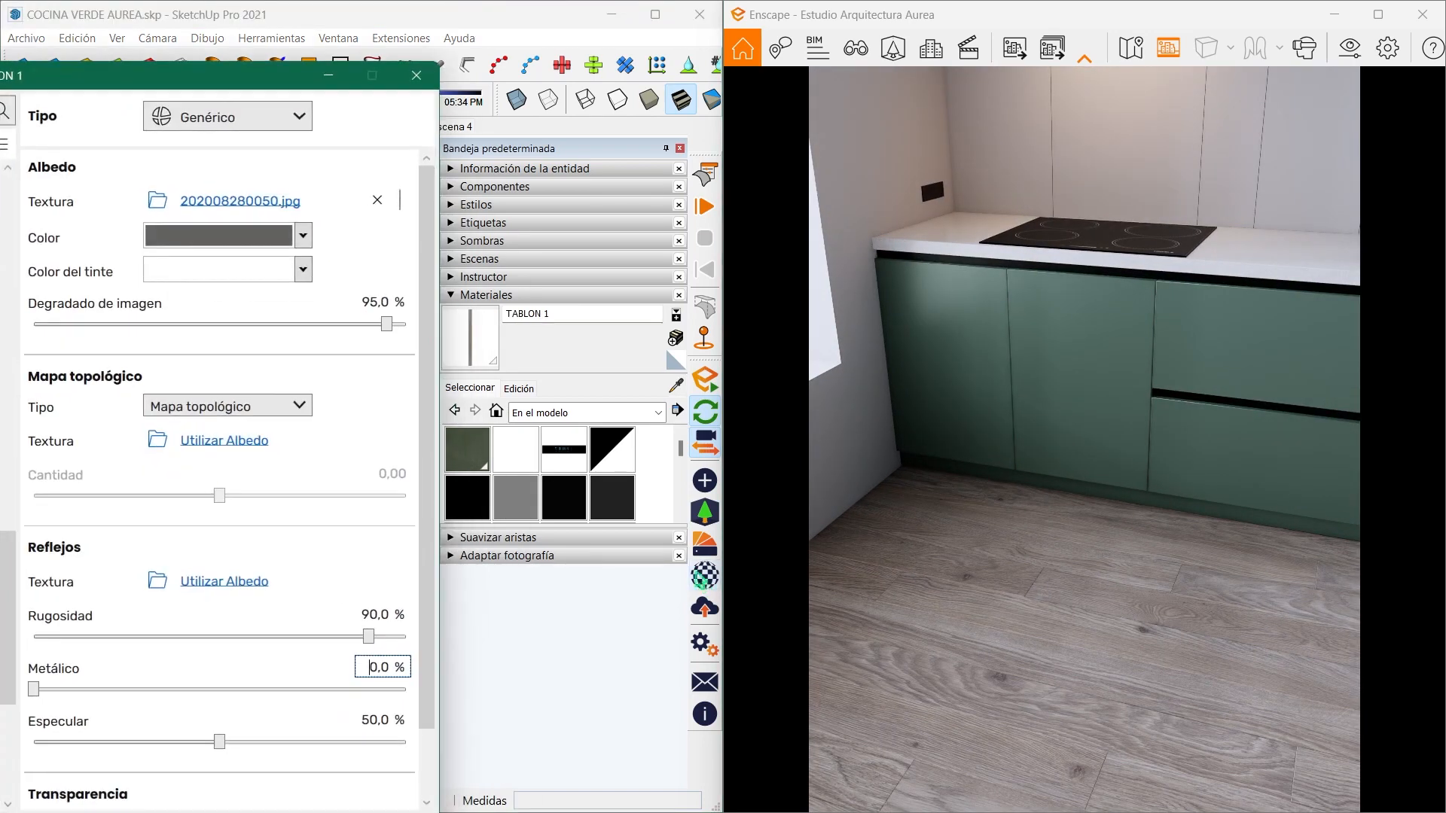
left_click_drag(197, 85, 403, 58)
scroll(58, 582, "down", 4)
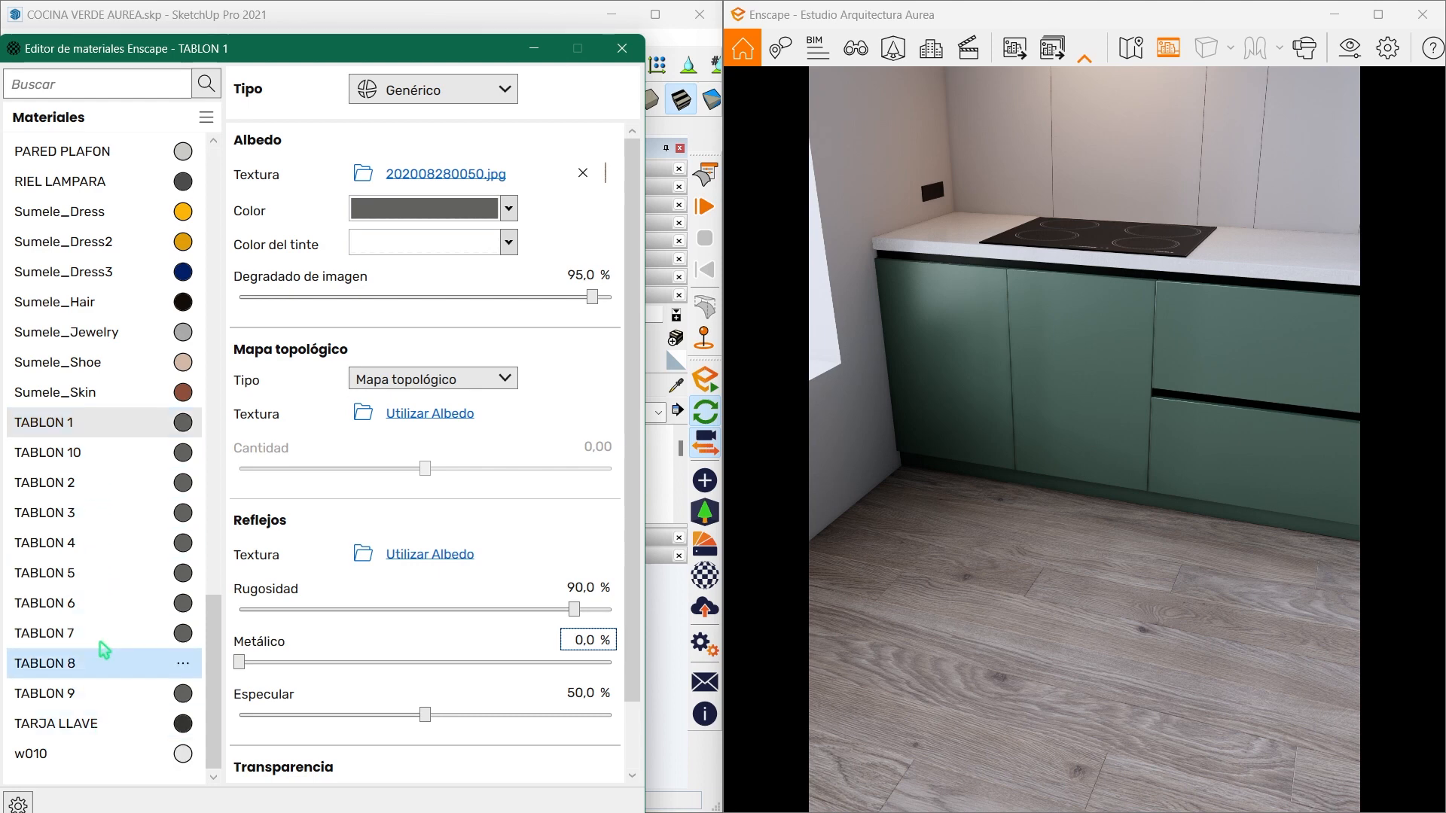
double_click(576, 588)
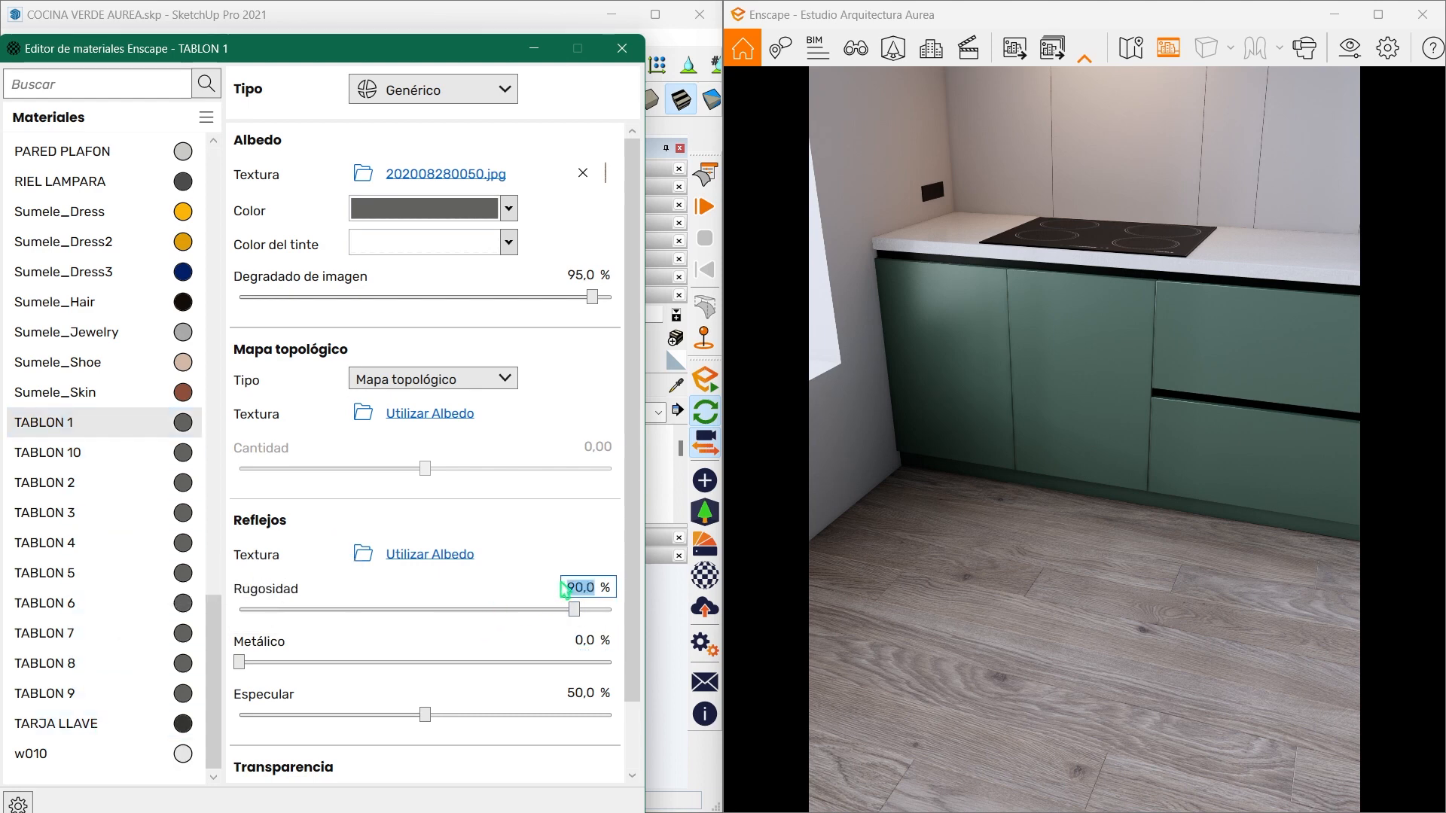
type("50")
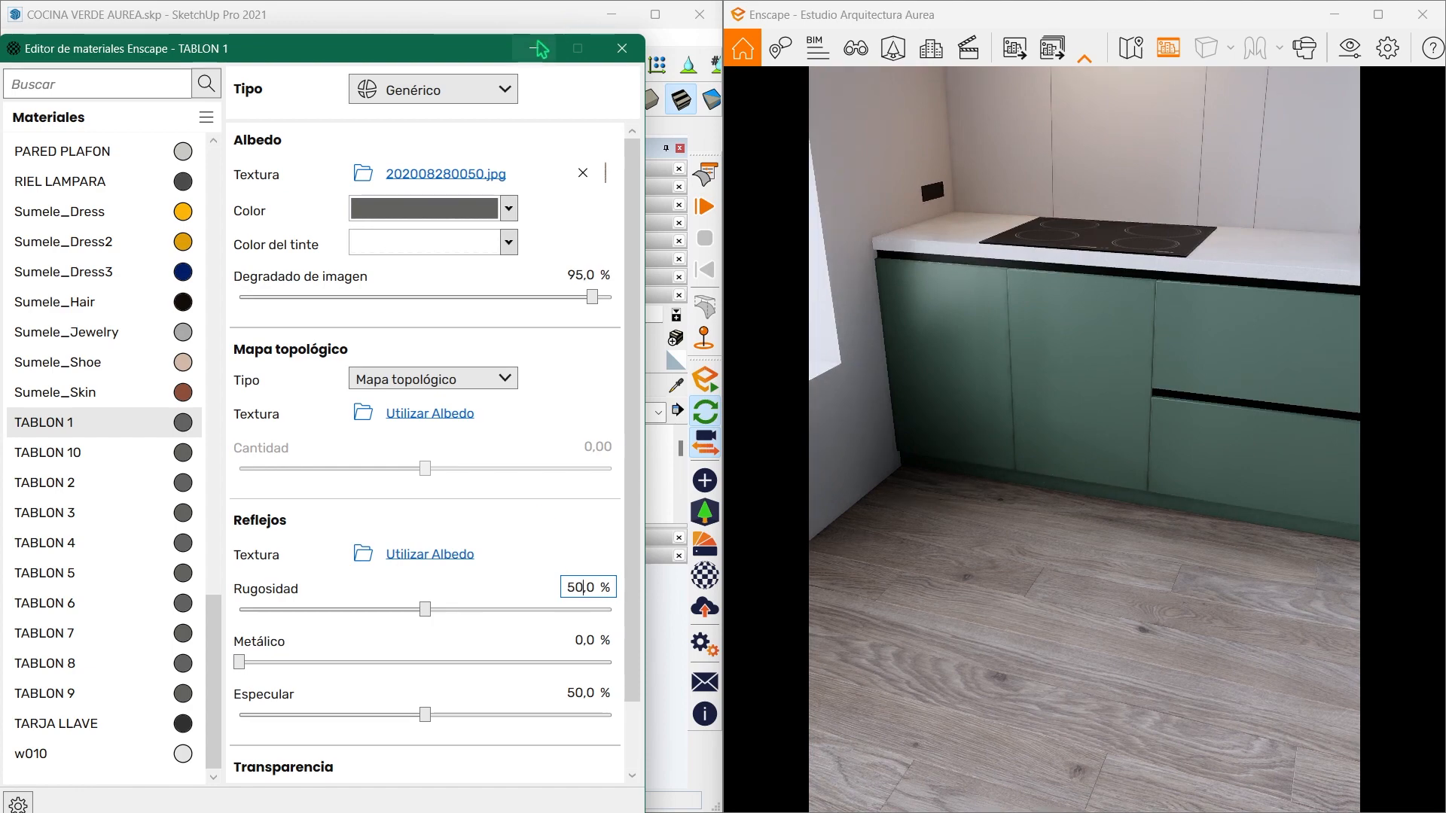
left_click(543, 49)
- Reopen the Enscape material editor and set the TABLON 10 material's roughness to 50%
scroll(188, 424, "down", 5)
mouse_move(294, 515)
middle_mouse_down("shift")
mouse_move(243, 452)
mouse_move(191, 517)
middle_mouse_up("shift")
scroll(213, 484, "down", 1)
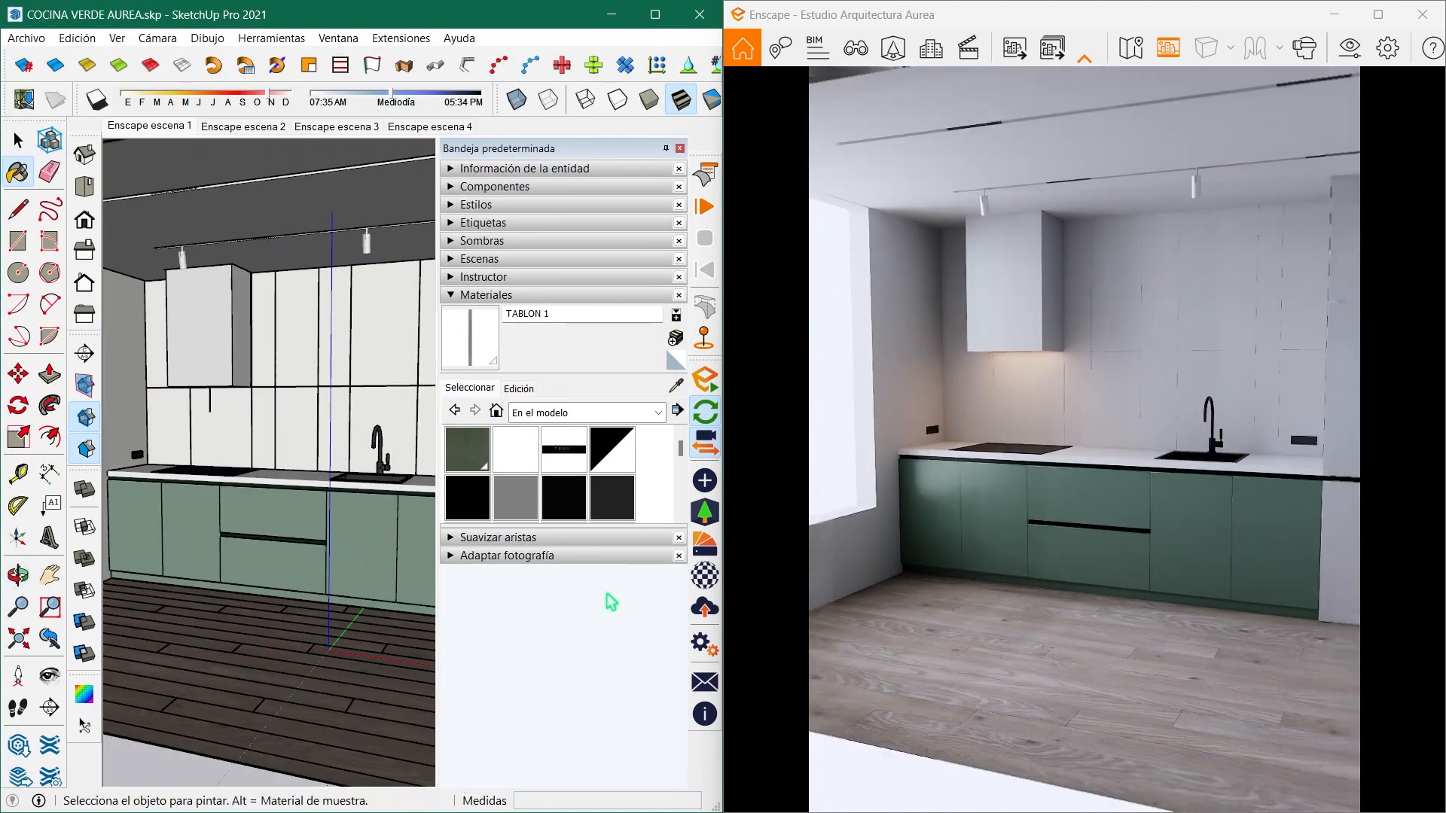
left_click(705, 576)
left_click(94, 454)
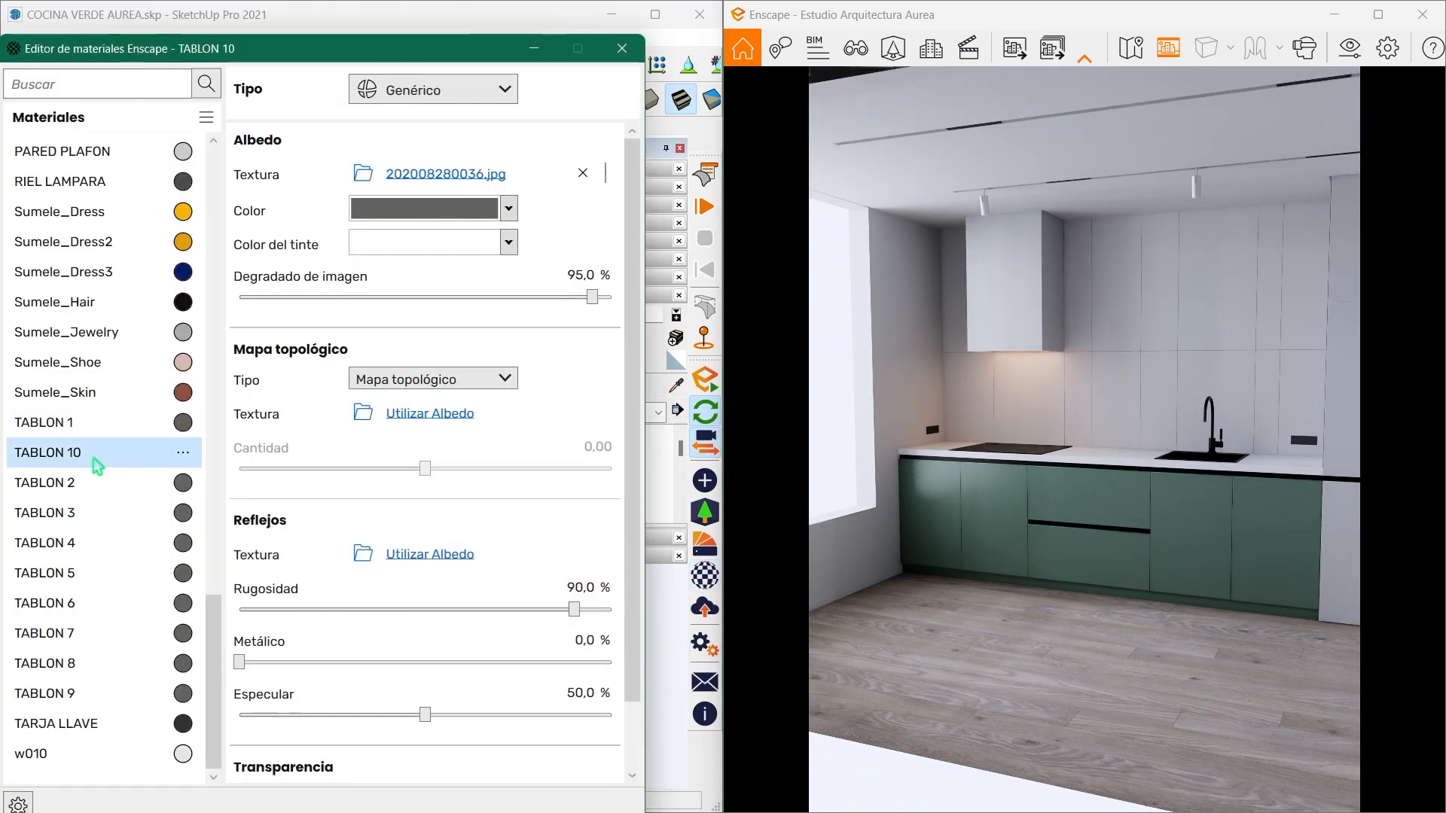
left_click(566, 591)
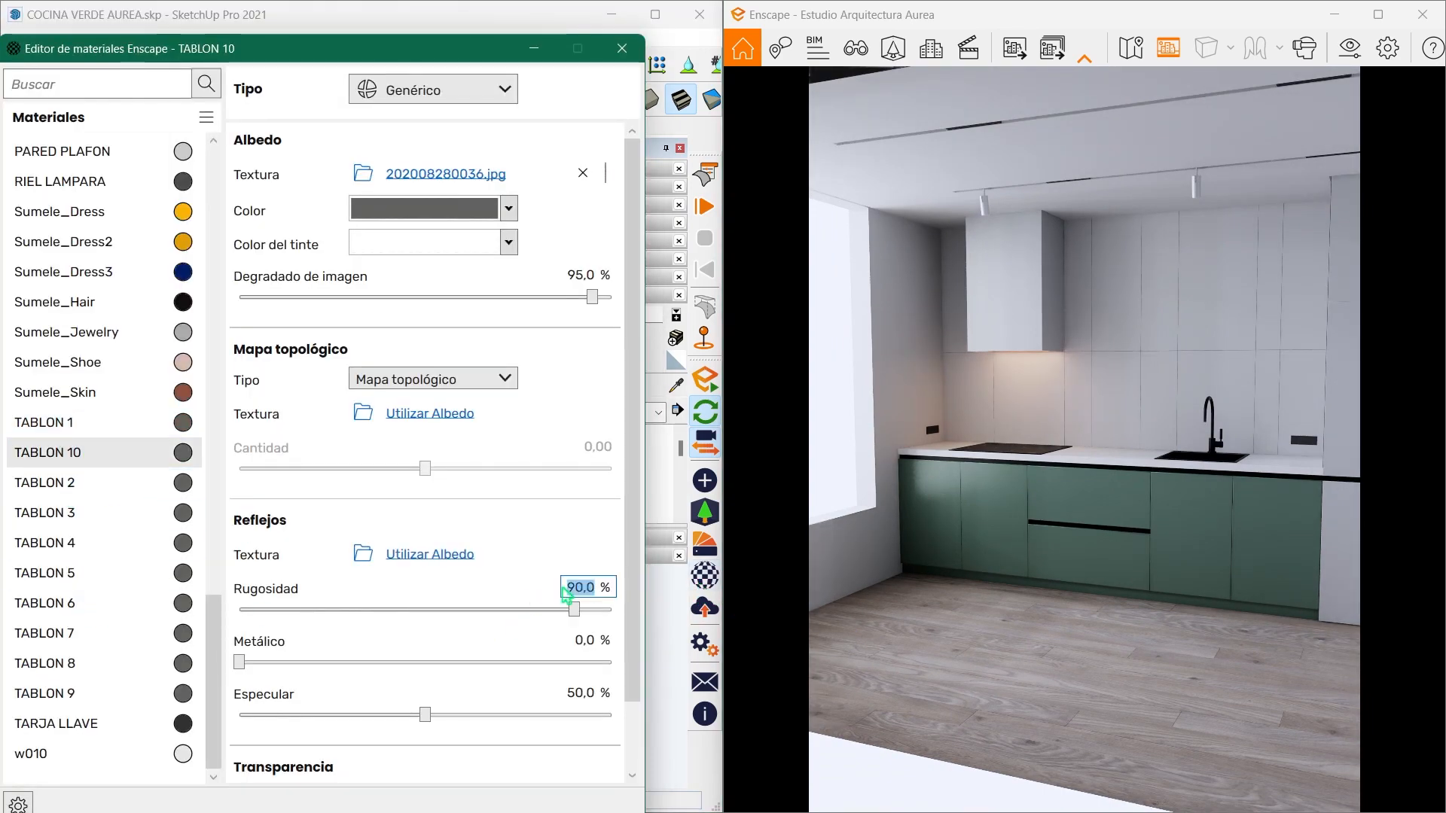
key("Return")
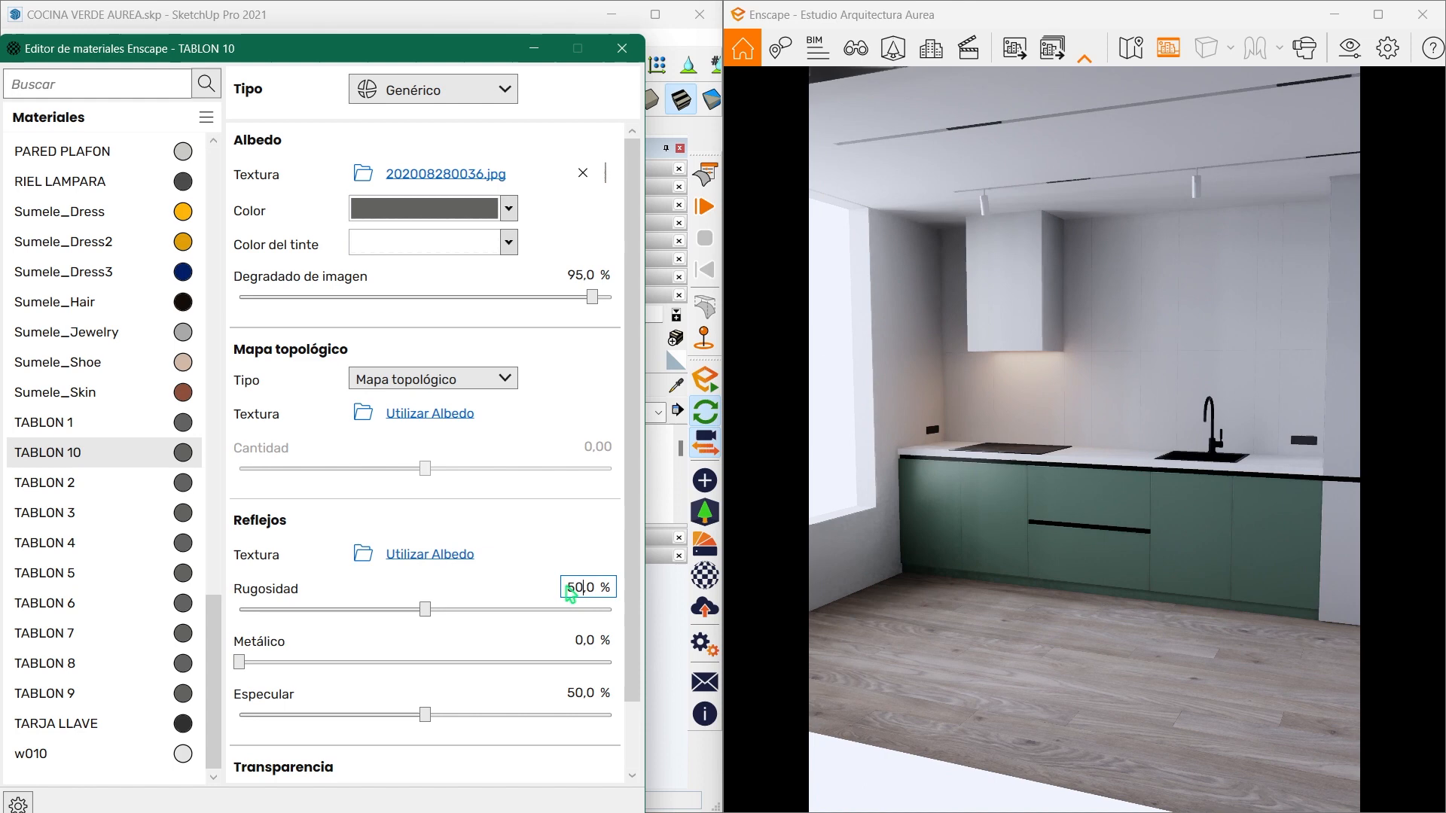
- Set the roughness of the TABLON 2 and TABLON 3 materials to 50%
left_click(141, 484)
left_click(580, 592)
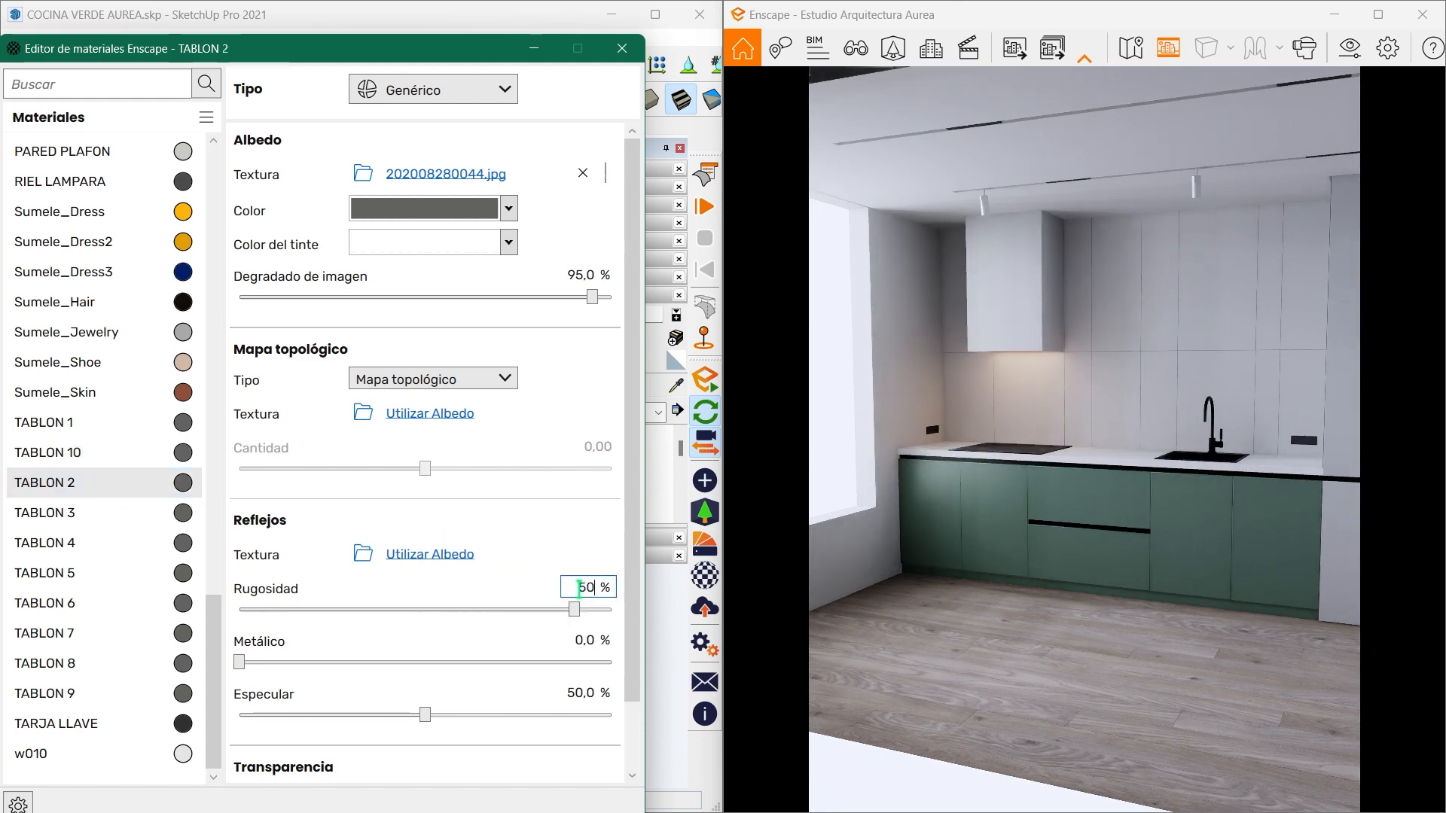
key("Return")
left_click(113, 512)
left_click(574, 589)
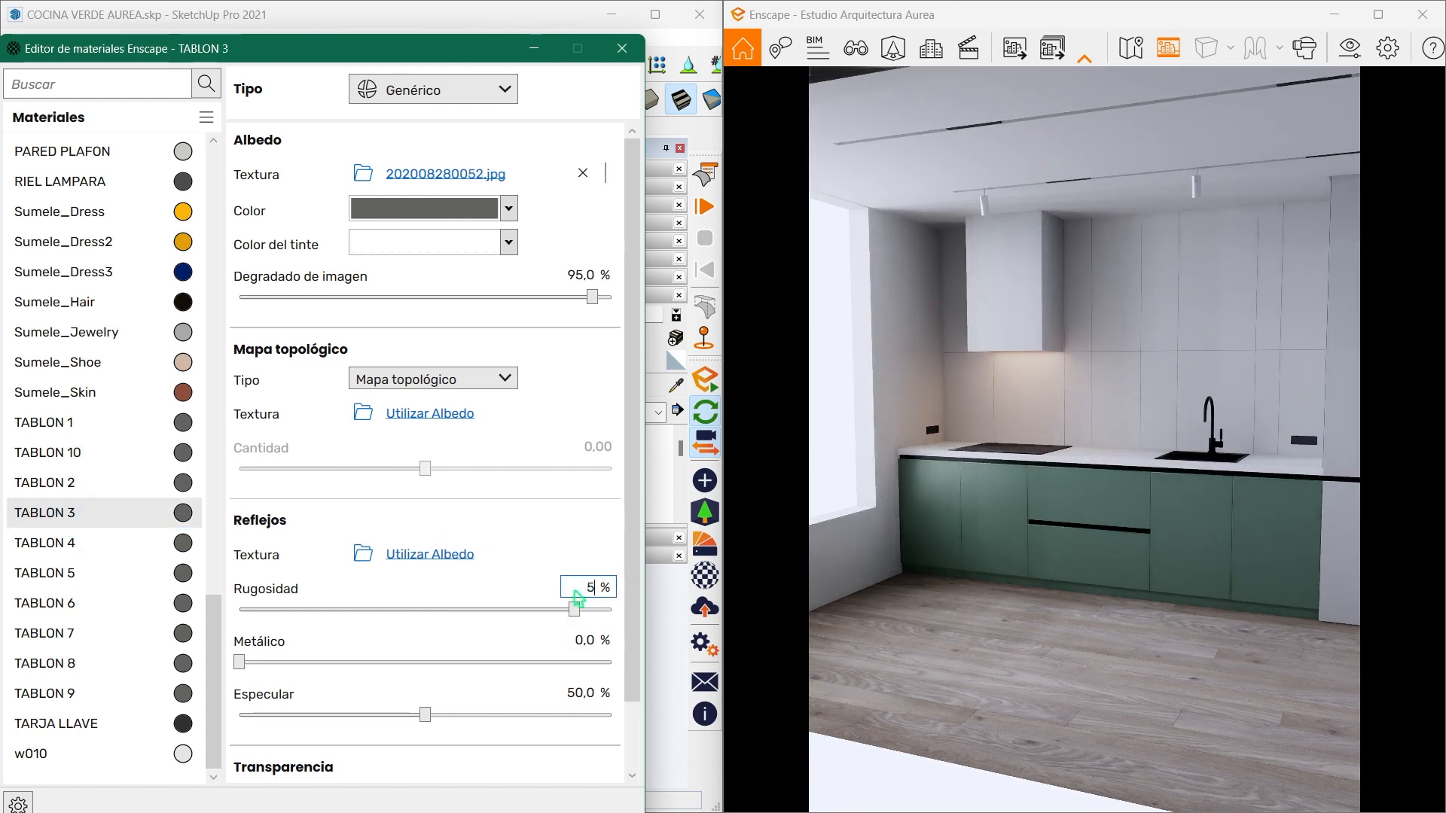
type("50")
key("Return")
- Set the roughness of the TABLON 4 and TABLON 5 materials to 50%
left_click(113, 543)
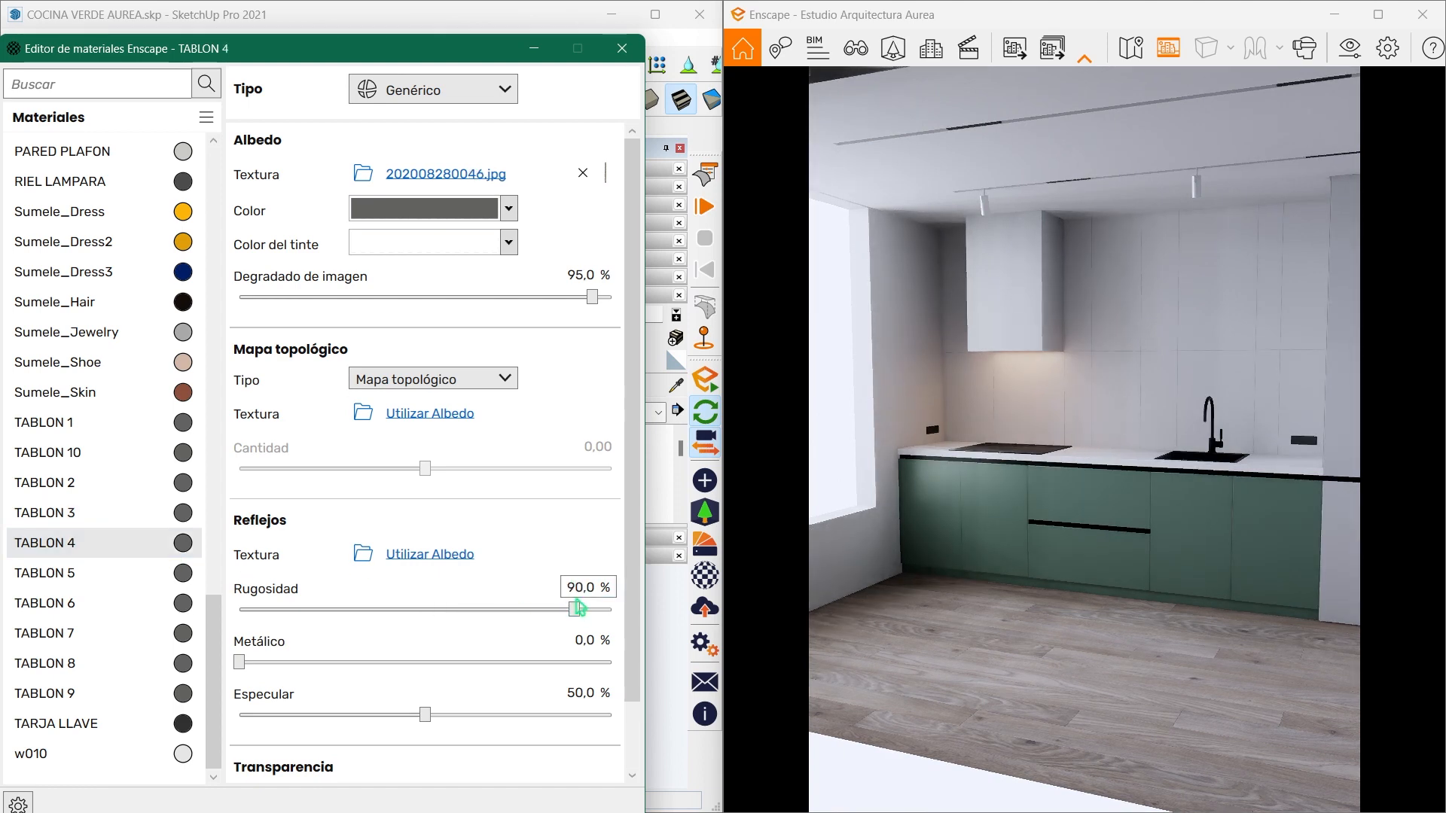
type("50")
key("Return")
left_click(97, 573)
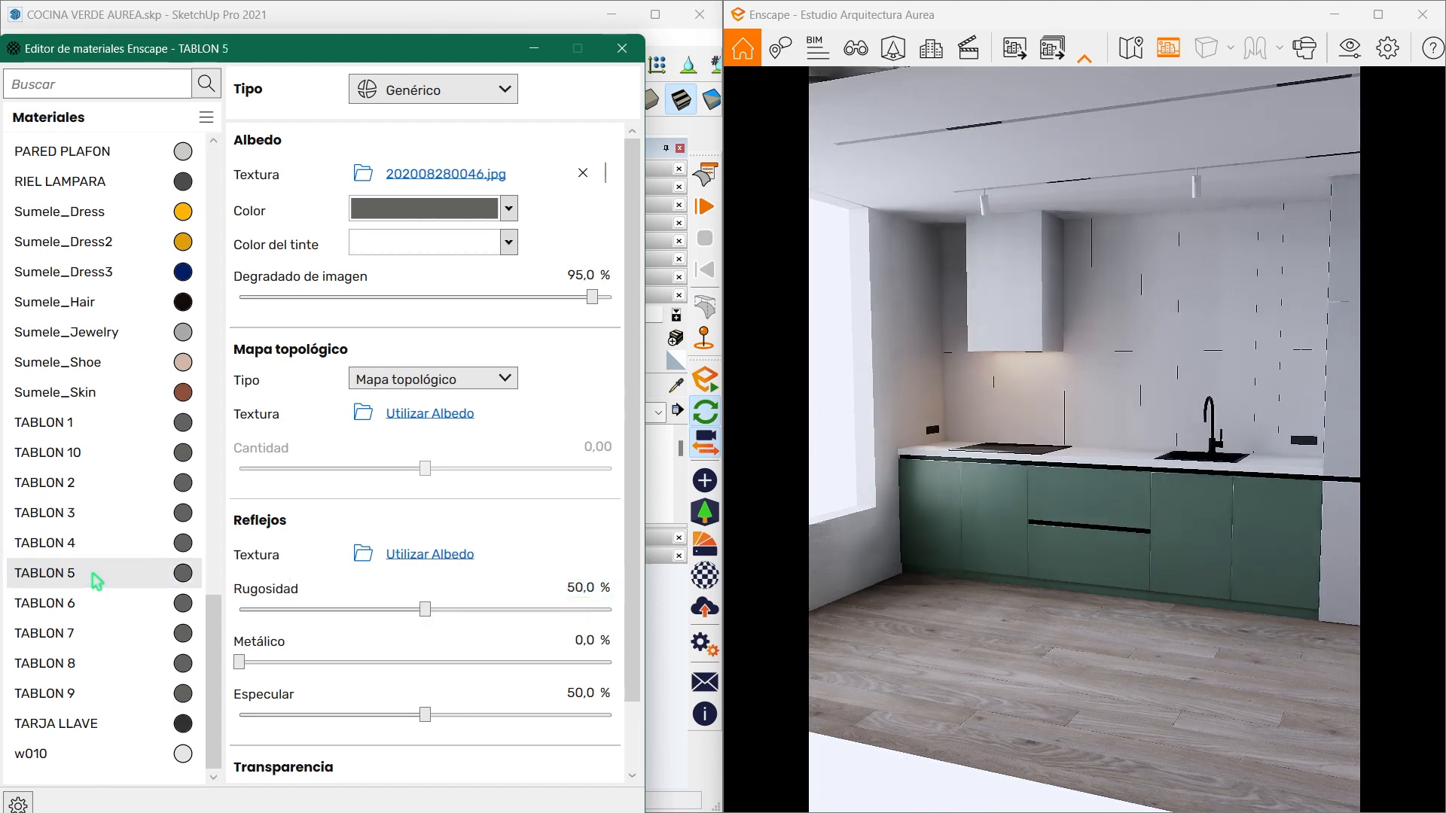
left_click(570, 588)
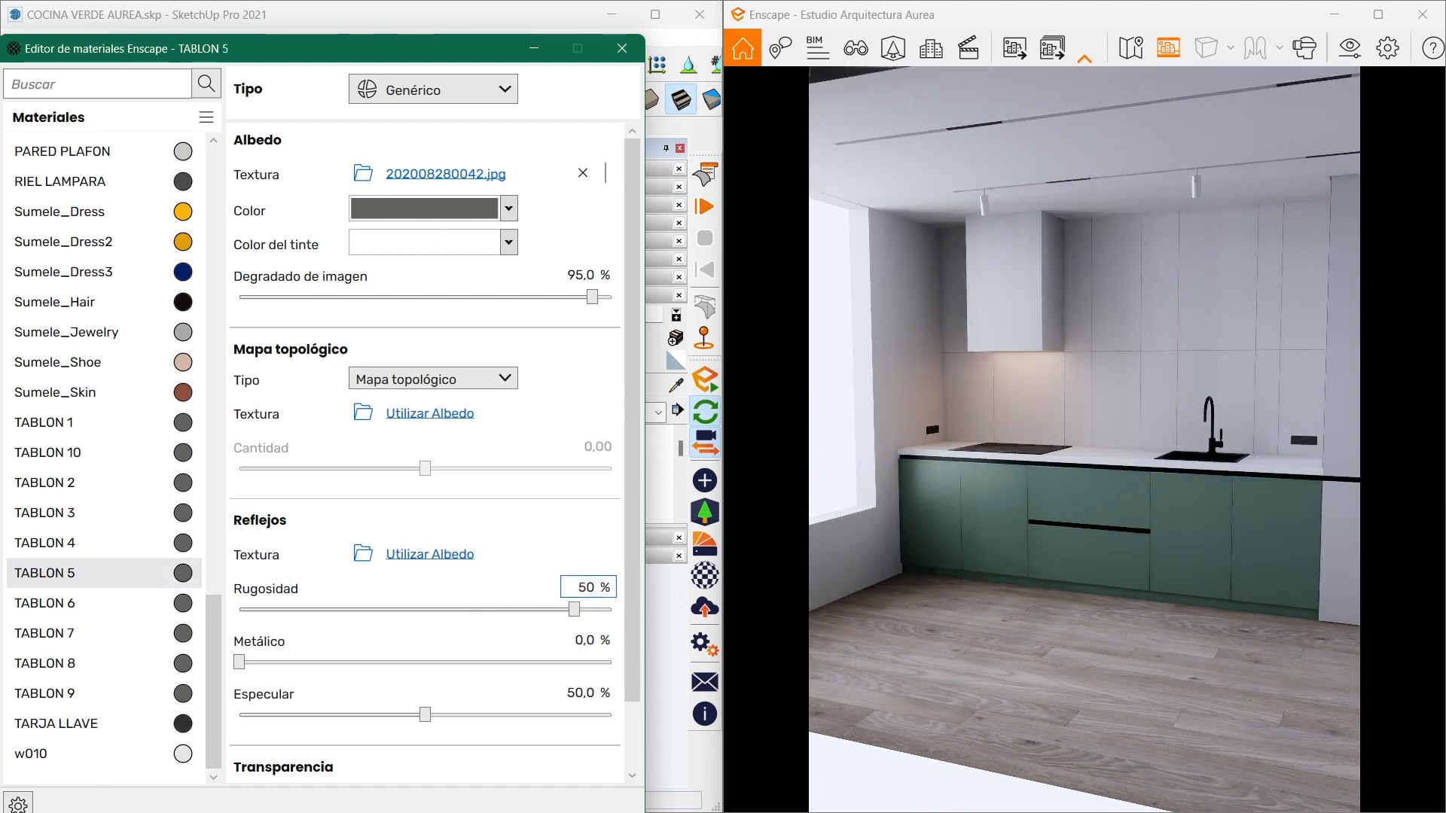
type("50")
key("Return")
- Set the roughness of the TABLON 6 and TABLON 7 materials to 50%
left_click(94, 603)
left_click(586, 588)
type("5")
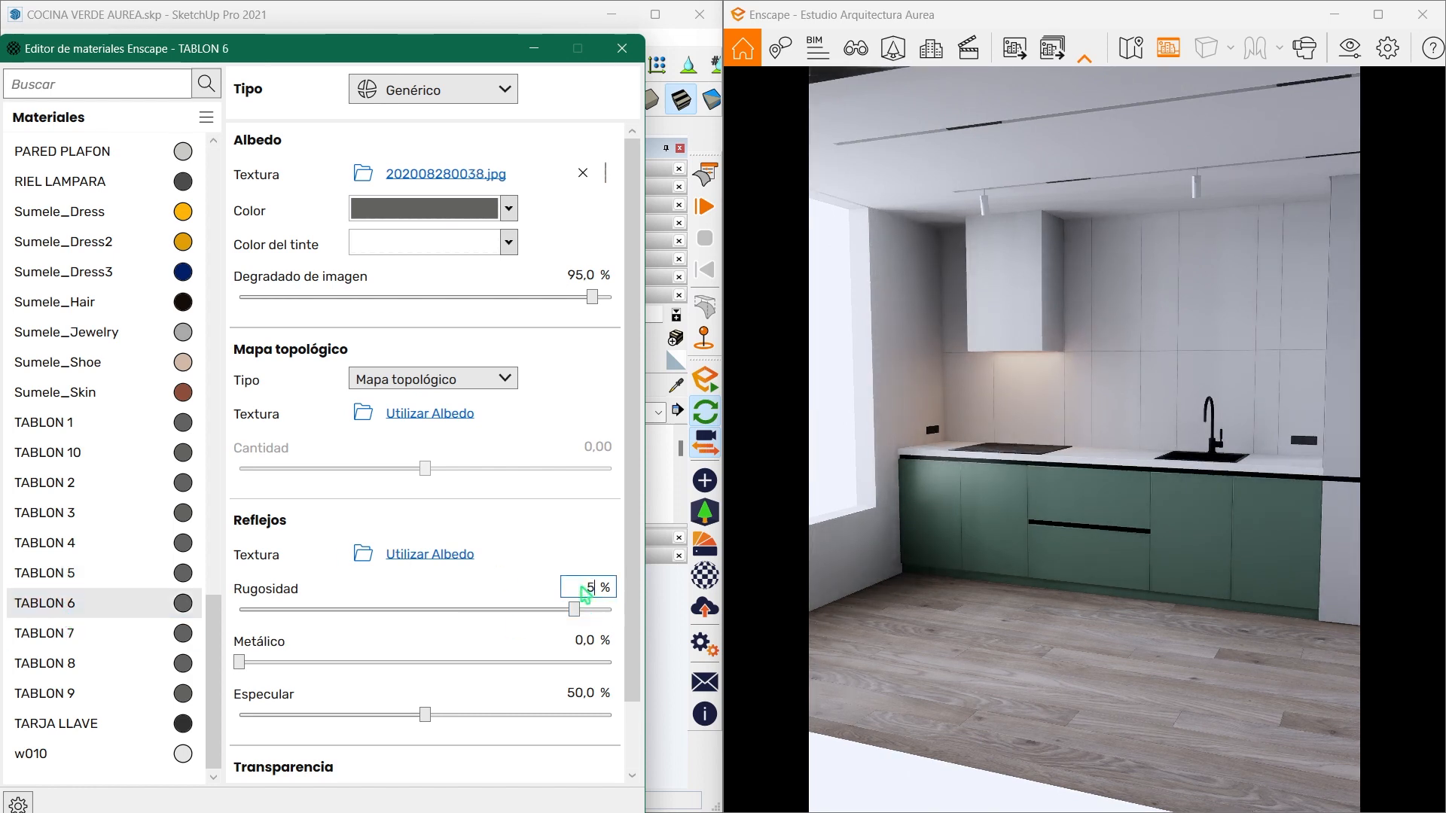
type("0")
key("Return")
left_click(113, 634)
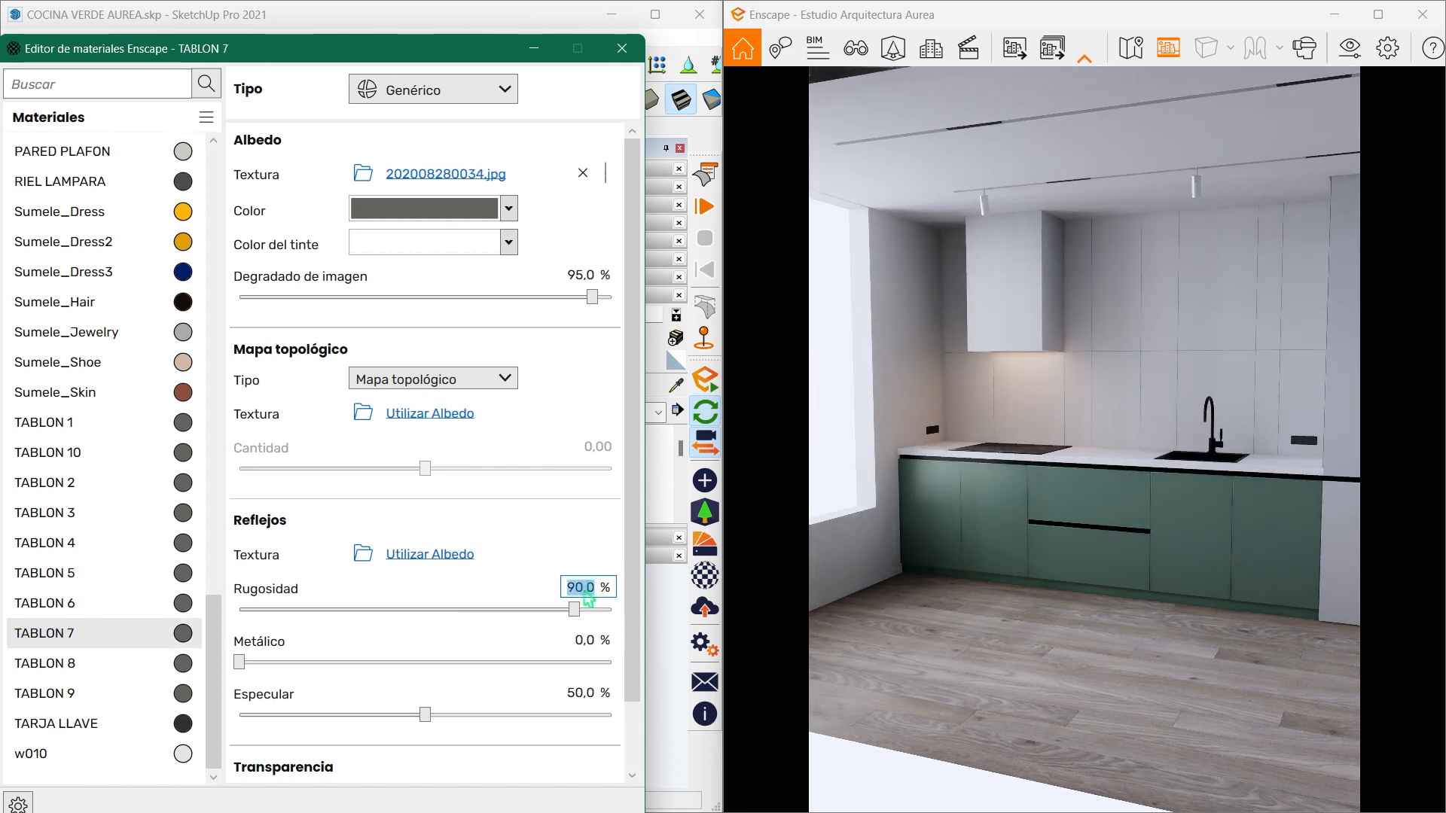
- Set the roughness of the TABLON 8 and TABLON 9 materials to 50% and minimise the Enscape material editor
type("50")
key("Return")
left_click(97, 663)
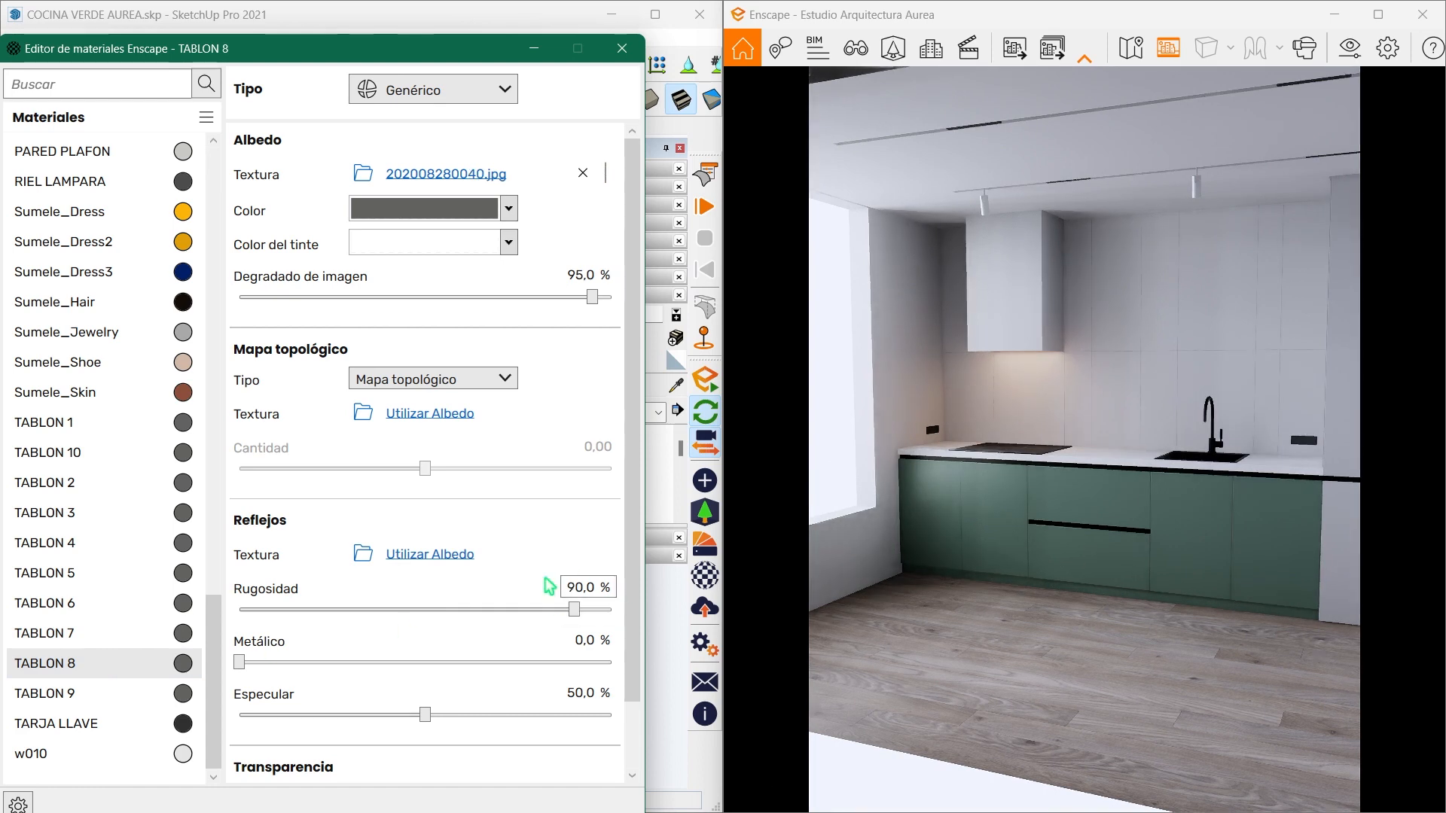
left_click(588, 592)
type("50")
key("Return")
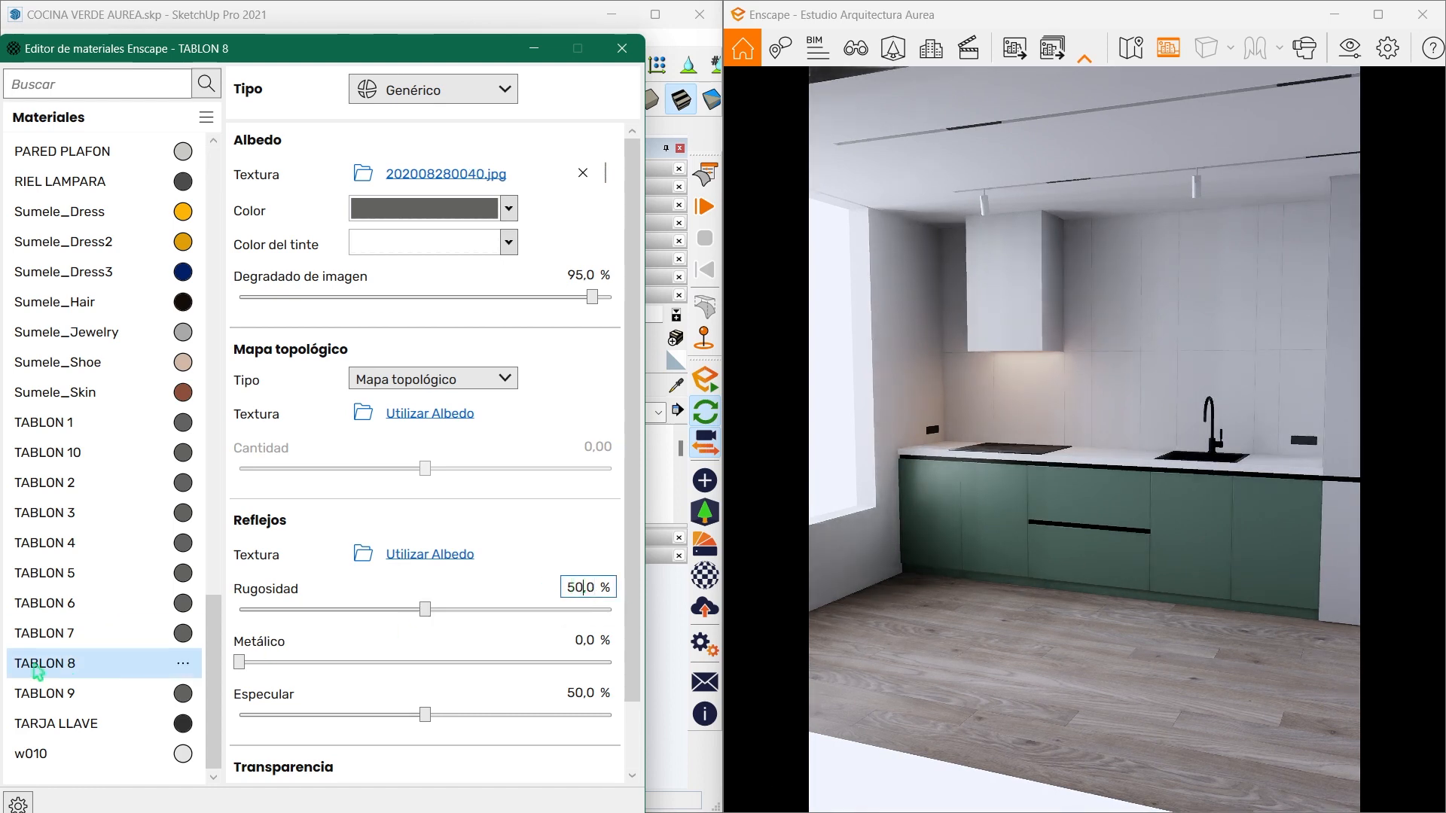
left_click(97, 693)
left_click(606, 595)
type("5")
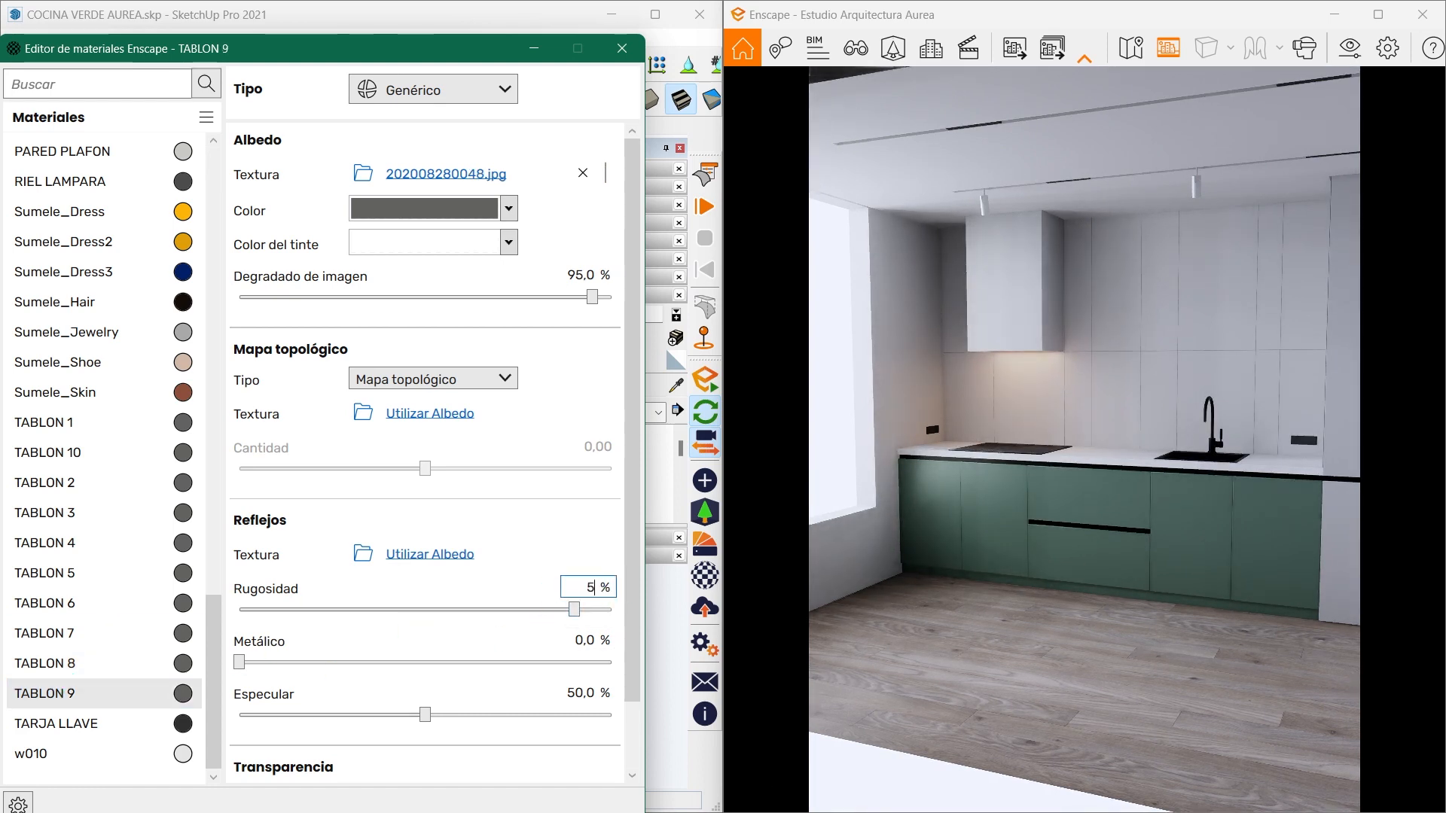
type("0")
key("Return")
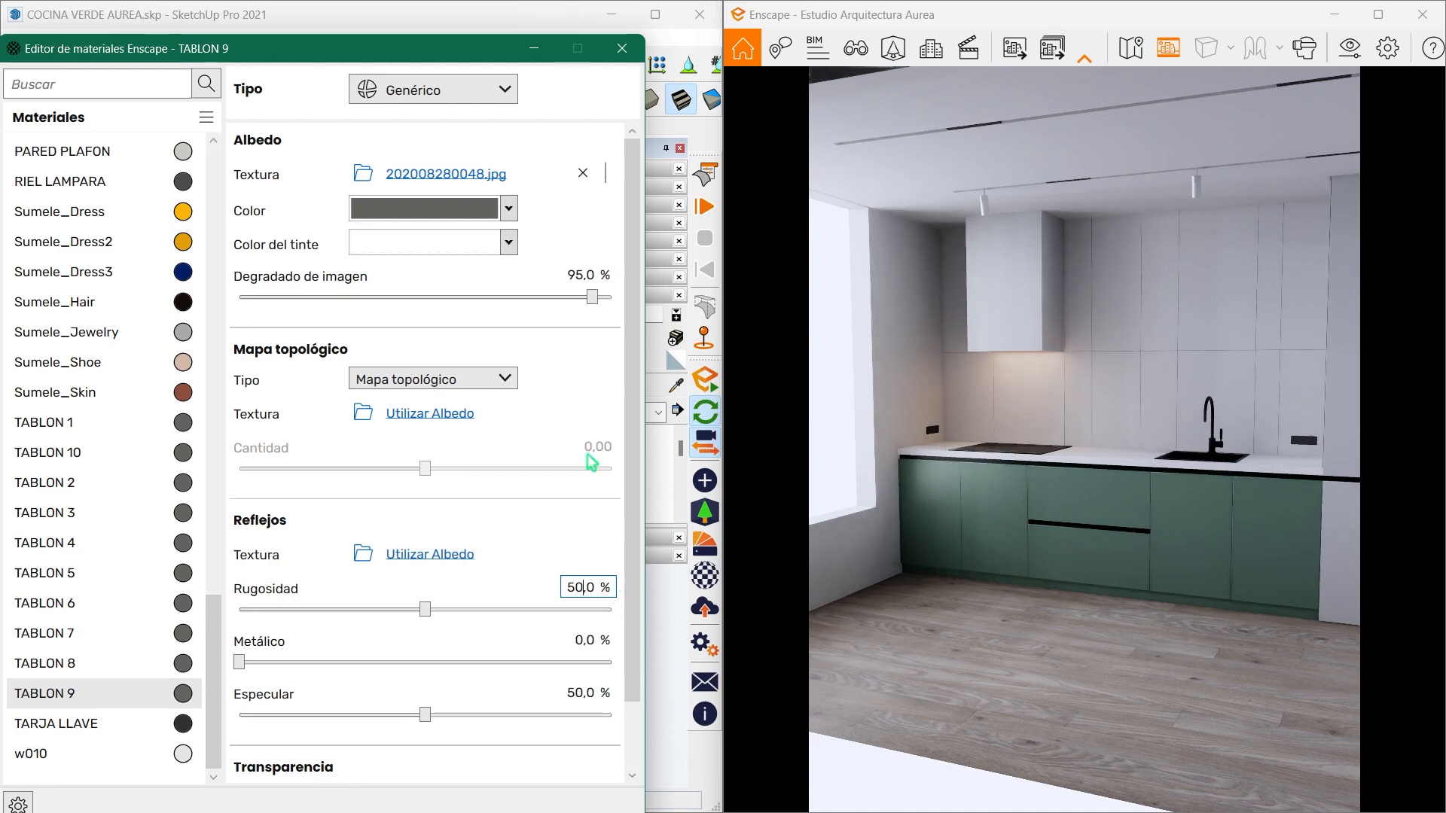
left_click(534, 49)
- Link the COCINA 1 visual preset to the Enscape escena 1 view, save the view and close the view manager
middle_click_drag(348, 569, 217, 565)
scroll(255, 467, "up", 3)
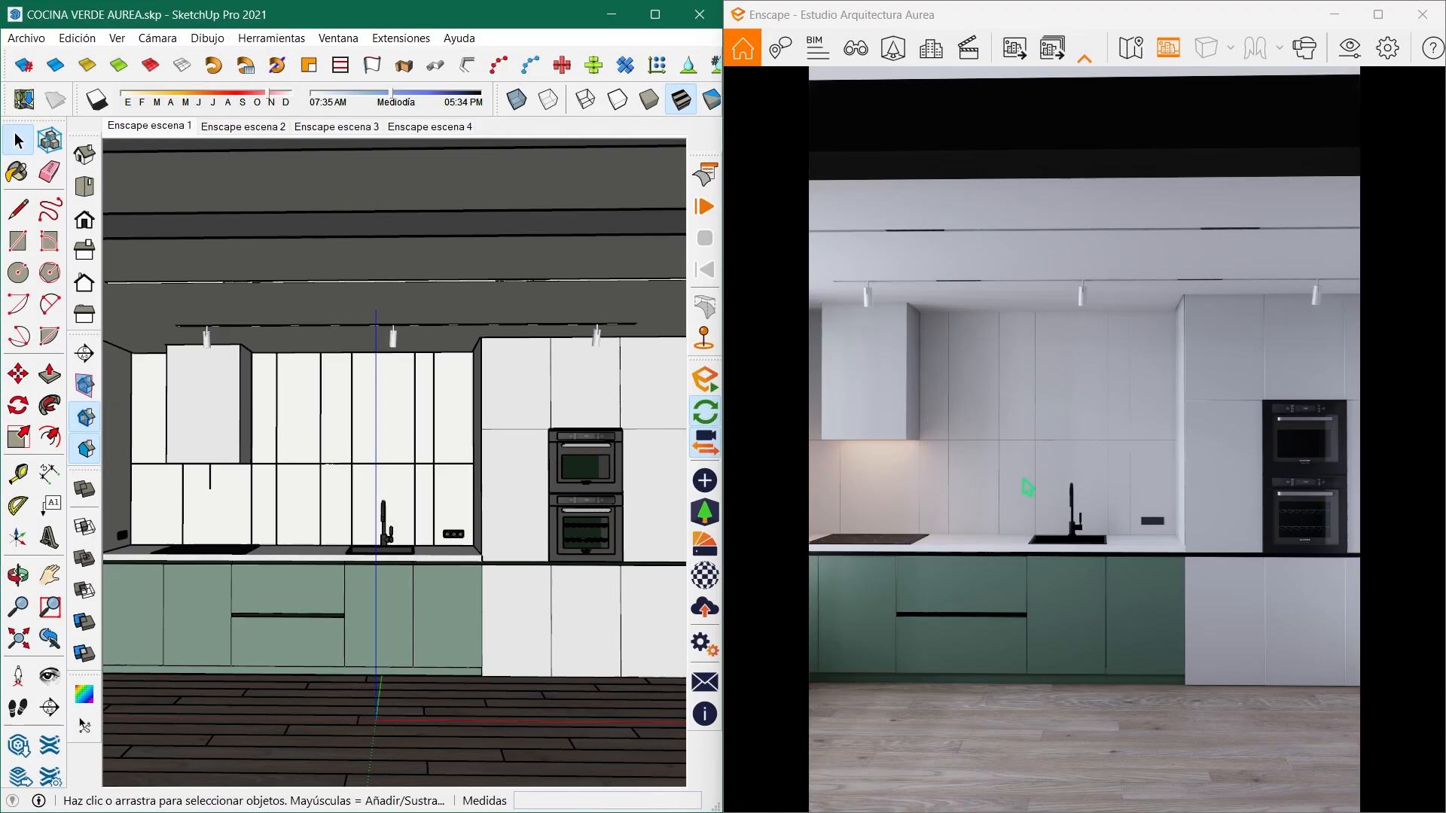
mouse_move(441, 495)
middle_mouse_down()
mouse_move(356, 491)
mouse_move(423, 446)
mouse_move(388, 464)
mouse_move(454, 458)
mouse_move(426, 458)
middle_mouse_up()
scroll(422, 445, "up", 2)
scroll(450, 460, "up", 1)
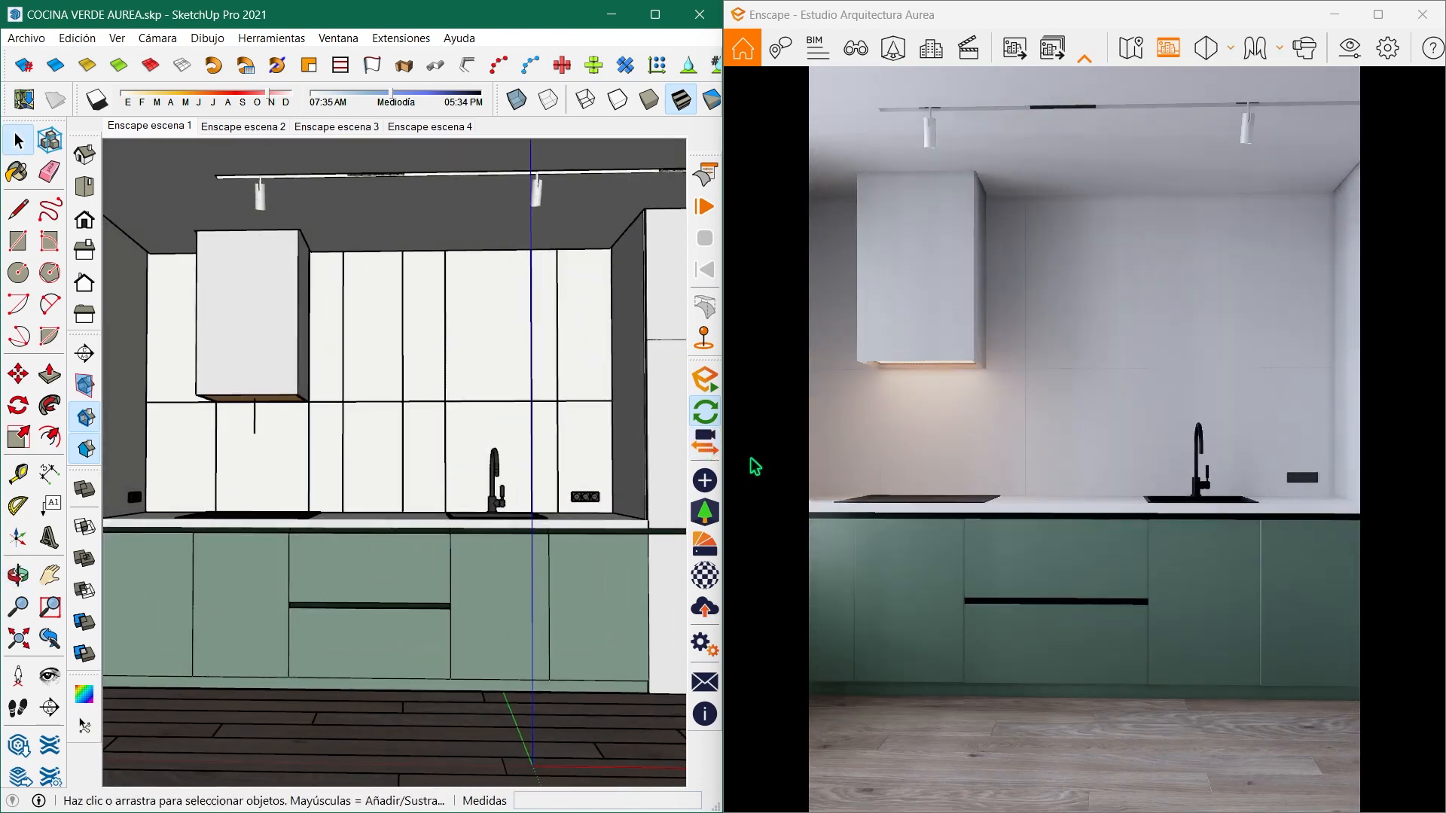
left_click(859, 59)
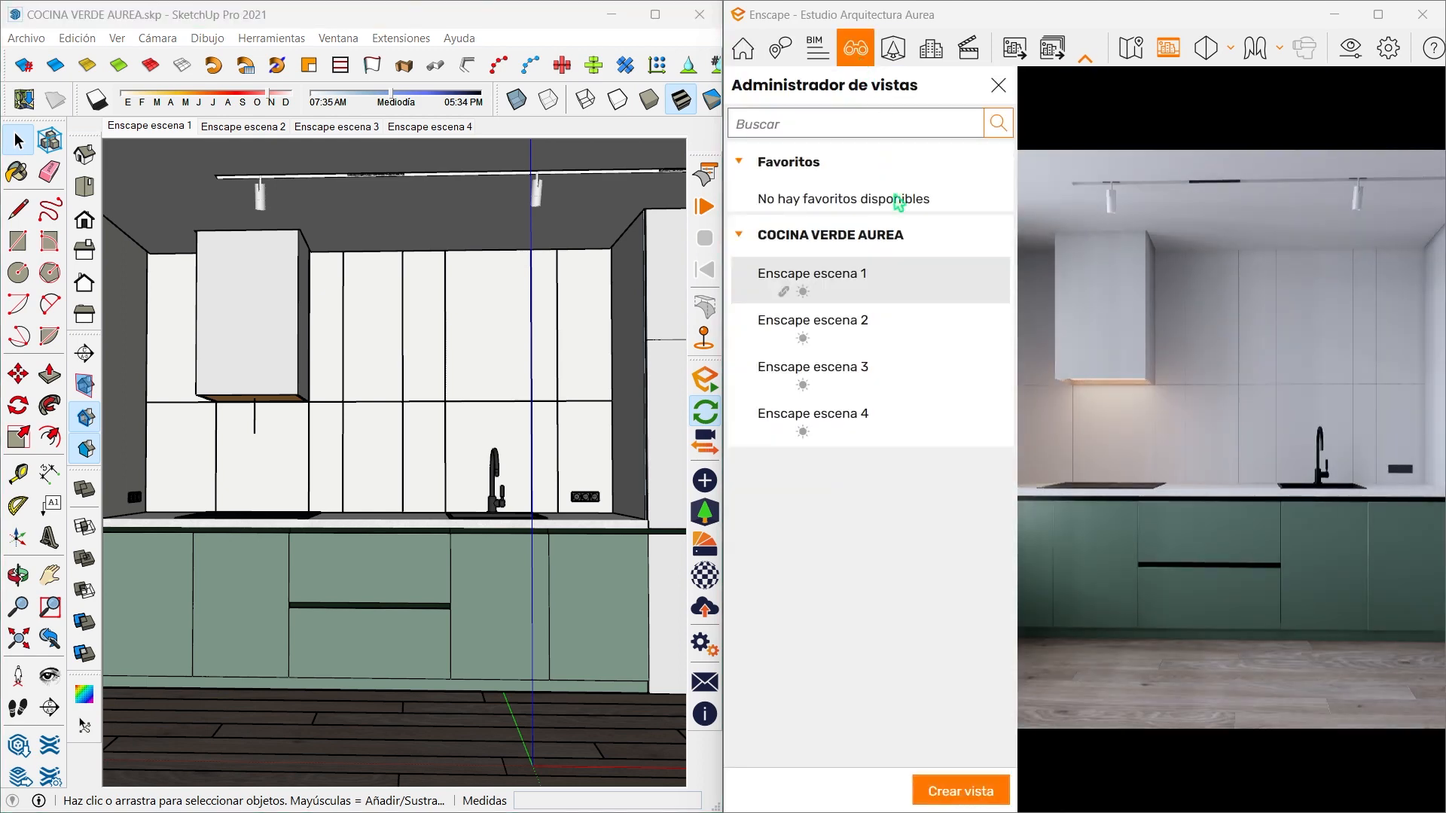
left_click(905, 301)
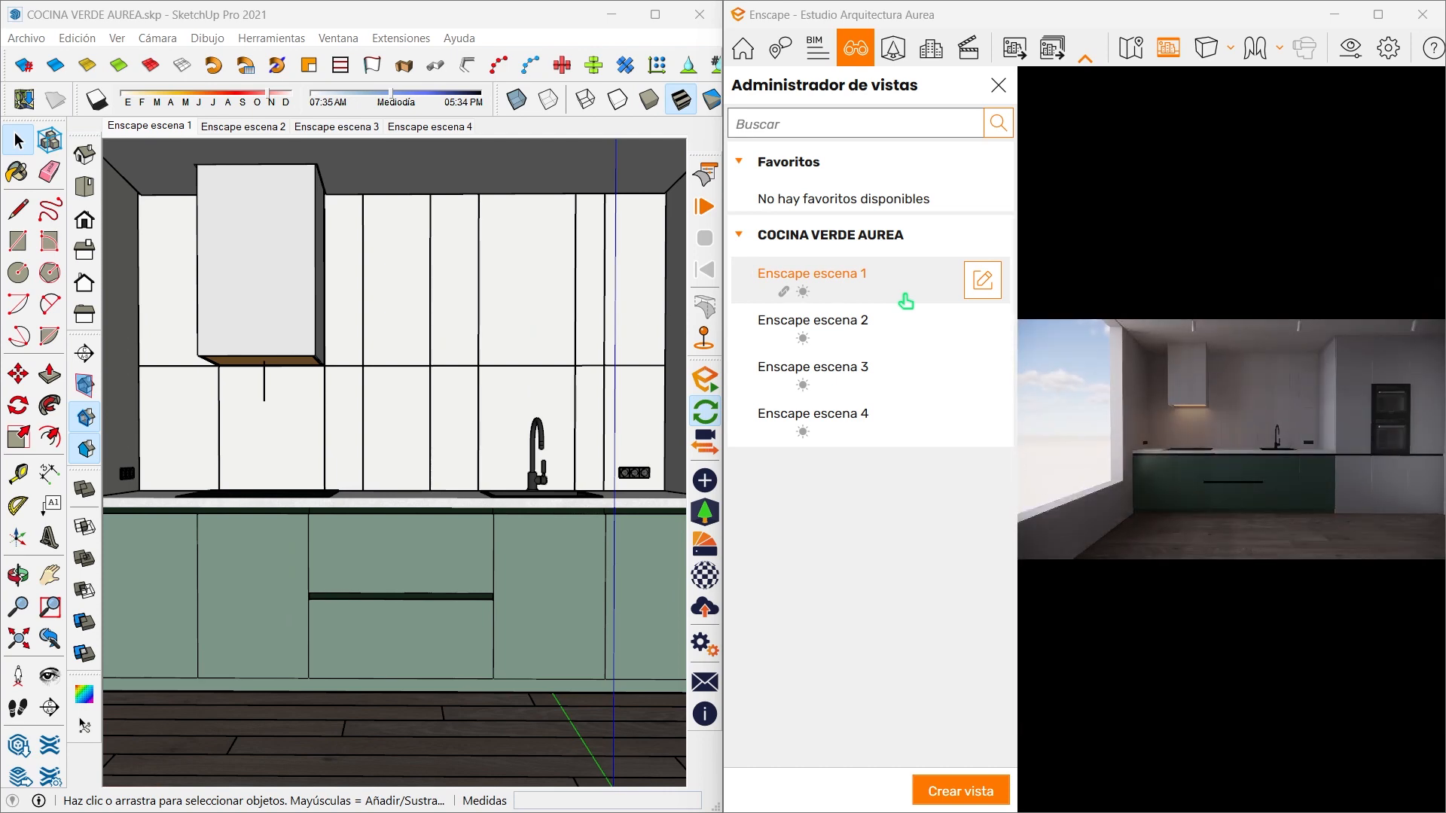
left_click(988, 292)
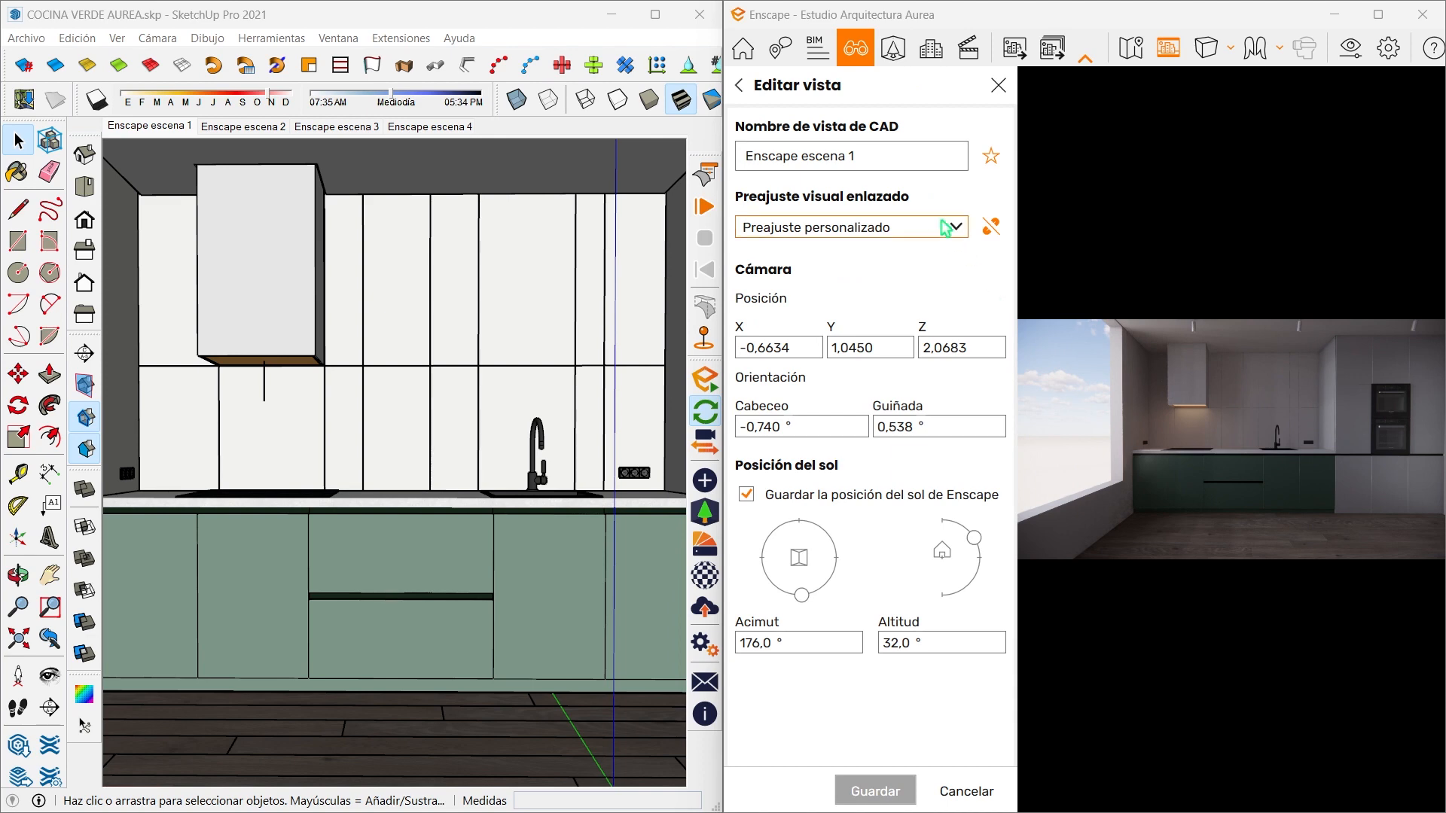
left_click(944, 227)
left_click(906, 252)
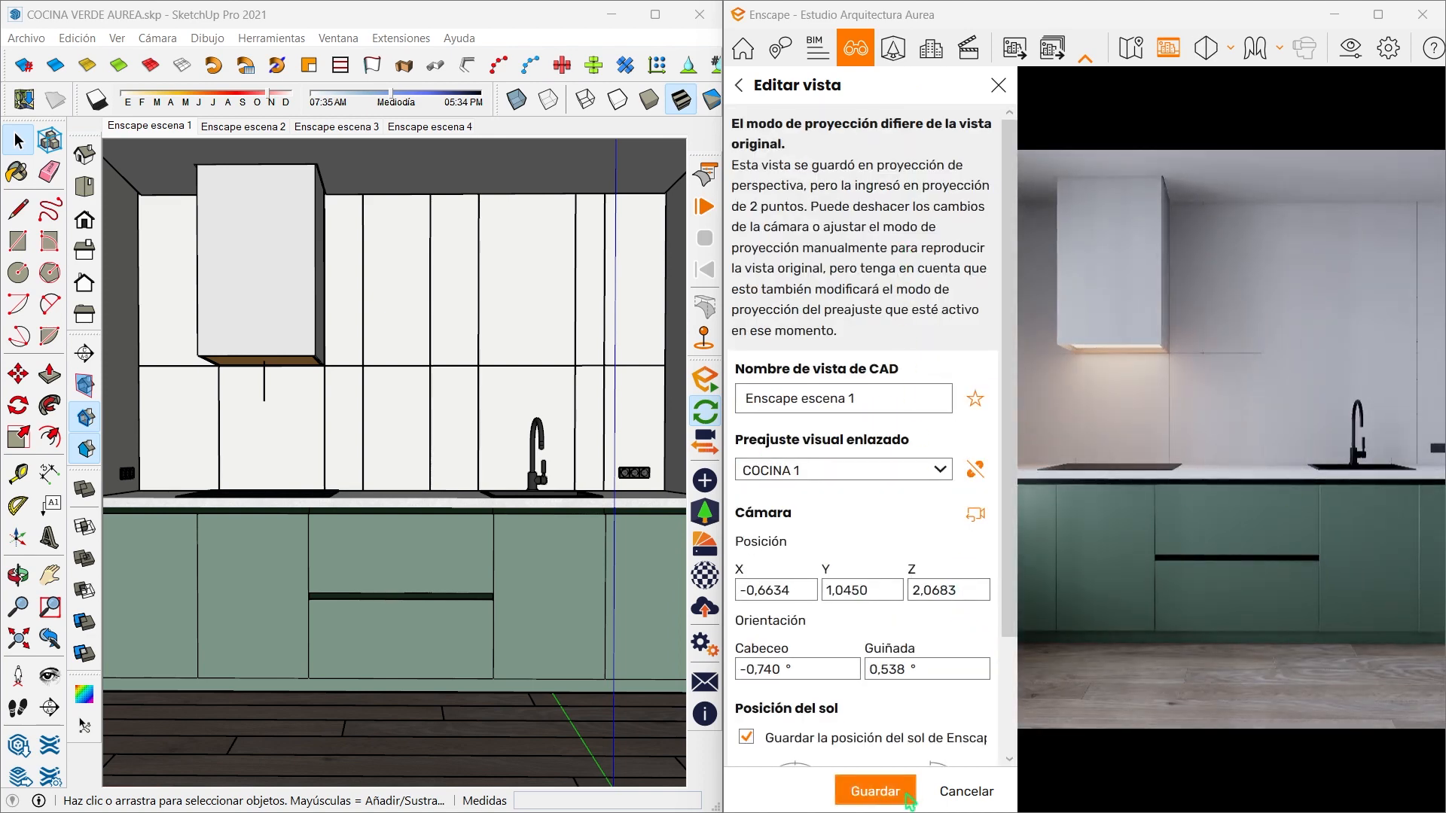
left_click(908, 794)
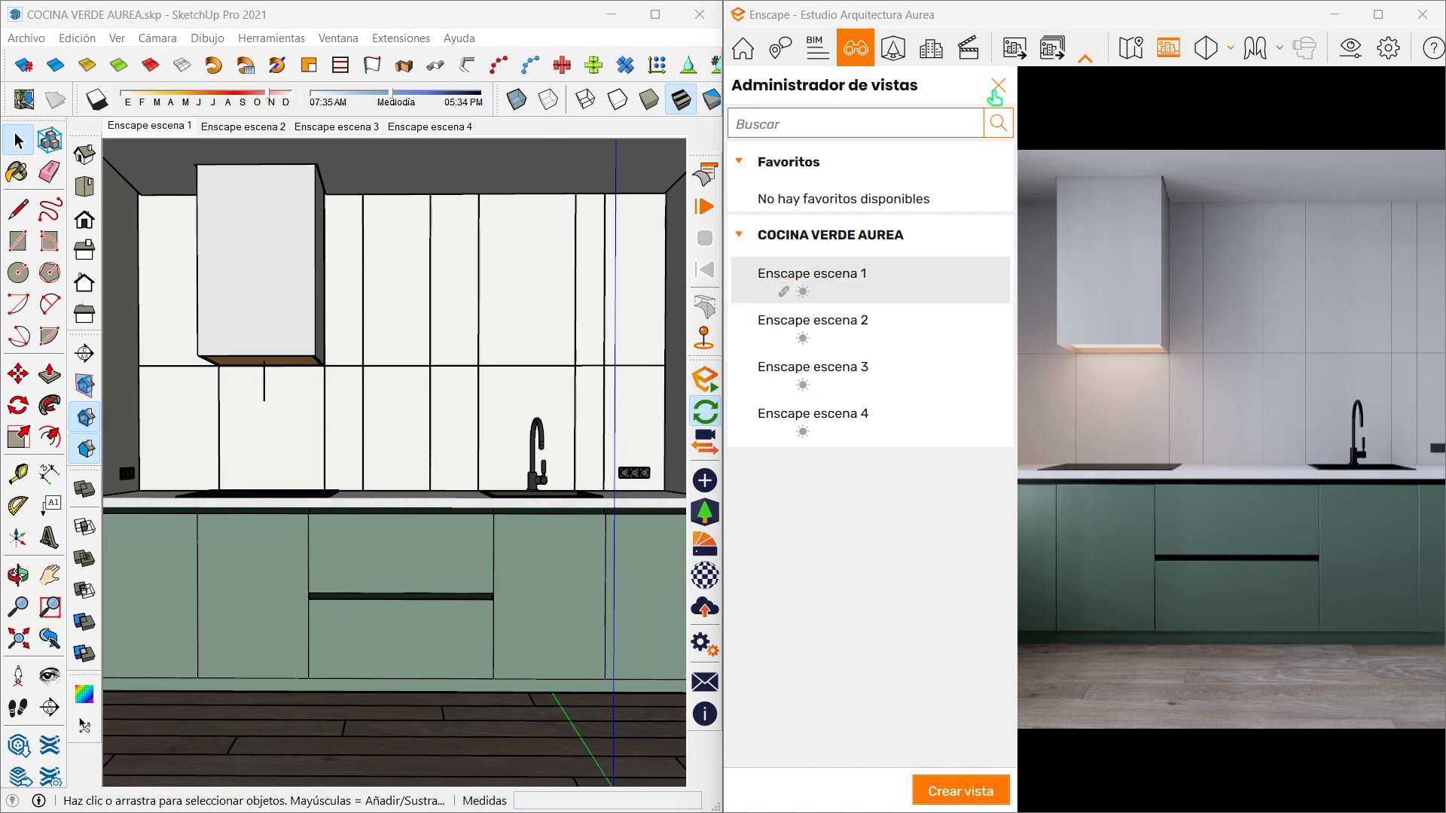
left_click(996, 87)
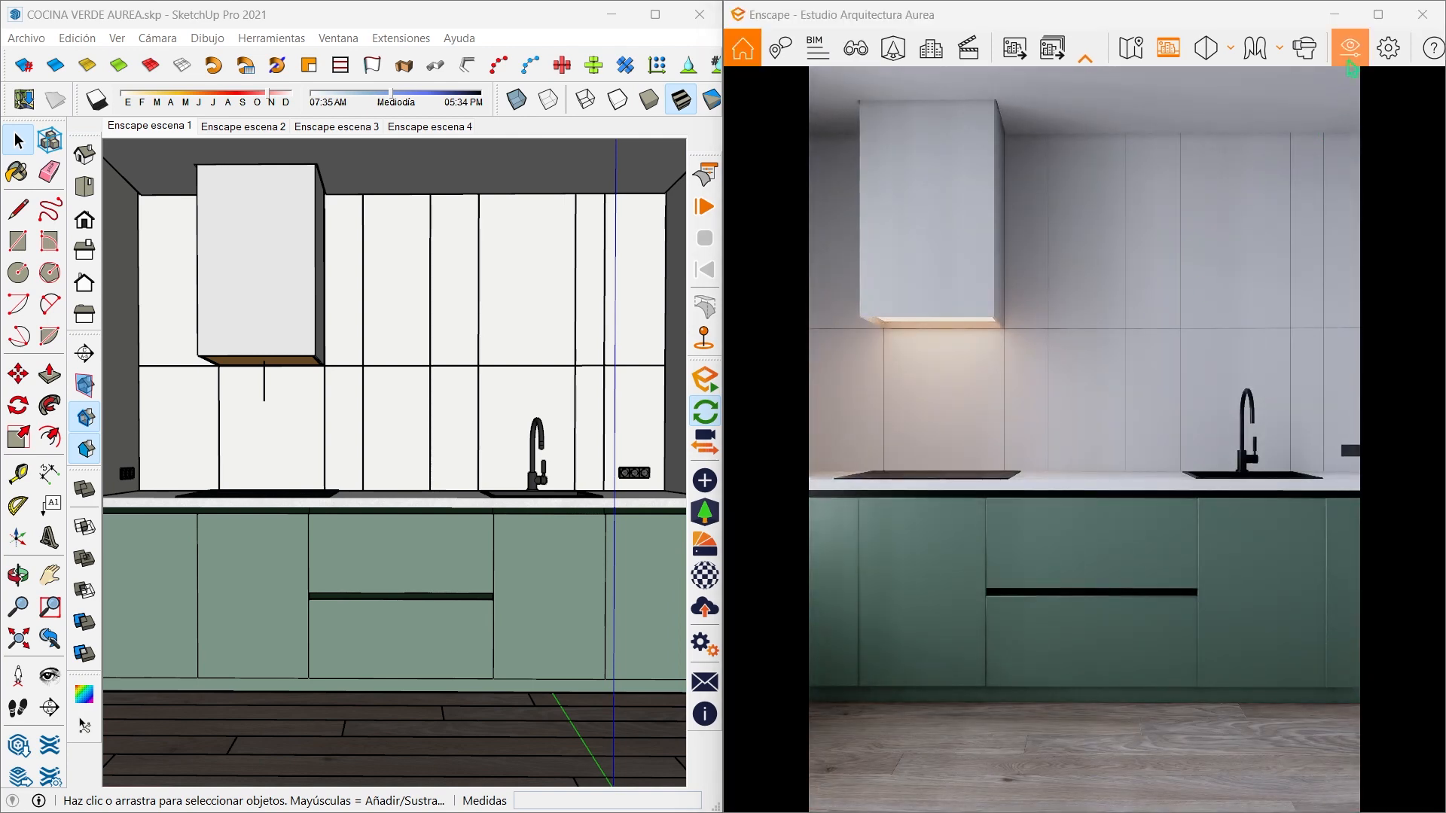
- Duplicate the COCINA 1 visual preset, name the copy COCINA 2 and make it the active preset
left_click(1350, 65)
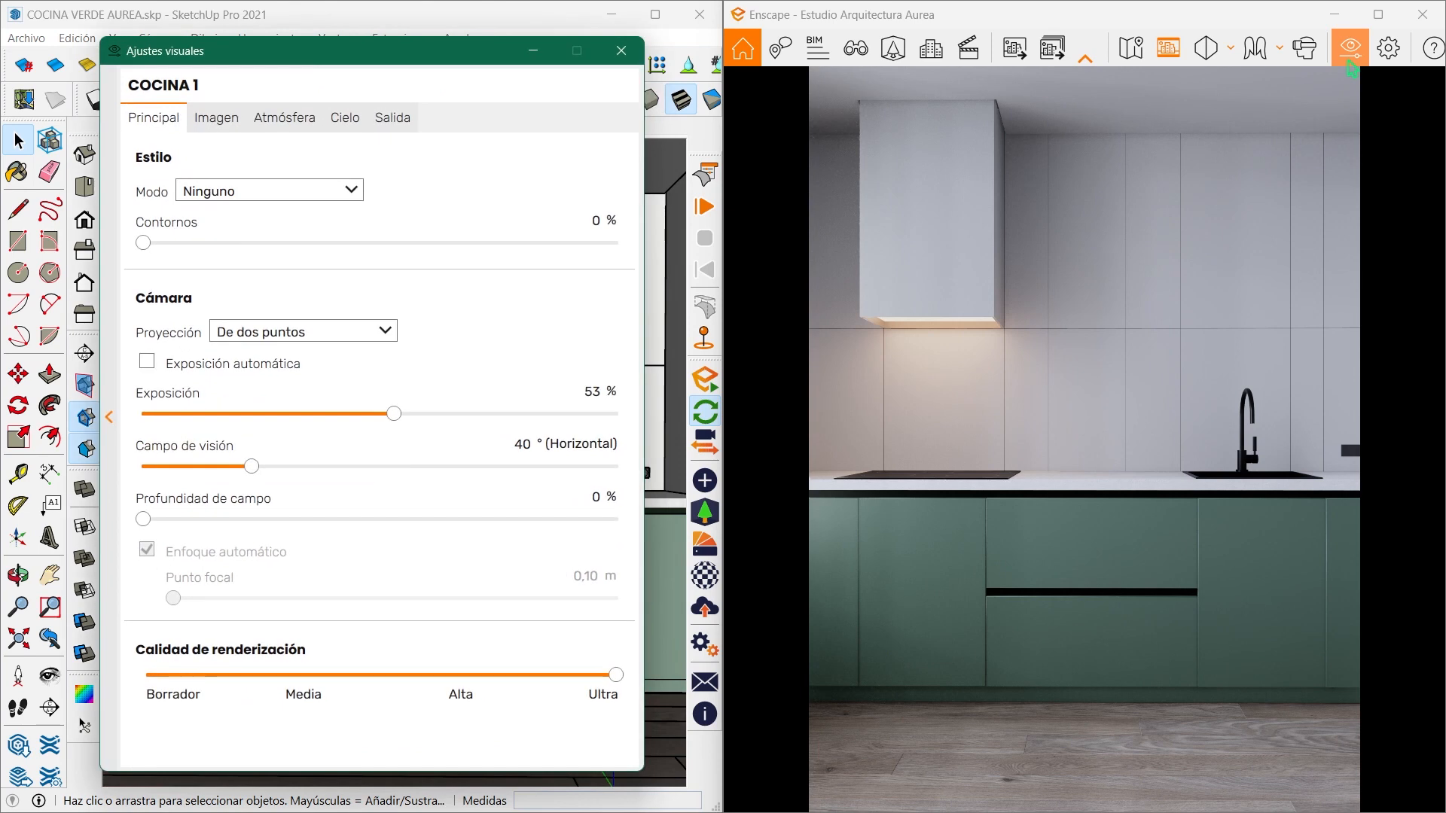
left_click(109, 416)
left_click(330, 195)
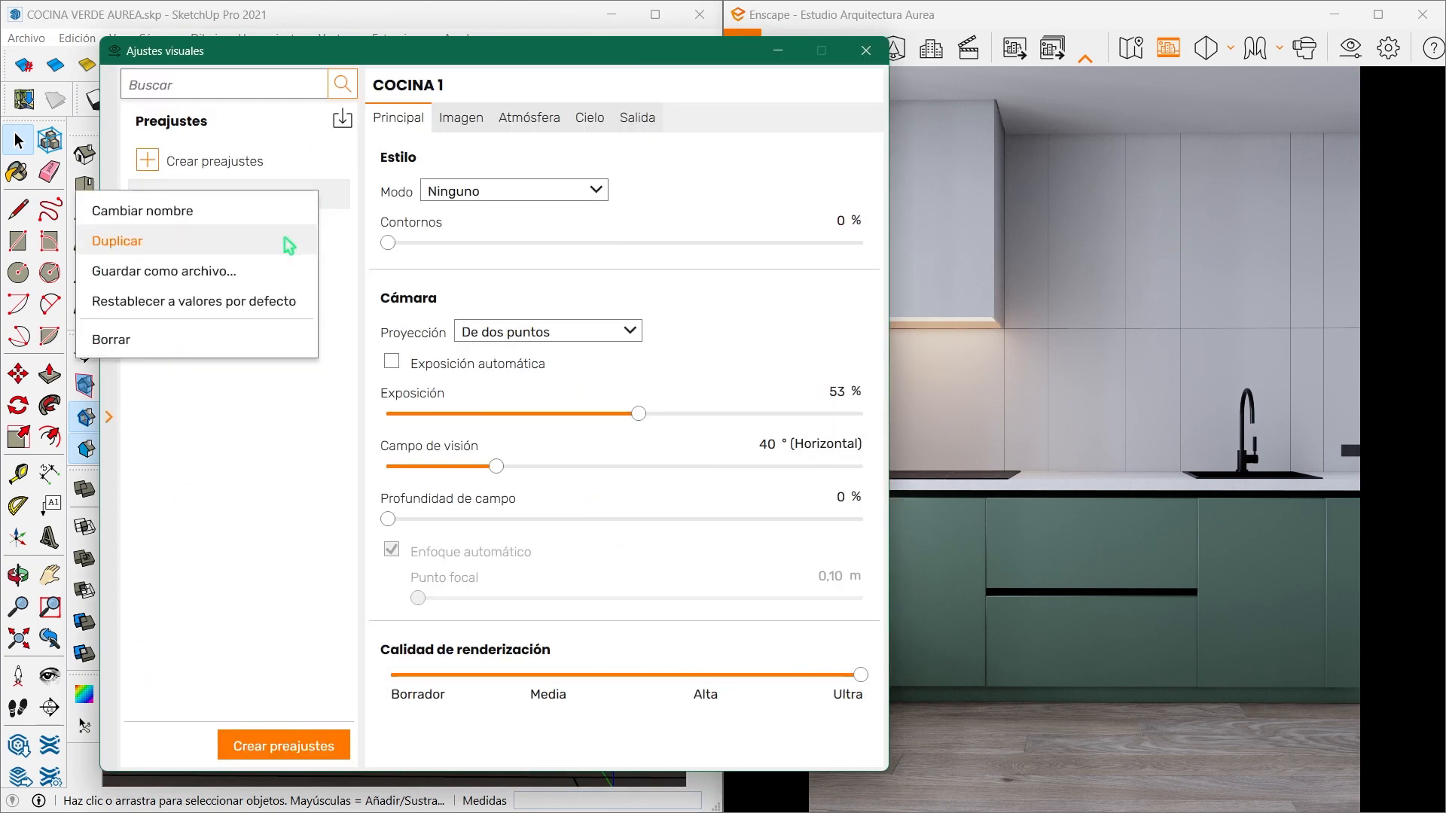
left_click(284, 239)
left_click(271, 232)
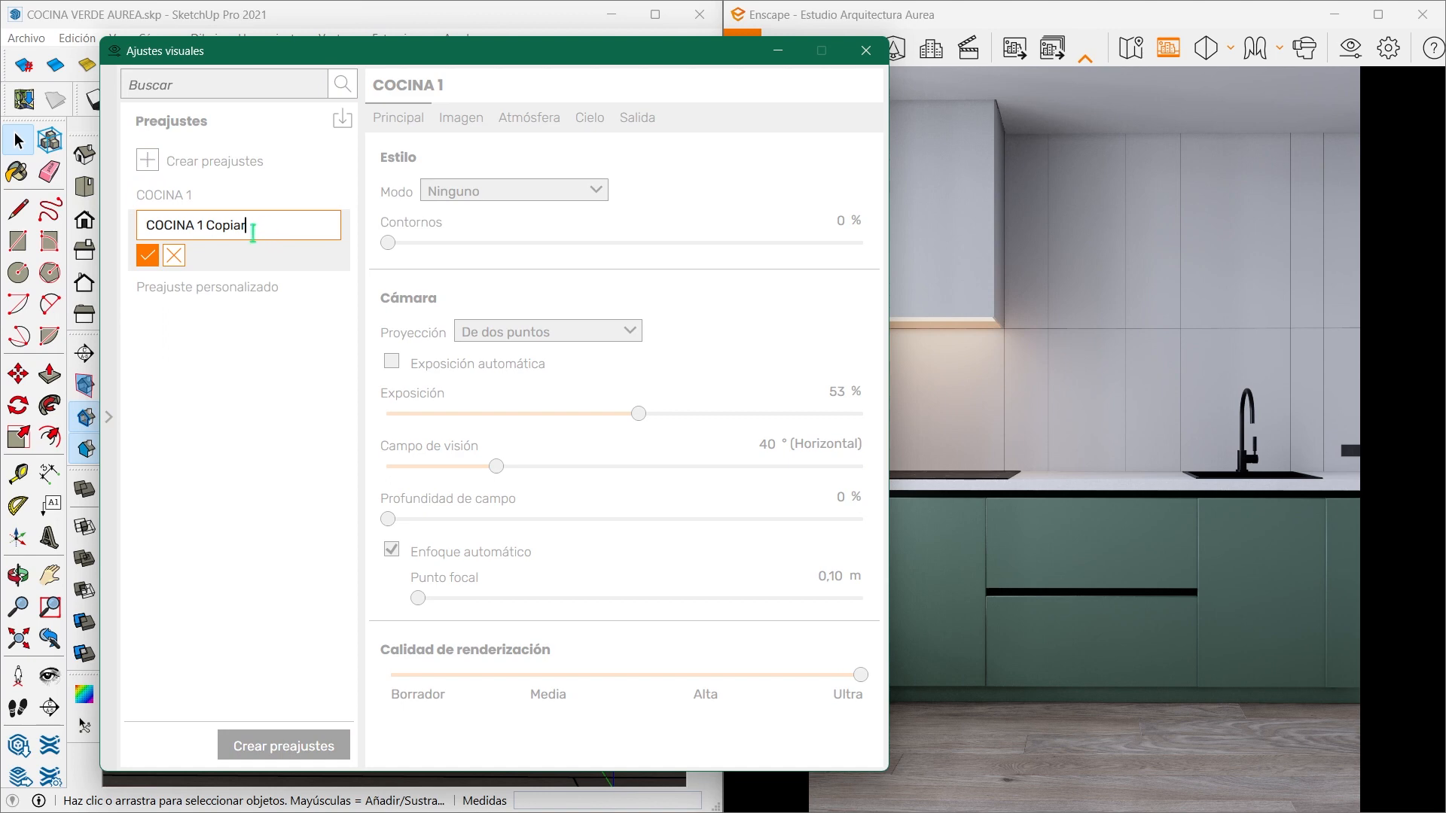
type("2")
left_click(148, 255)
left_click(158, 226)
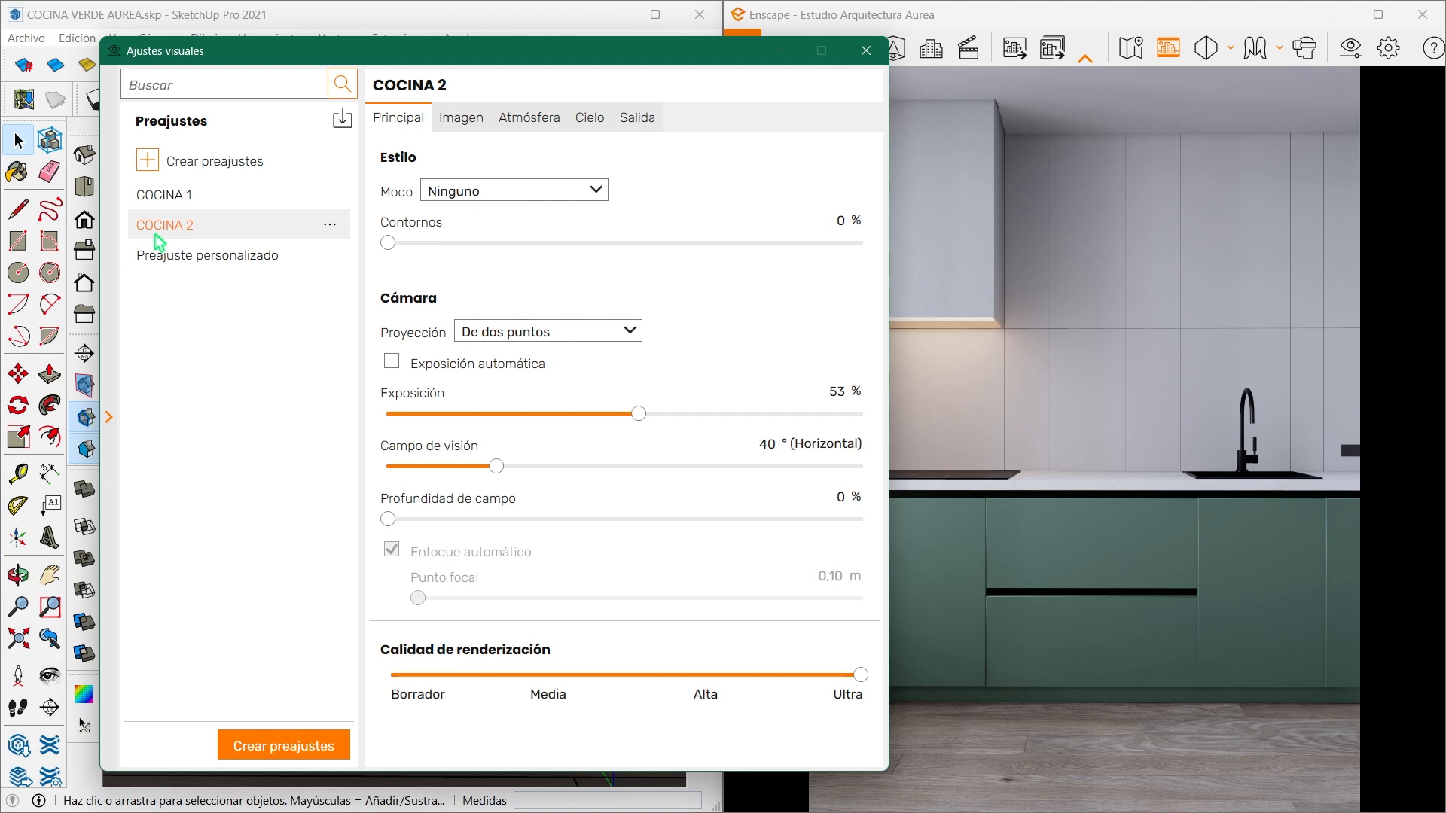
left_click(108, 419)
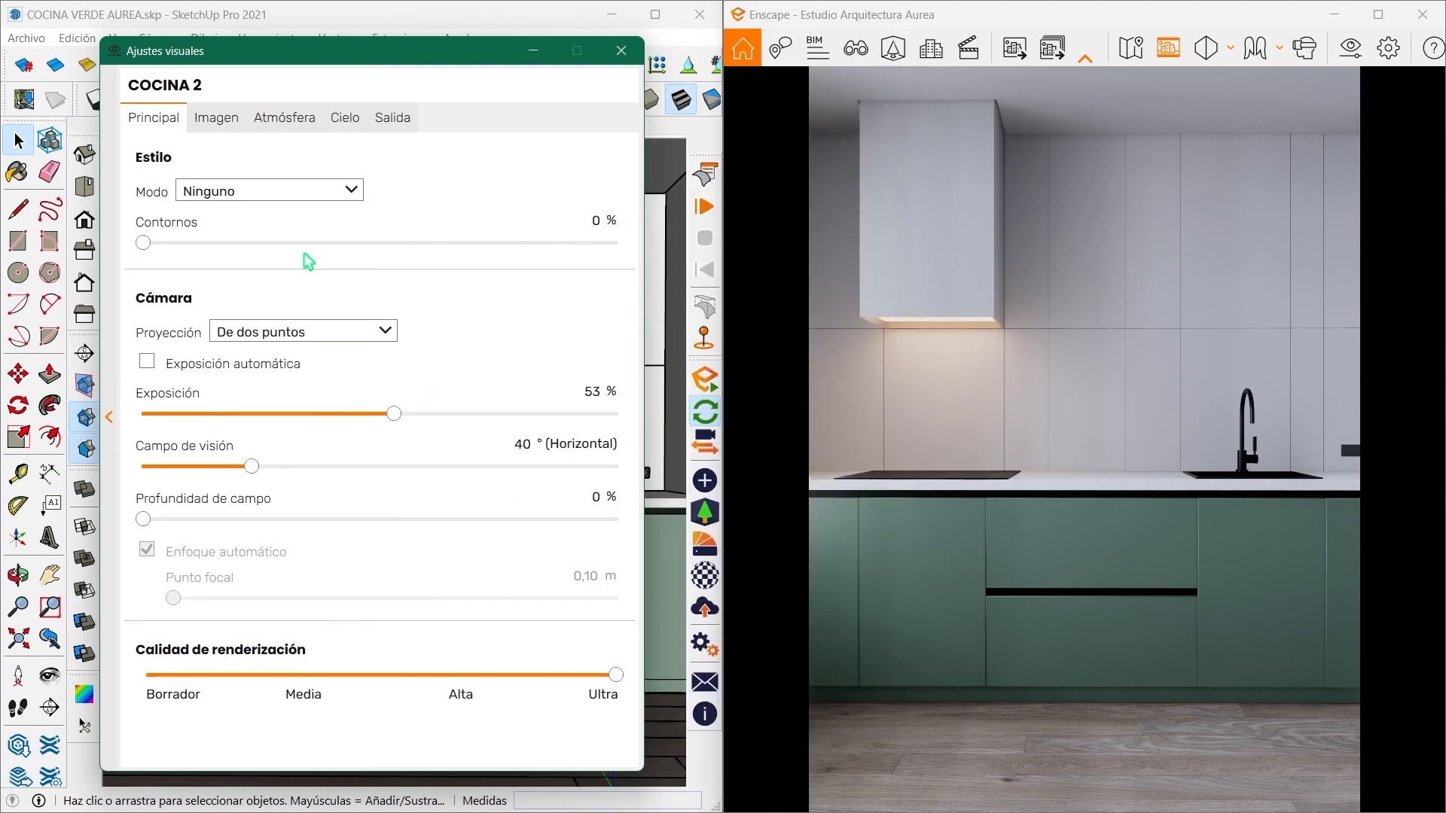
- Switch to Enscape escena 2 and set the COCINA 2 preset's field of view to 30°
left_click_drag(442, 56, 458, 69)
left_click(855, 47)
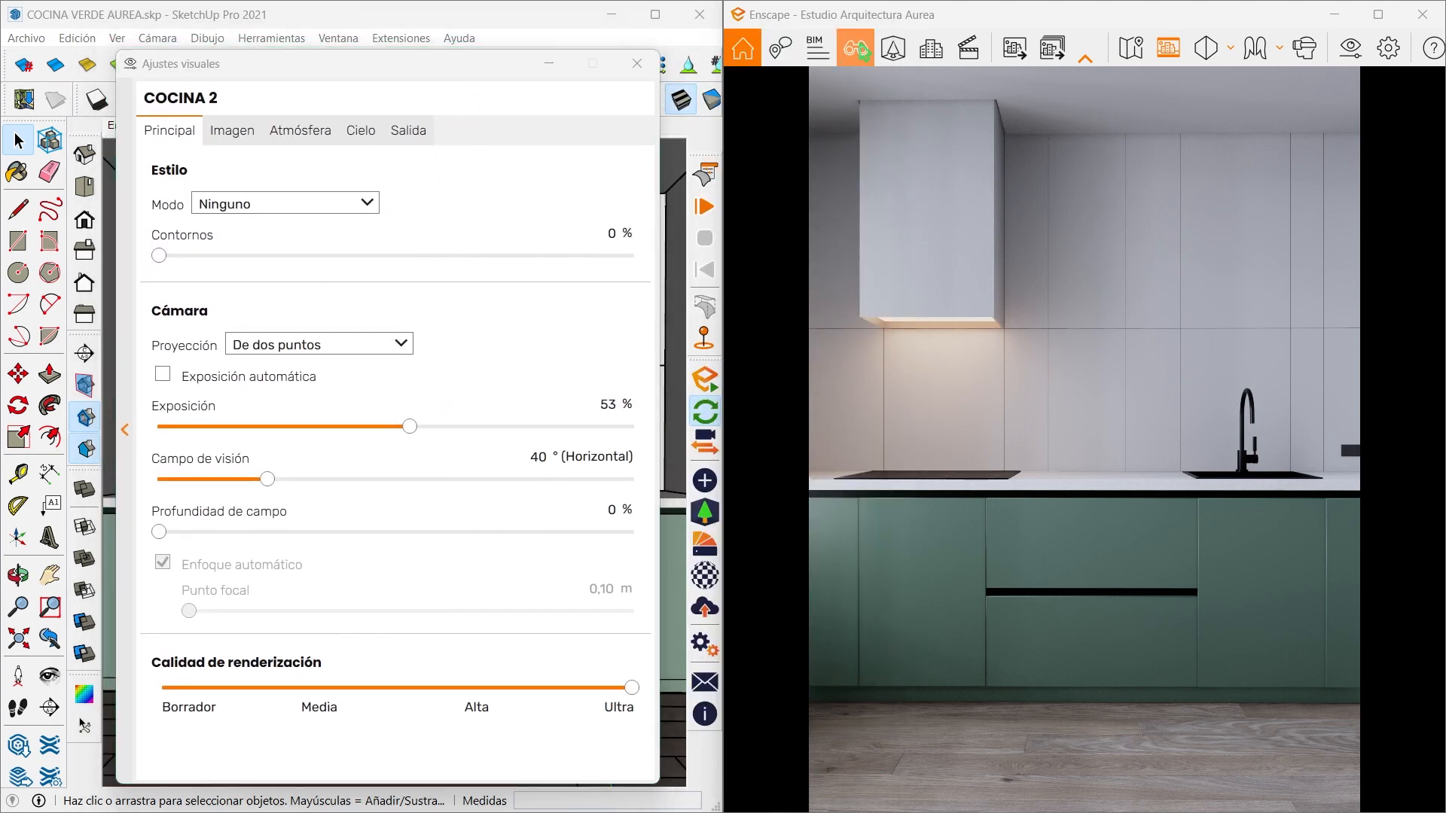
left_click(862, 337)
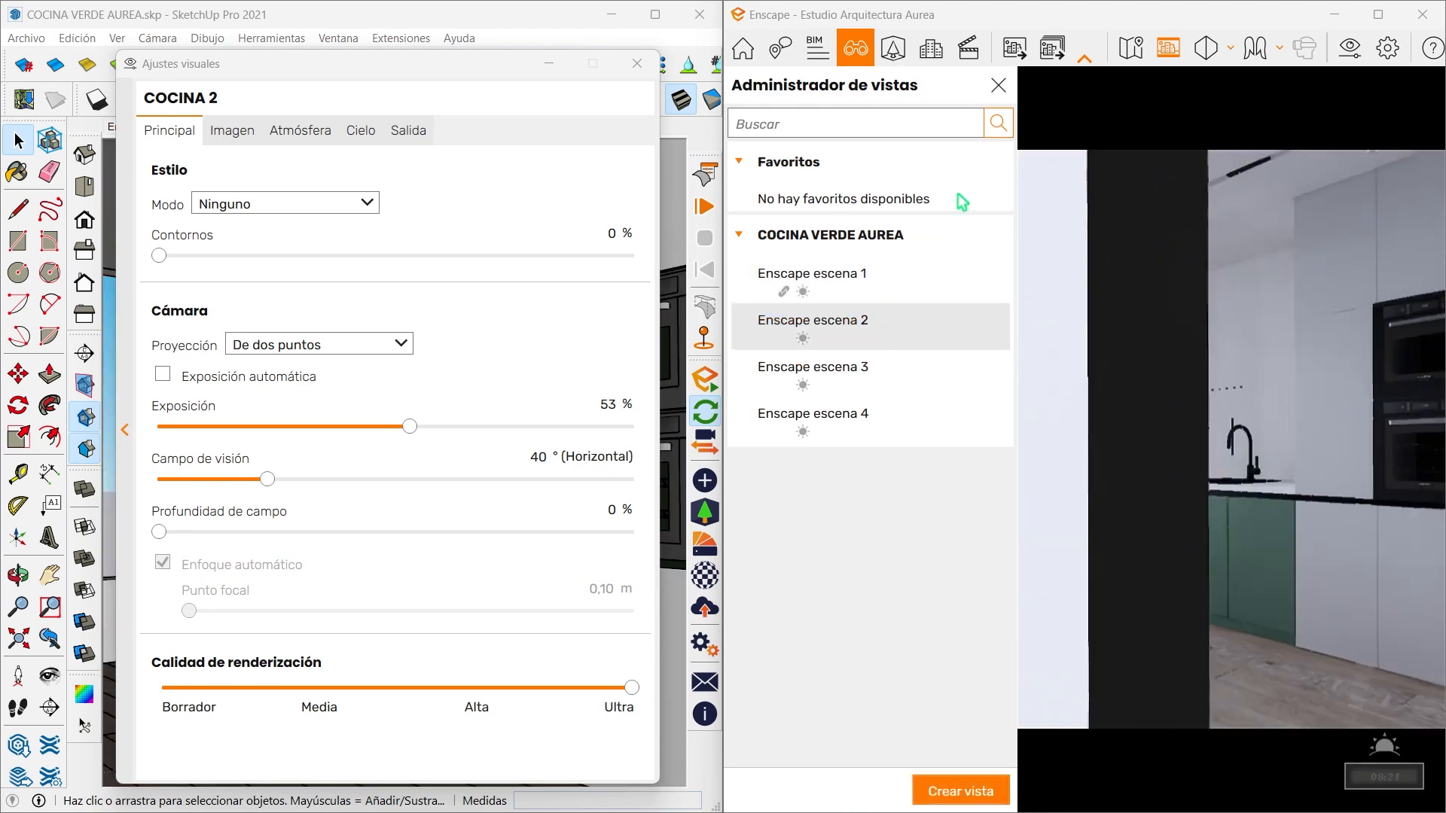
left_click(998, 85)
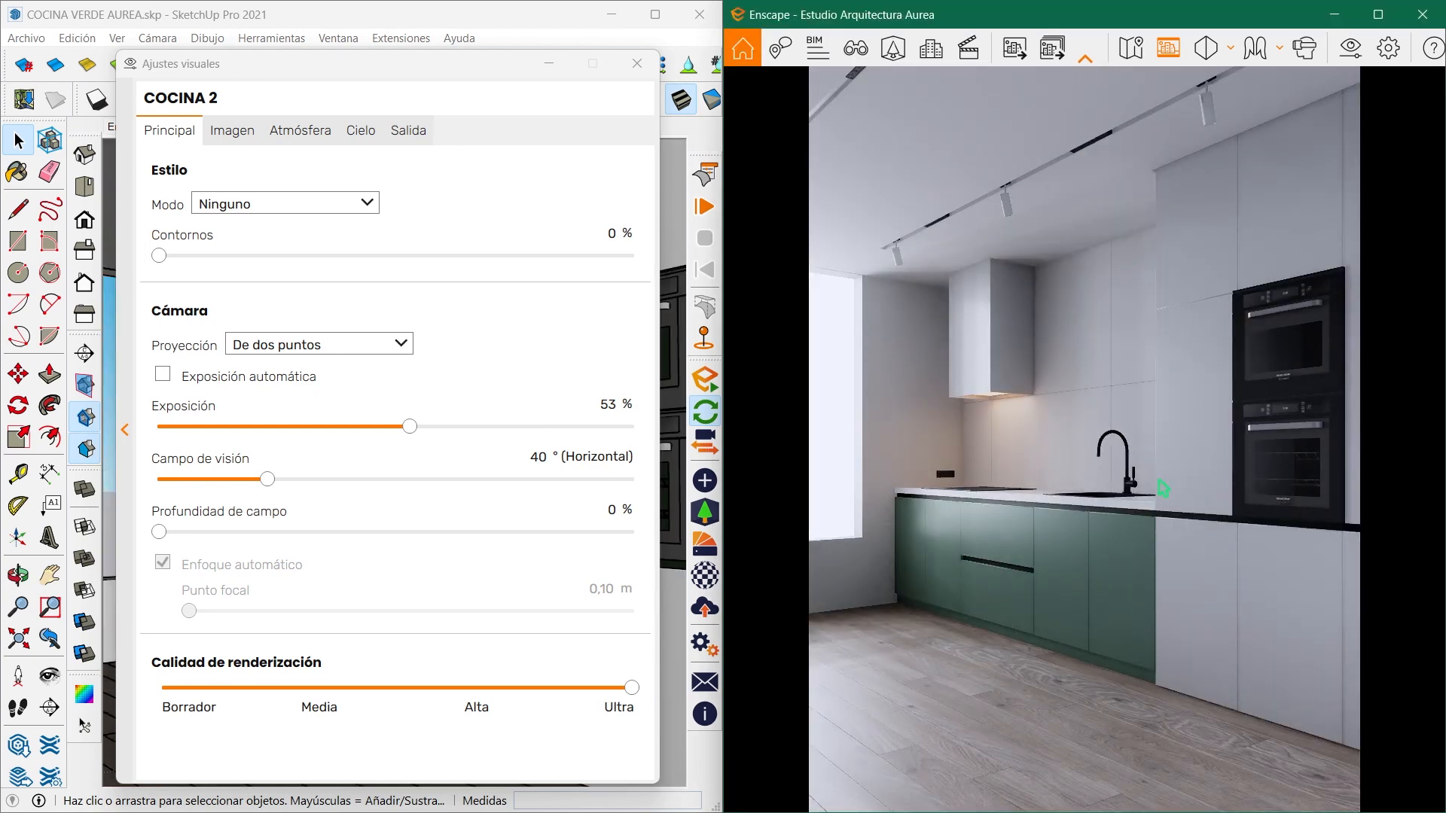
left_click_drag(269, 480, 228, 486)
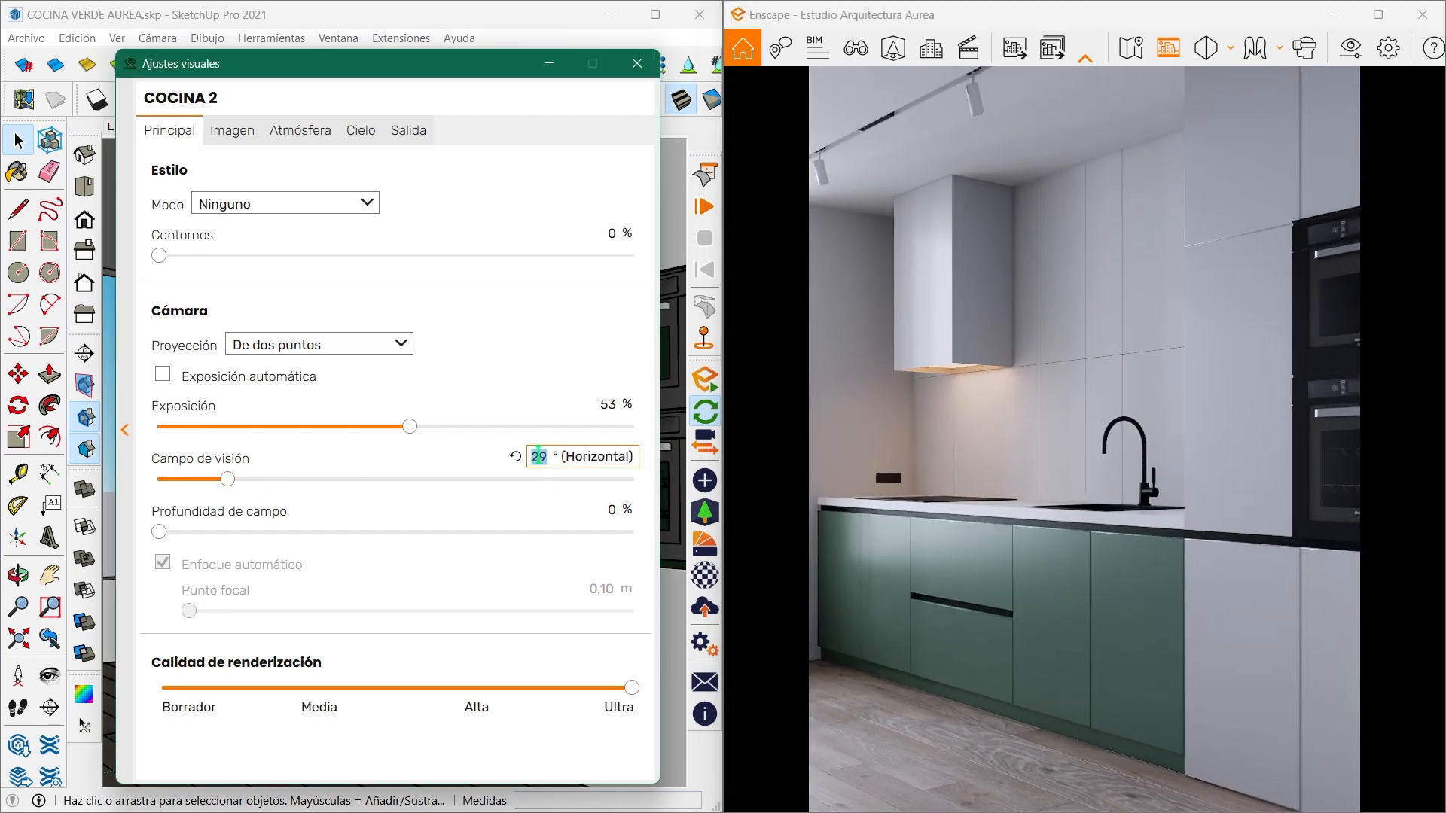
key("Return")
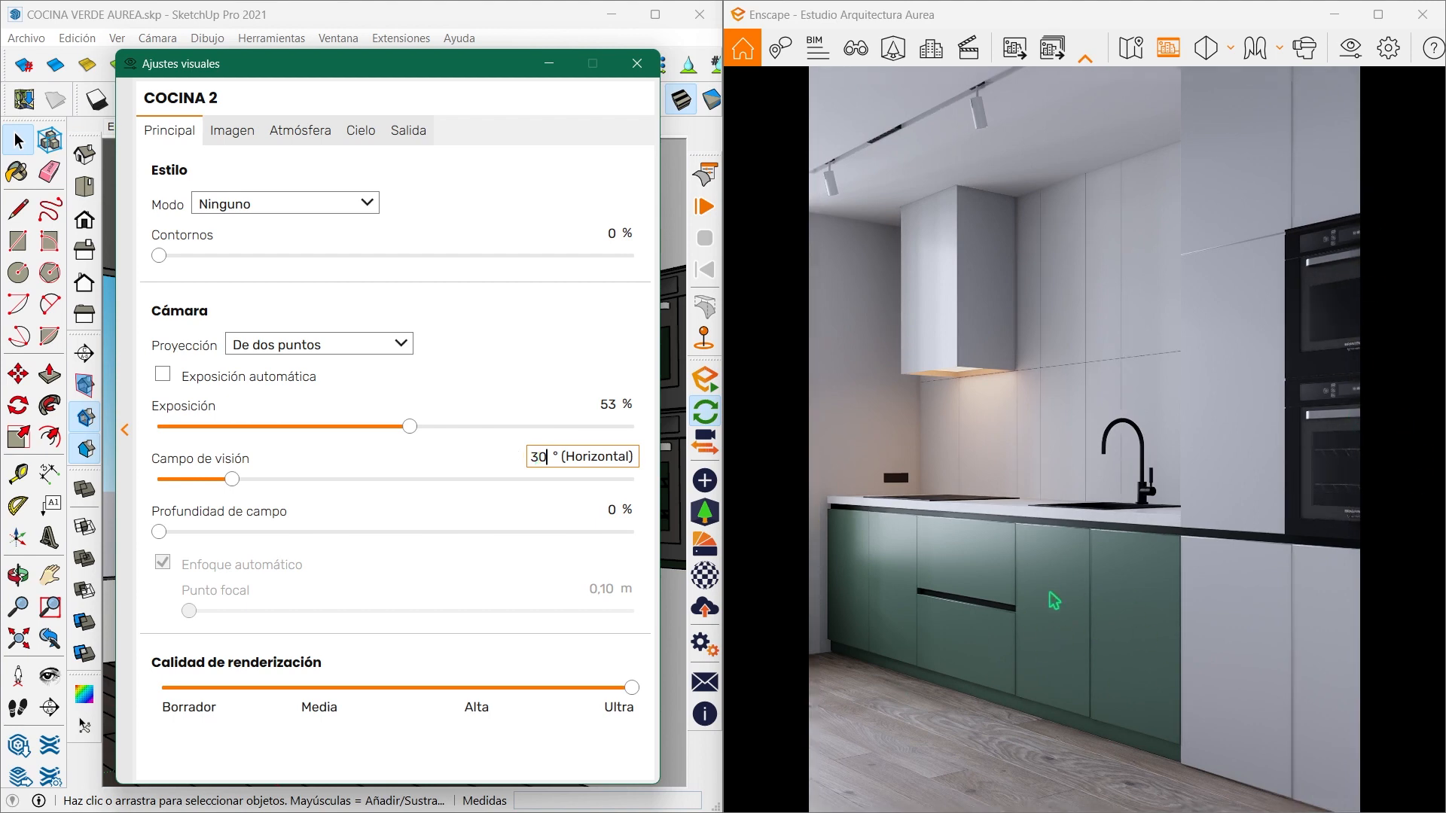
- Link the COCINA 2 visual preset to the Enscape escena 2 view and save the view
left_click(856, 49)
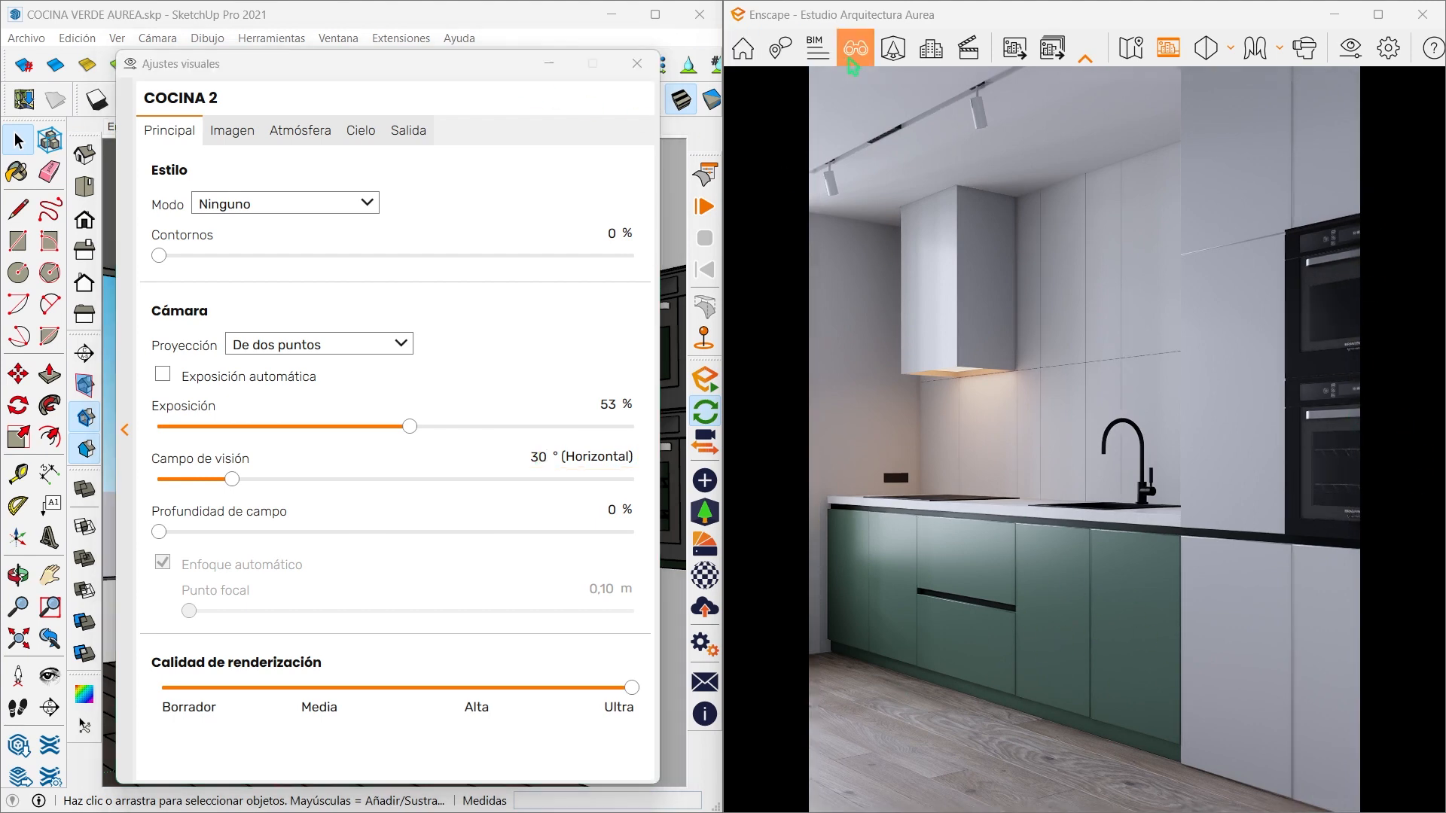
left_click(990, 344)
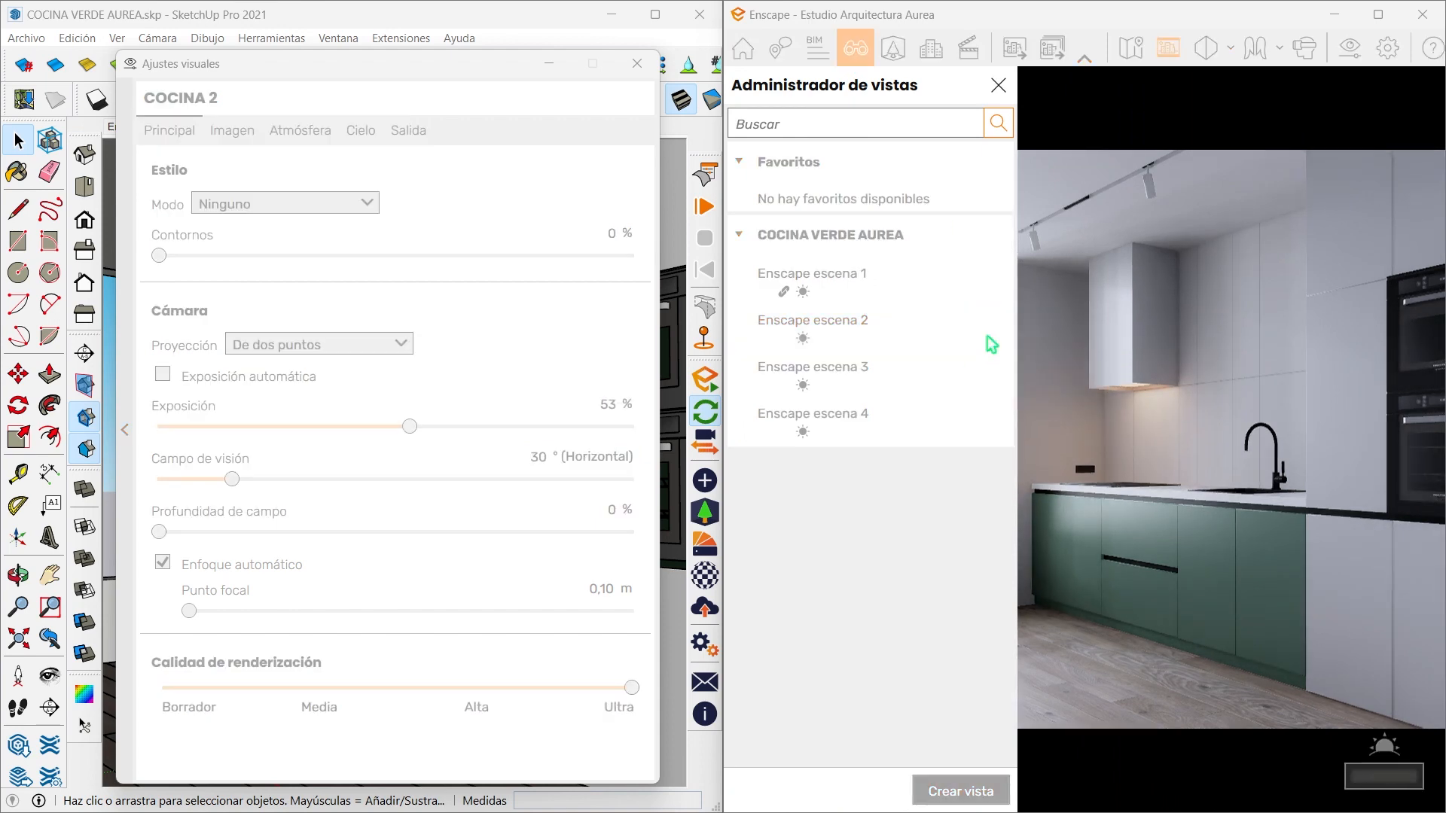
left_click(911, 470)
left_click(828, 513)
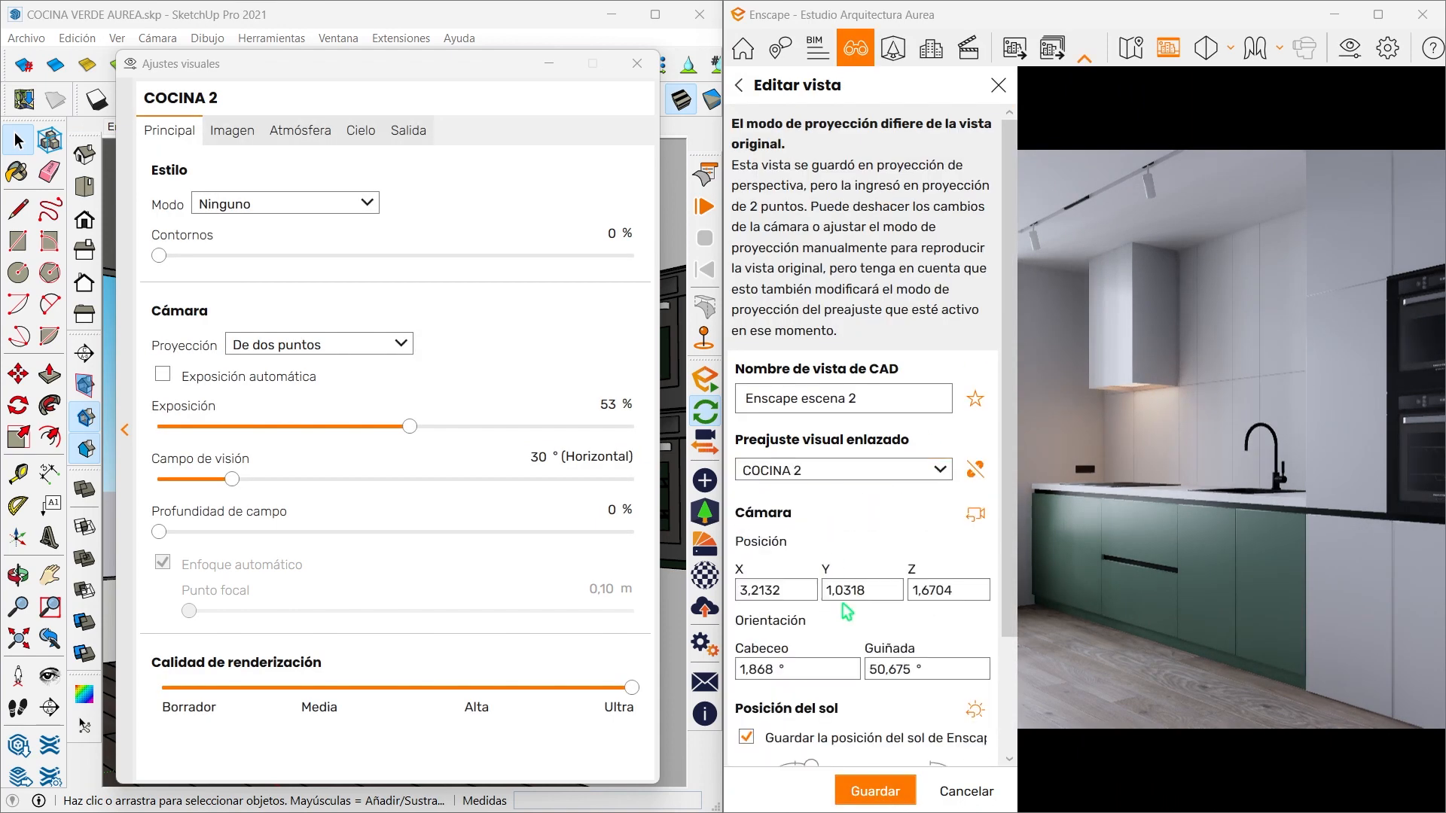
left_click(873, 789)
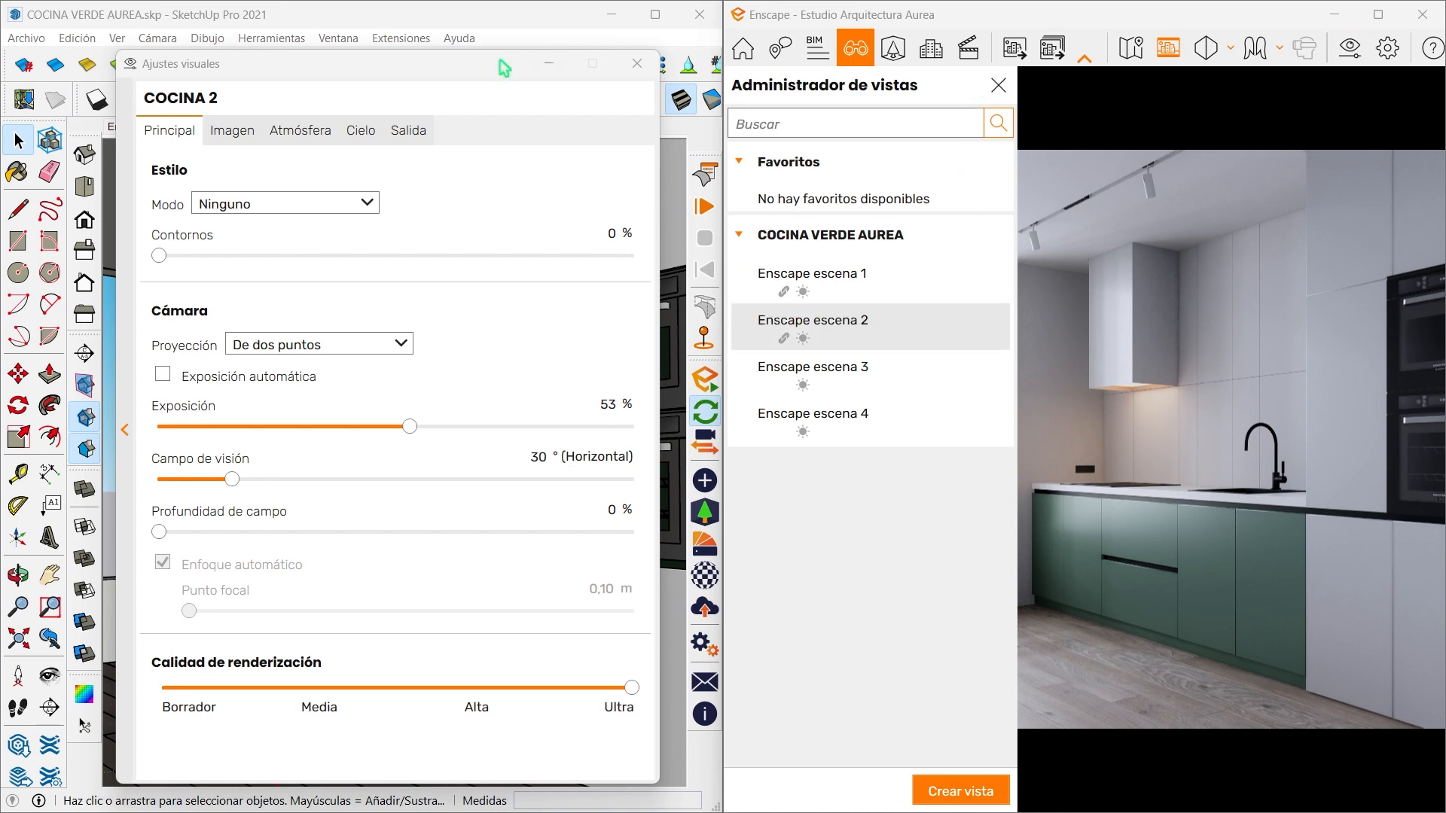
- Duplicate the COCINA 2 visual preset, name the copy COCINA 3 and make it the active preset
left_click(126, 444)
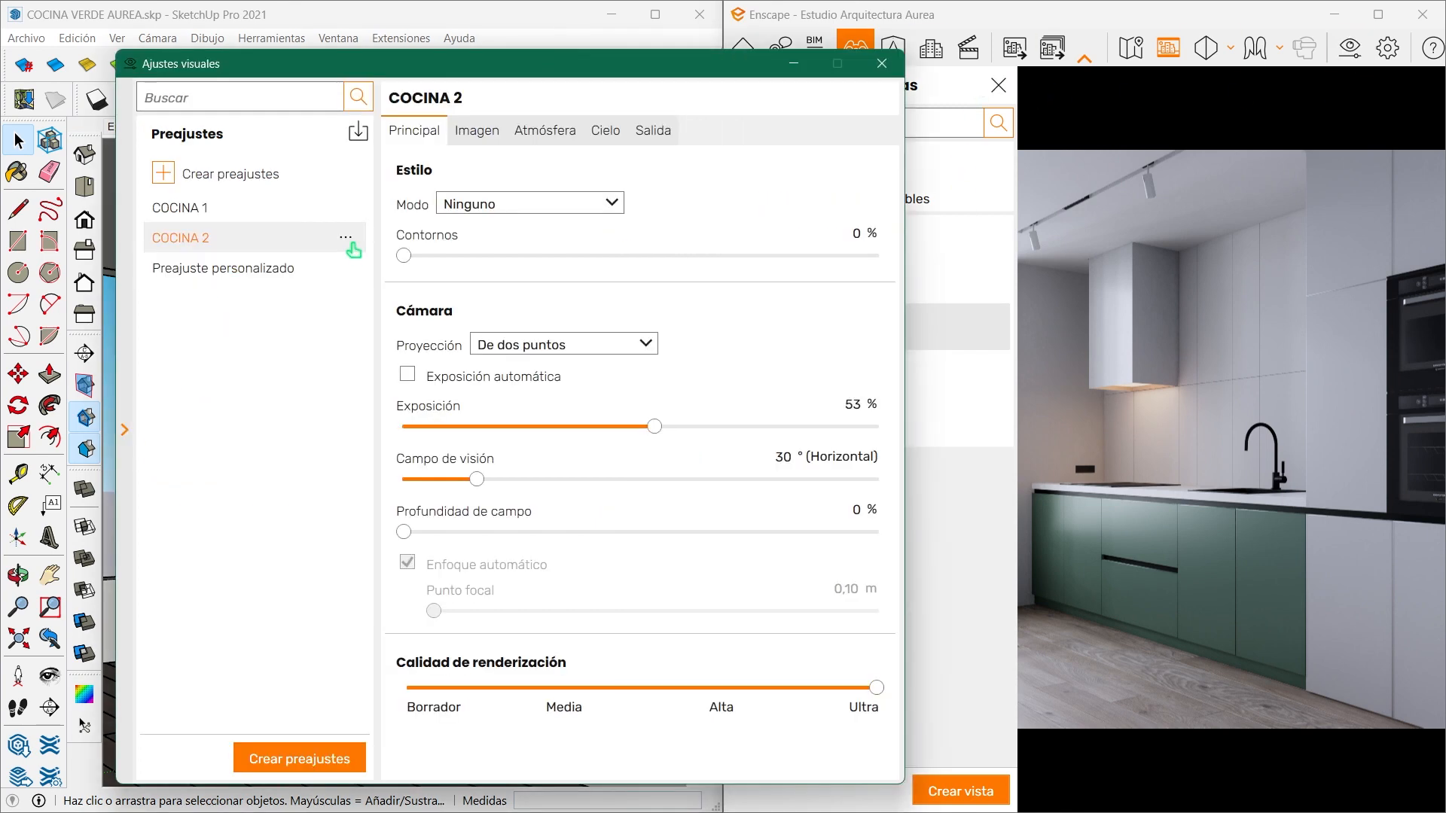
left_click(352, 237)
left_click(259, 292)
left_click_drag(265, 272, 212, 271)
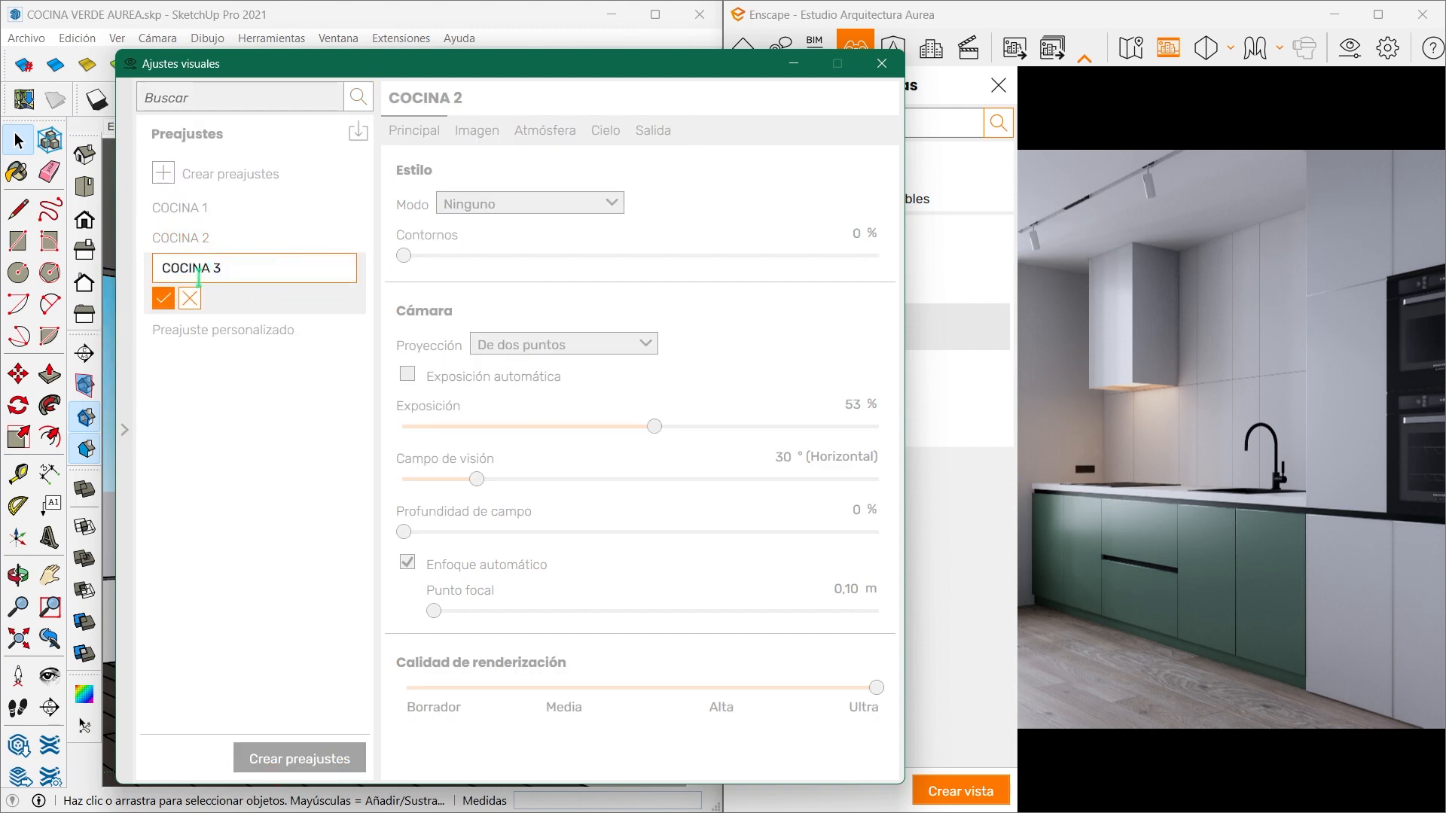
type("3")
left_click(162, 298)
left_click(181, 268)
left_click(124, 432)
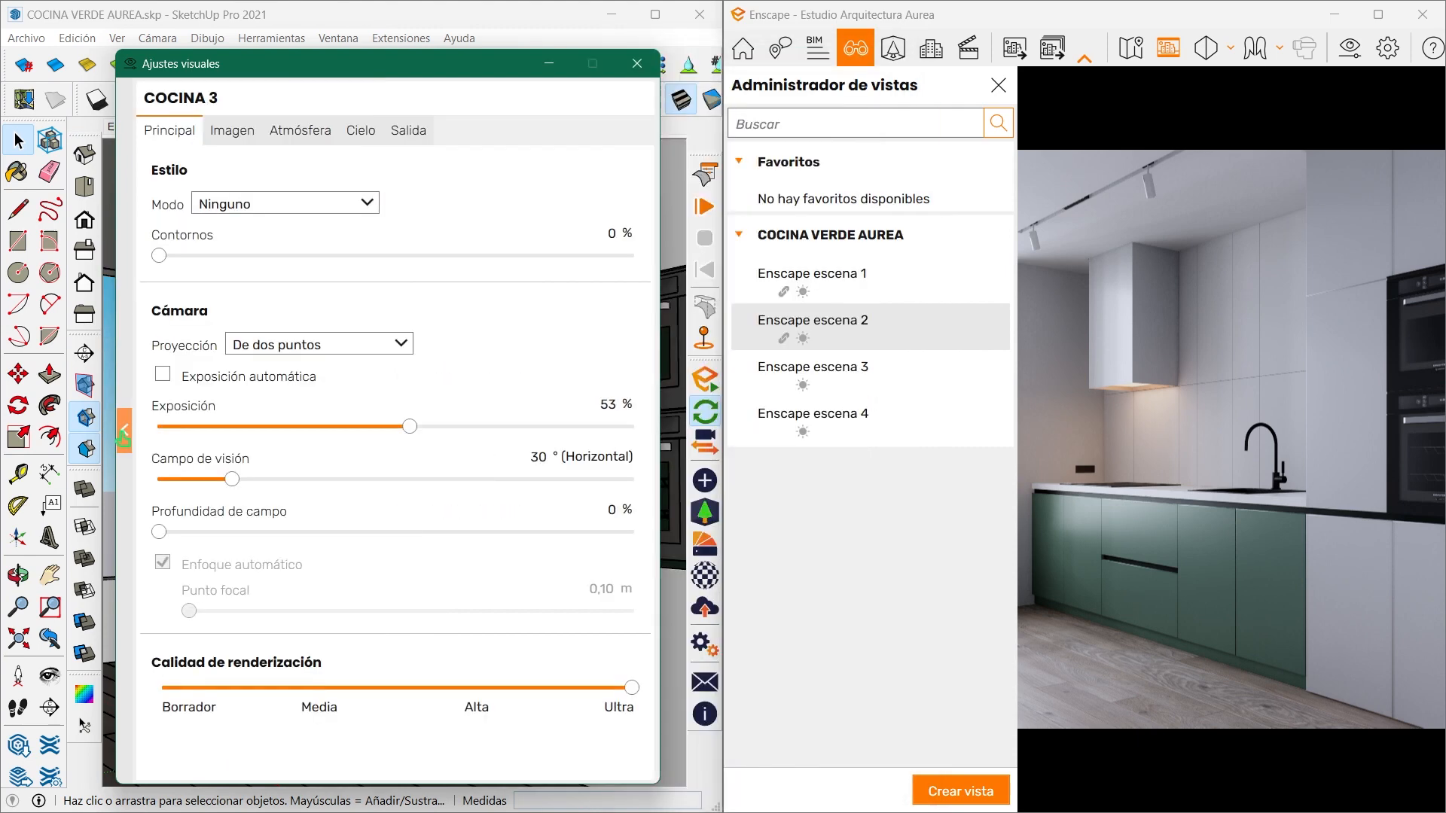
- Switch to Enscape escena 3, link the COCINA 3 visual preset to it and save the view
left_click(862, 369)
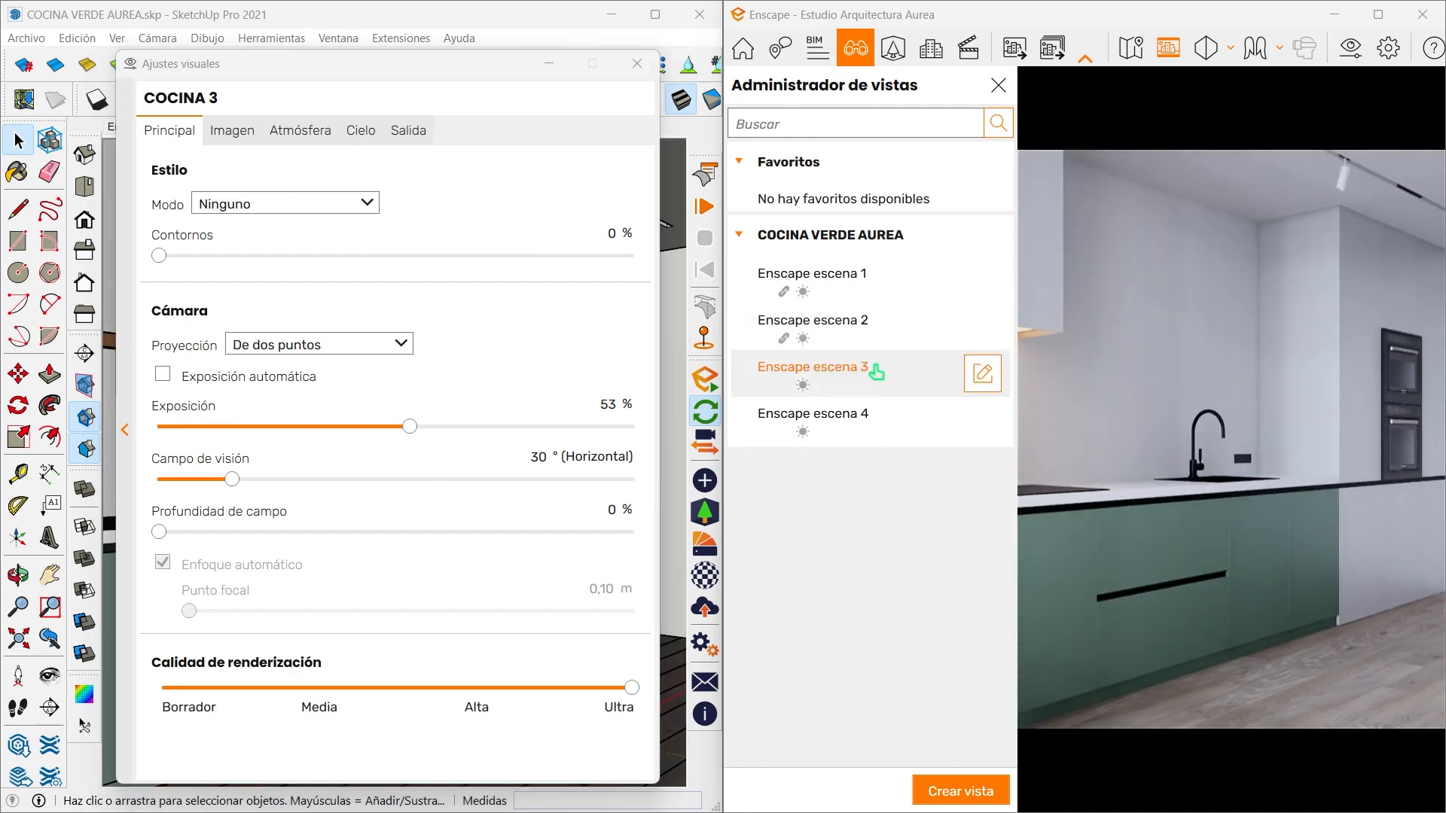
left_click(988, 379)
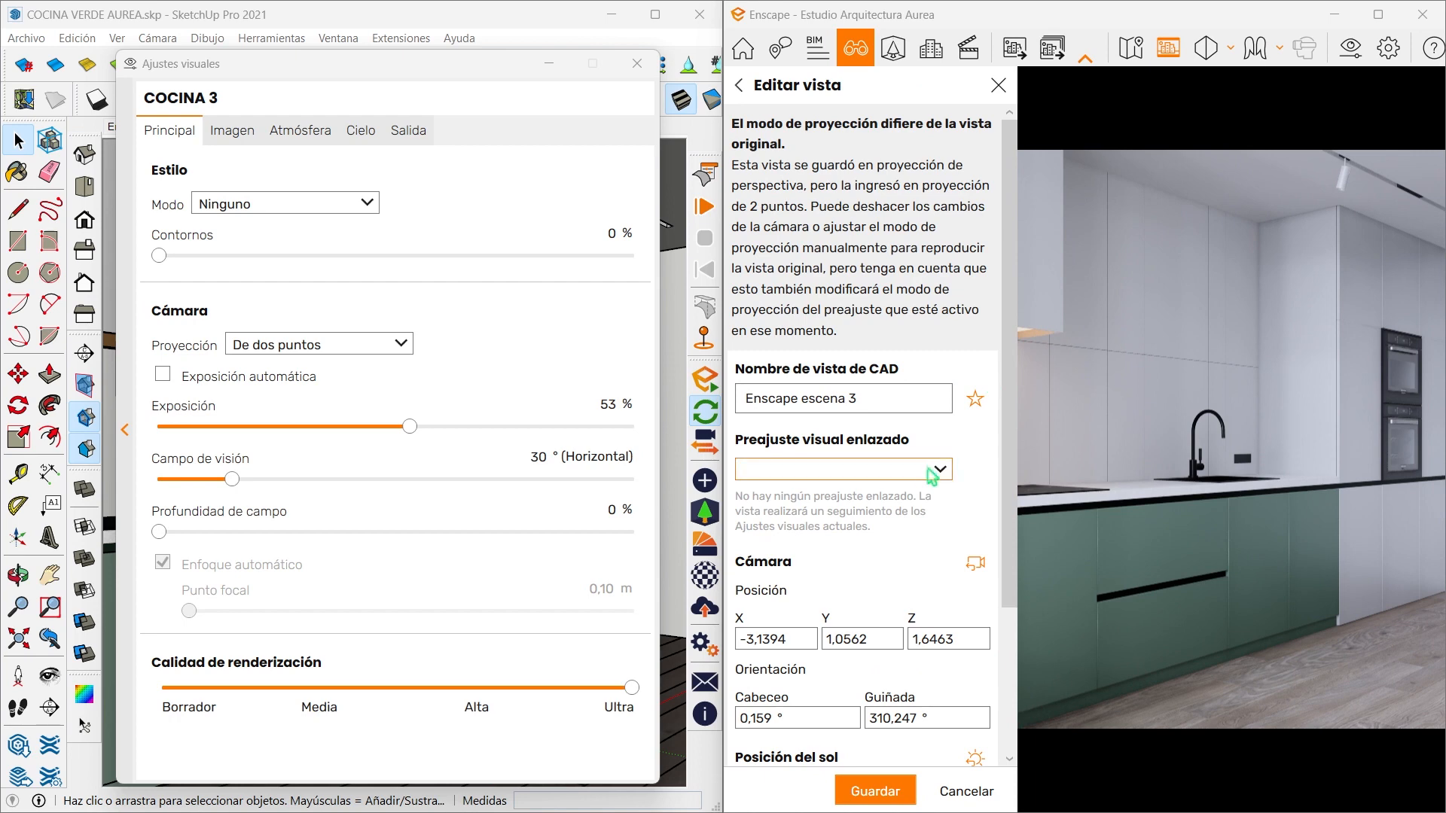
left_click(932, 475)
left_click(868, 536)
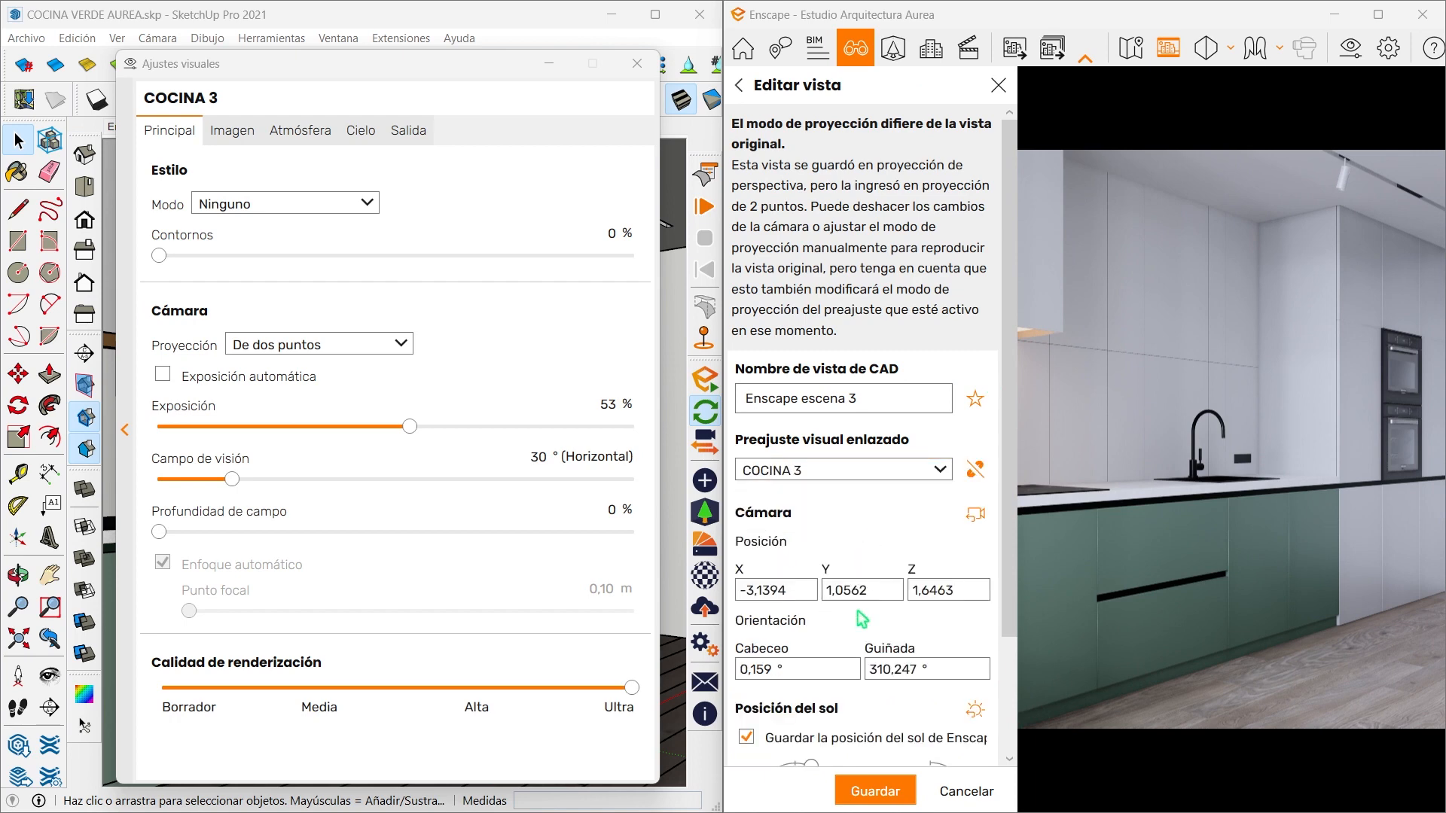
left_click(866, 788)
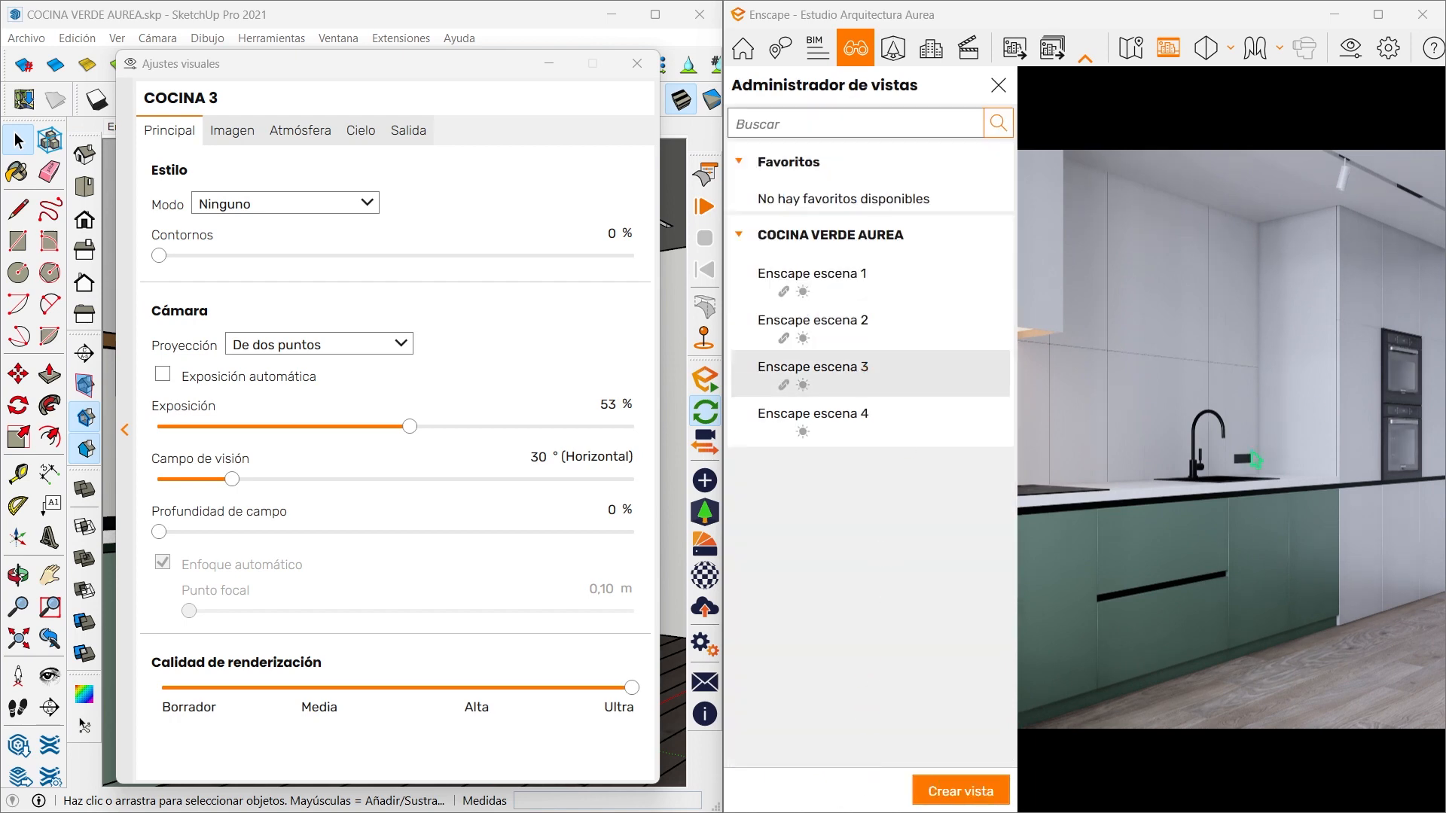
- Duplicate the COCINA 3 visual preset, name the copy COCINA 4 and make it the active preset
left_click(125, 430)
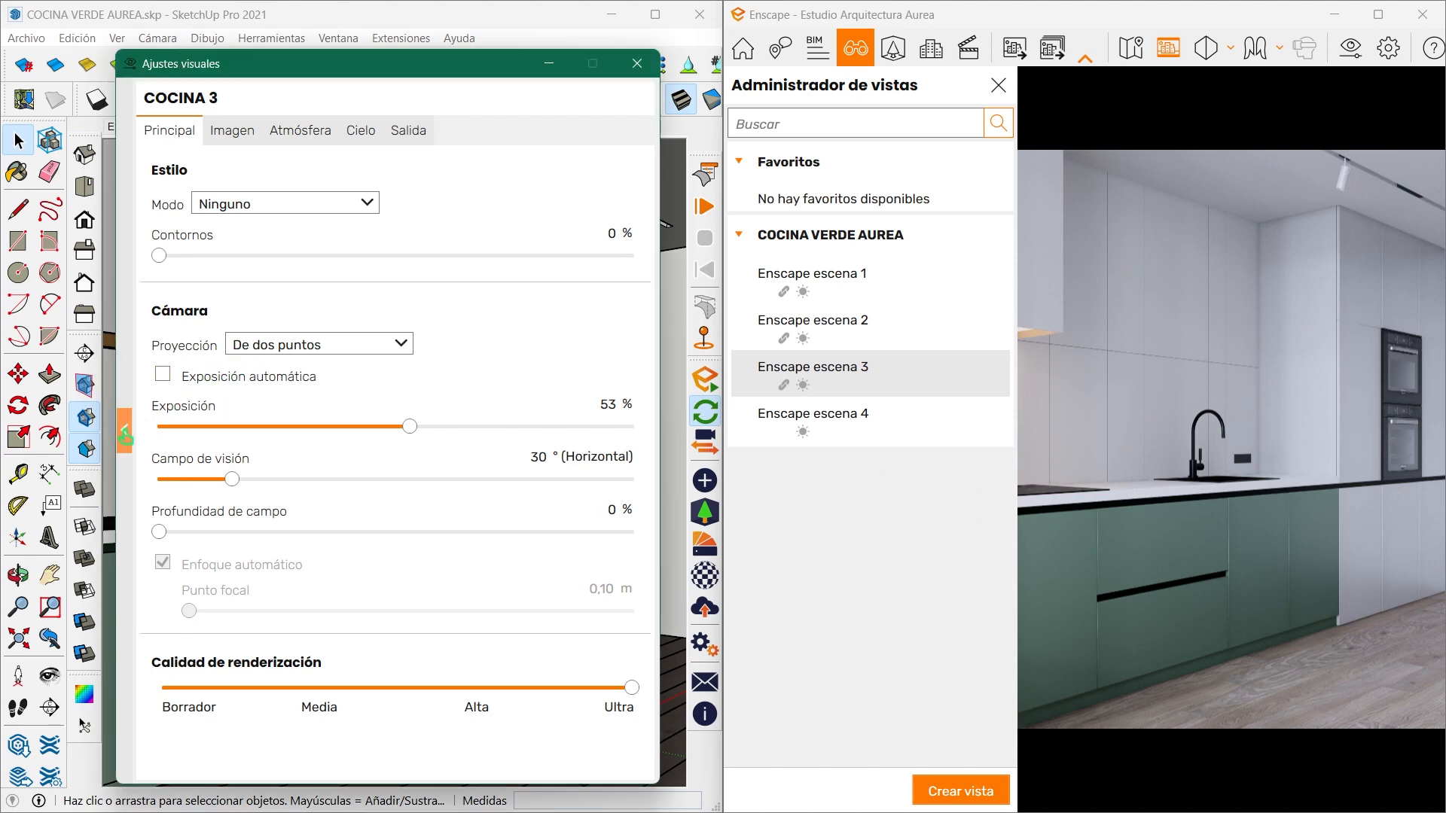
left_click(346, 268)
left_click(200, 328)
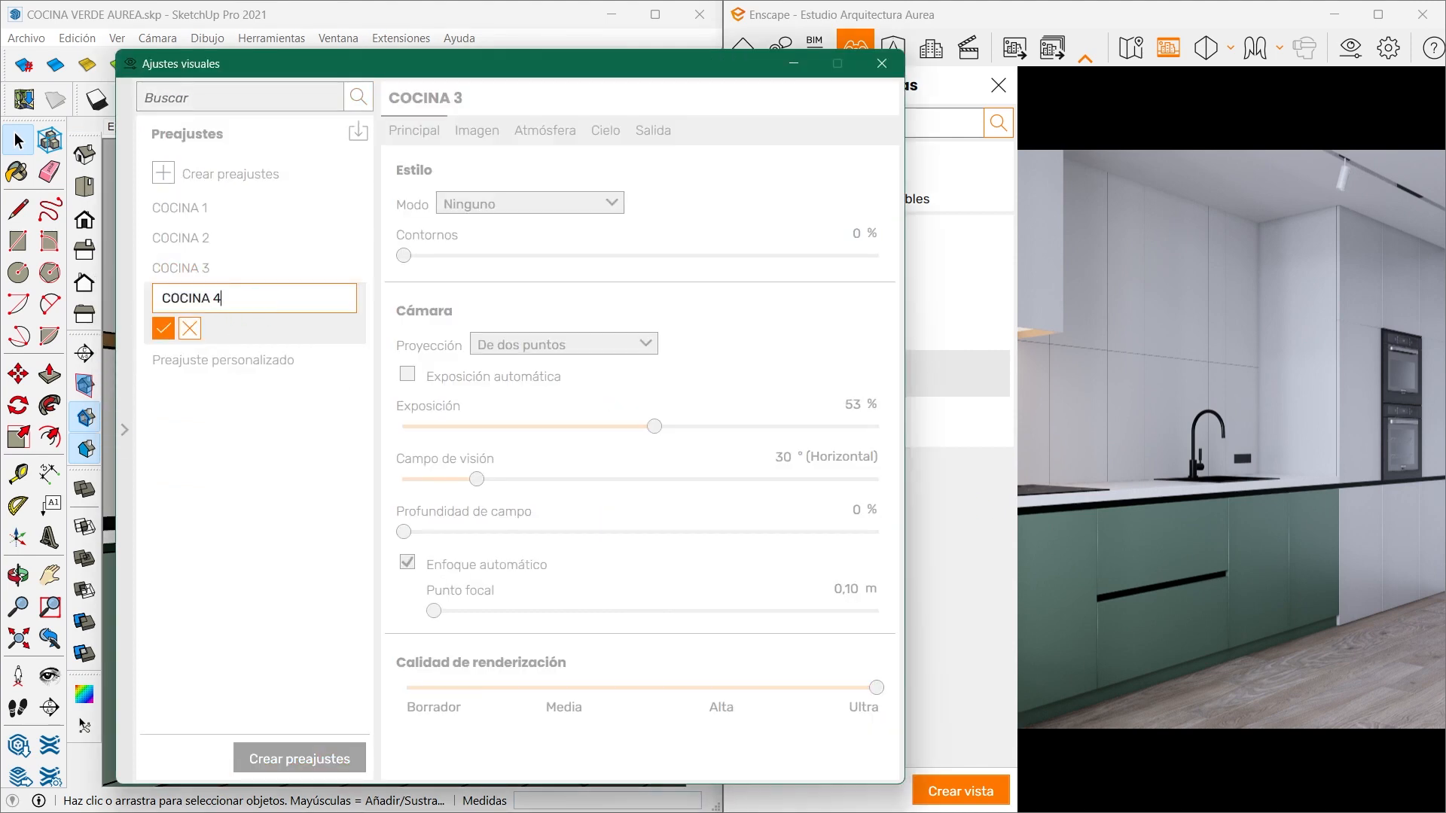
left_click(163, 328)
left_click(167, 298)
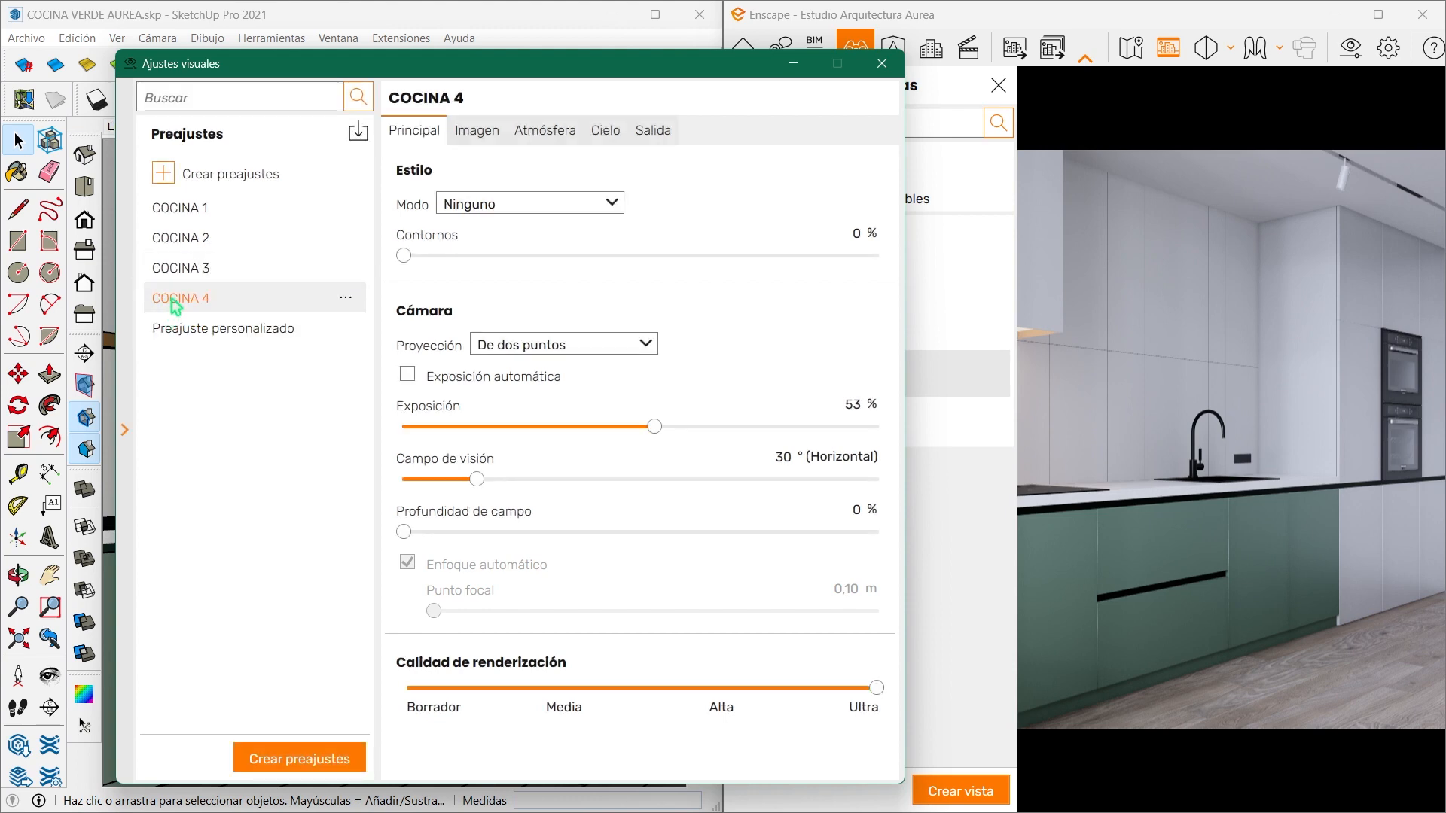
left_click(123, 450)
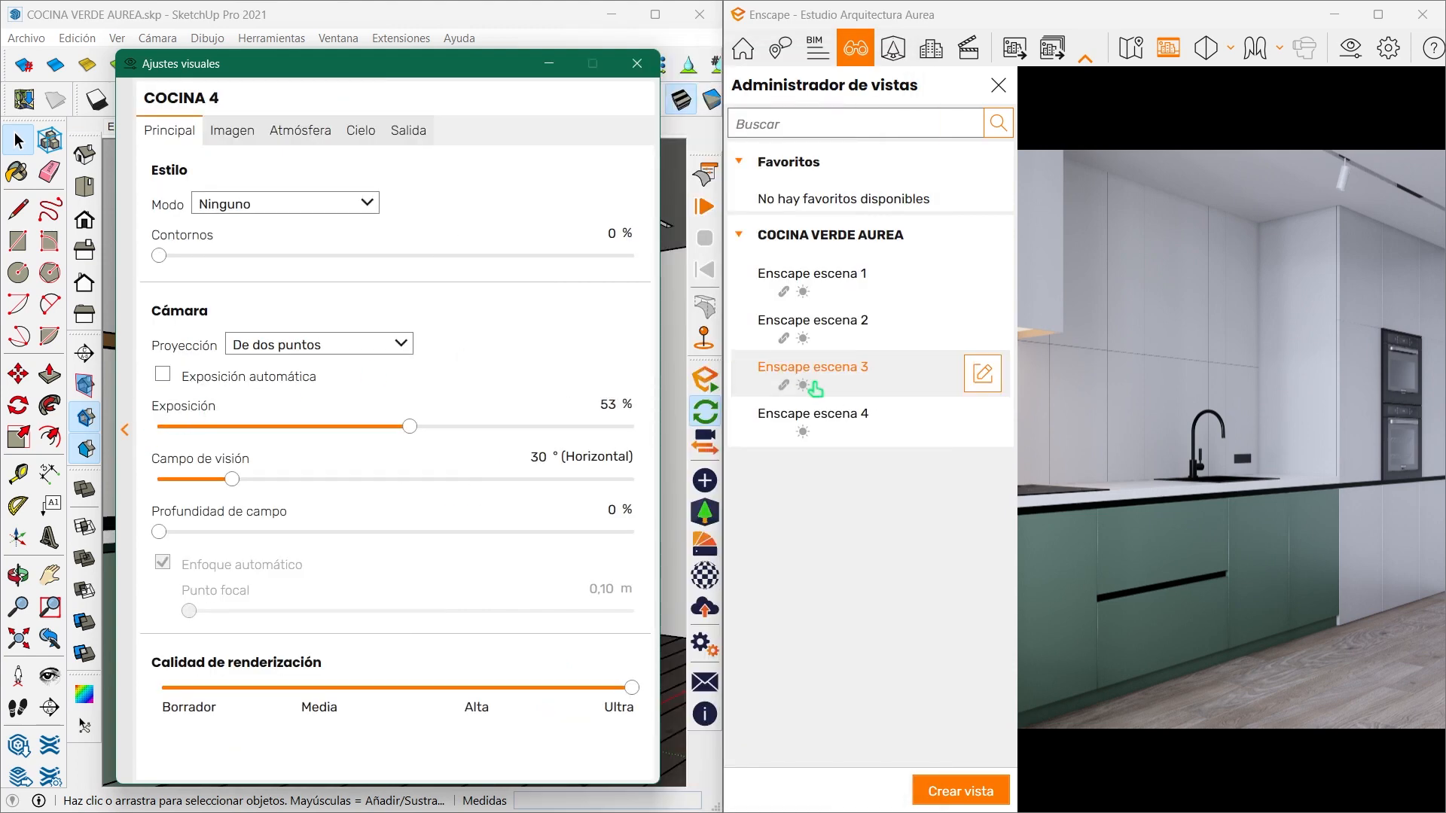
- For Enscape escena 4, set COCINA 4's field of view to 10°, depth of field to 4%, autofocus off and focal point to 3.20 m
left_click(859, 419)
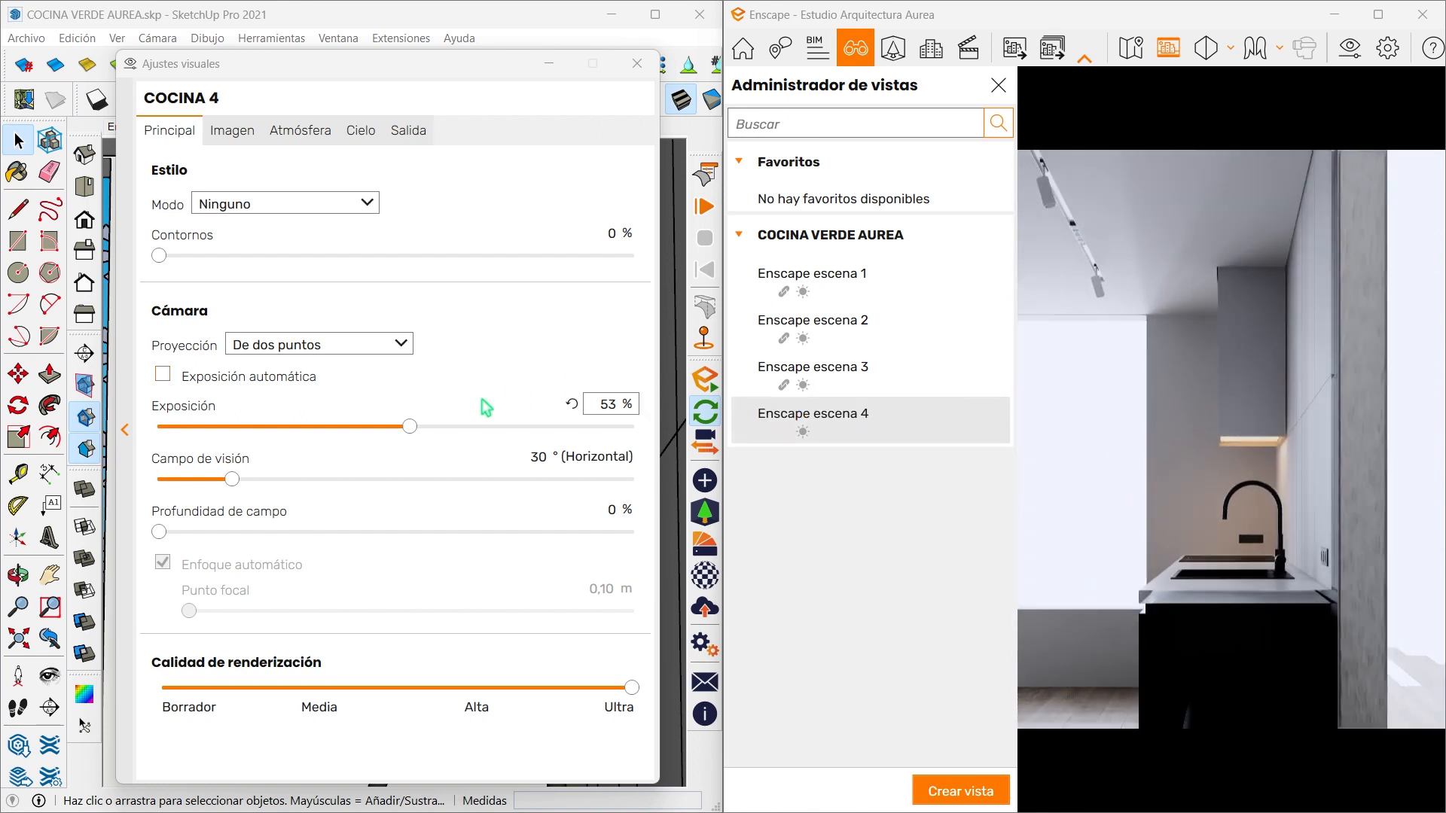
left_click_drag(232, 479, 177, 535)
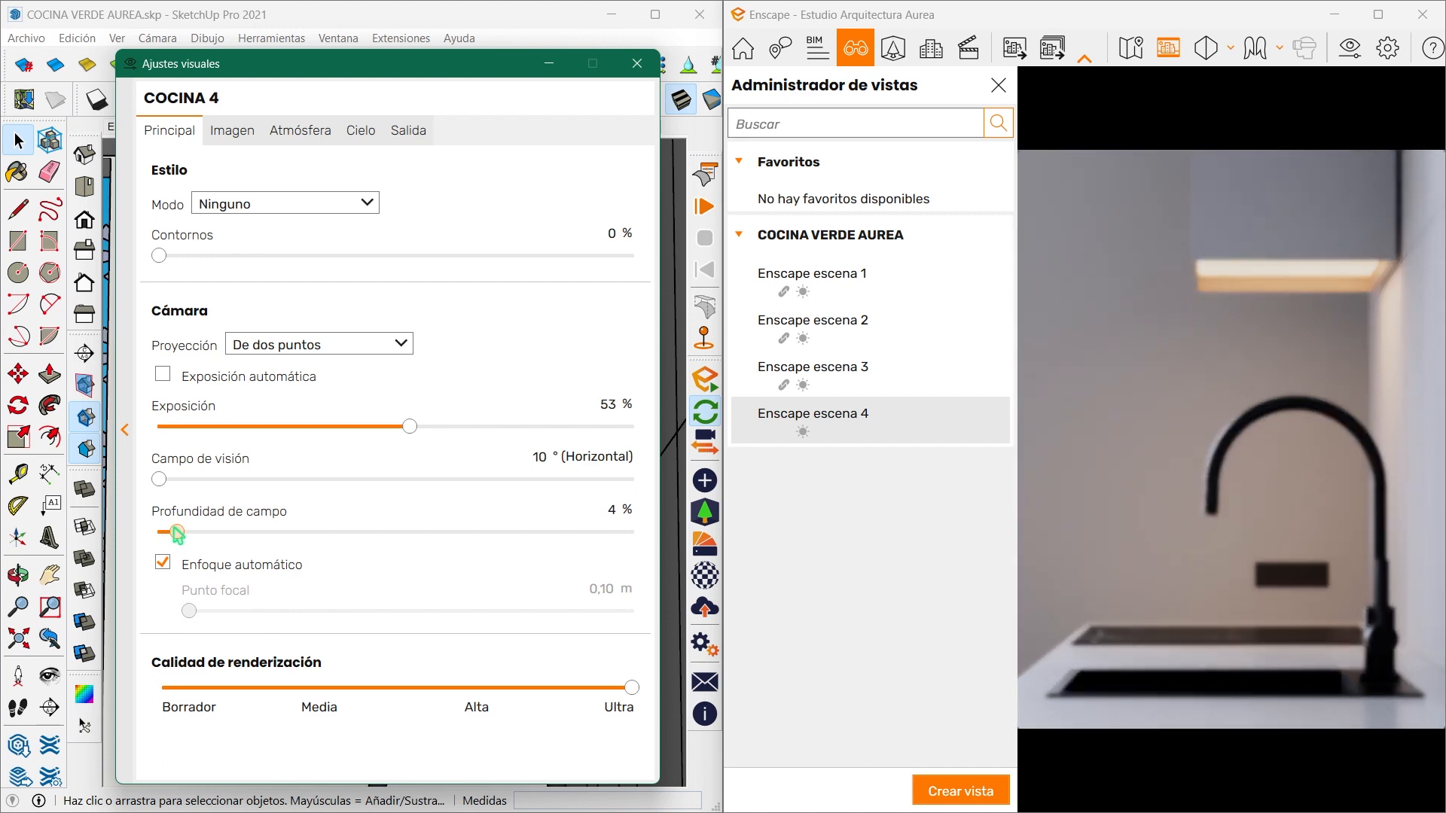
left_click(161, 574)
left_click_drag(384, 614, 414, 620)
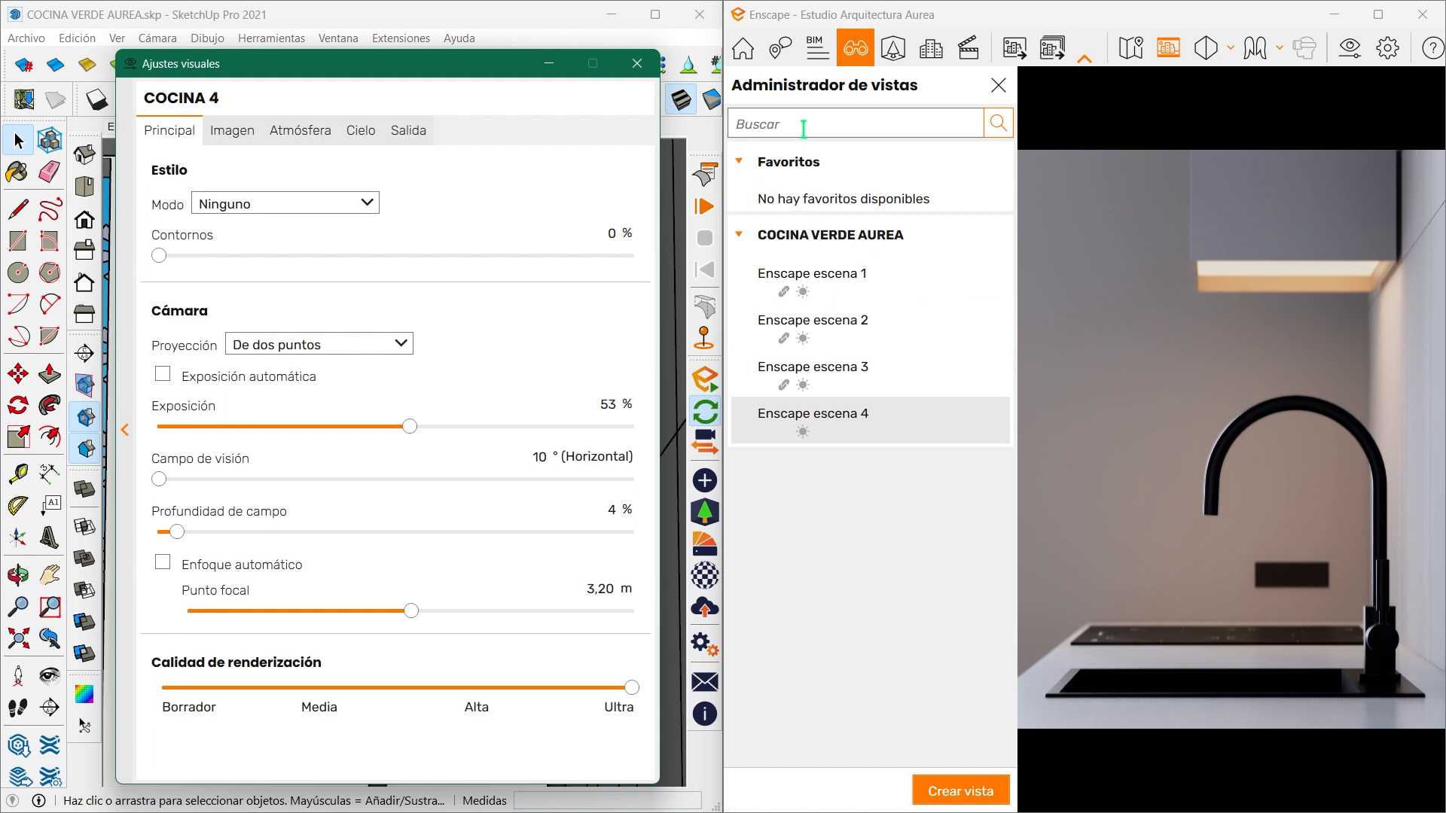
- Link the COCINA 4 visual preset to the Enscape escena 4 view, save the view and close the visual settings
left_click(980, 426)
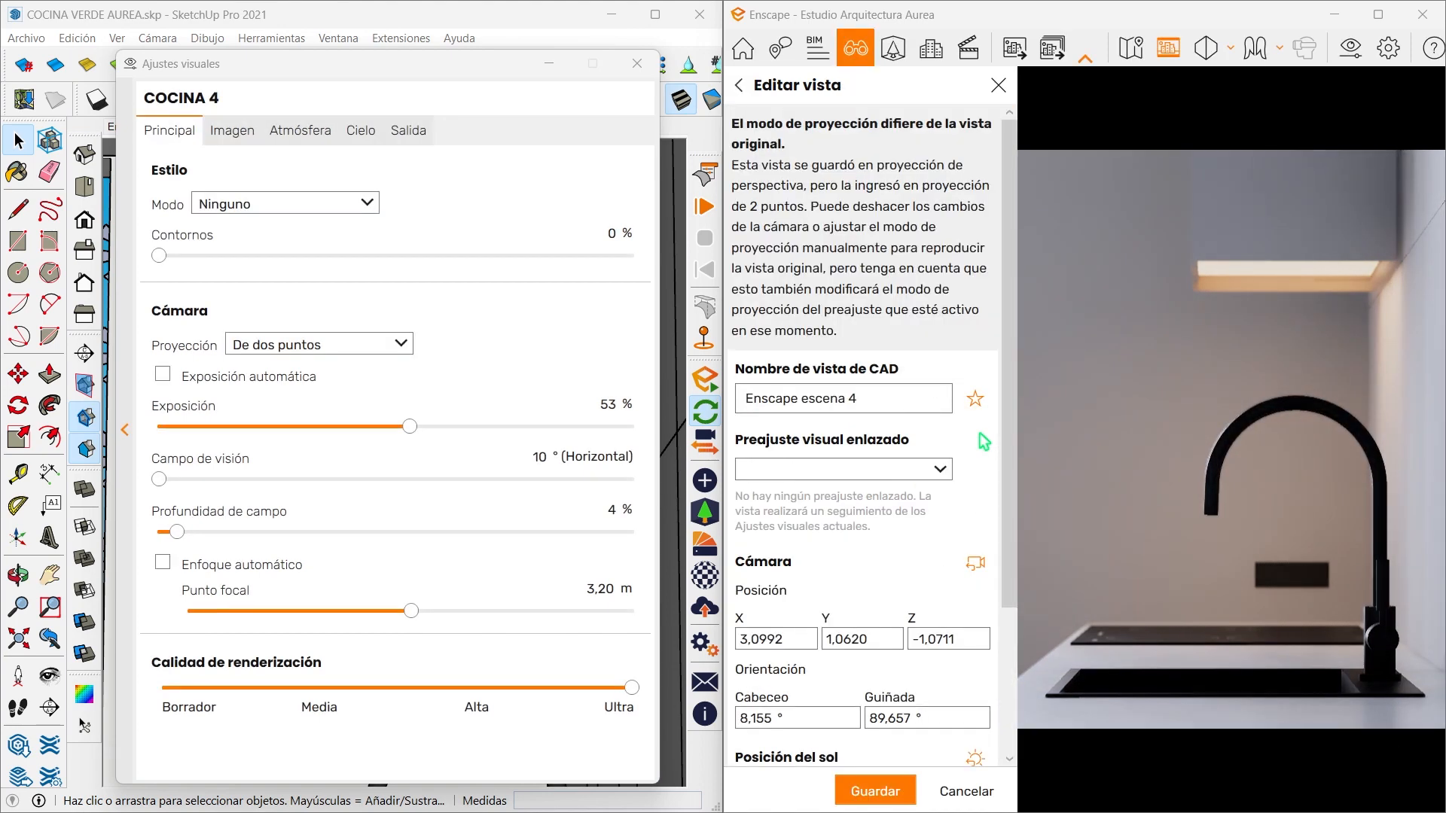
left_click(896, 469)
left_click(873, 517)
left_click(861, 474)
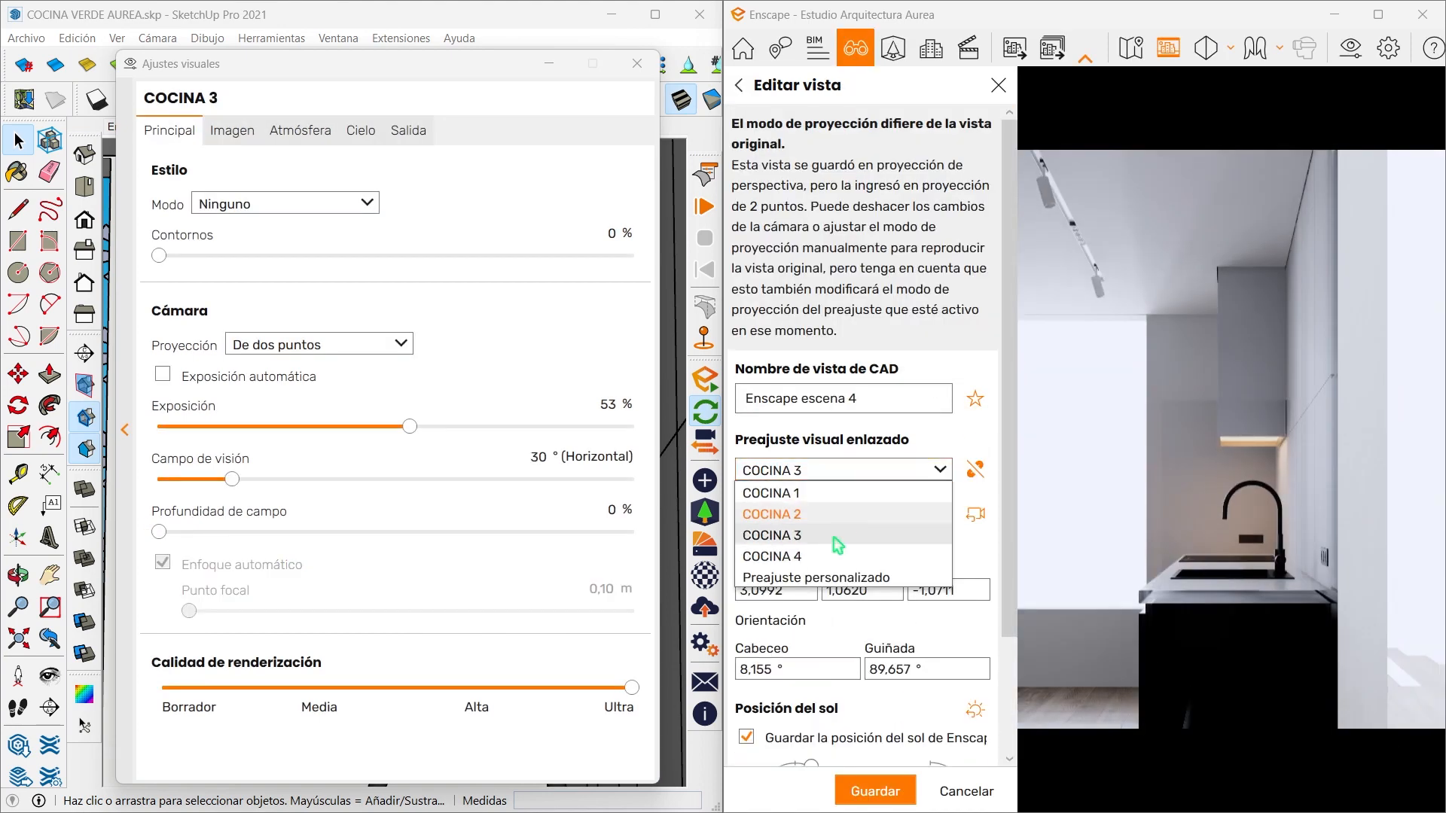
left_click(834, 552)
left_click(891, 793)
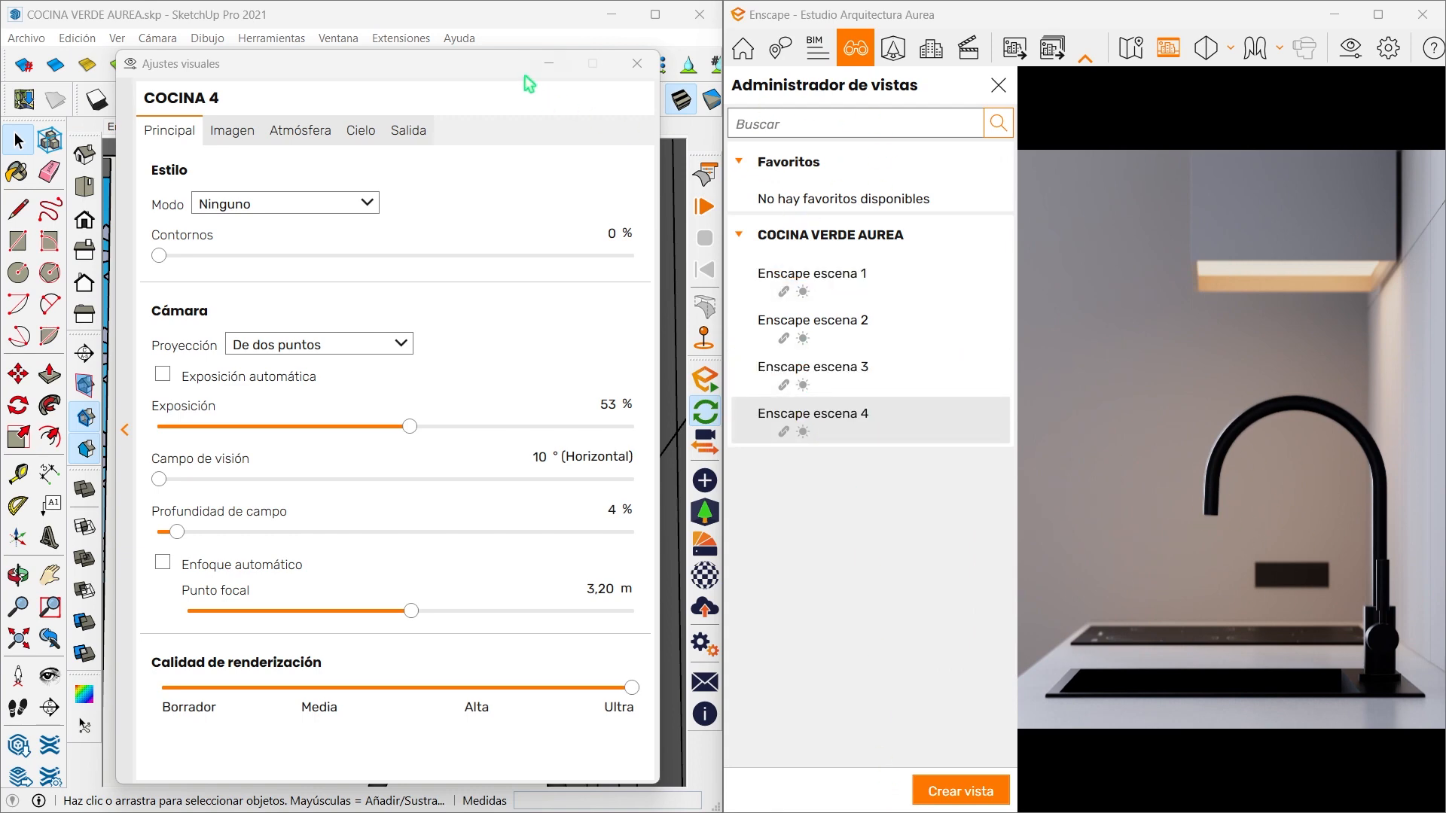
left_click(637, 64)
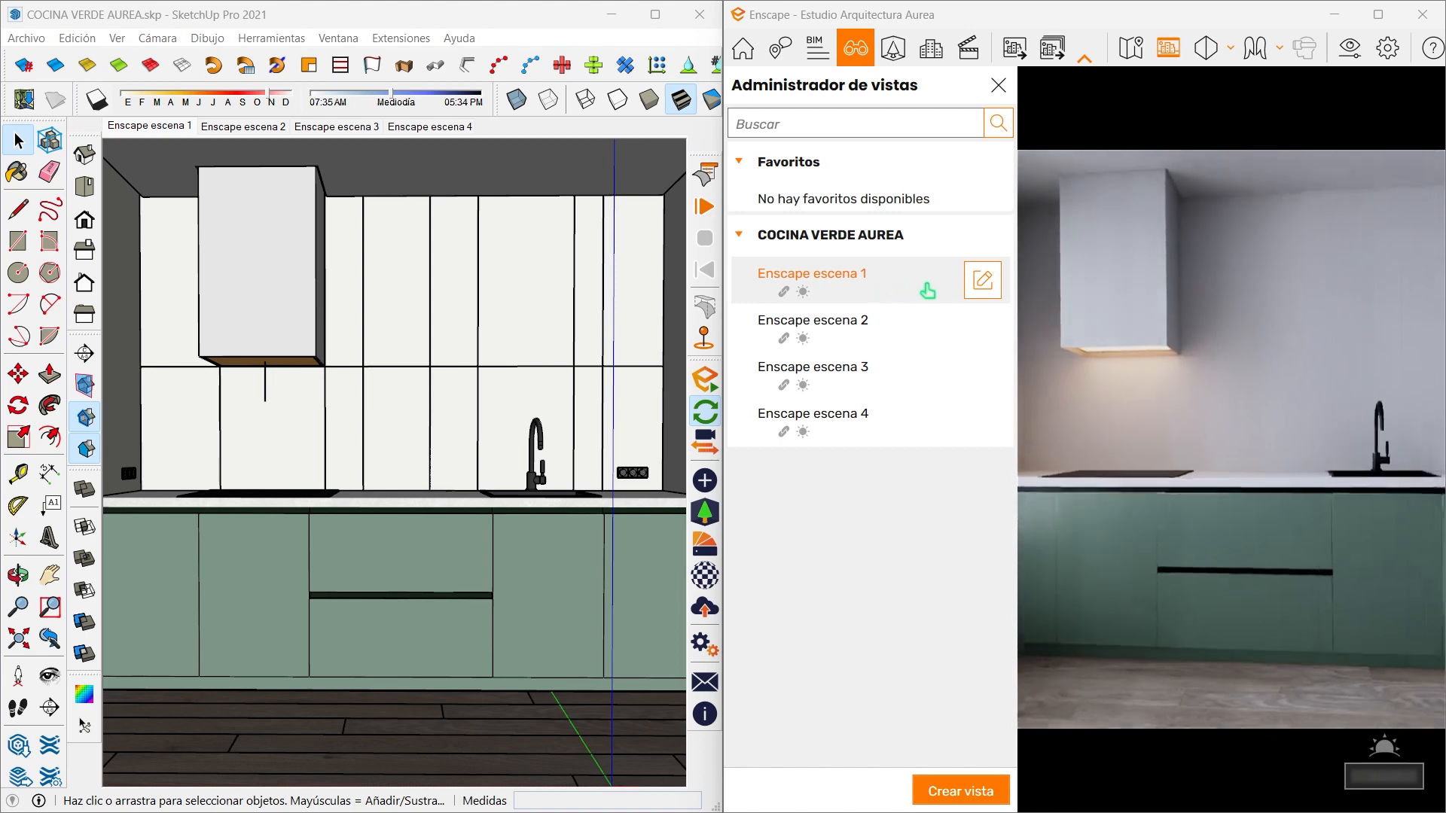
- Select all four COCINA VERDE AUREA views for batch rendering and start rendering the images
left_click(1377, 17)
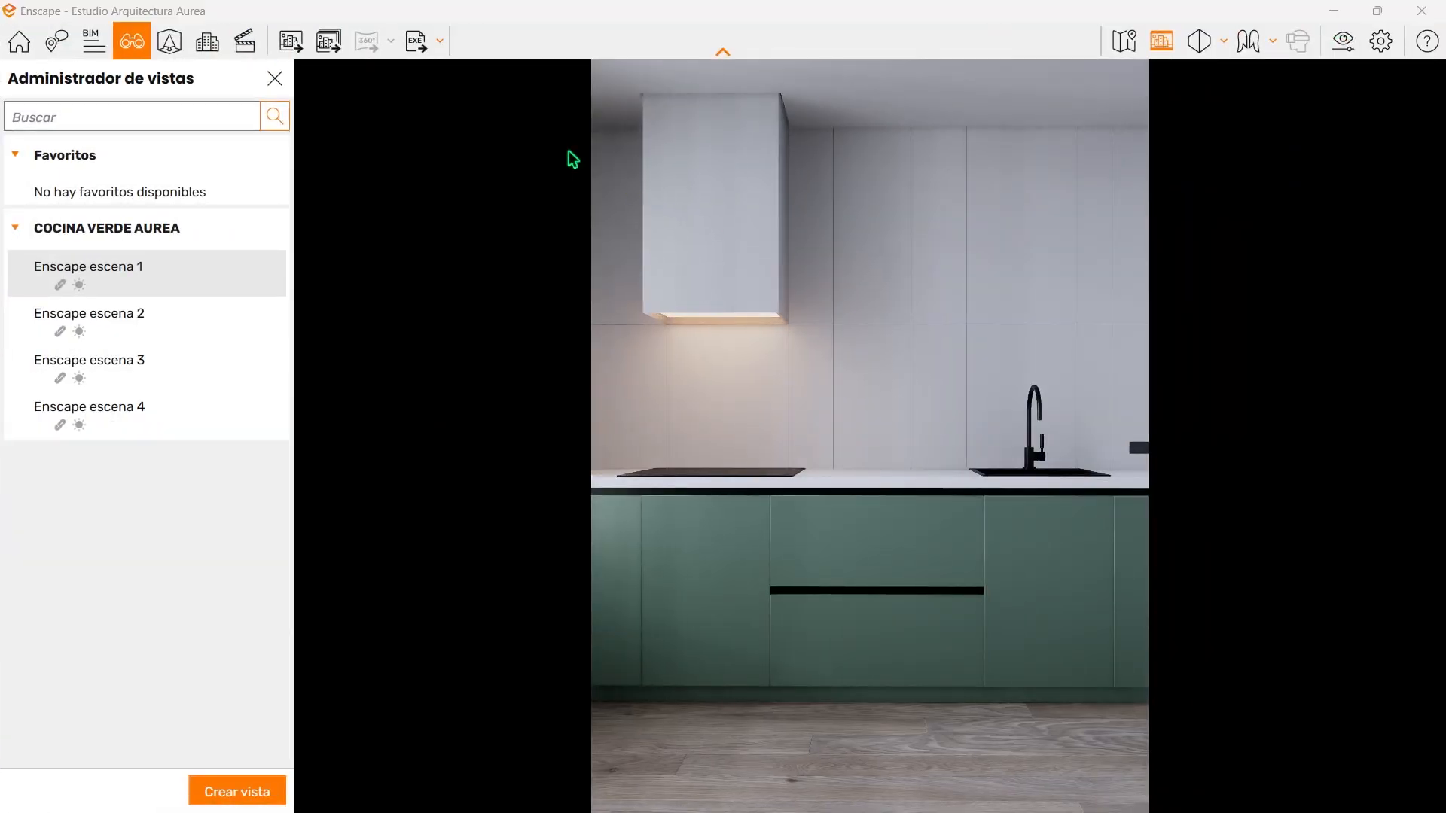
left_click(328, 42)
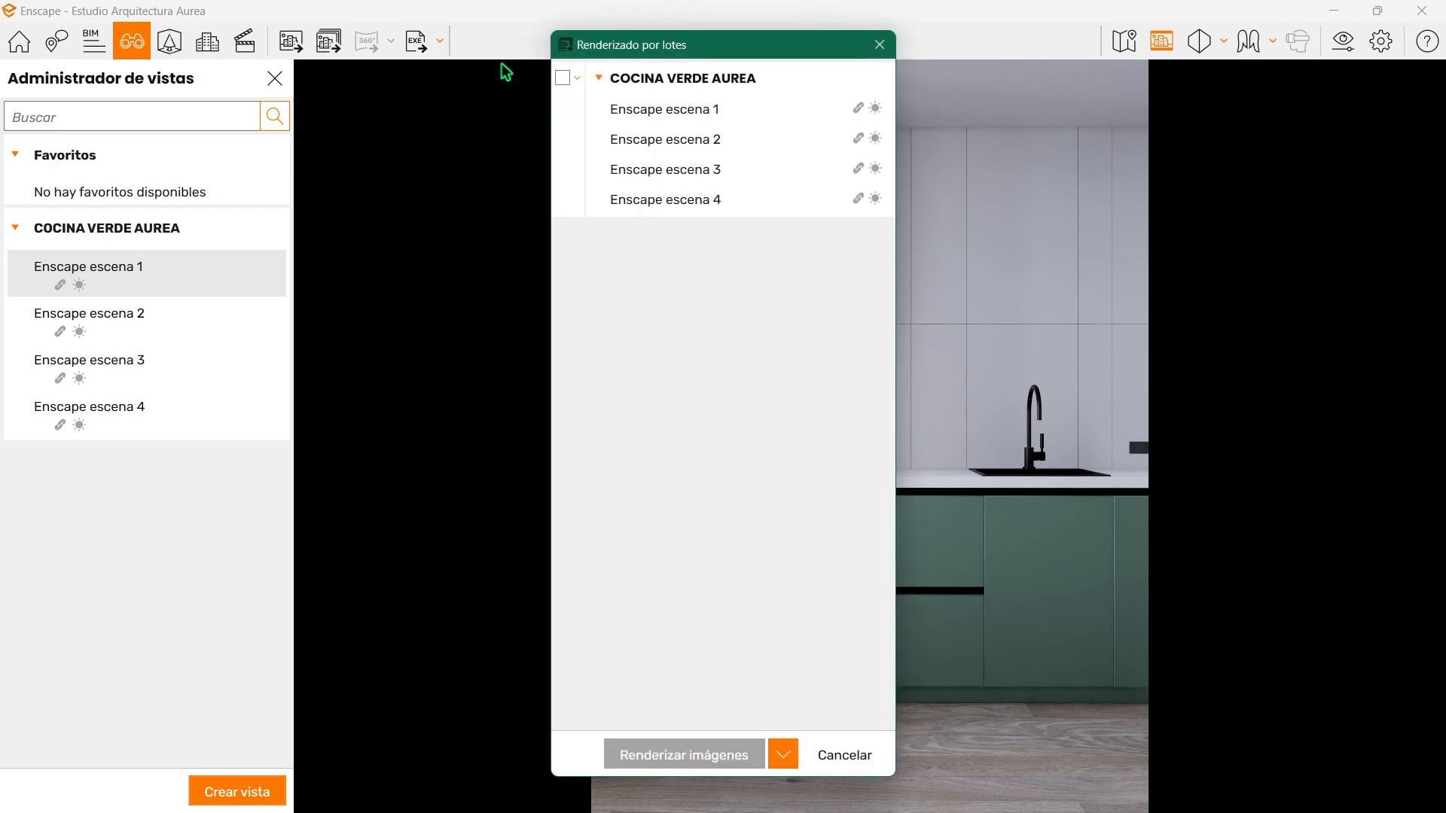
left_click(562, 78)
left_click(704, 753)
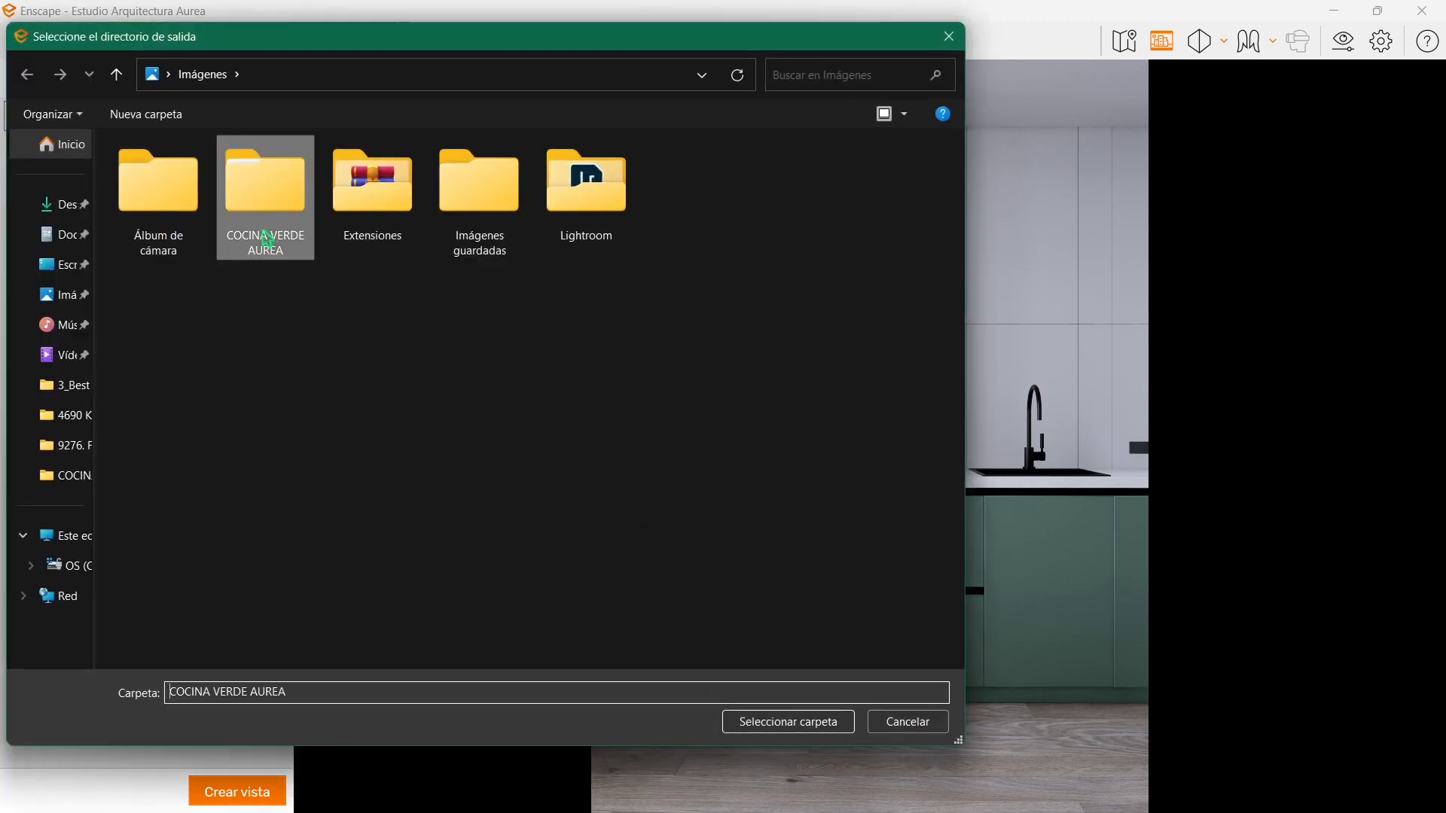
- Create a folder named RENDER COCINA VERDE inside COCINA VERDE AUREA and choose it as the render output directory
double_click(266, 240)
right_click(309, 303)
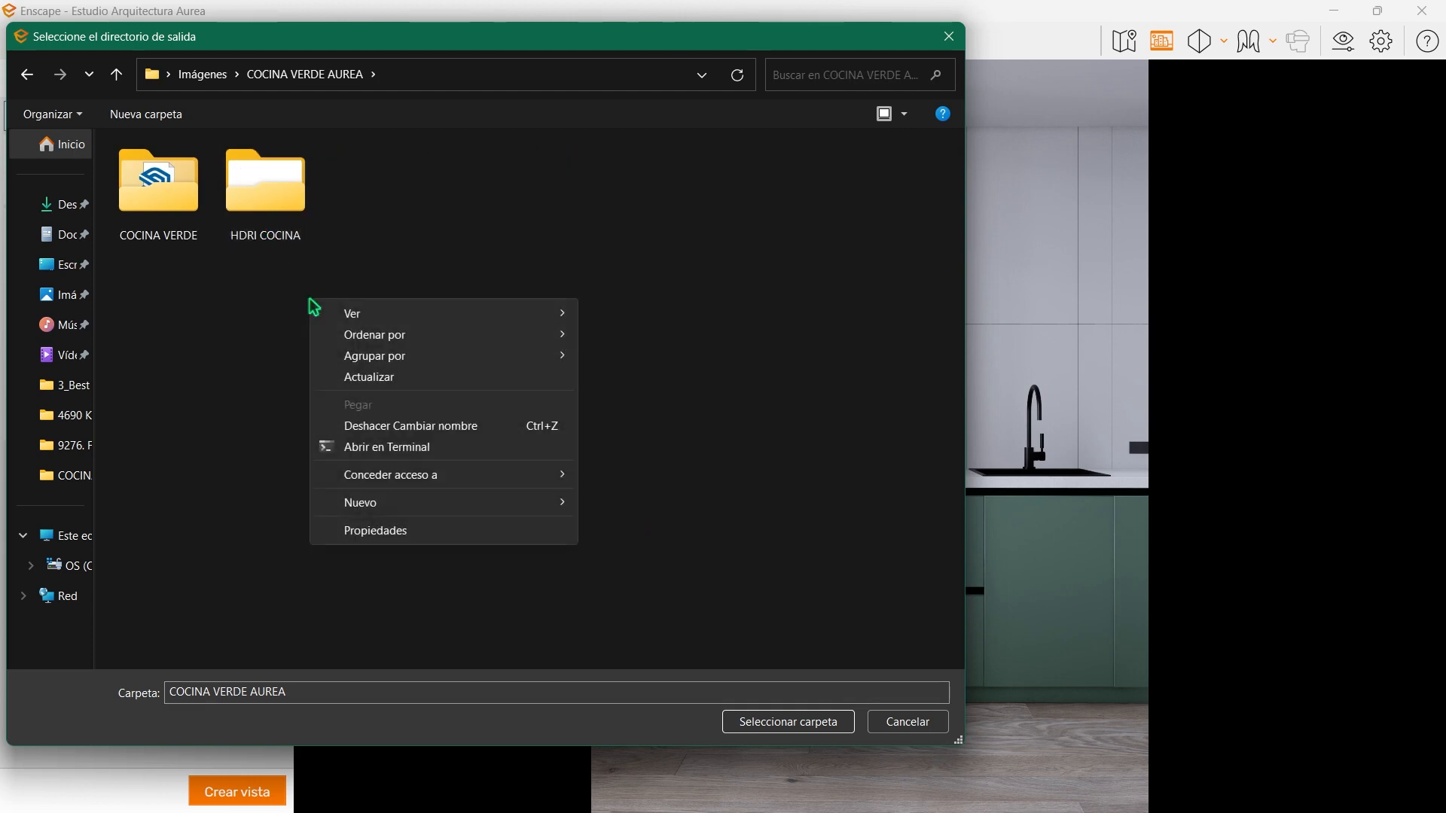
mouse_move(394, 504)
left_click(681, 512)
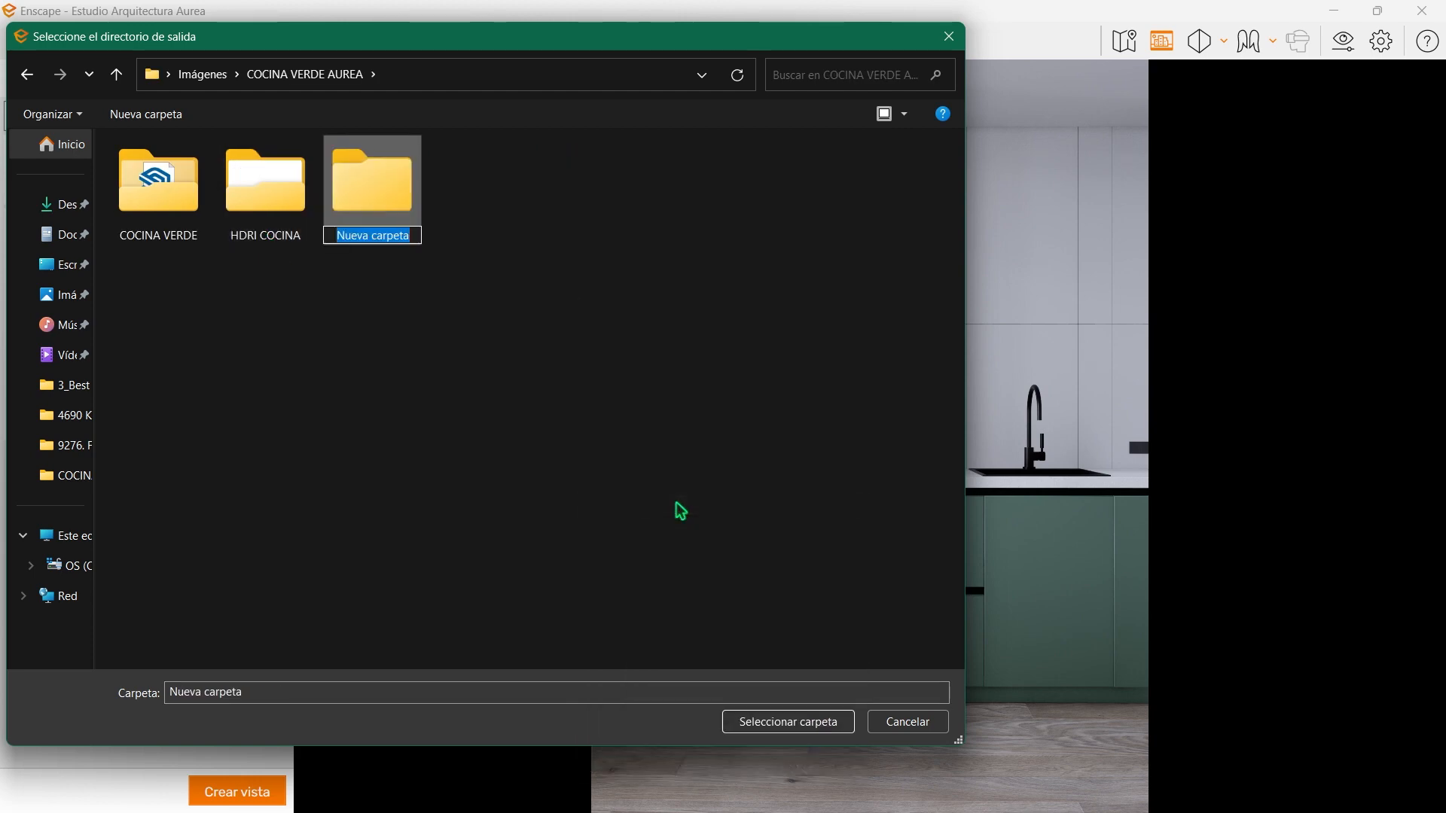
type("RENDE")
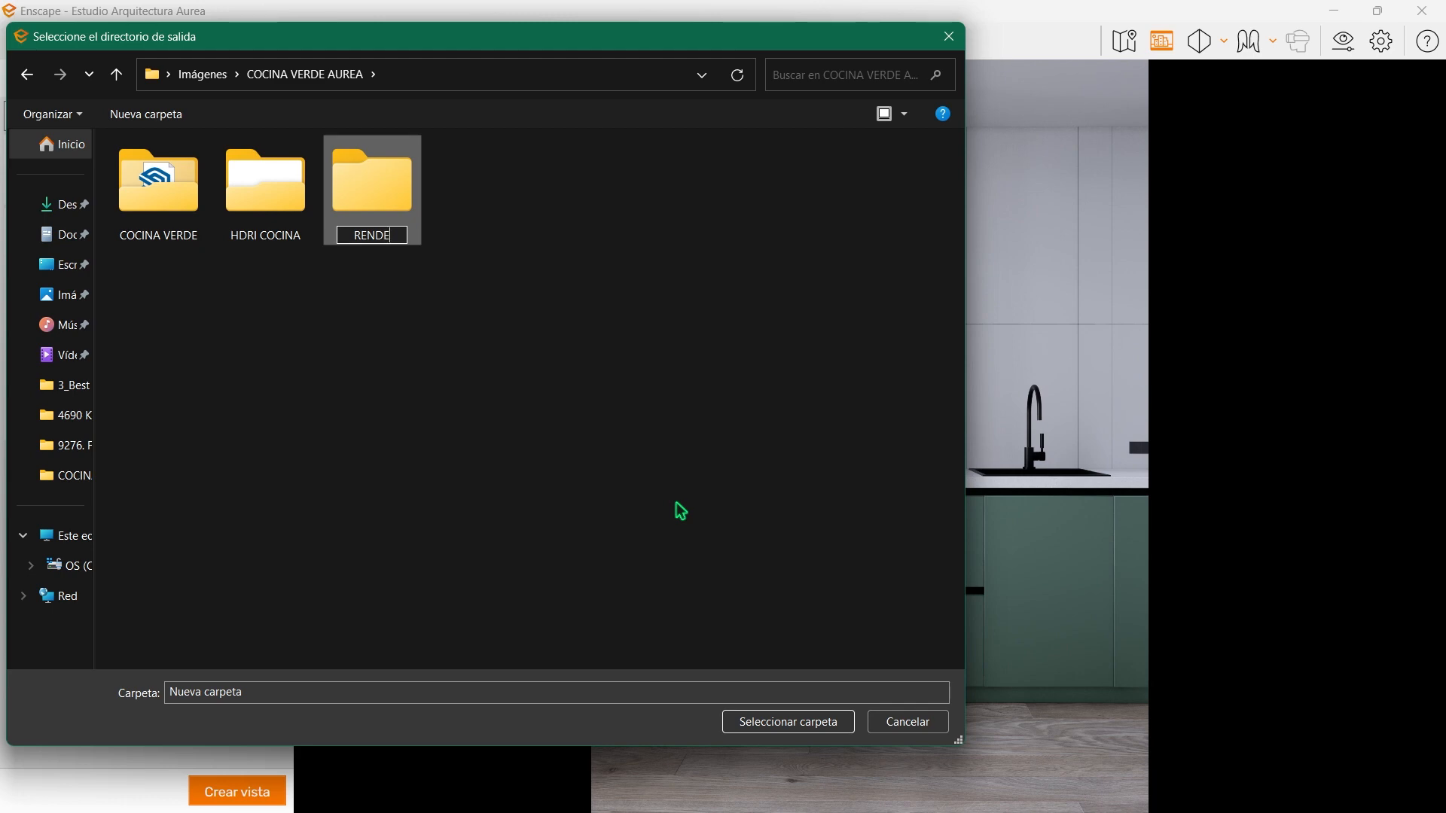
type("R COCINA VERDE")
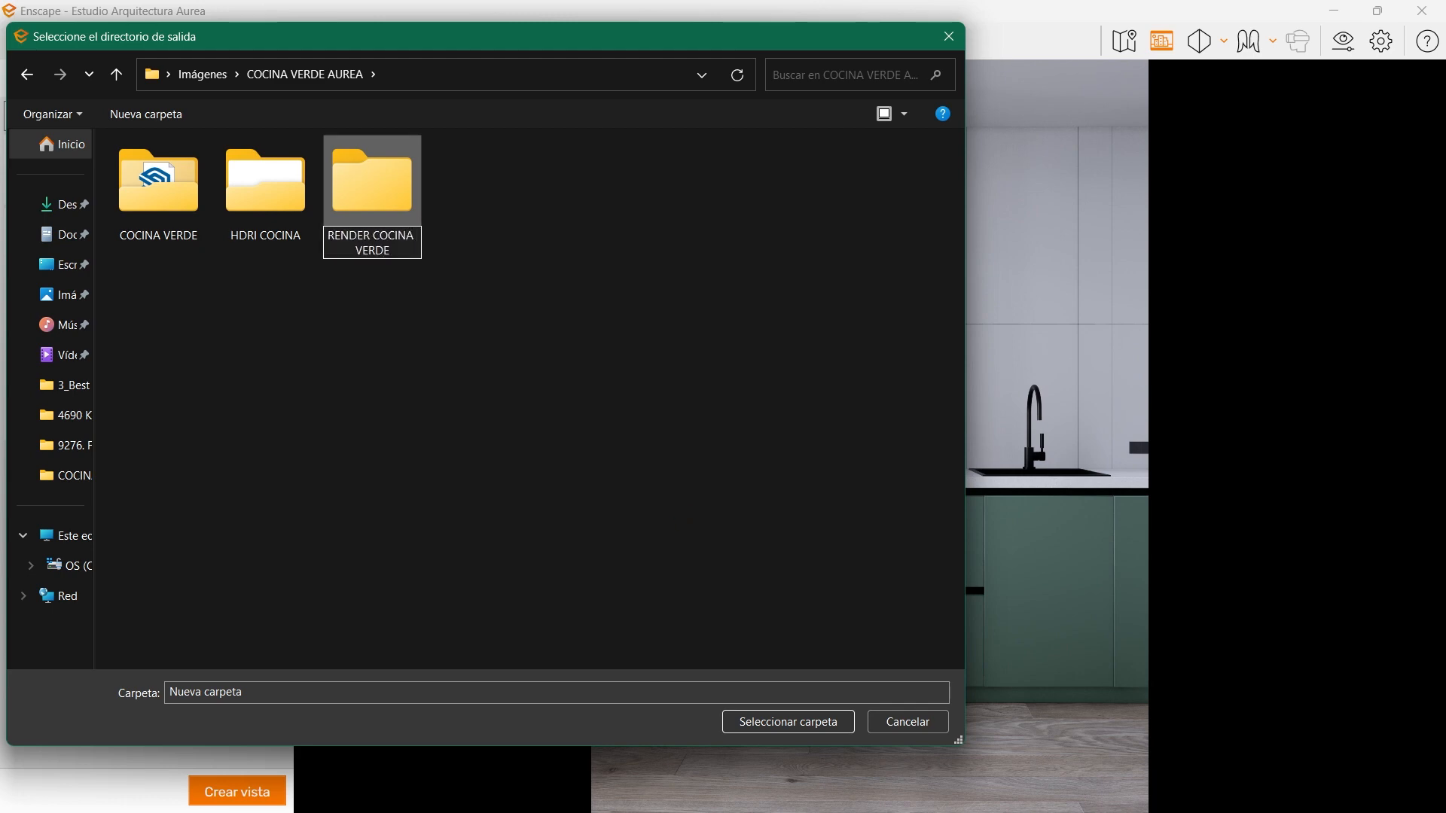
key("Return")
left_click(762, 728)
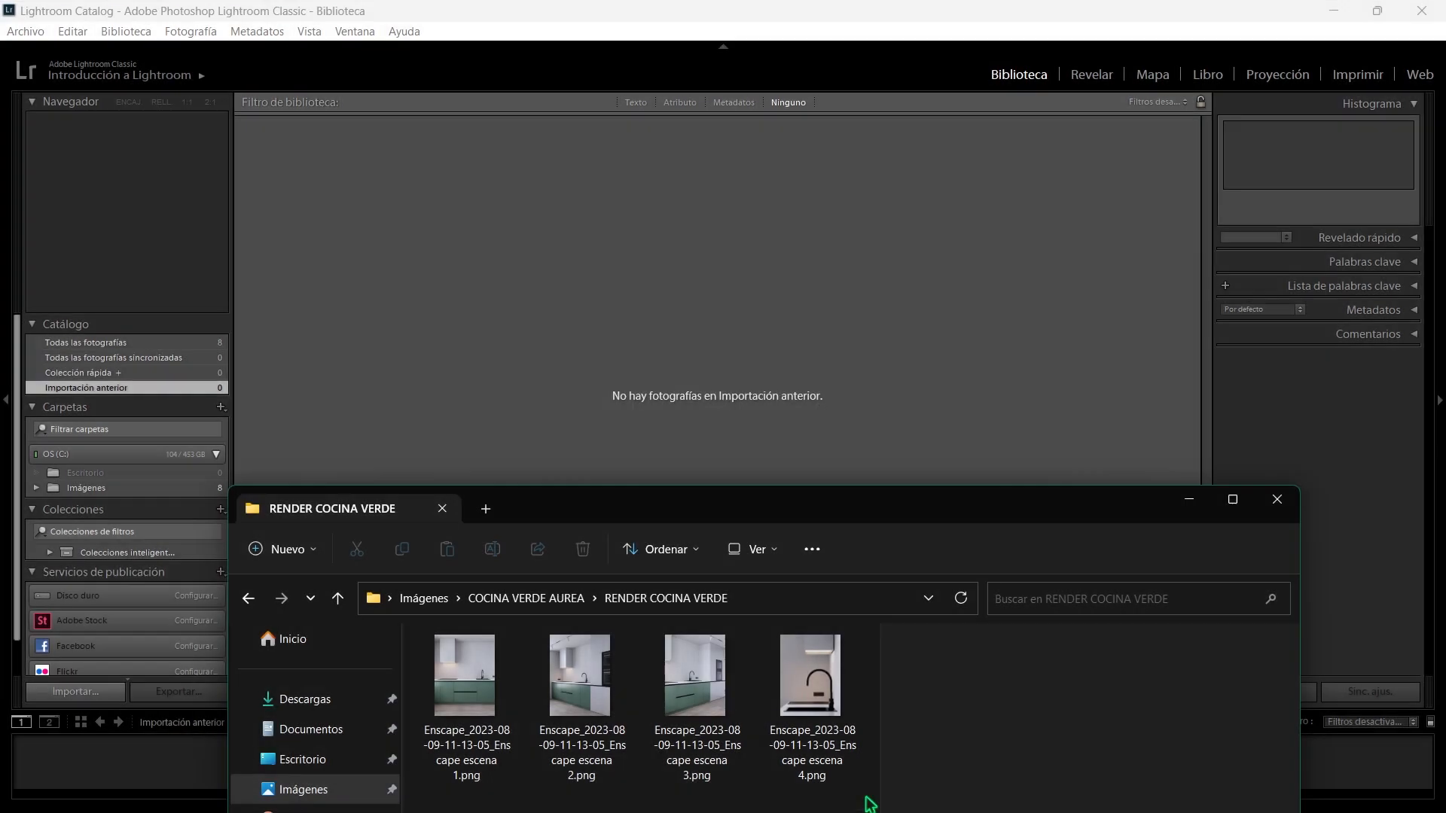
- Switch to Lightroom Classic and import the four Enscape PNG renders from the RENDER COCINA VERDE folder
left_click_drag(866, 806, 455, 704)
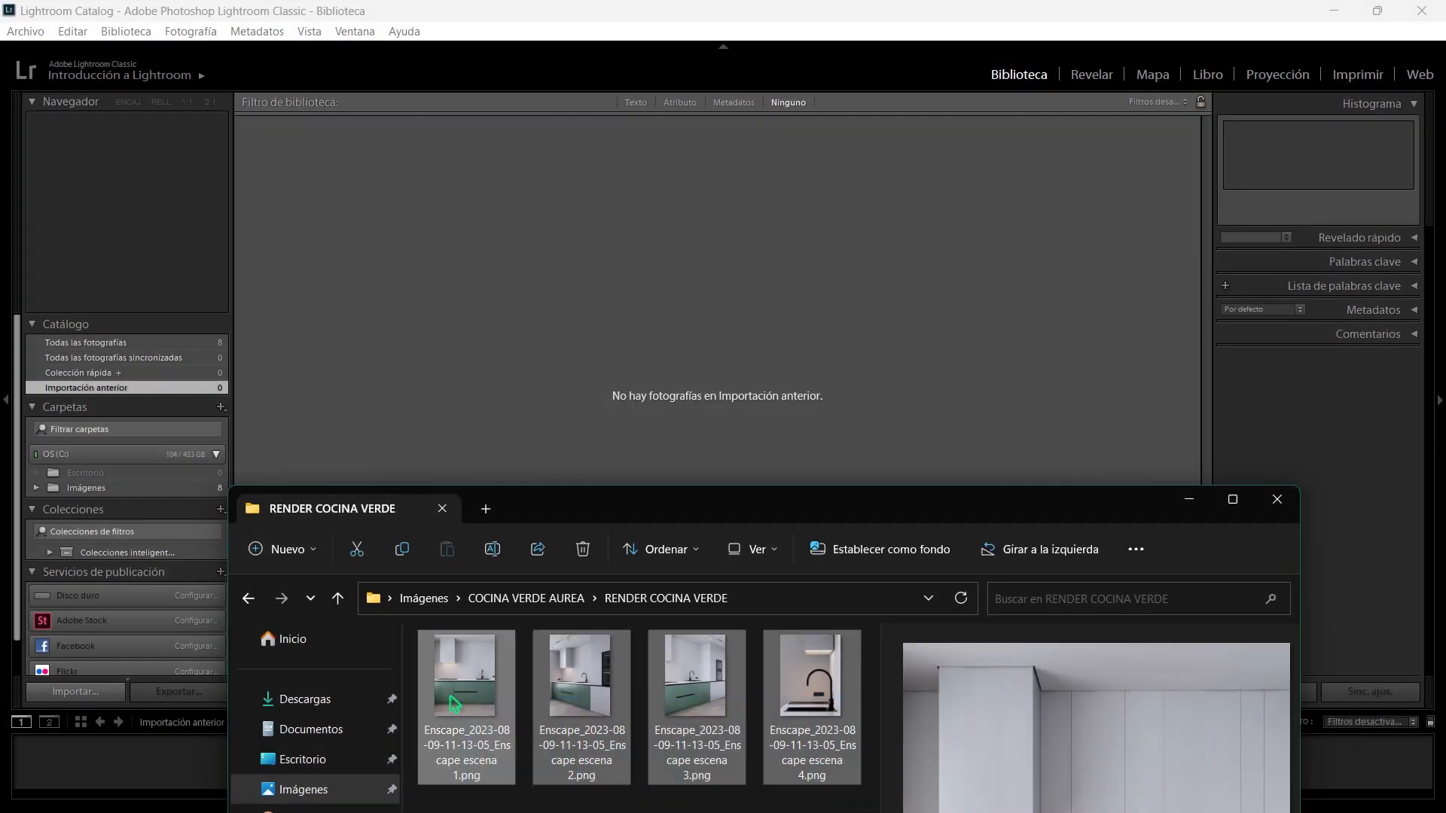
left_click_drag(684, 386, 688, 384)
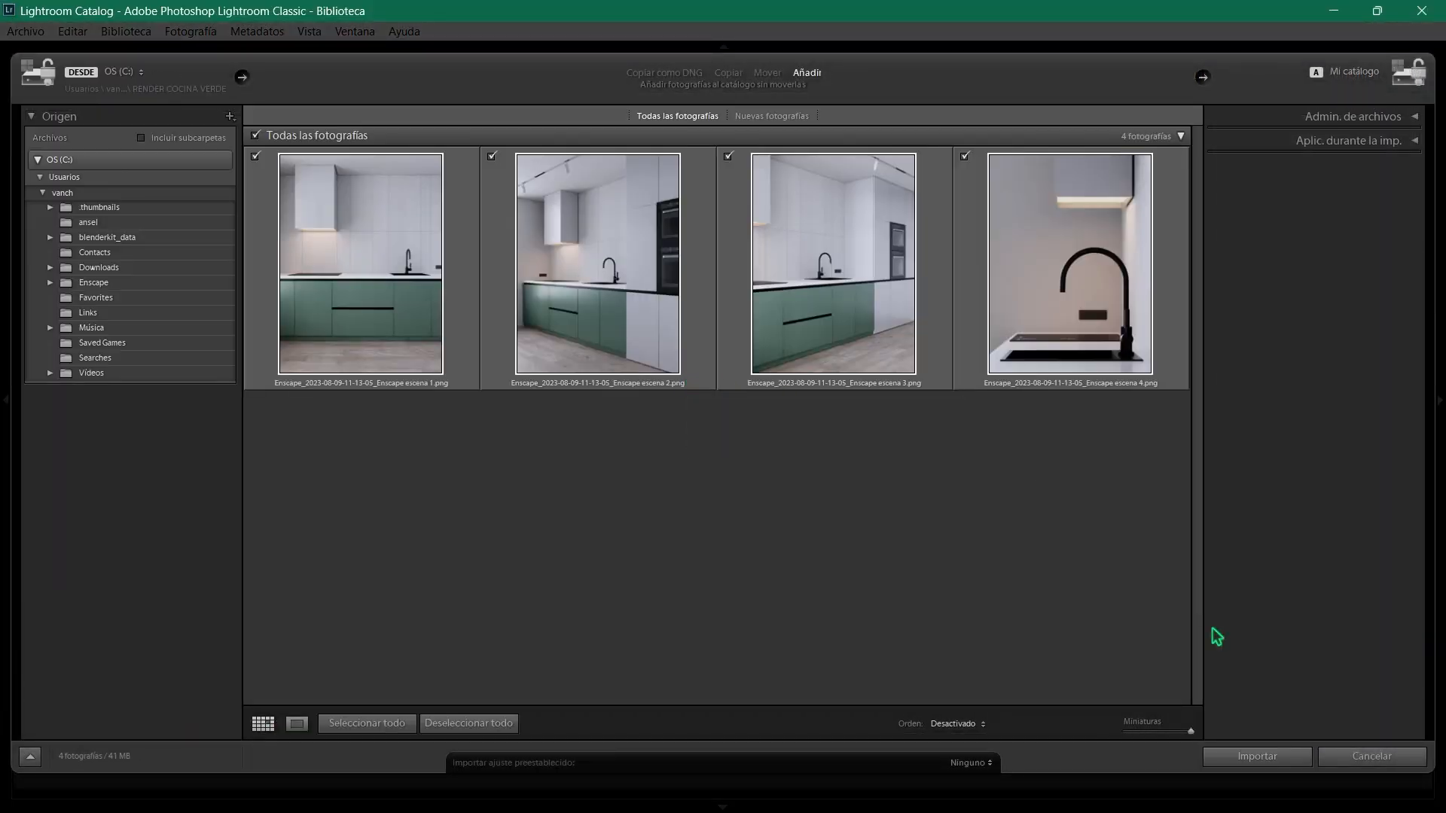
left_click(1258, 757)
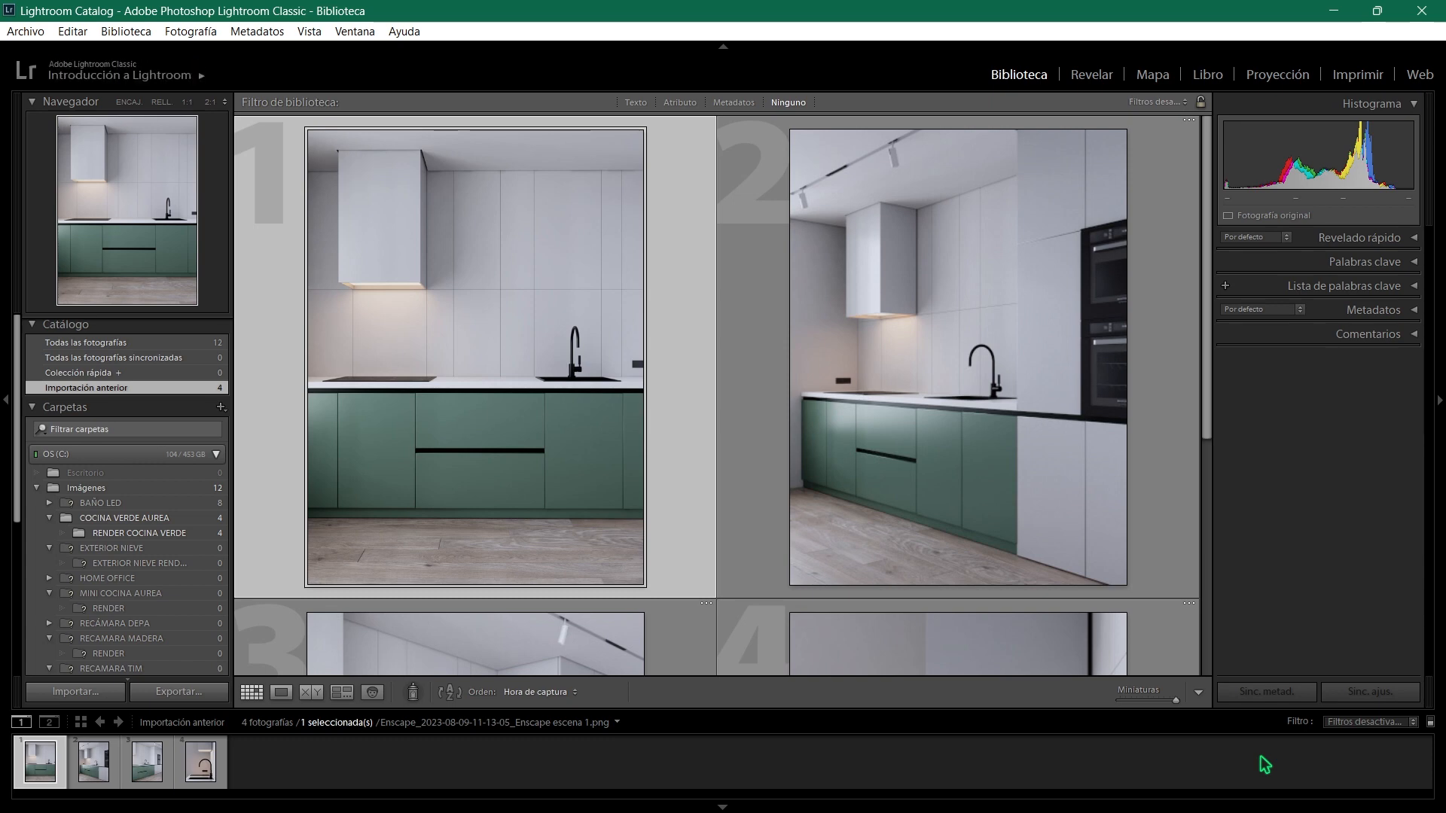
- Develop the escena 1 render with contrast +5, highlights +8, shadows +5, whites -5 and blacks -8
left_click(1091, 75)
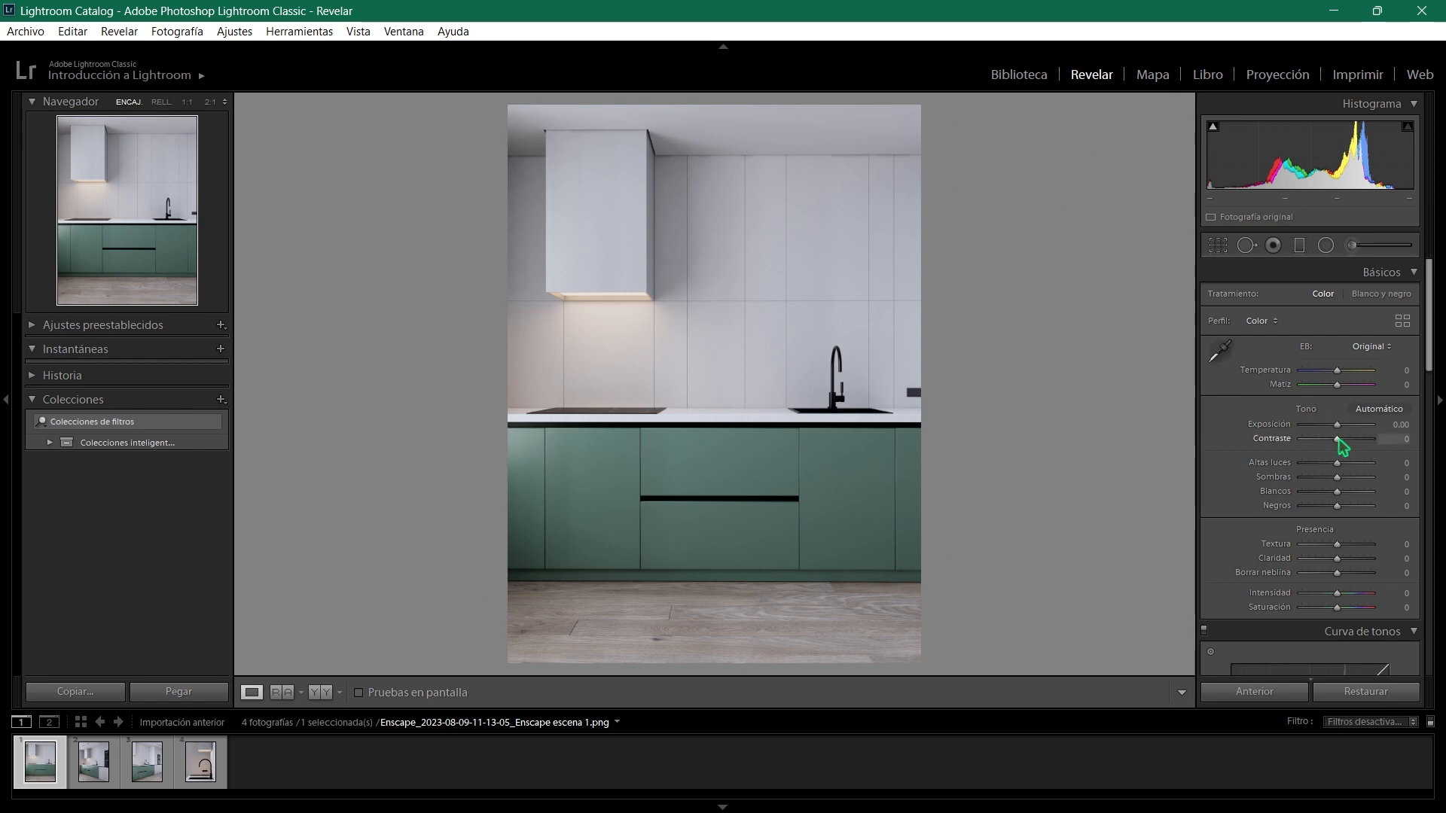
mouse_move(1339, 439)
left_mouse_down()
mouse_move(1319, 440)
mouse_move(1338, 441)
left_mouse_up()
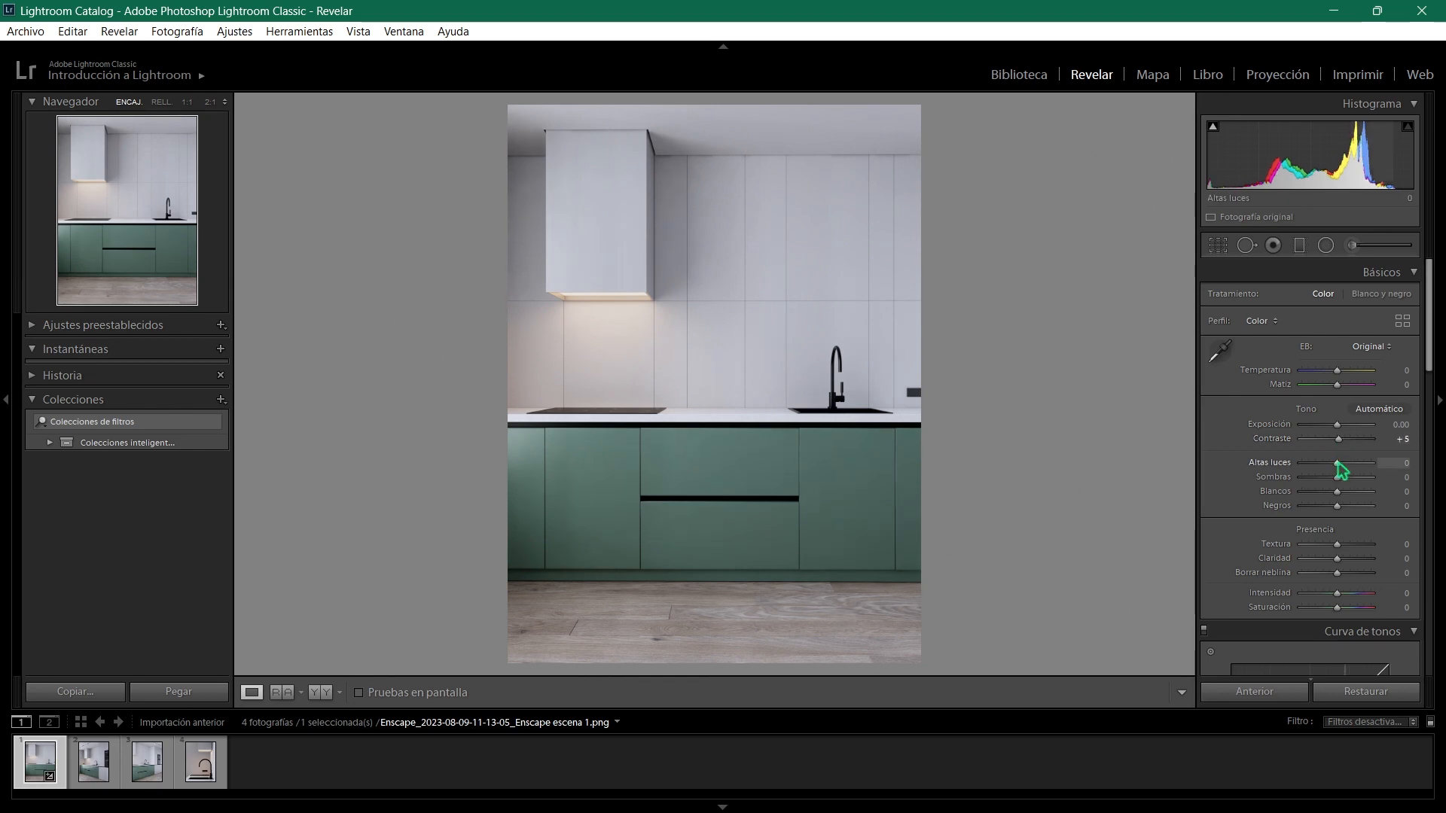
mouse_move(1337, 464)
left_mouse_down()
mouse_move(1354, 464)
mouse_move(1319, 464)
mouse_move(1341, 464)
mouse_move(1323, 483)
mouse_move(1339, 483)
left_mouse_up()
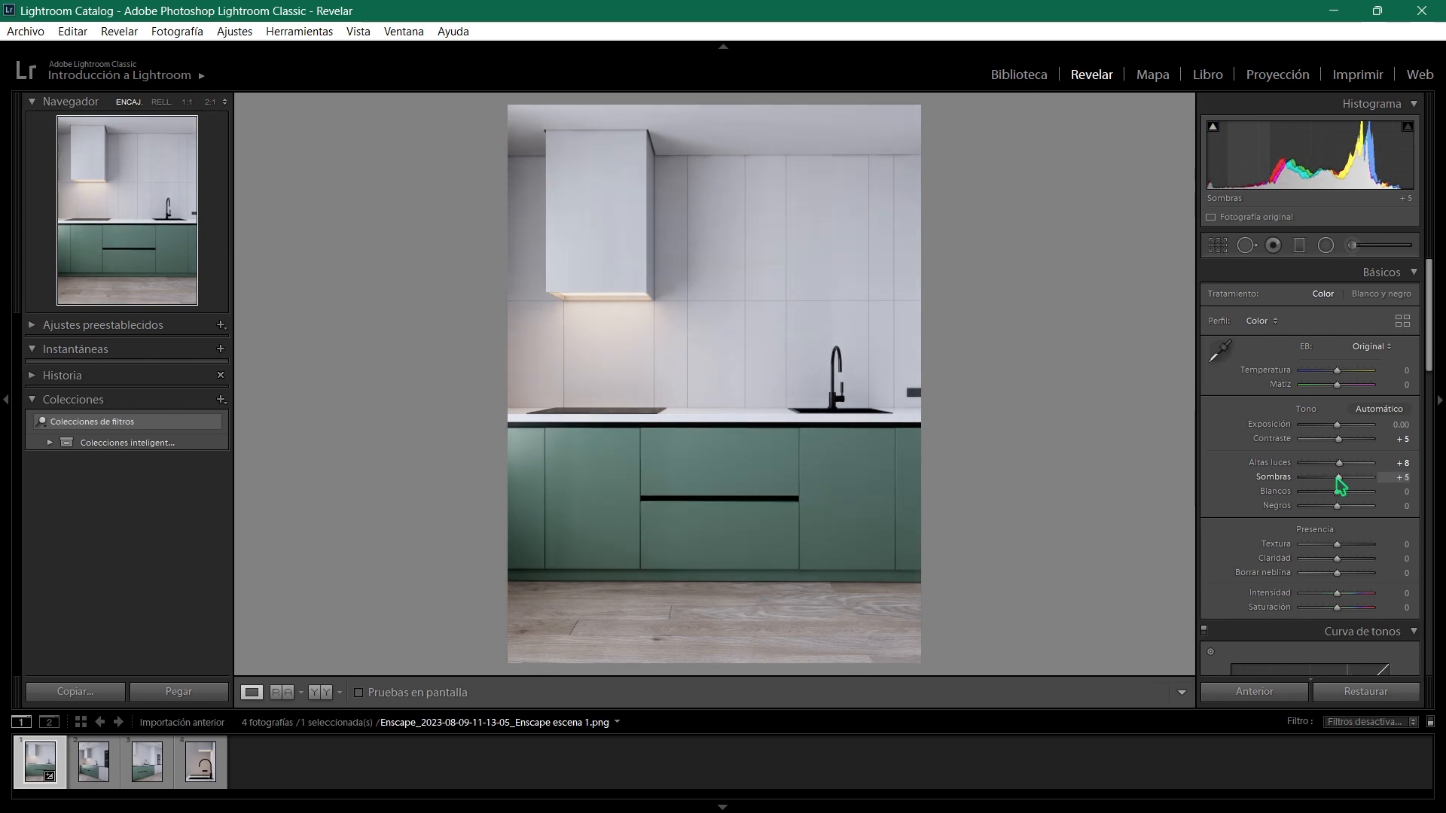
mouse_move(1337, 493)
left_mouse_down()
mouse_move(1351, 493)
mouse_move(1325, 493)
mouse_move(1348, 500)
mouse_move(1335, 507)
left_mouse_up()
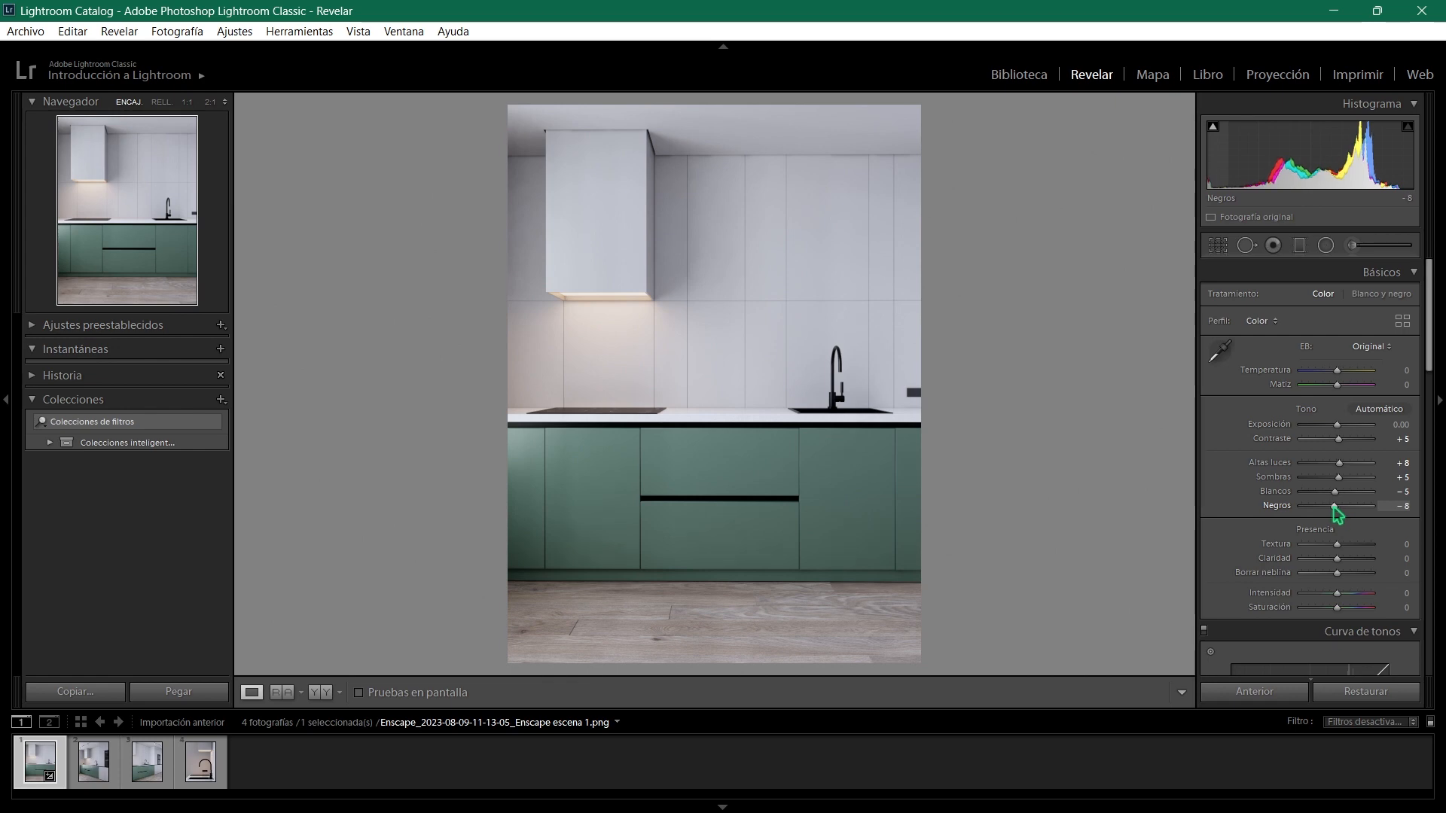
- Set the escena 1 image's texture to +10, clarity to +10 and dehaze to +5, checking the faucet at 1:1
scroll(1256, 520, "down", 2)
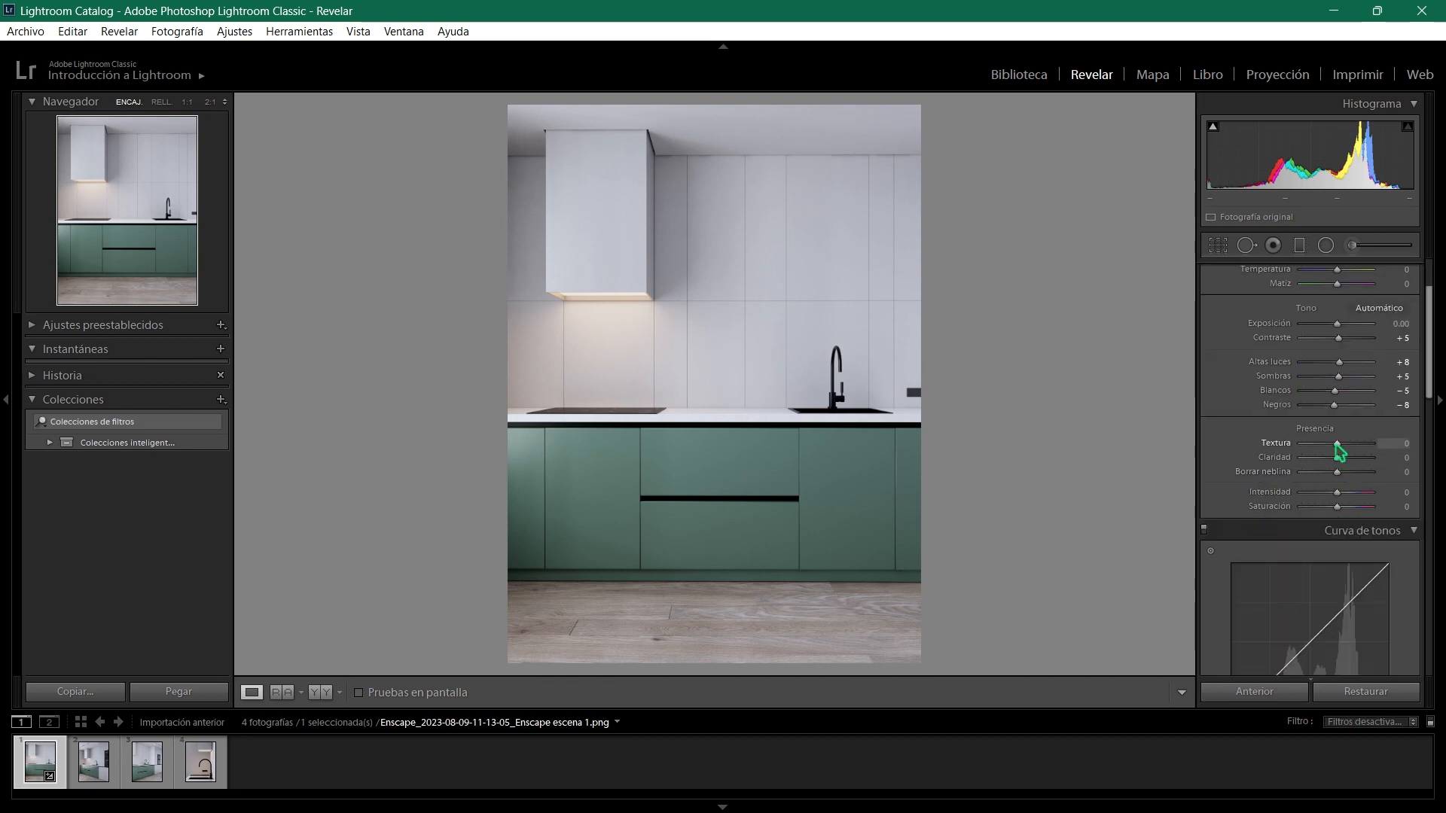
mouse_move(1338, 443)
left_mouse_down()
mouse_move(1375, 458)
mouse_move(1290, 467)
mouse_move(1356, 472)
mouse_move(1340, 471)
left_mouse_up()
left_click(831, 372)
left_click_drag(874, 344, 732, 368)
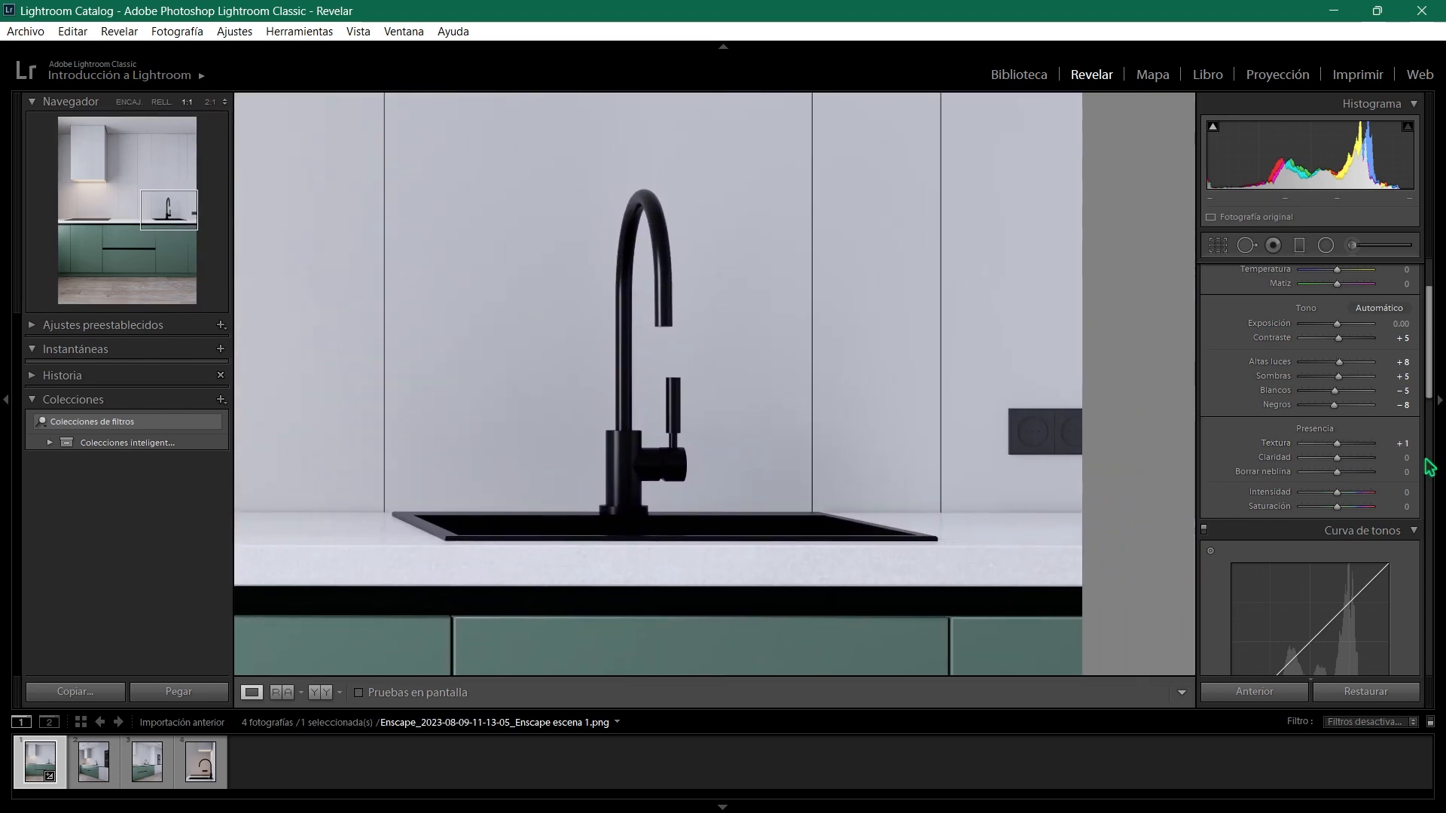
mouse_move(1338, 446)
left_mouse_down()
mouse_move(1420, 453)
mouse_move(1273, 460)
mouse_move(1341, 460)
left_mouse_up()
mouse_move(1338, 457)
left_mouse_down()
mouse_move(1356, 461)
mouse_move(1340, 460)
left_mouse_up()
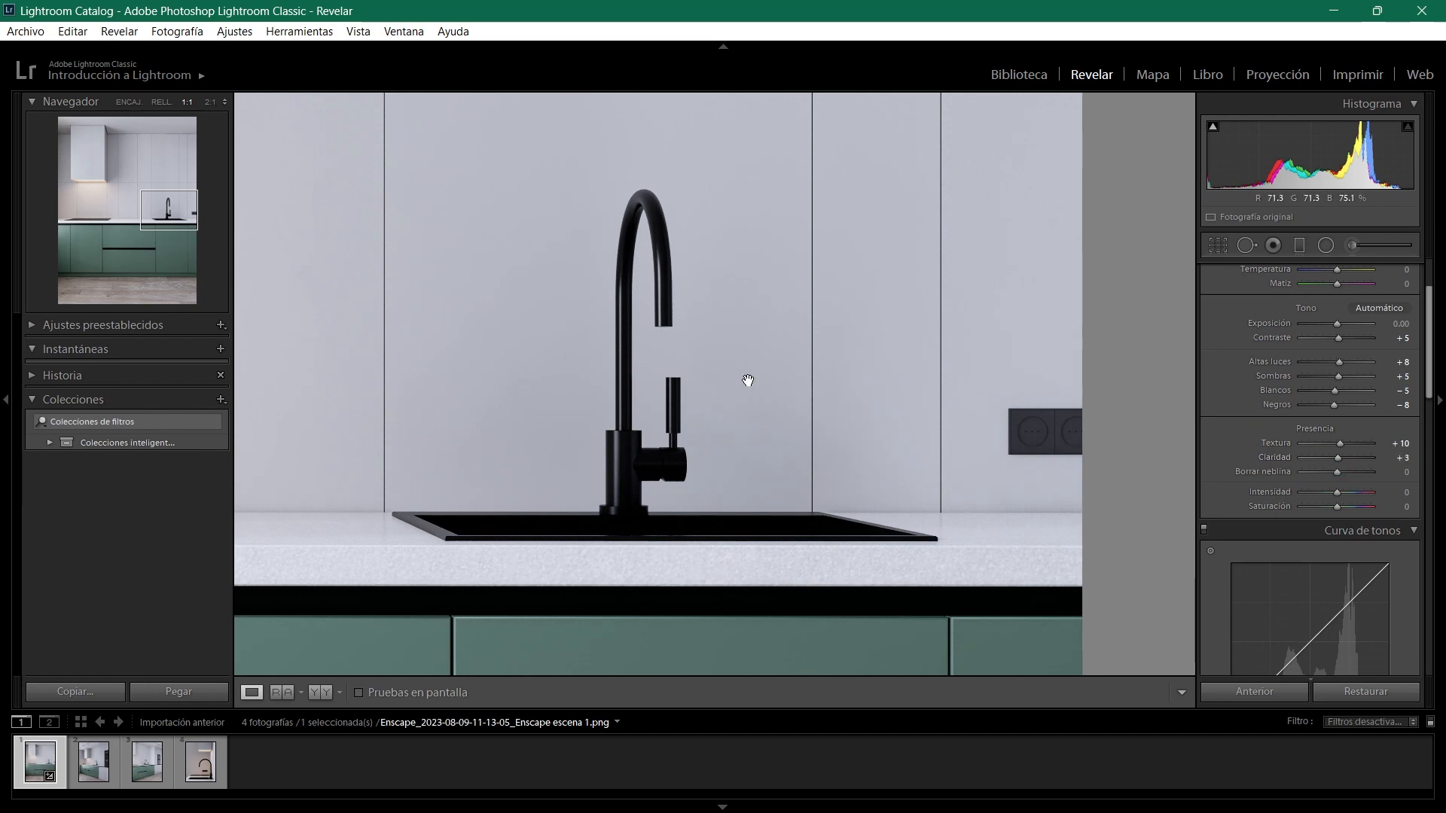
left_click(711, 397)
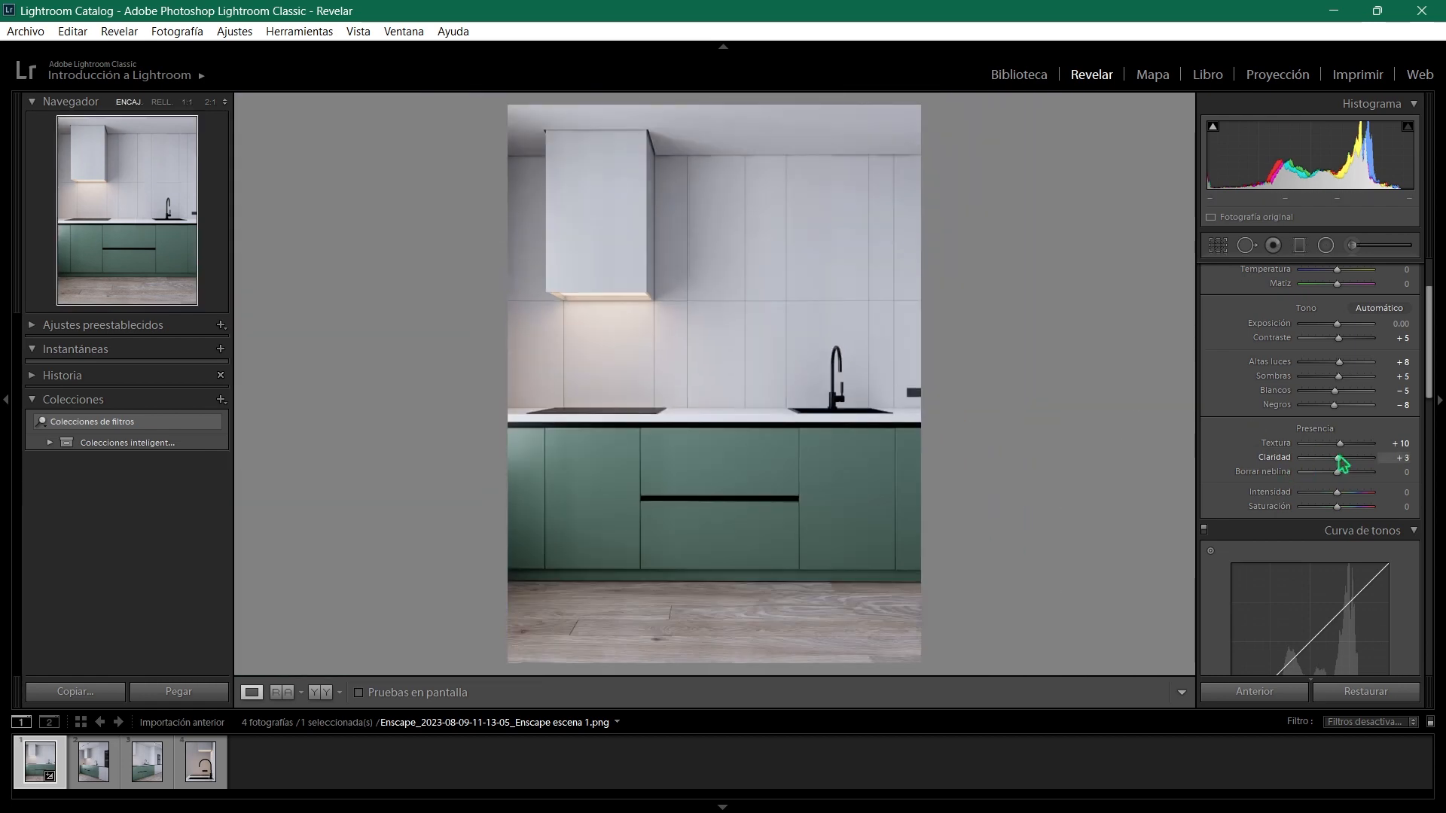
left_click_drag(1339, 458, 1320, 482)
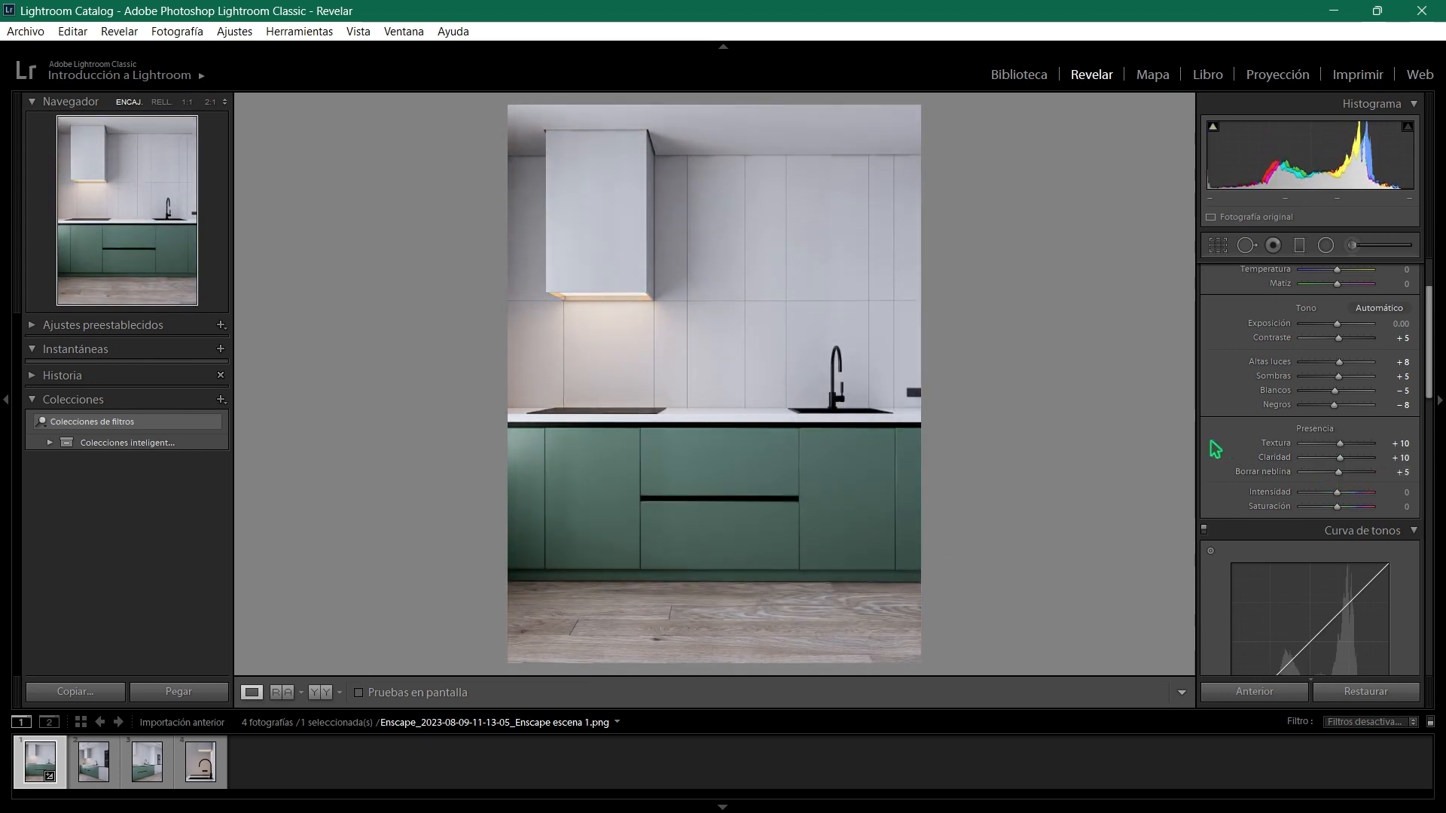
- Set the tone curve regions to highlights +10, lights +6, darks +6 and shadows +10
scroll(1217, 449, "down", 3)
scroll(1209, 452, "down", 2)
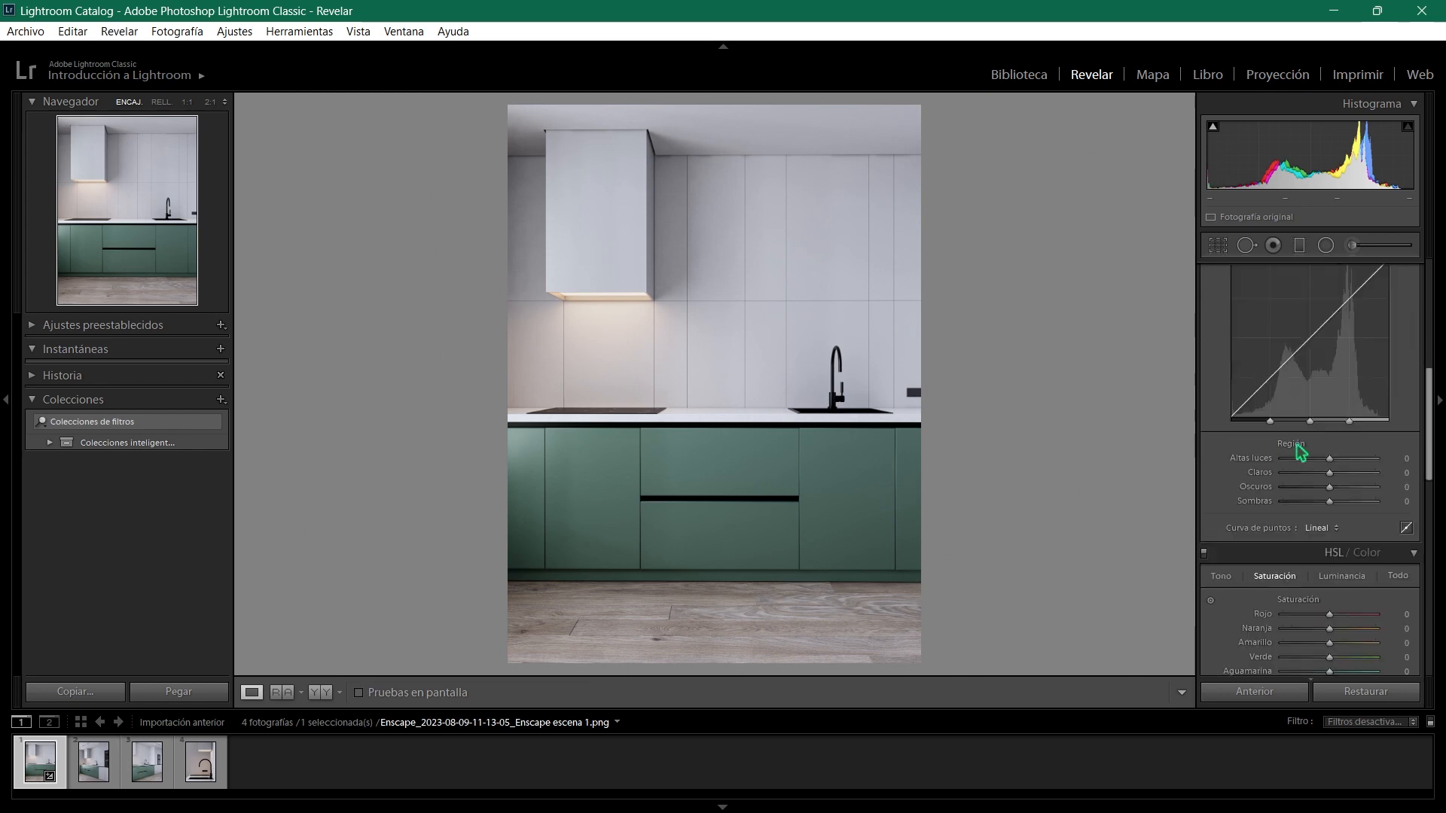
left_click_drag(1330, 460, 1334, 499)
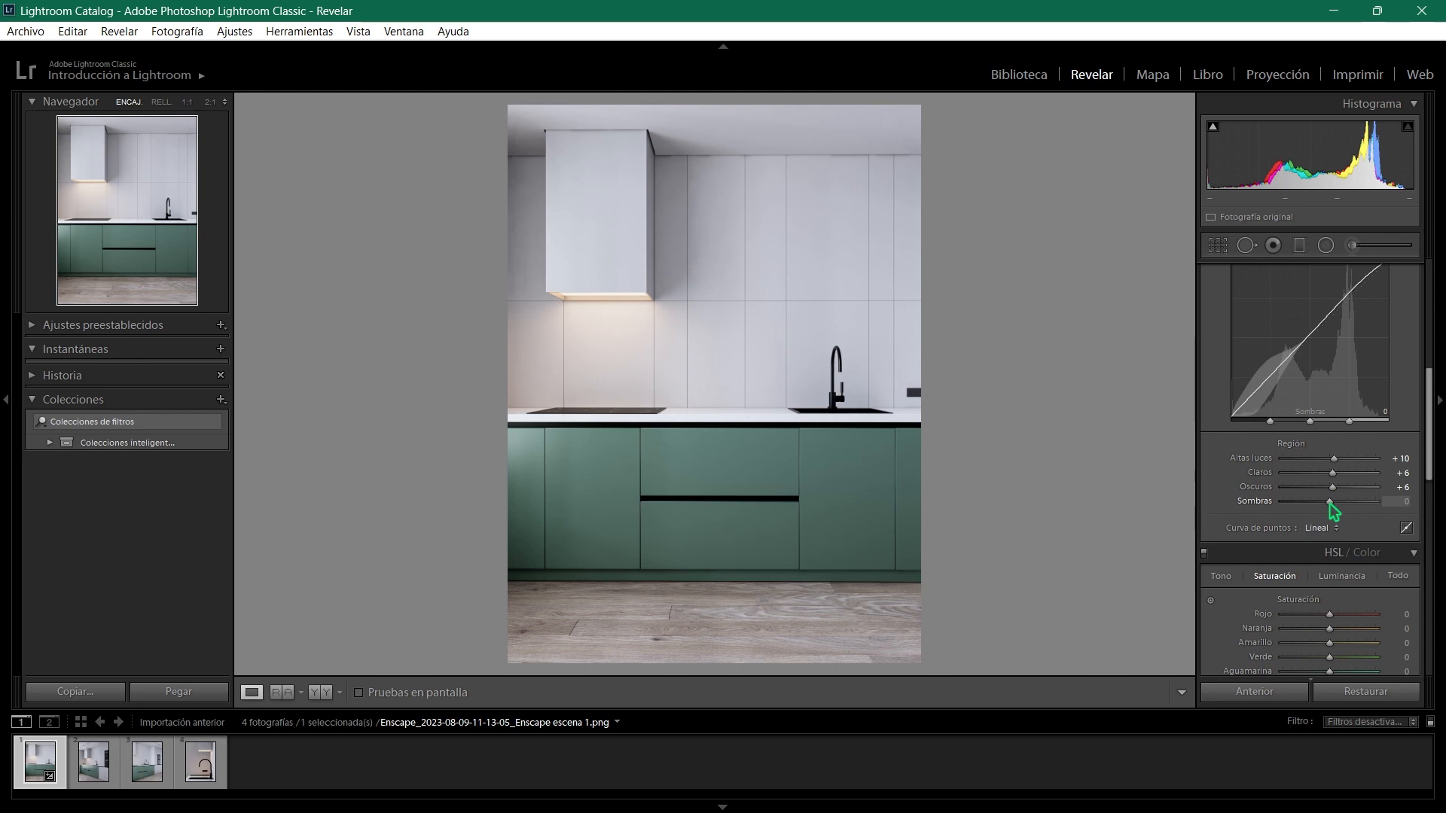
mouse_move(1331, 501)
left_mouse_down()
mouse_move(1308, 501)
mouse_move(1355, 503)
mouse_move(1332, 507)
left_mouse_up()
- Adjust the HSL saturation of the green, yellow and blue tones in the escena 1 image
scroll(1218, 495, "down", 2)
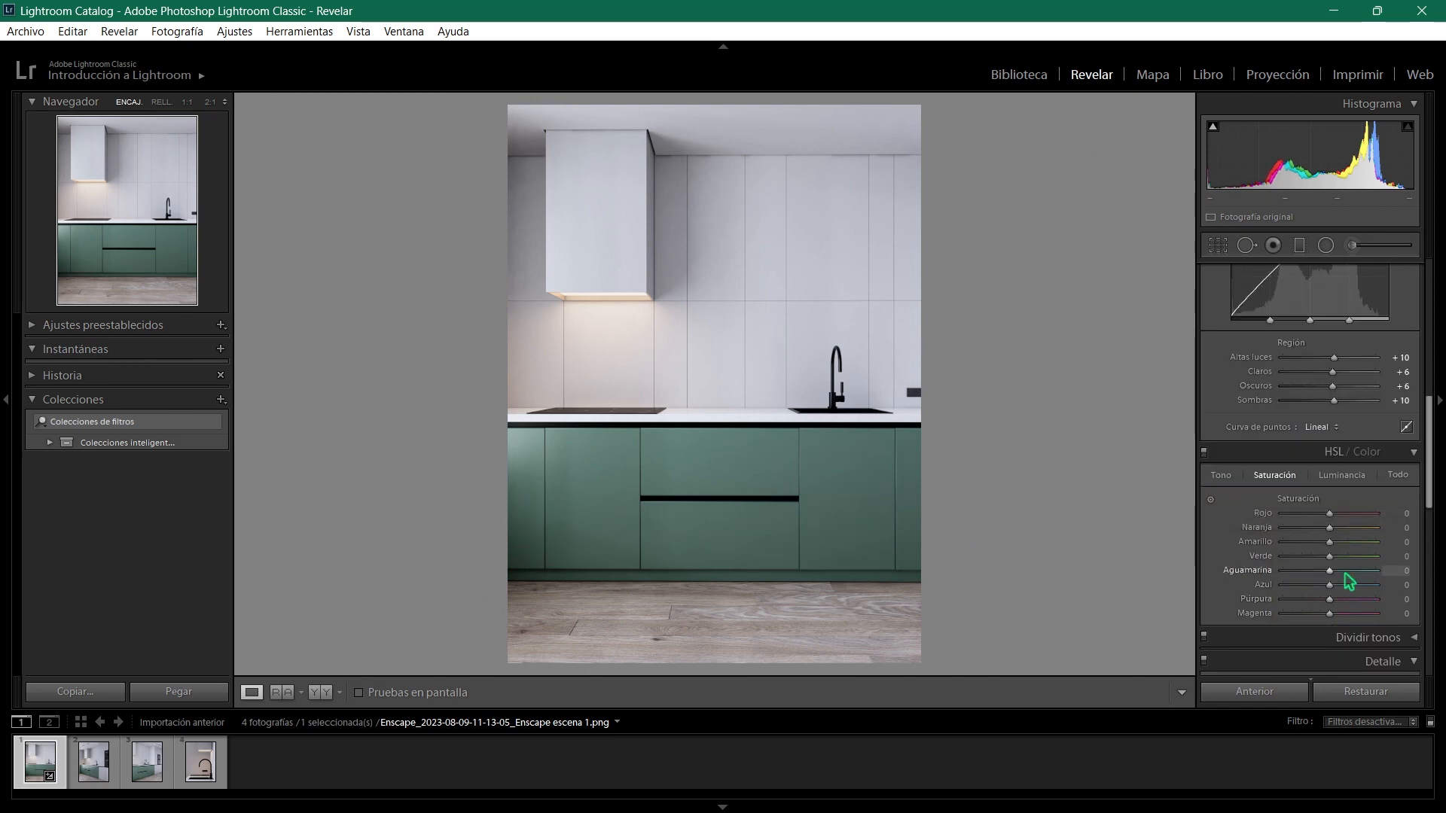
mouse_move(1330, 558)
left_mouse_down()
mouse_move(1383, 564)
mouse_move(1316, 563)
left_mouse_up()
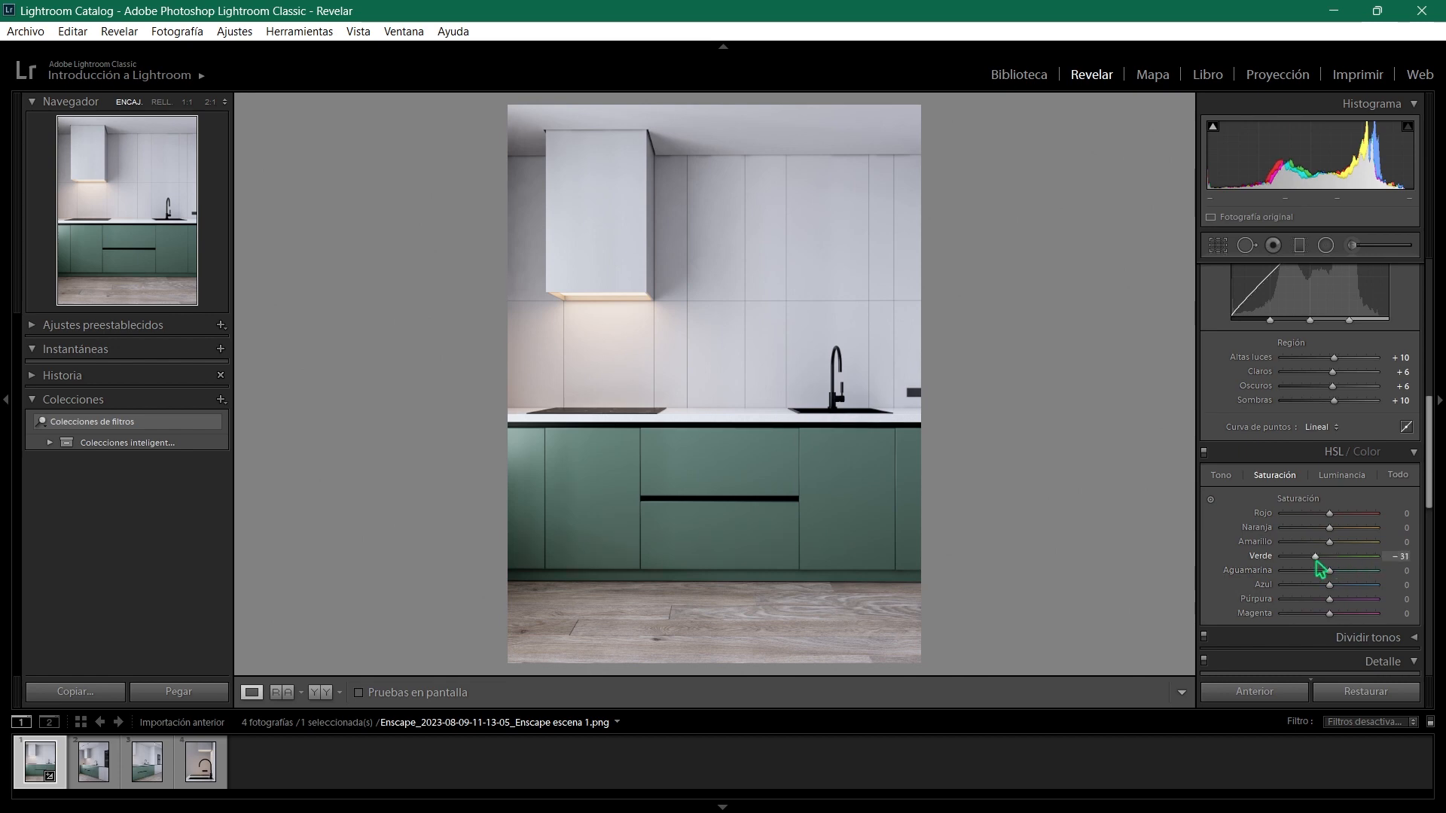
left_click_drag(1328, 543, 1220, 555)
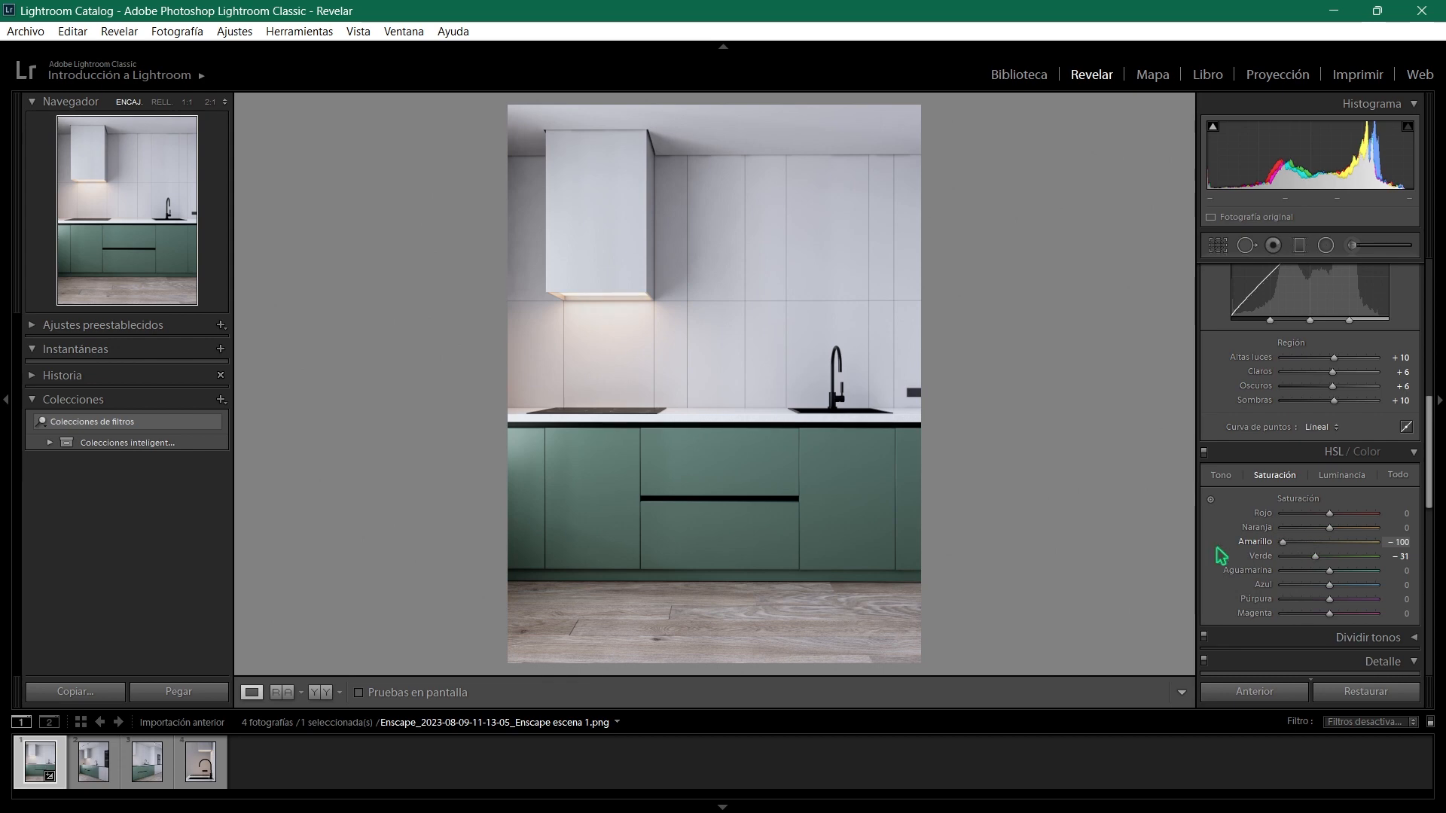
mouse_move(1318, 563)
left_mouse_down()
mouse_move(1340, 561)
mouse_move(1253, 540)
mouse_move(1434, 552)
mouse_move(1275, 544)
mouse_move(1391, 544)
mouse_move(1329, 539)
left_mouse_up()
mouse_move(1331, 586)
left_mouse_down()
mouse_move(1433, 597)
mouse_move(1230, 604)
mouse_move(1401, 603)
mouse_move(1251, 617)
mouse_move(1336, 609)
left_mouse_up()
- Set the sharpening amount to 24 and the noise reduction to luminance 10 and color 14
scroll(1222, 542, "down", 5)
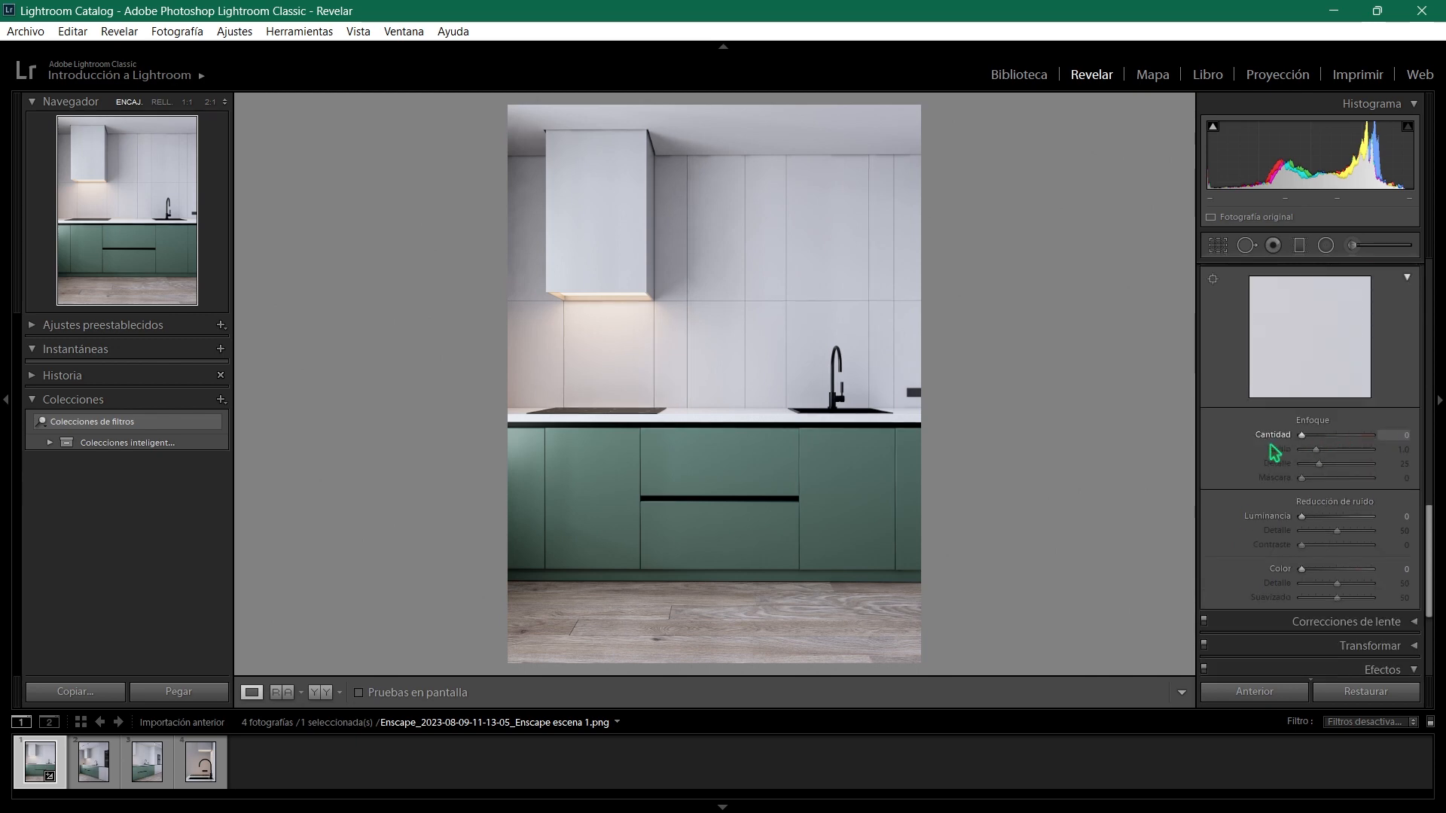
left_click(827, 393)
left_click_drag(974, 429, 697, 452)
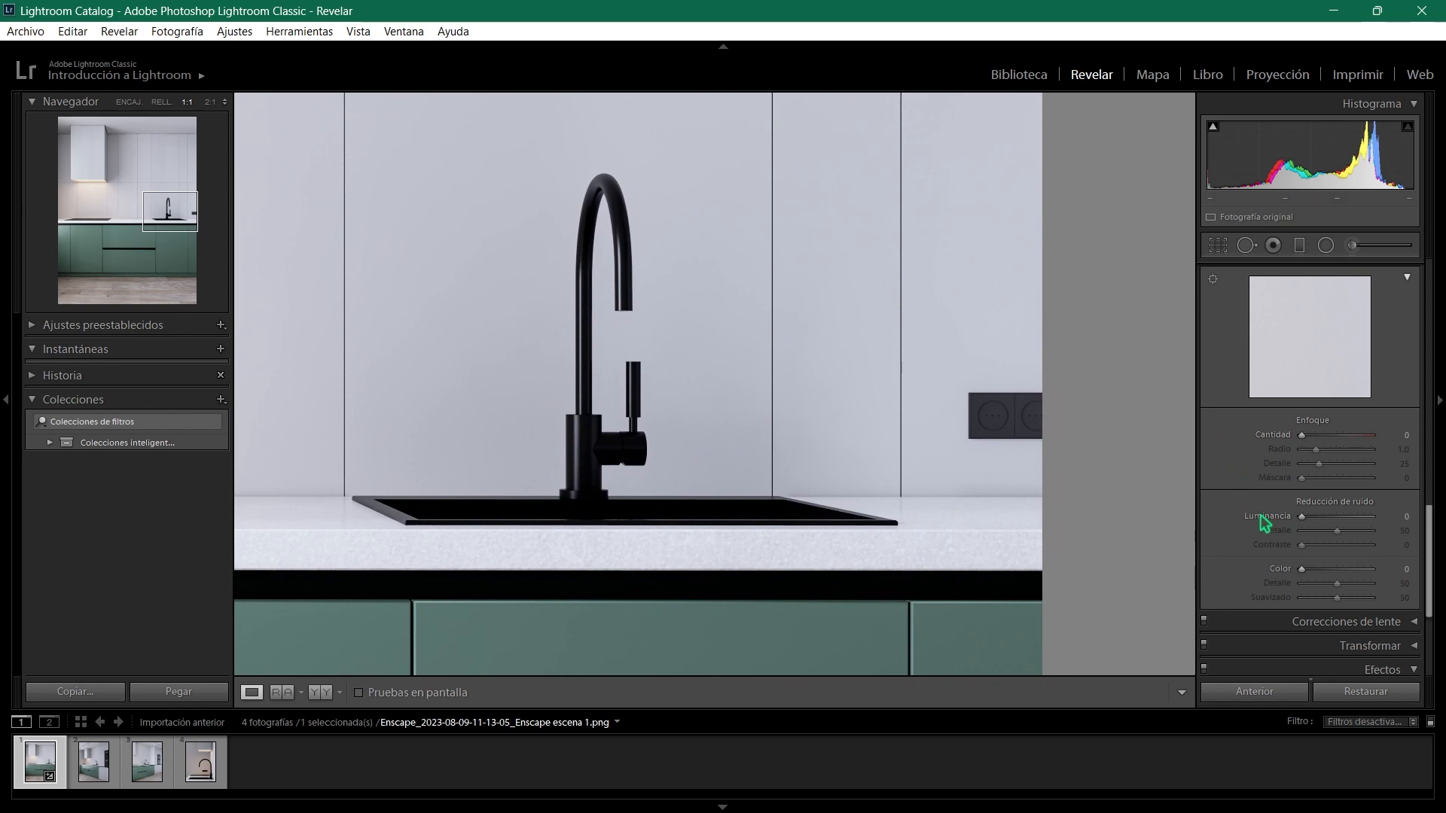
mouse_move(1302, 435)
left_mouse_down()
mouse_move(1443, 448)
mouse_move(1250, 446)
mouse_move(1314, 456)
left_mouse_up()
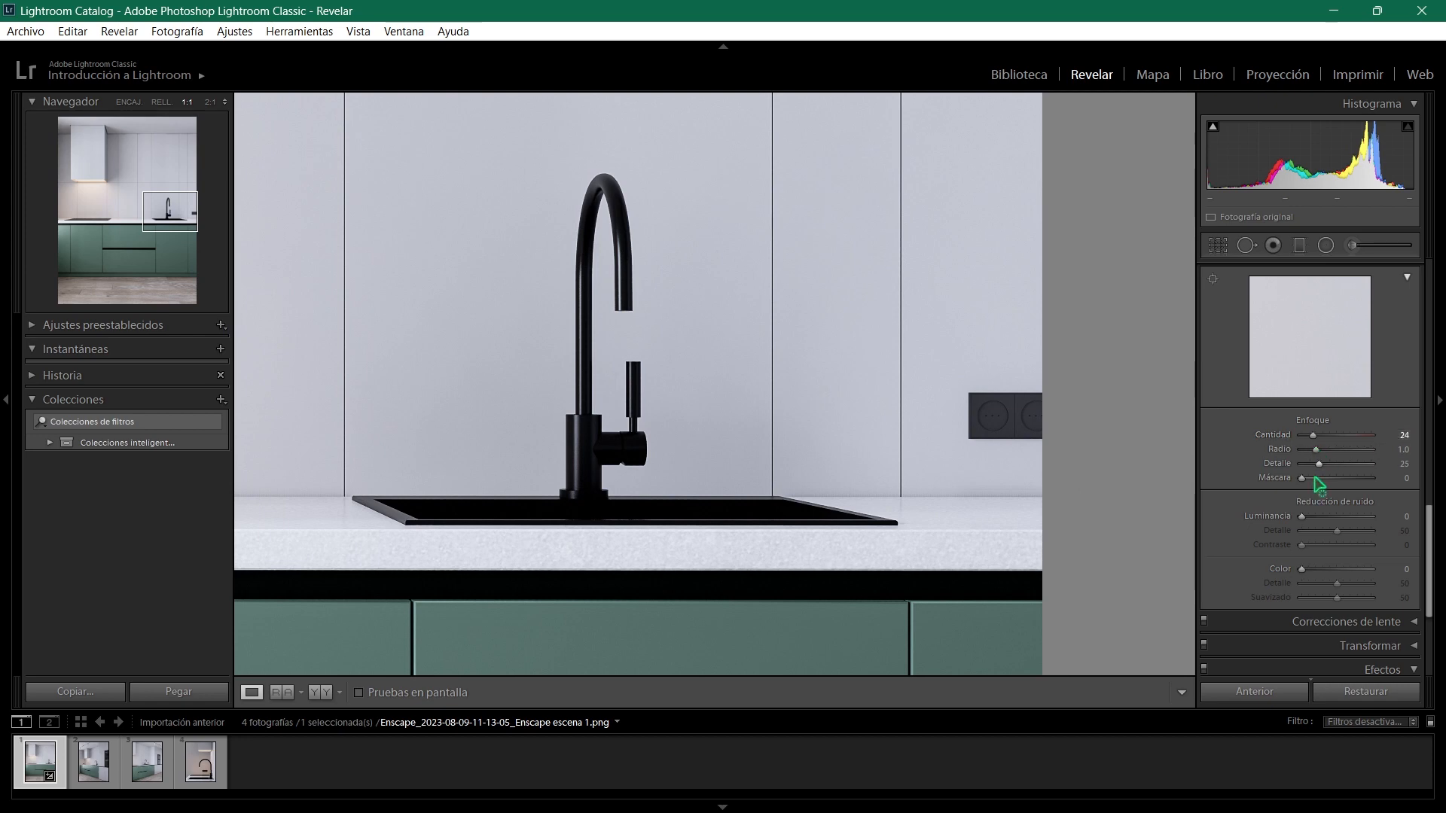
left_click_drag(1302, 518, 1309, 520)
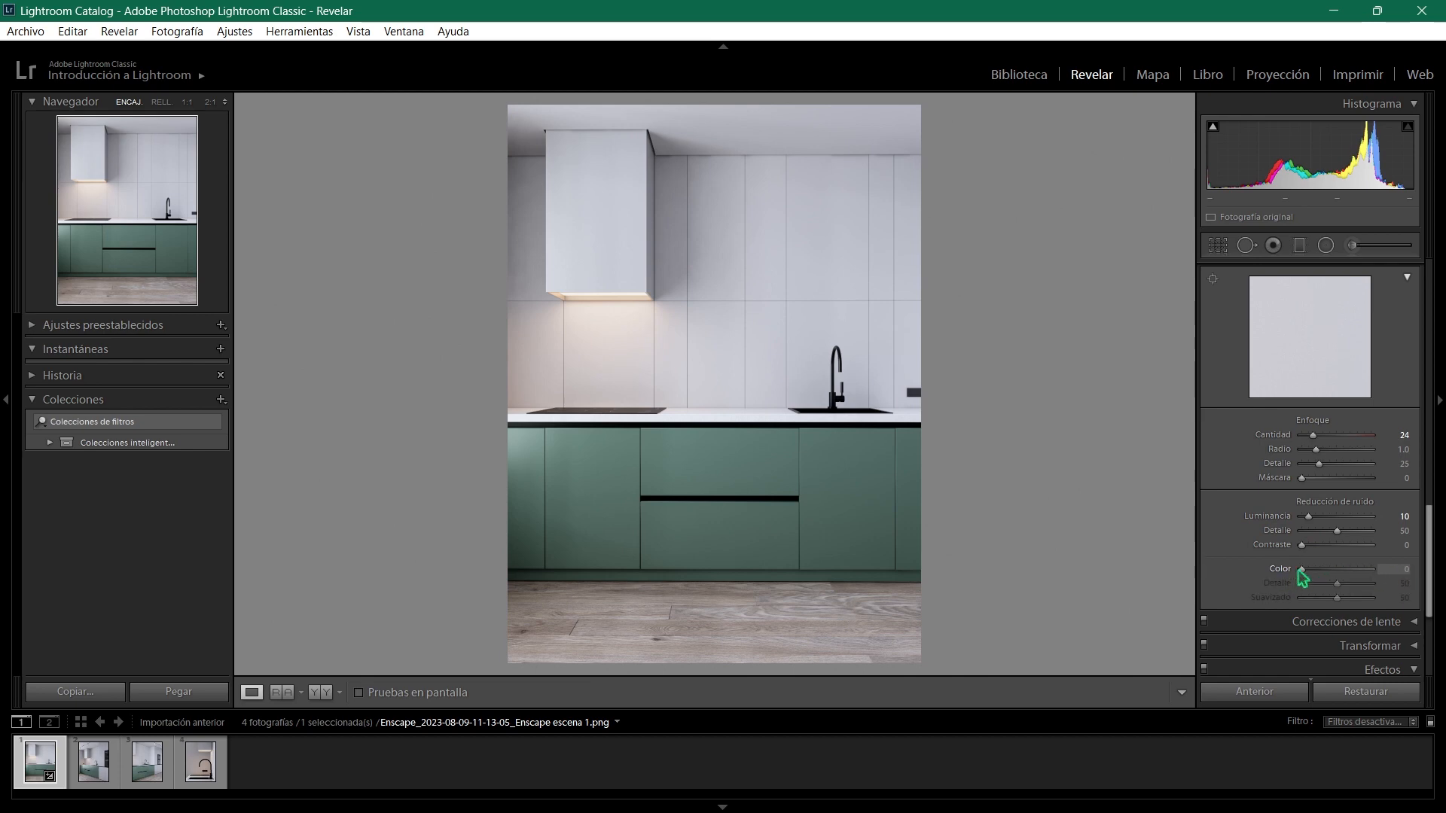
left_click_drag(1302, 569, 1316, 570)
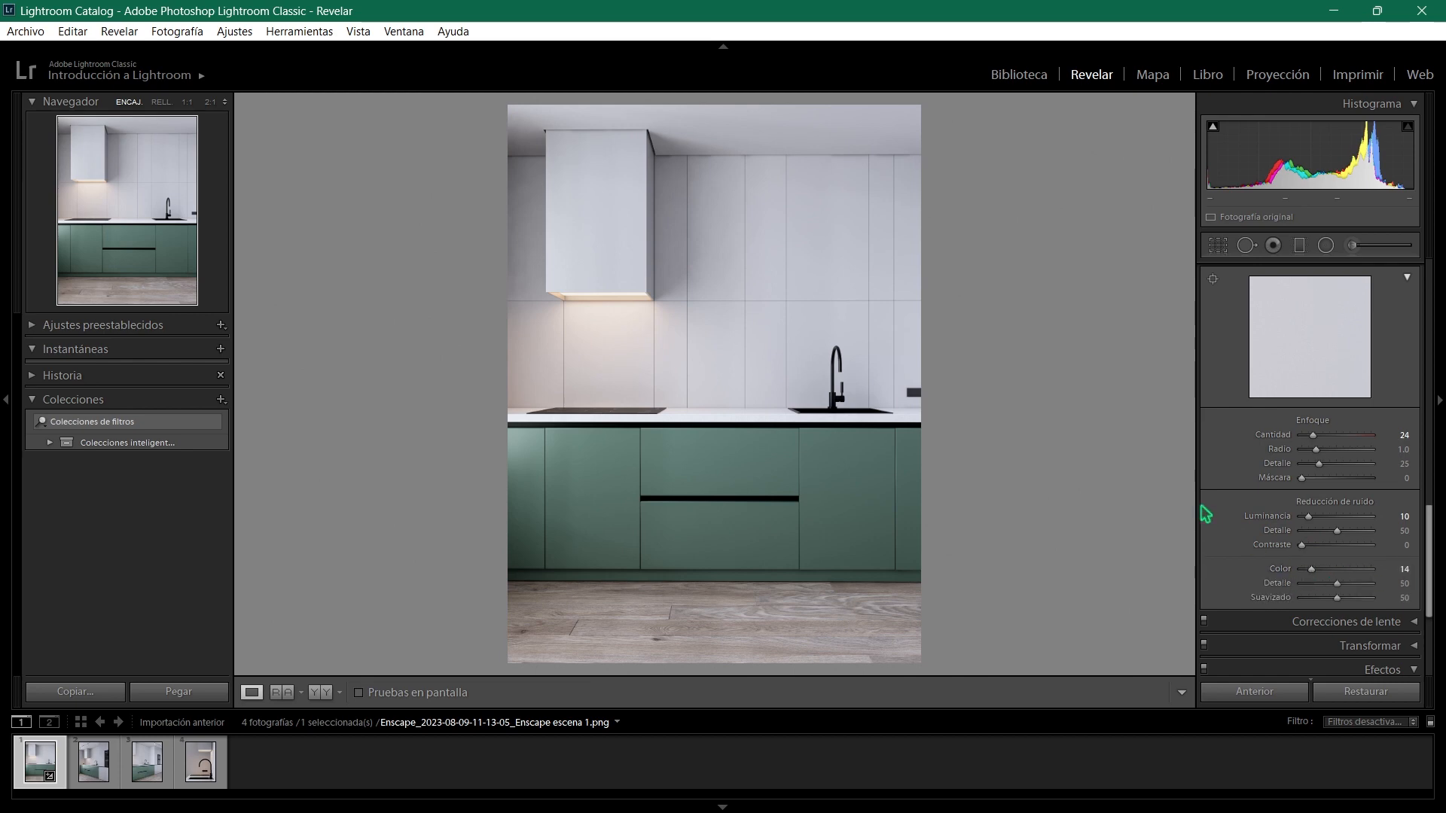
- Add a post-crop vignette with an amount of -3
scroll(1212, 506, "down", 5)
scroll(1212, 510, "down", 1)
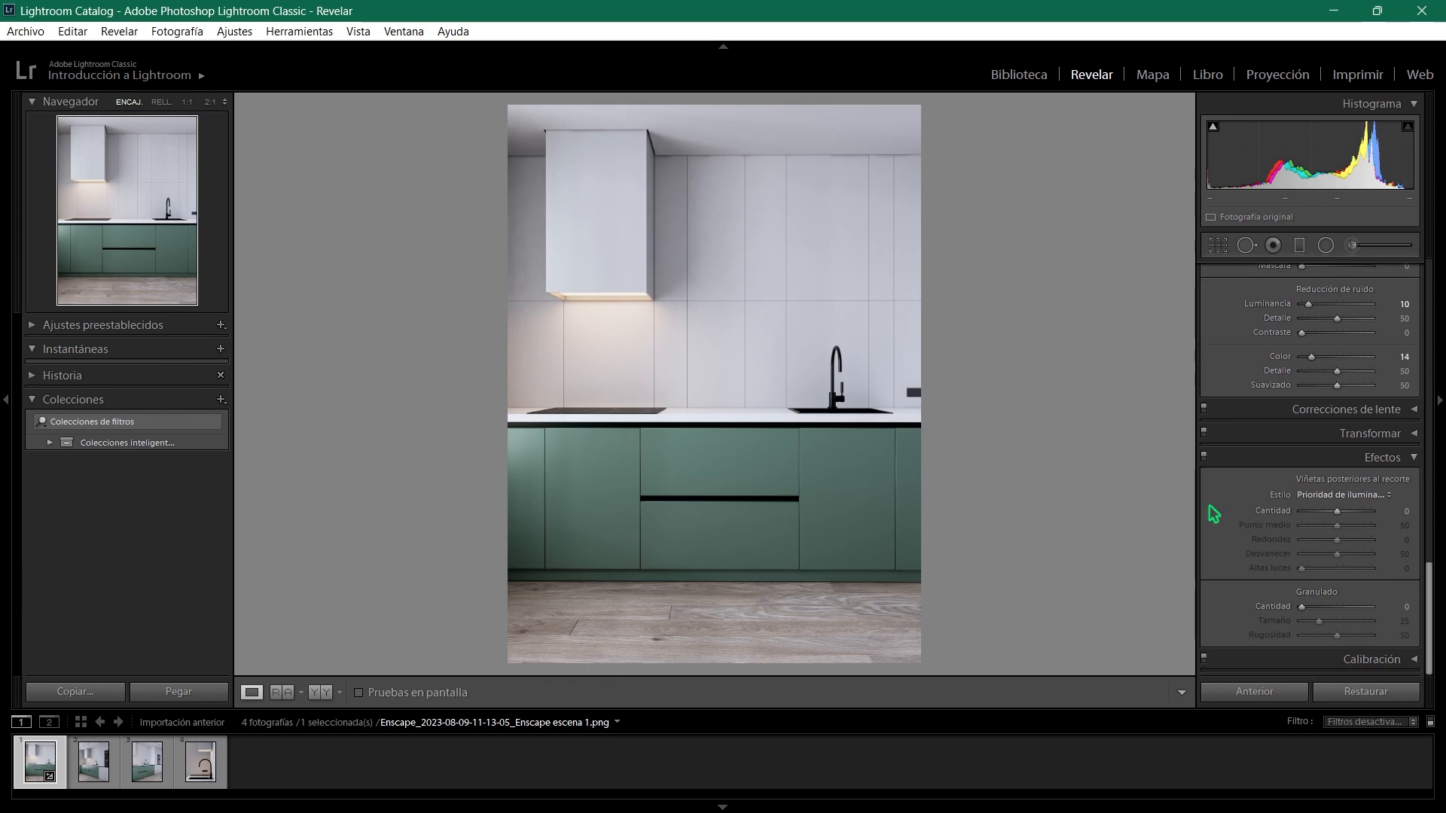
left_click_drag(1339, 516, 1335, 517)
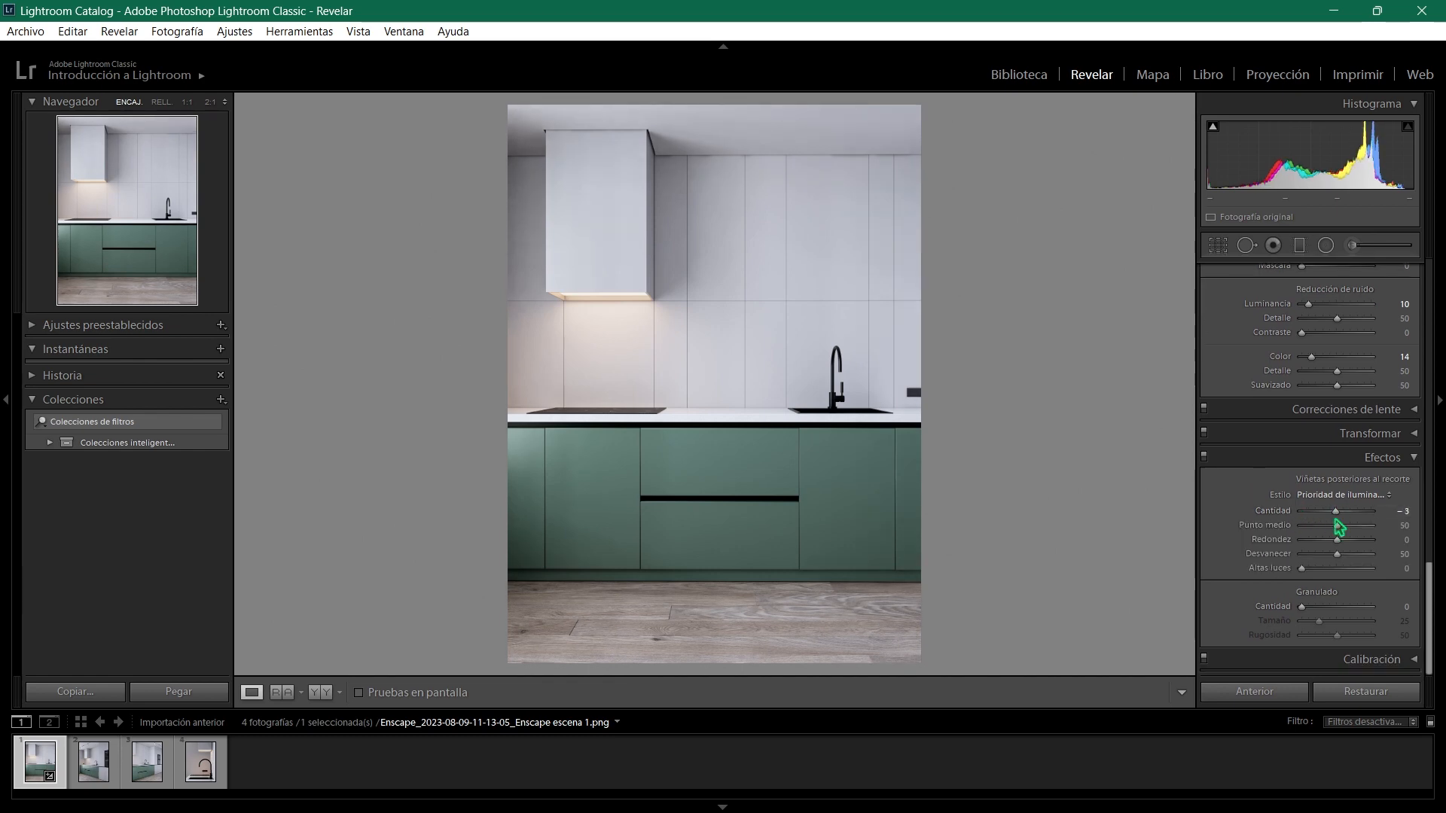
- Compare the escena 1 image before and after the edits side by side with the interface blacked out
scroll(1229, 552, "up", 12)
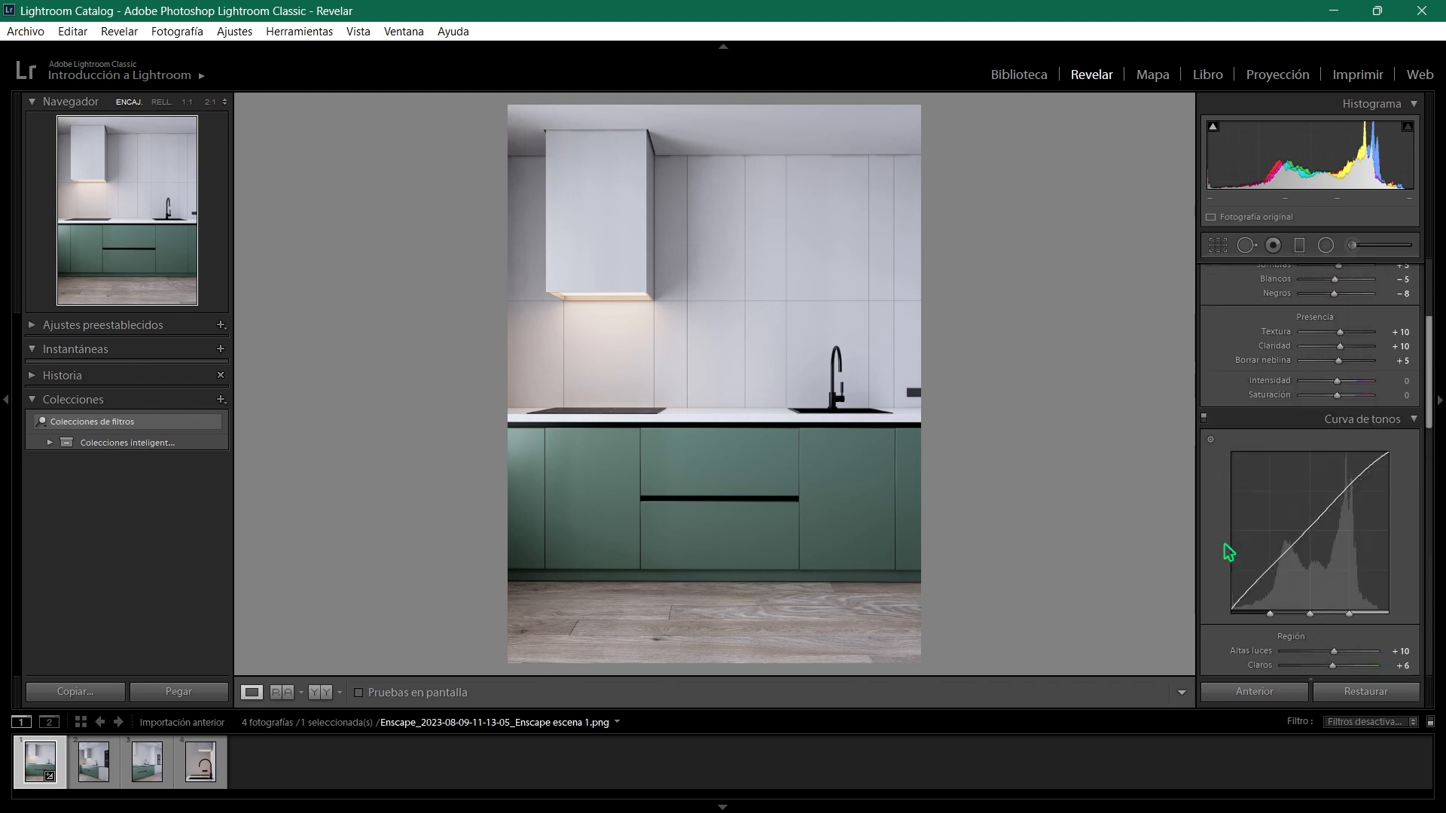
scroll(1228, 552, "up", 5)
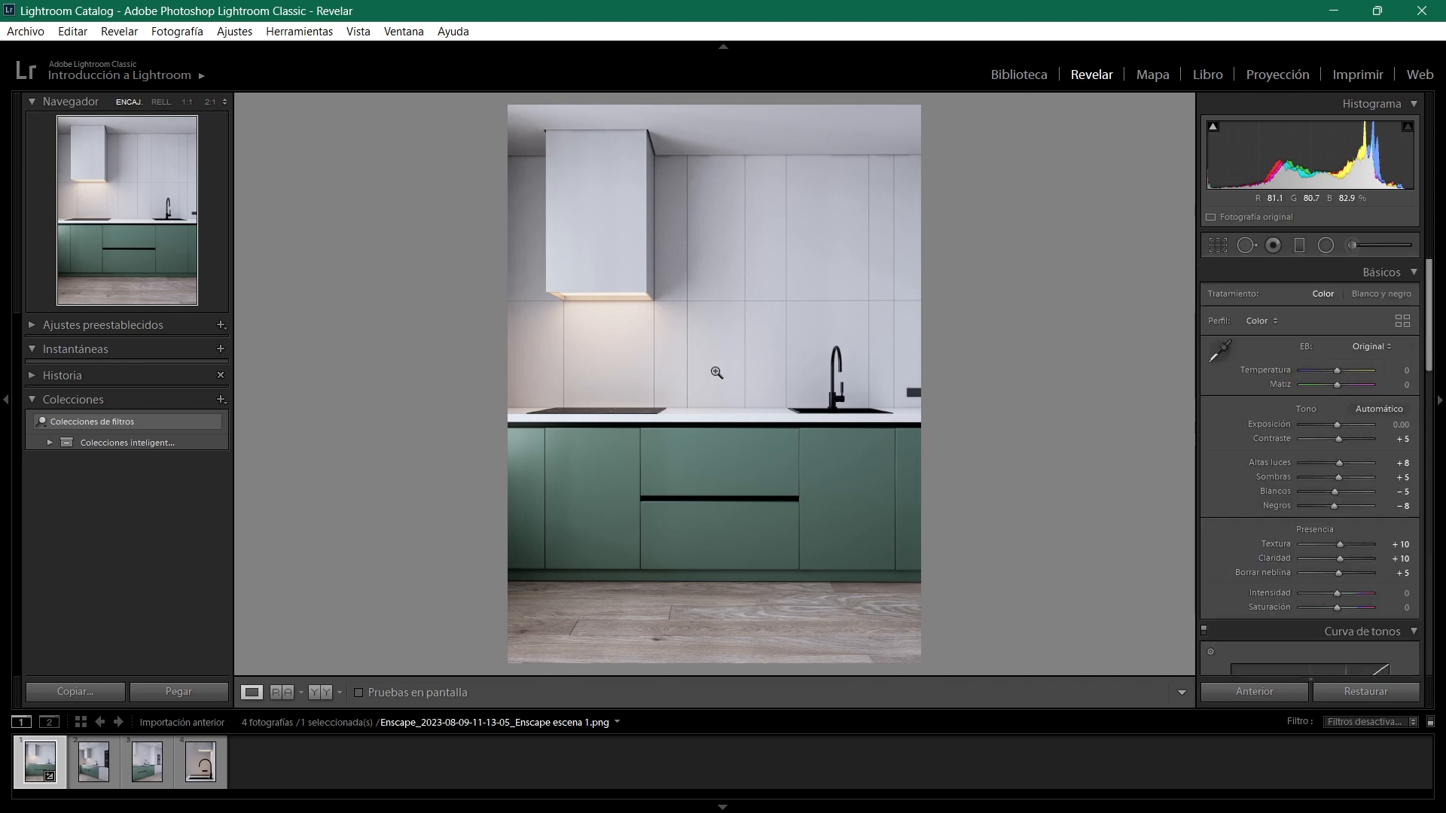
key("y")
key("l")
key("l")
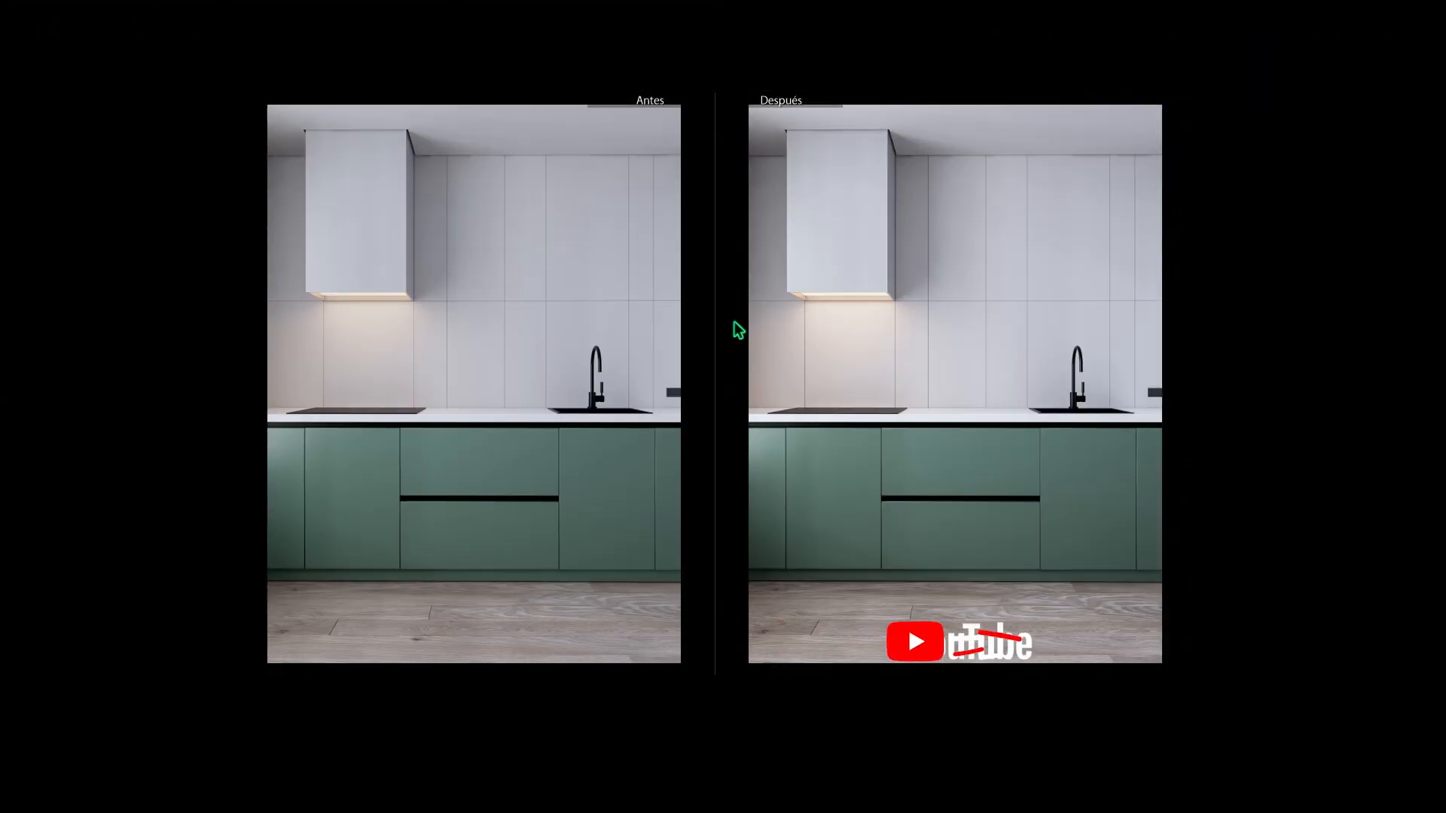